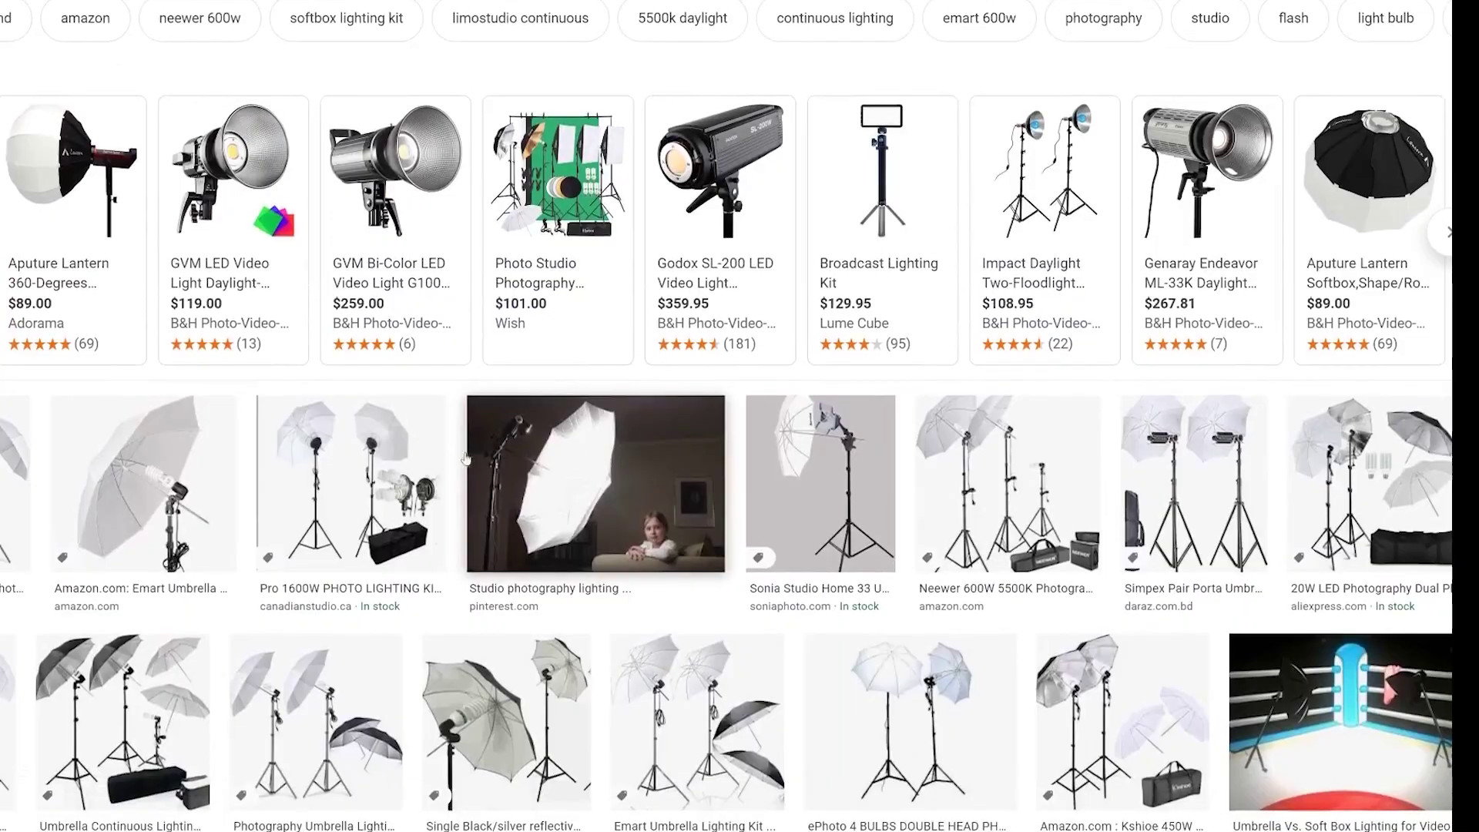
Browse the umbrella lighting image results and open the preview of the Emart Umbrella Lighting Kit
scroll(436, 444, down, 3)
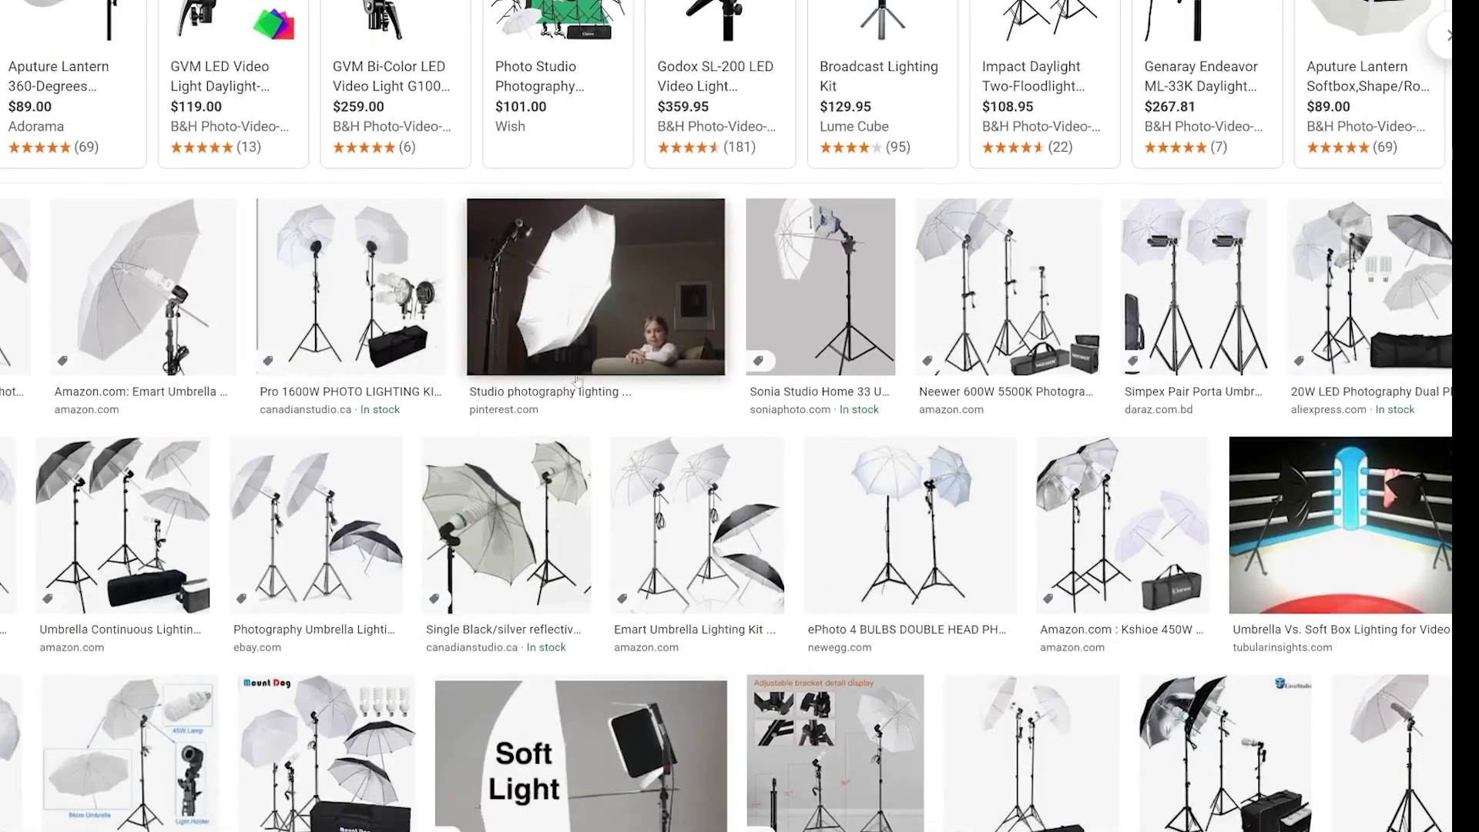
scroll(988, 436, down, 2)
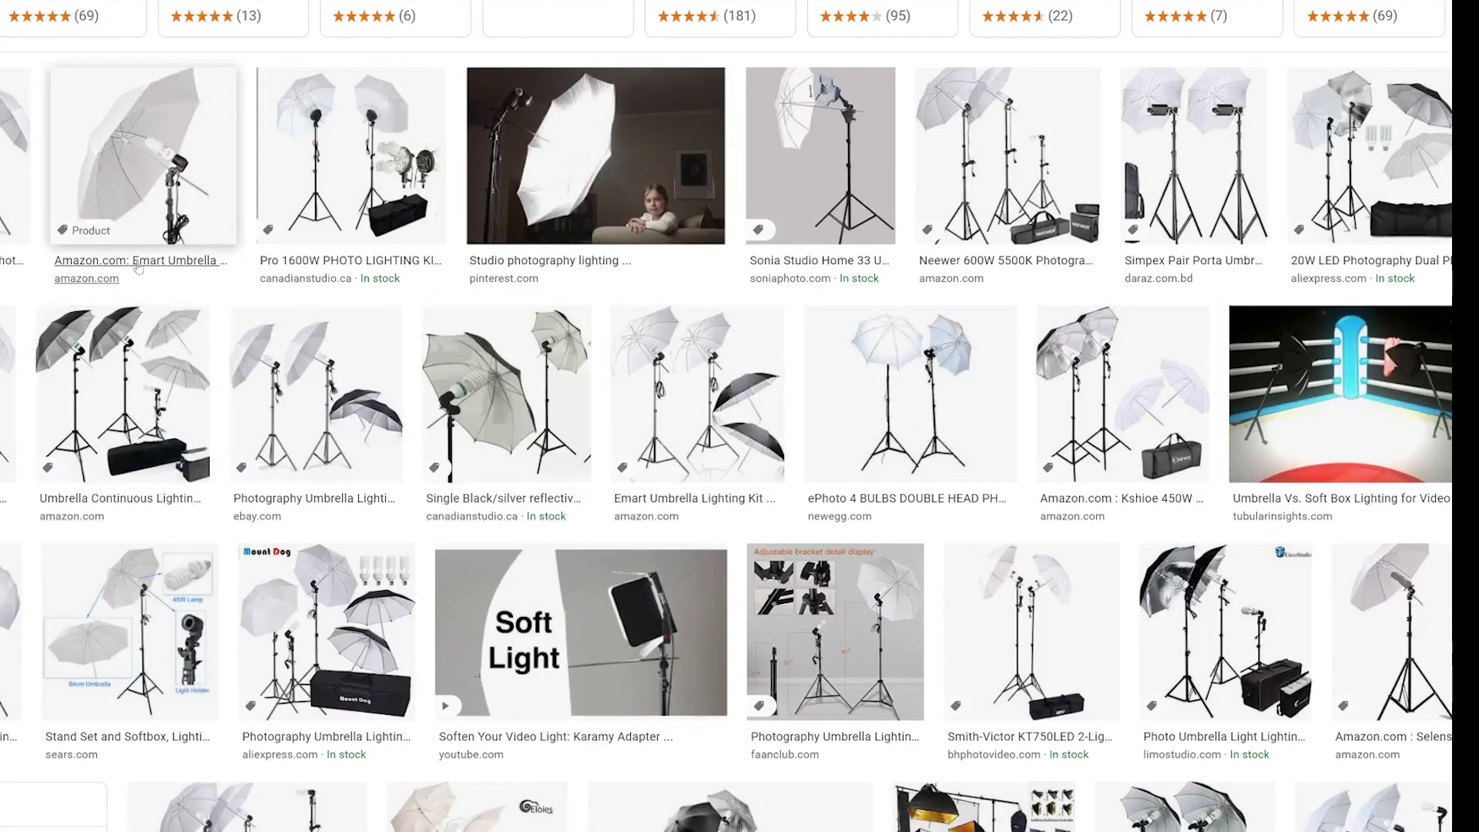
click(144, 220)
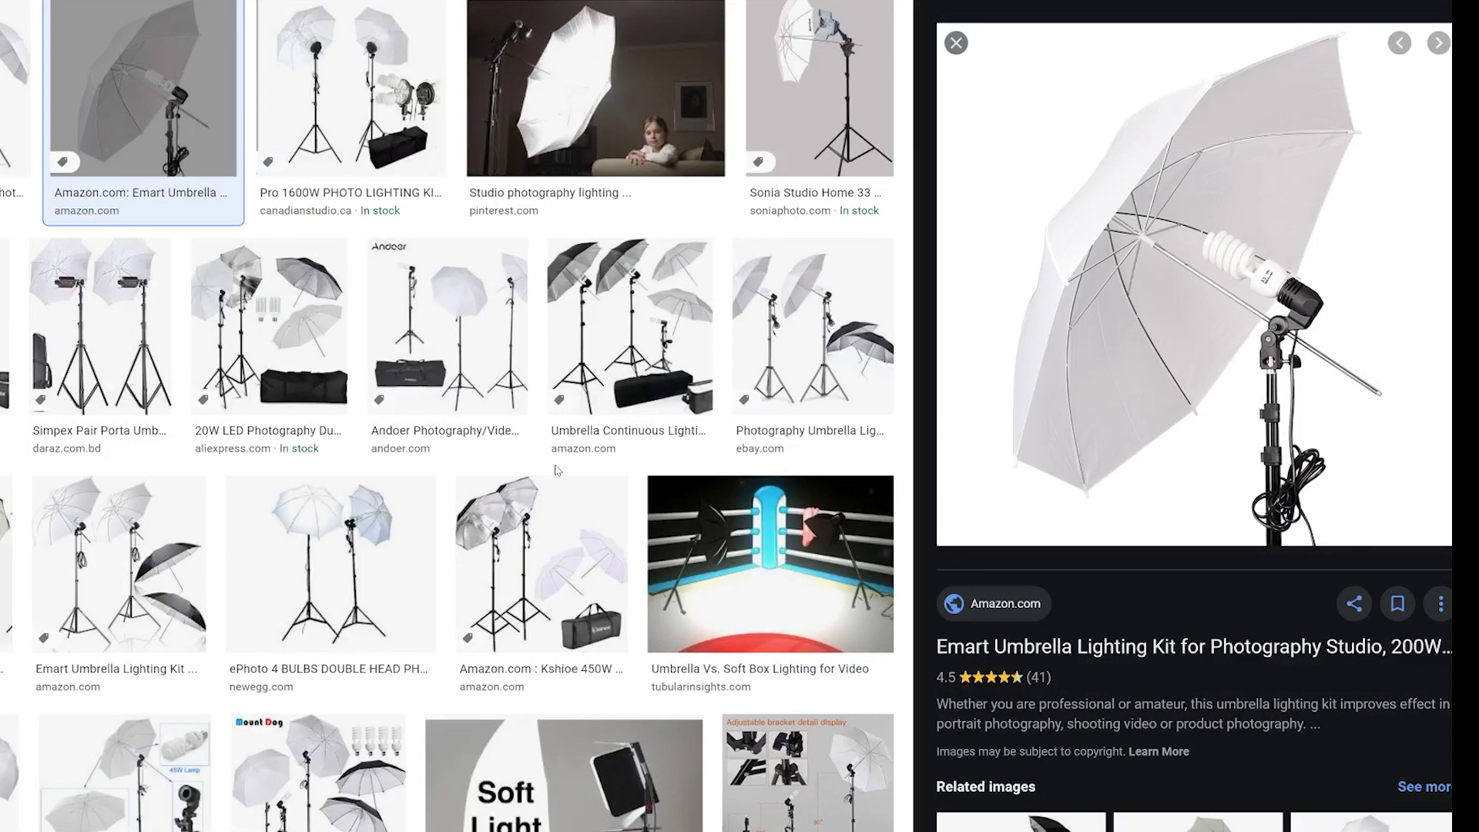
scroll(559, 472, down, 8)
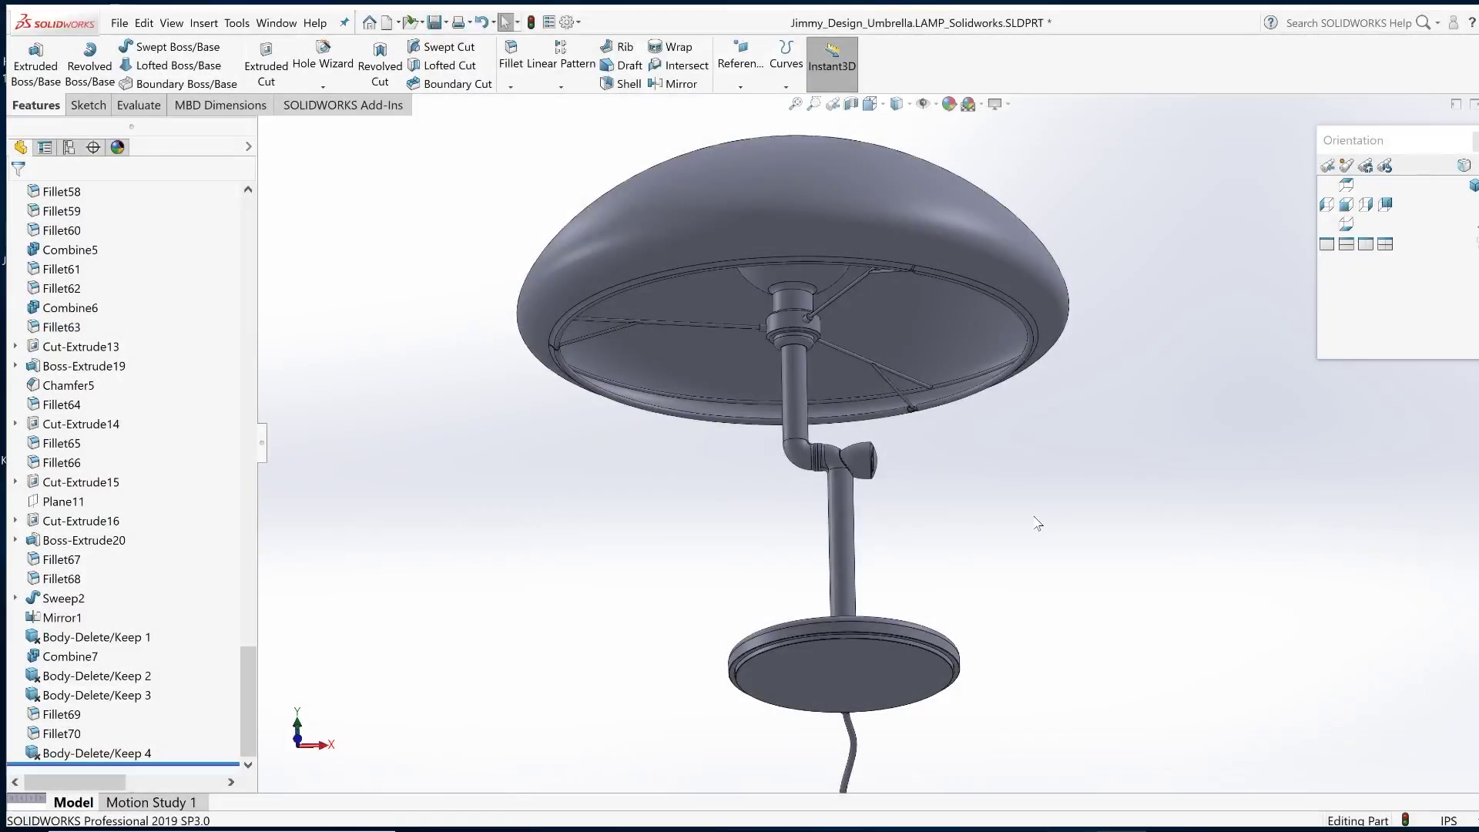
Switch to SolidWorks and examine the umbrella lamp's build stages, including the base and stem features Boss-Extrude1, Boss-Extrude2 and Boss-Extrude3
middle_drag(1034, 490, 696, 538)
key(ctrl+1)
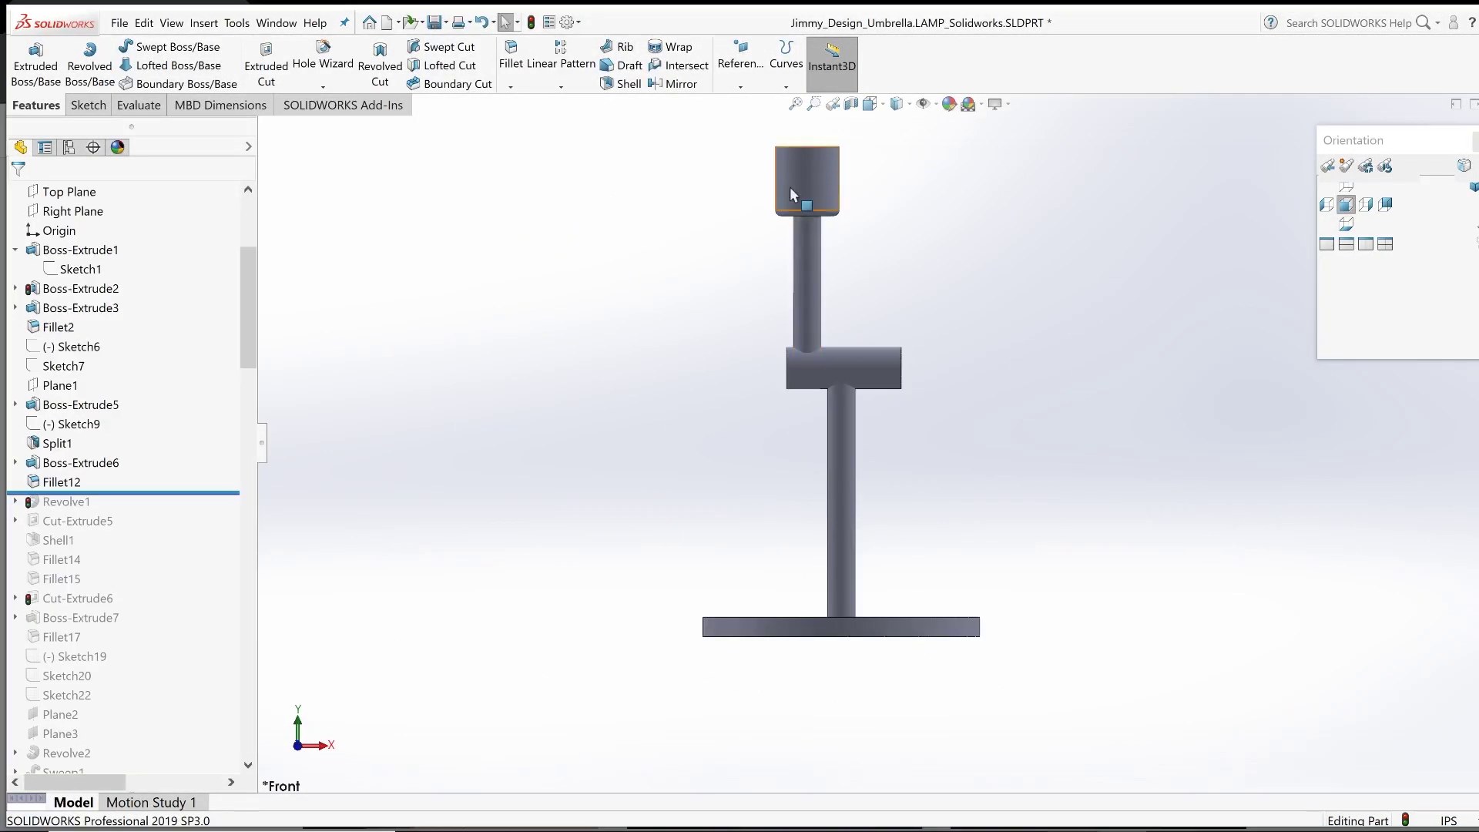
scroll(789, 186, down, 3)
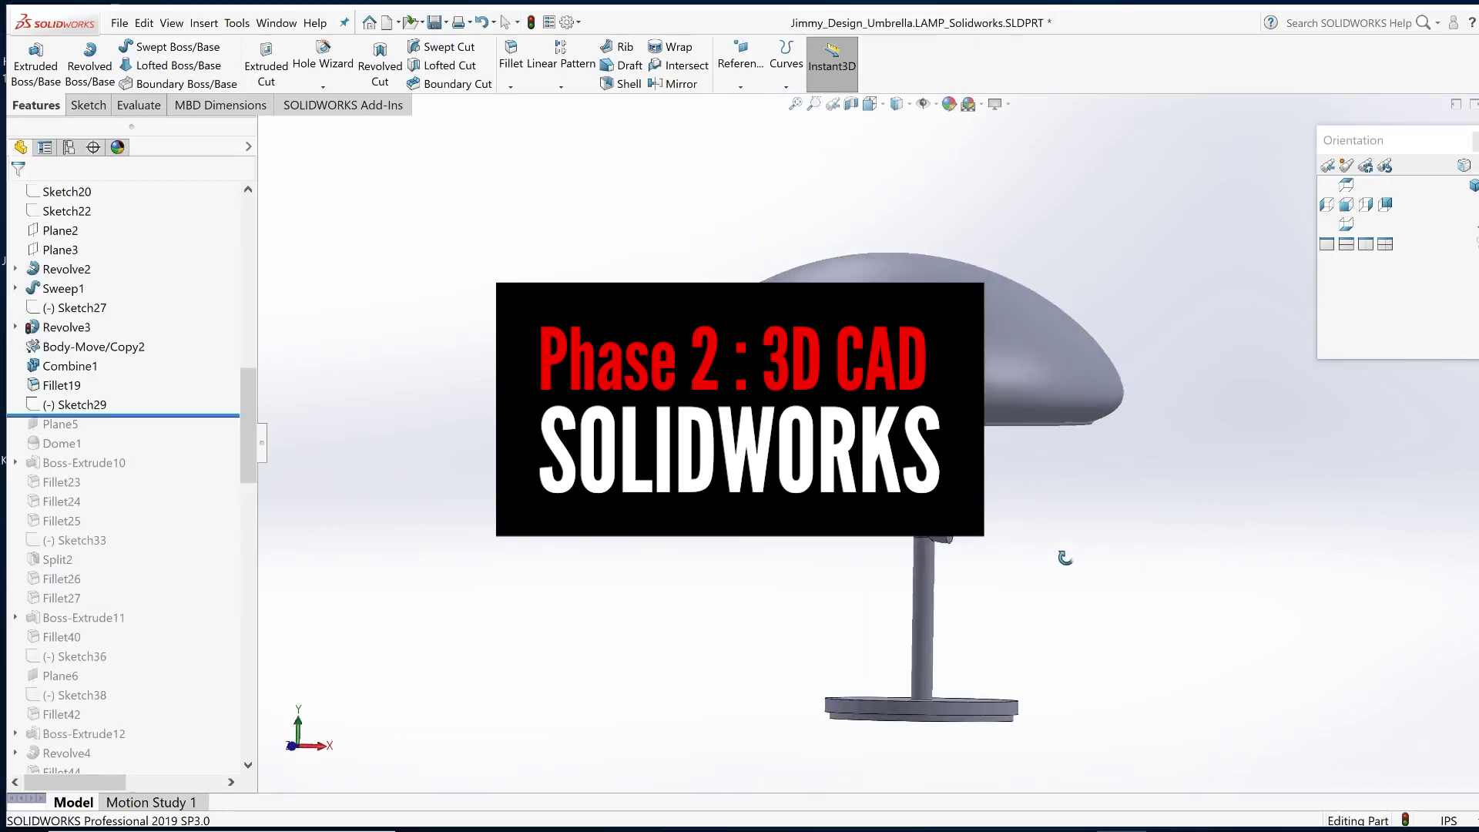
middle_drag(1032, 555, 972, 610)
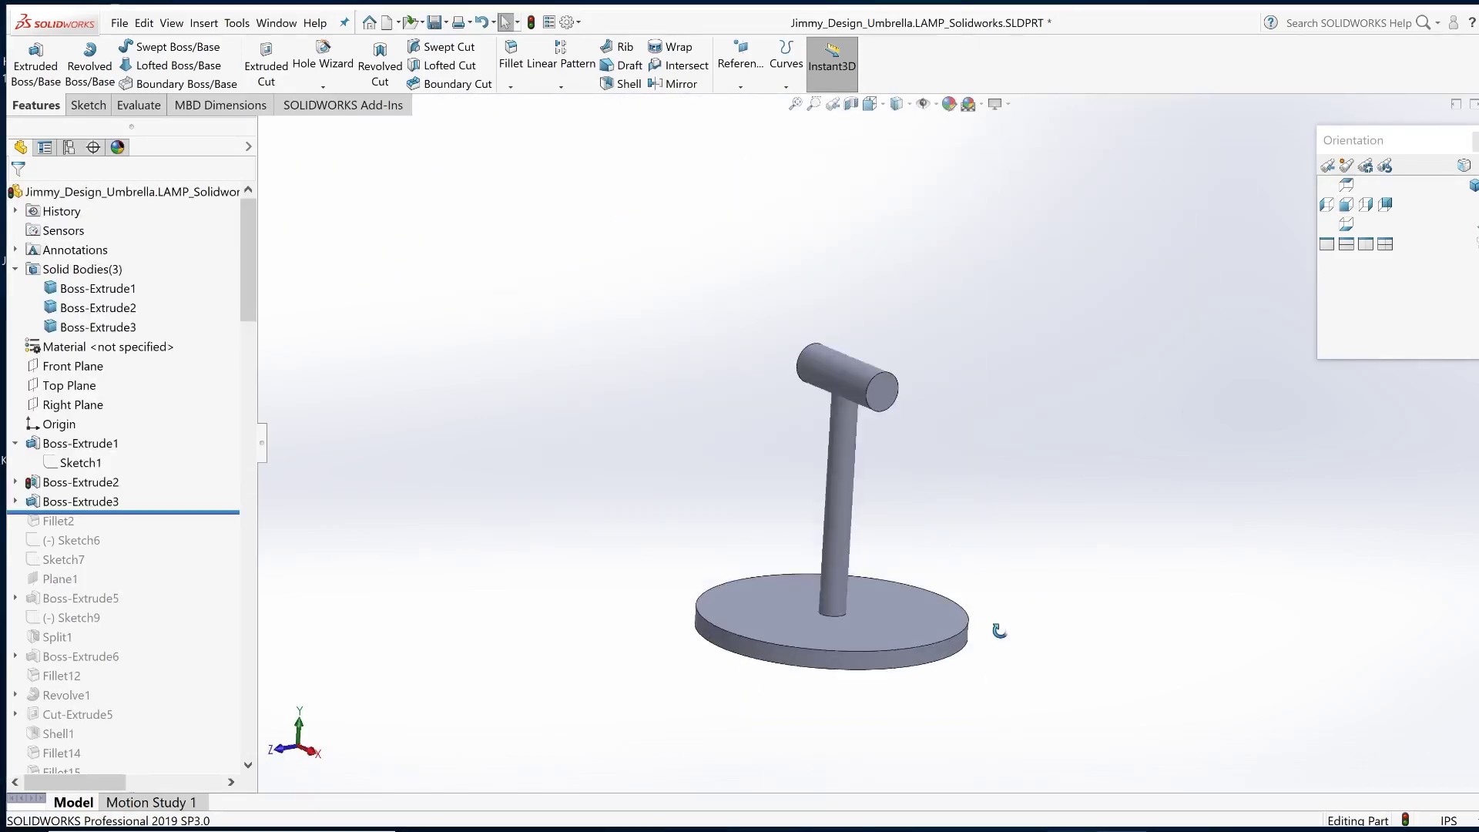
click(81, 443)
click(81, 481)
click(80, 501)
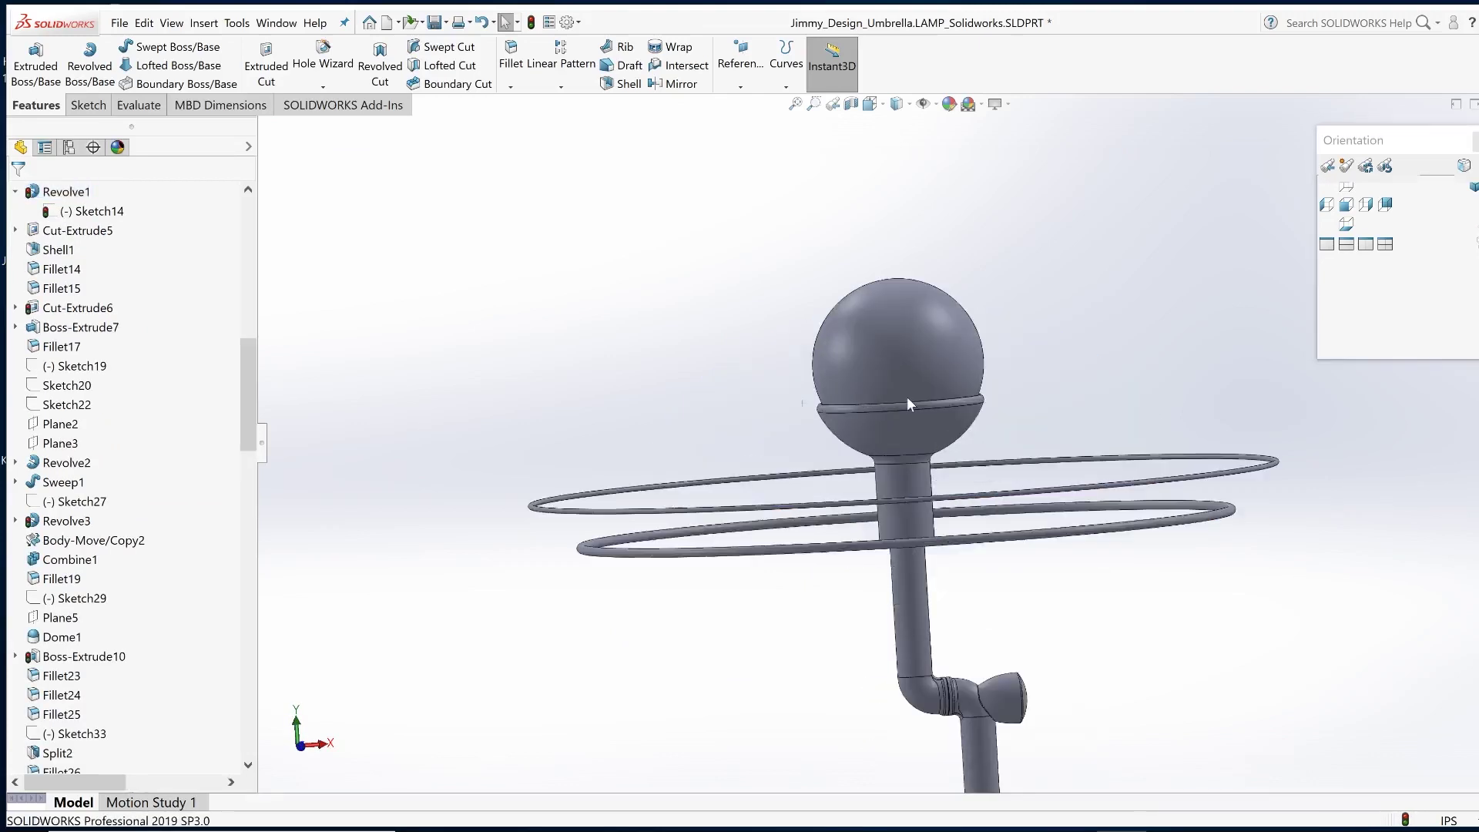
Examine the lamp's bulb, ring details and the underside of the umbrella shade from several angles
scroll(907, 396, down, 3)
scroll(886, 451, up, 3)
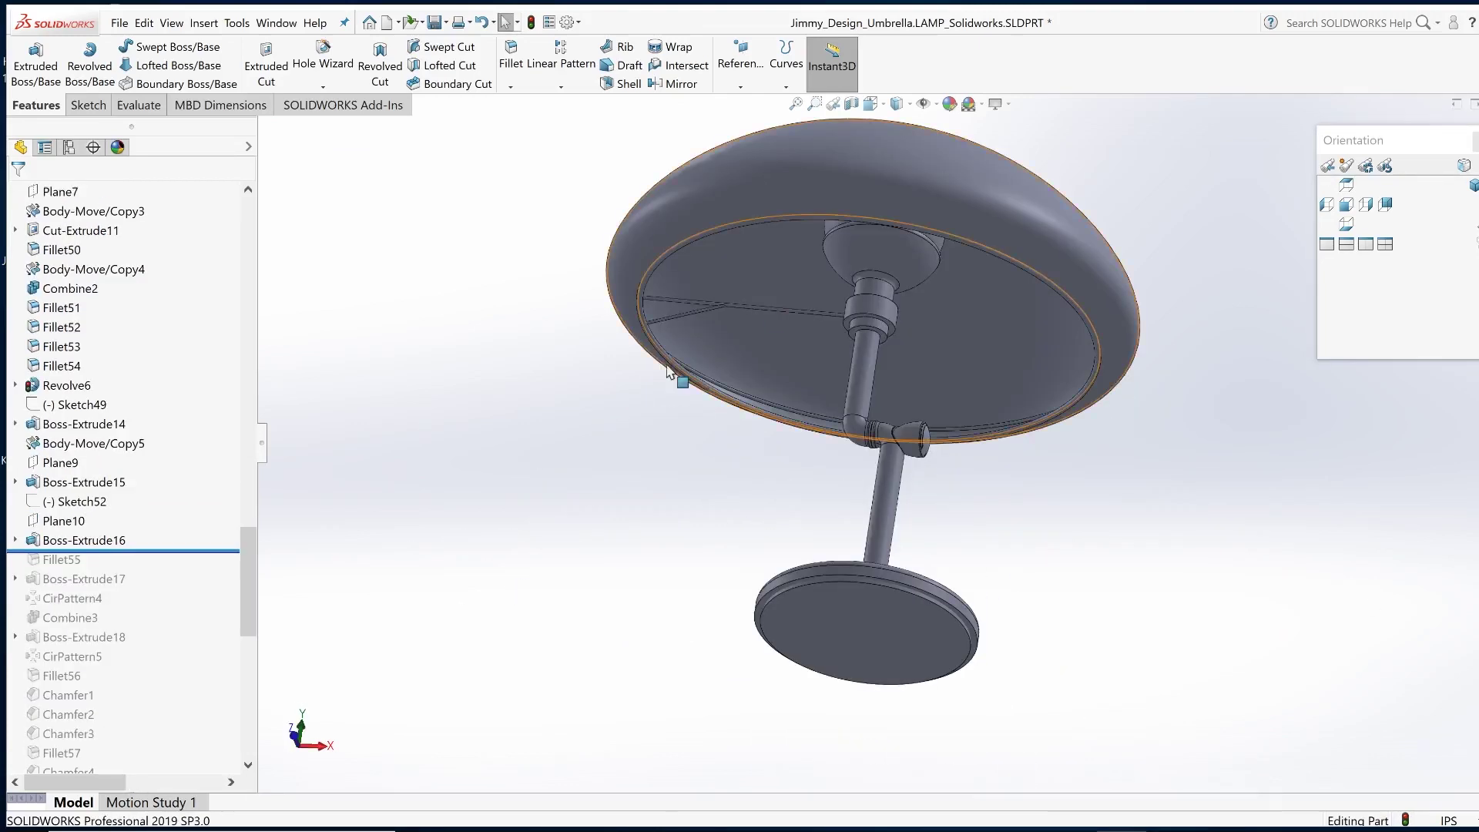
scroll(885, 386, down, 3)
scroll(884, 386, down, 3)
middle_drag(785, 419, 1040, 478)
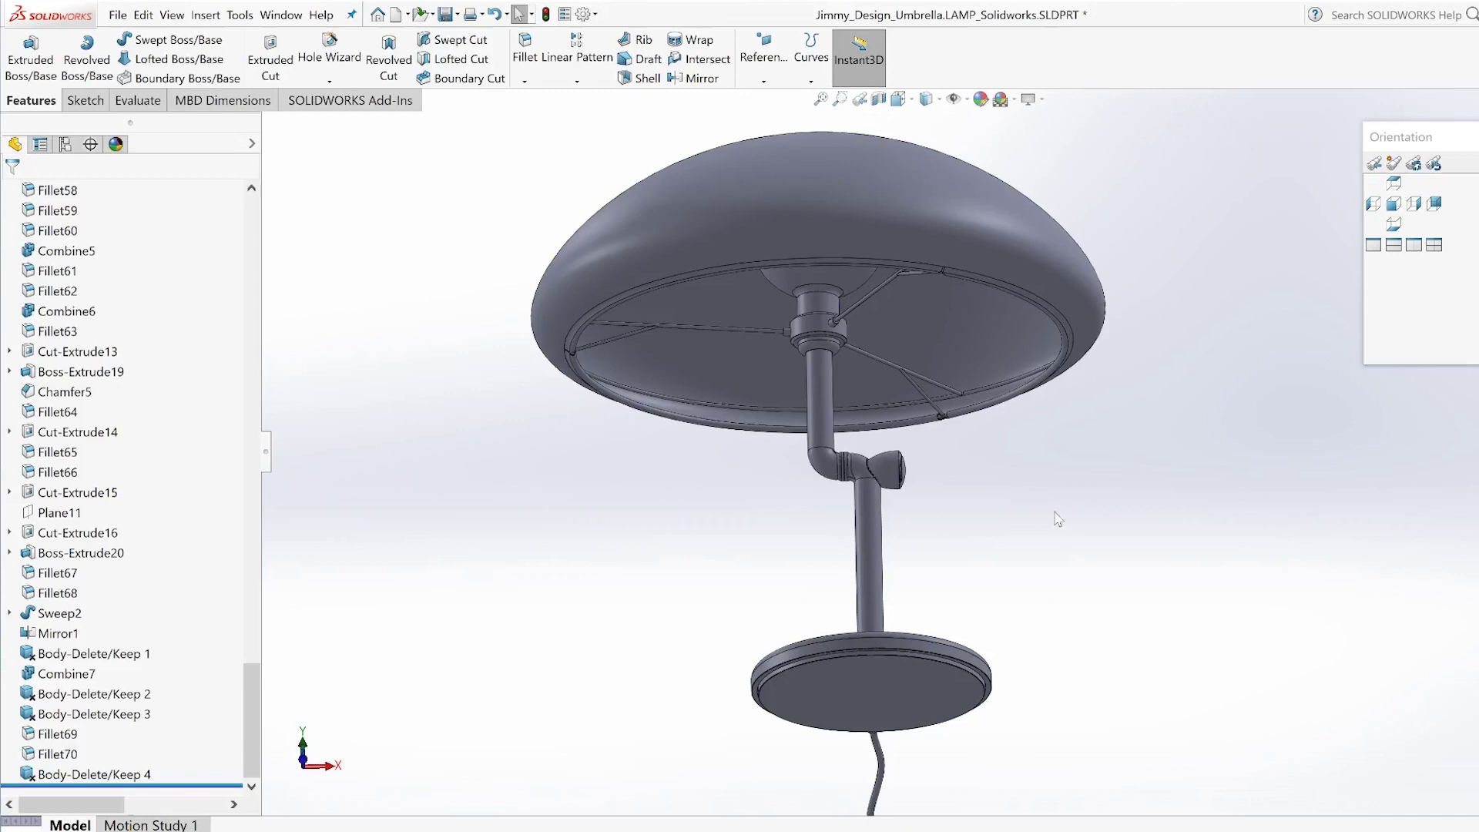
middle_drag(1005, 551, 1036, 512)
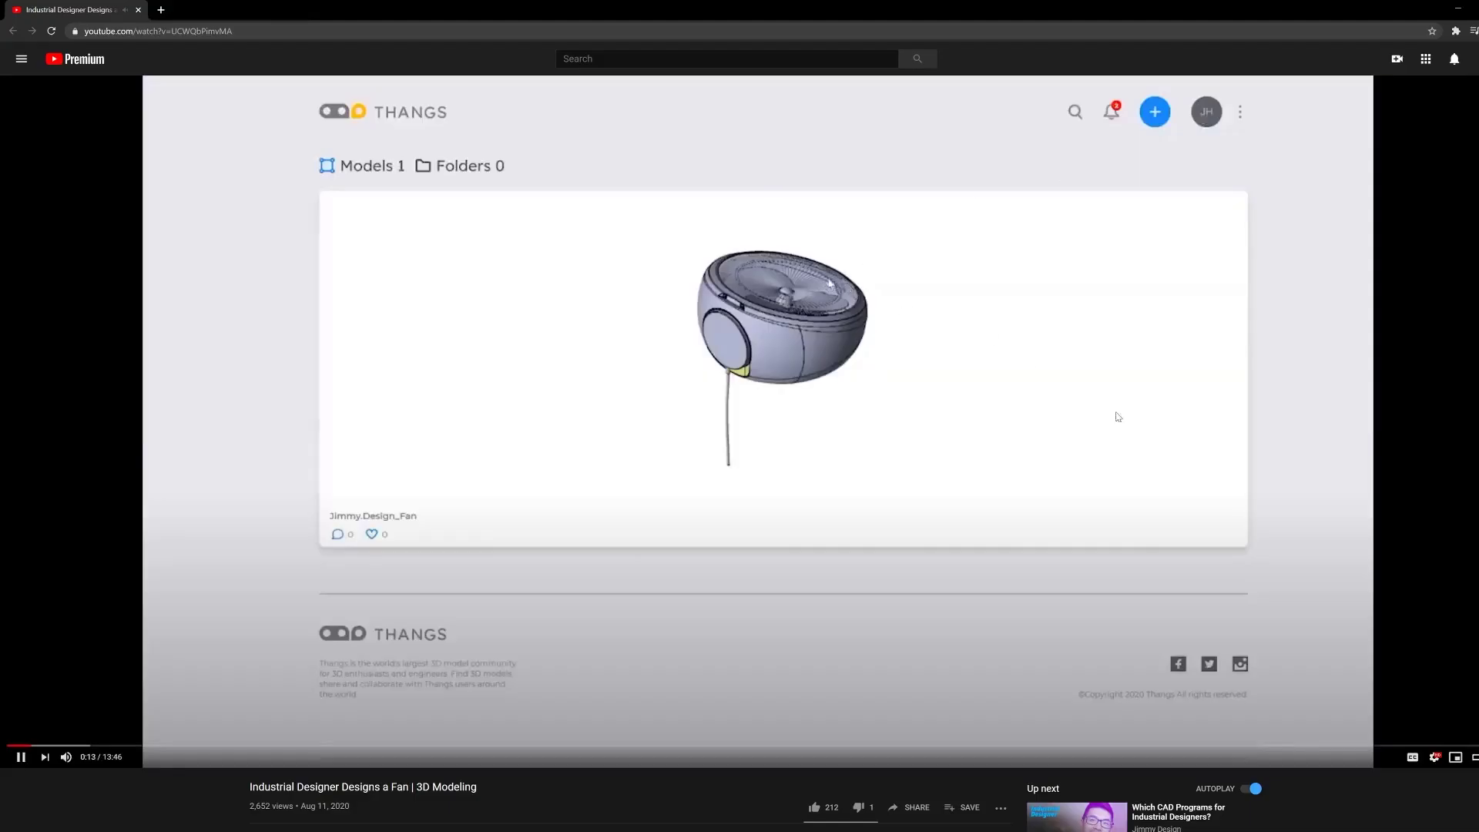
Switch to YouTube and expand the description of the video "Industrial Designer Designs a Fan | 3D Modeling"
scroll(1153, 429, down, 3)
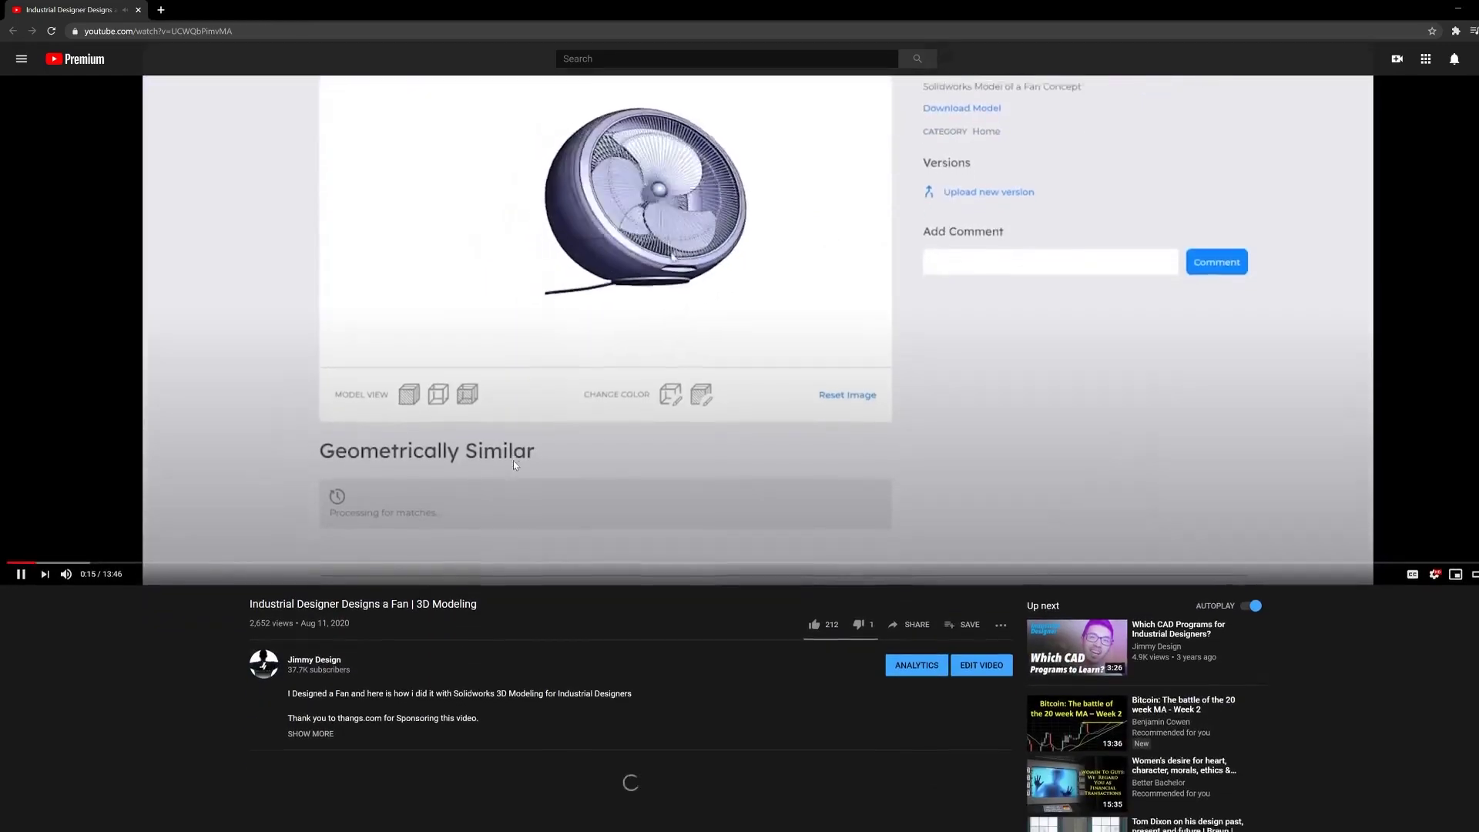
scroll(513, 460, down, 2)
click(312, 559)
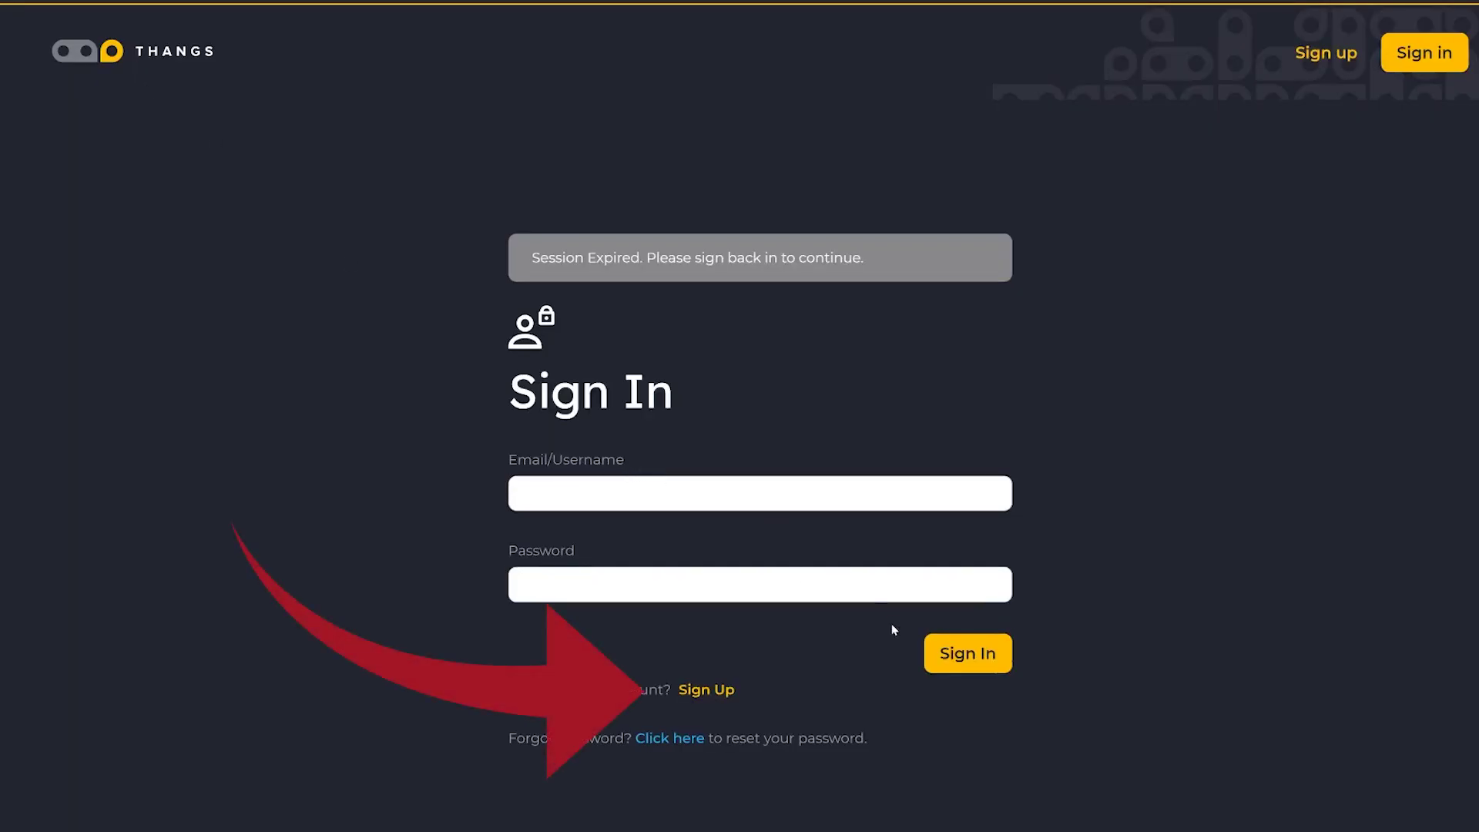
Switch to Thangs and open the account registration form to view its fields
click(704, 691)
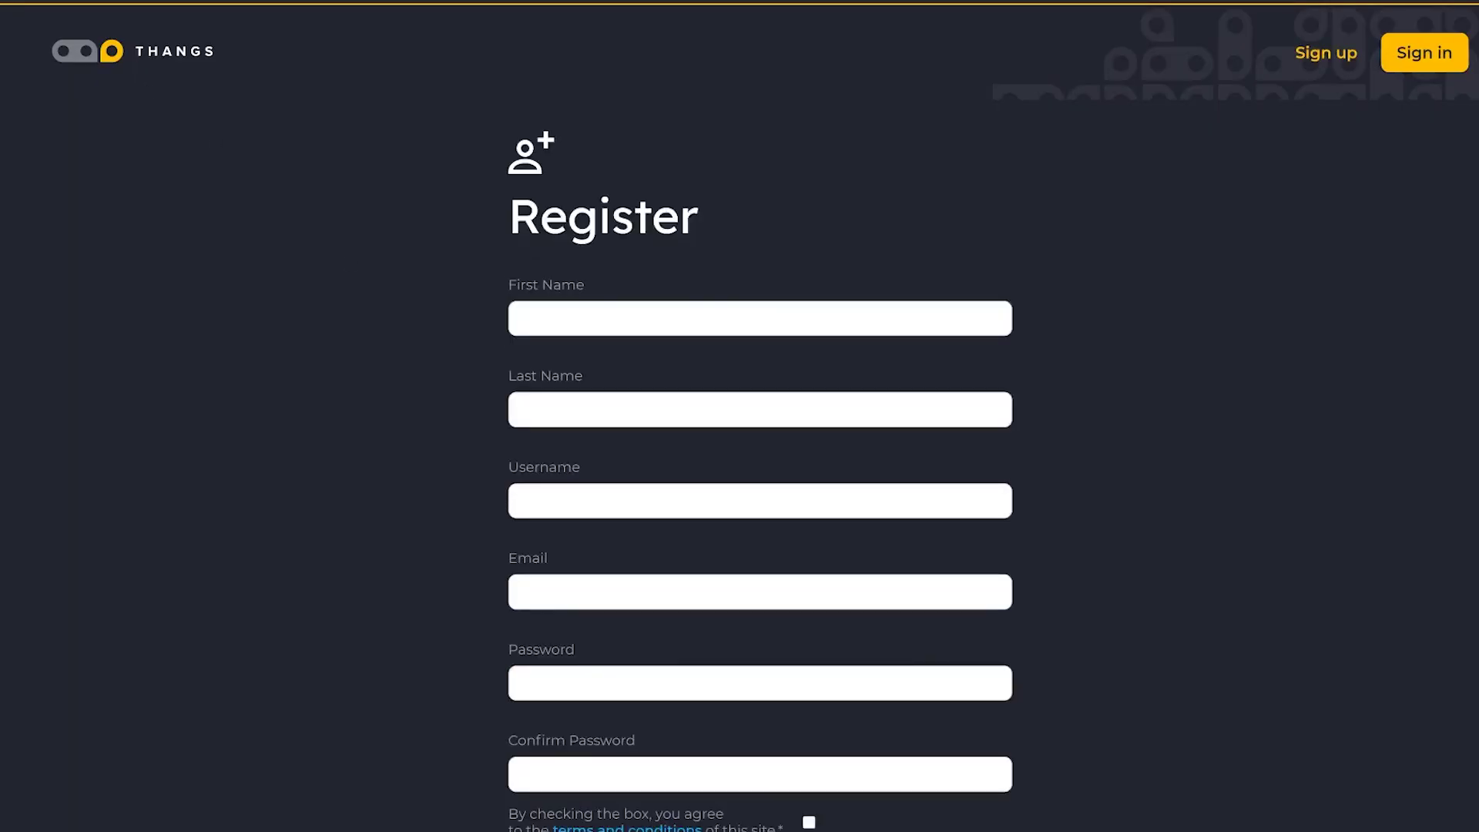
scroll(740, 416, down, 1)
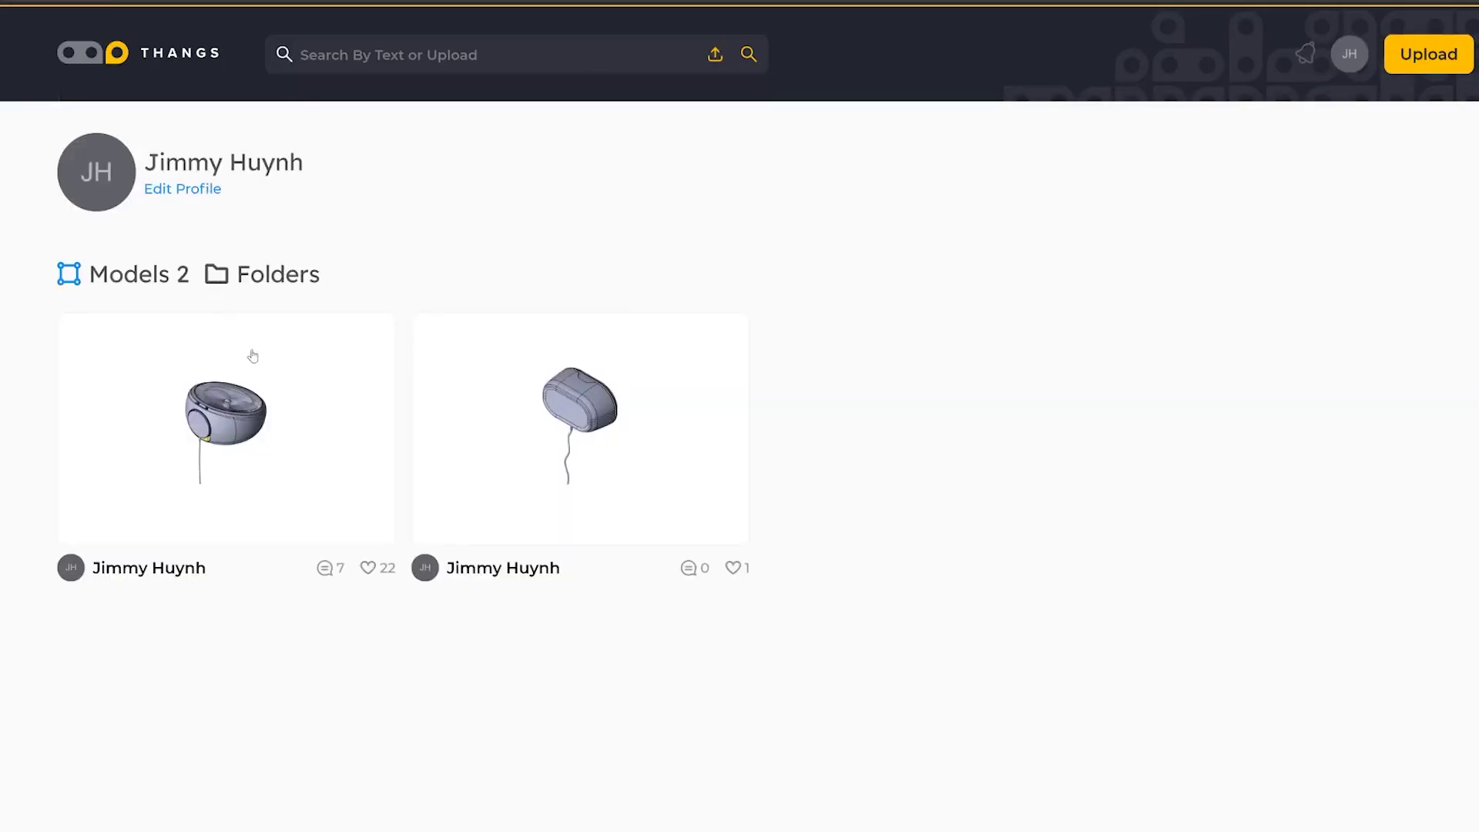
Open the fan model and the levitating toaster model from the Thangs profile and rotate their 3D previews
click(239, 377)
drag(462, 466, 450, 578)
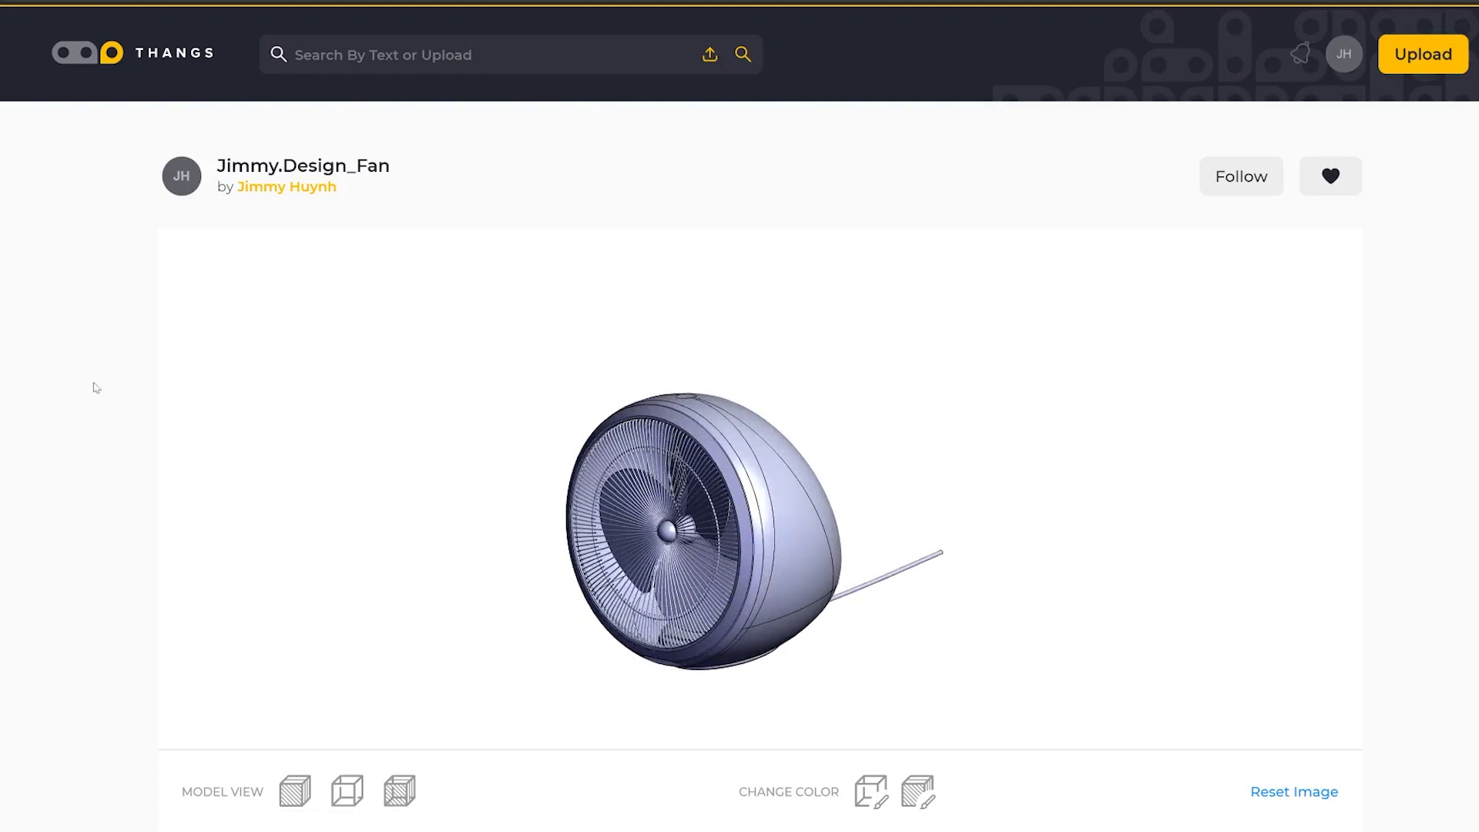
key(alt+Left)
click(515, 429)
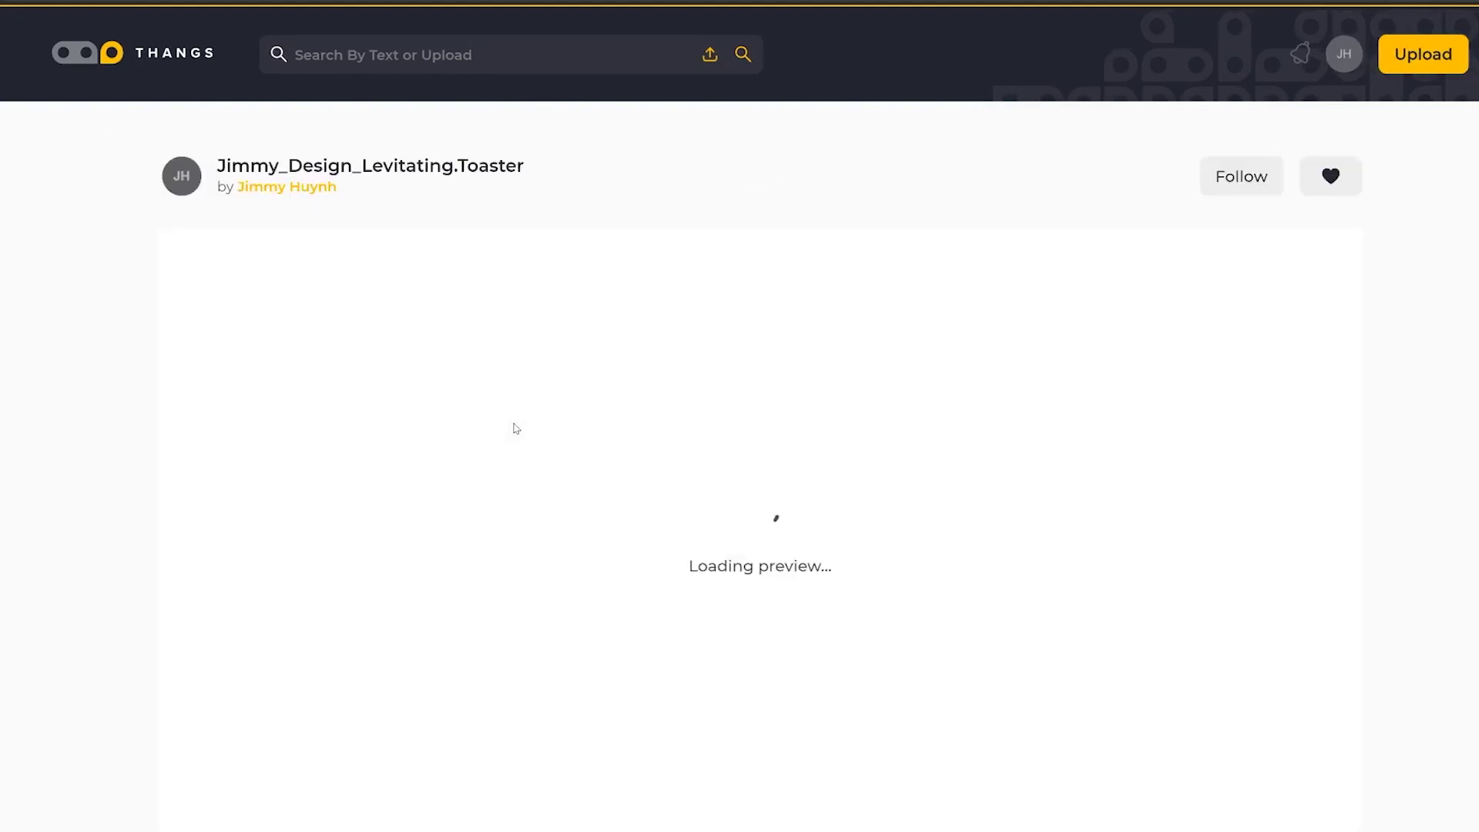
mouse_move(490, 575)
mouse_down()
mouse_move(525, 545)
mouse_move(610, 529)
mouse_up()
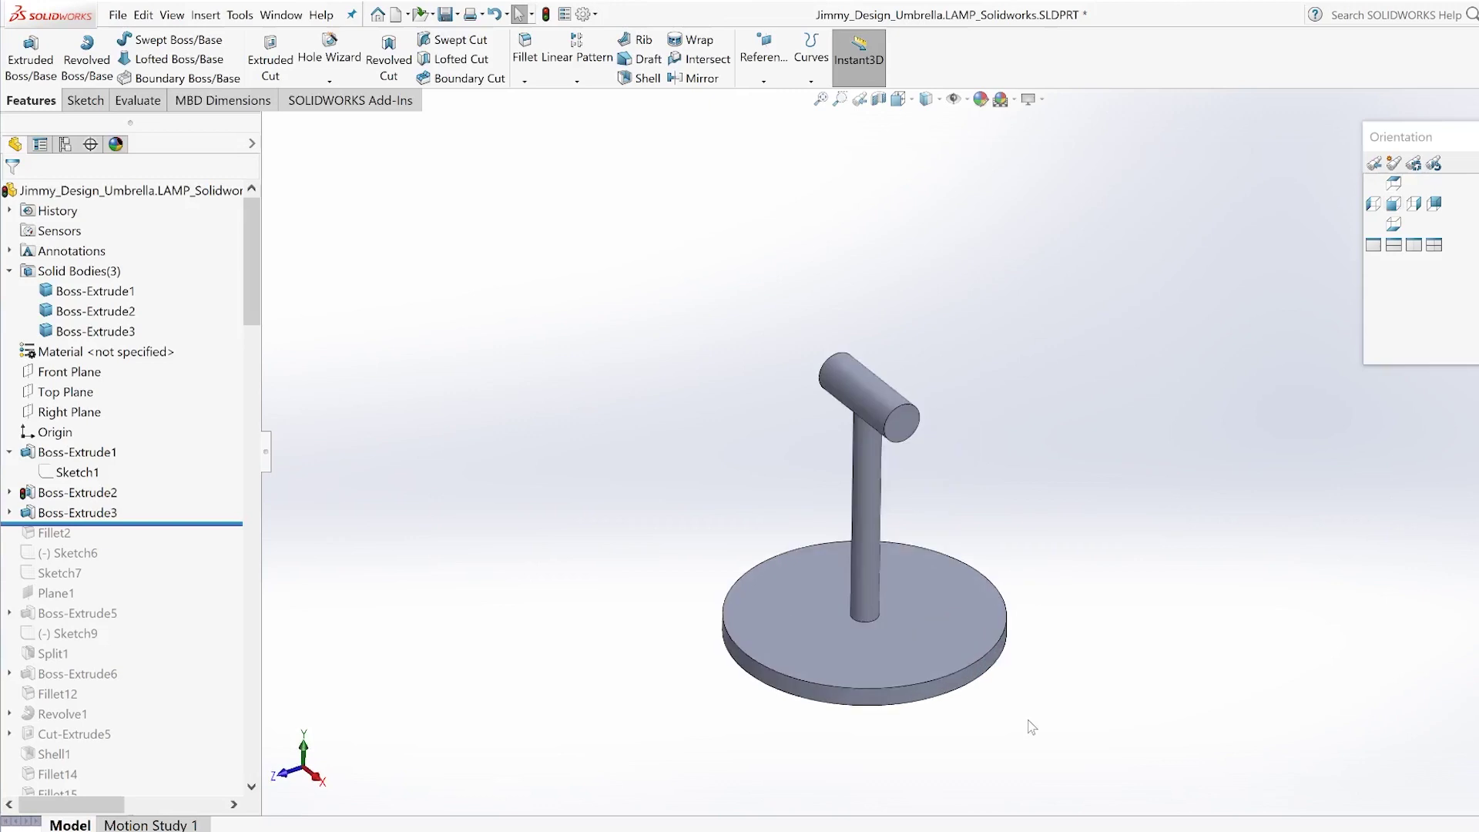
Switch to SolidWorks and review Boss-Extrude1 for the base, Boss-Extrude2 for the stem and Boss-Extrude3 for the crossbar
middle_drag(1024, 696, 1077, 638)
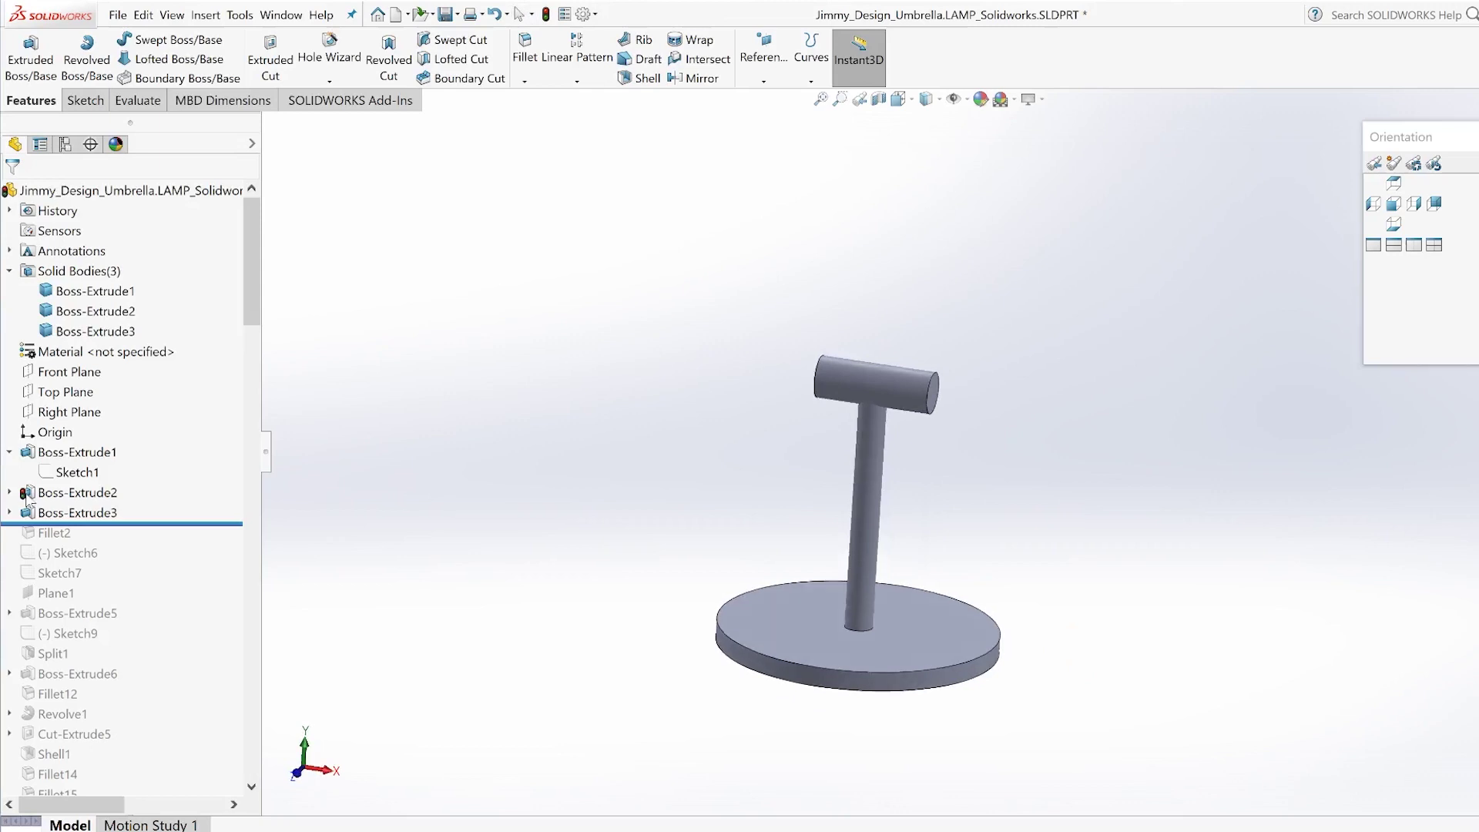
click(78, 453)
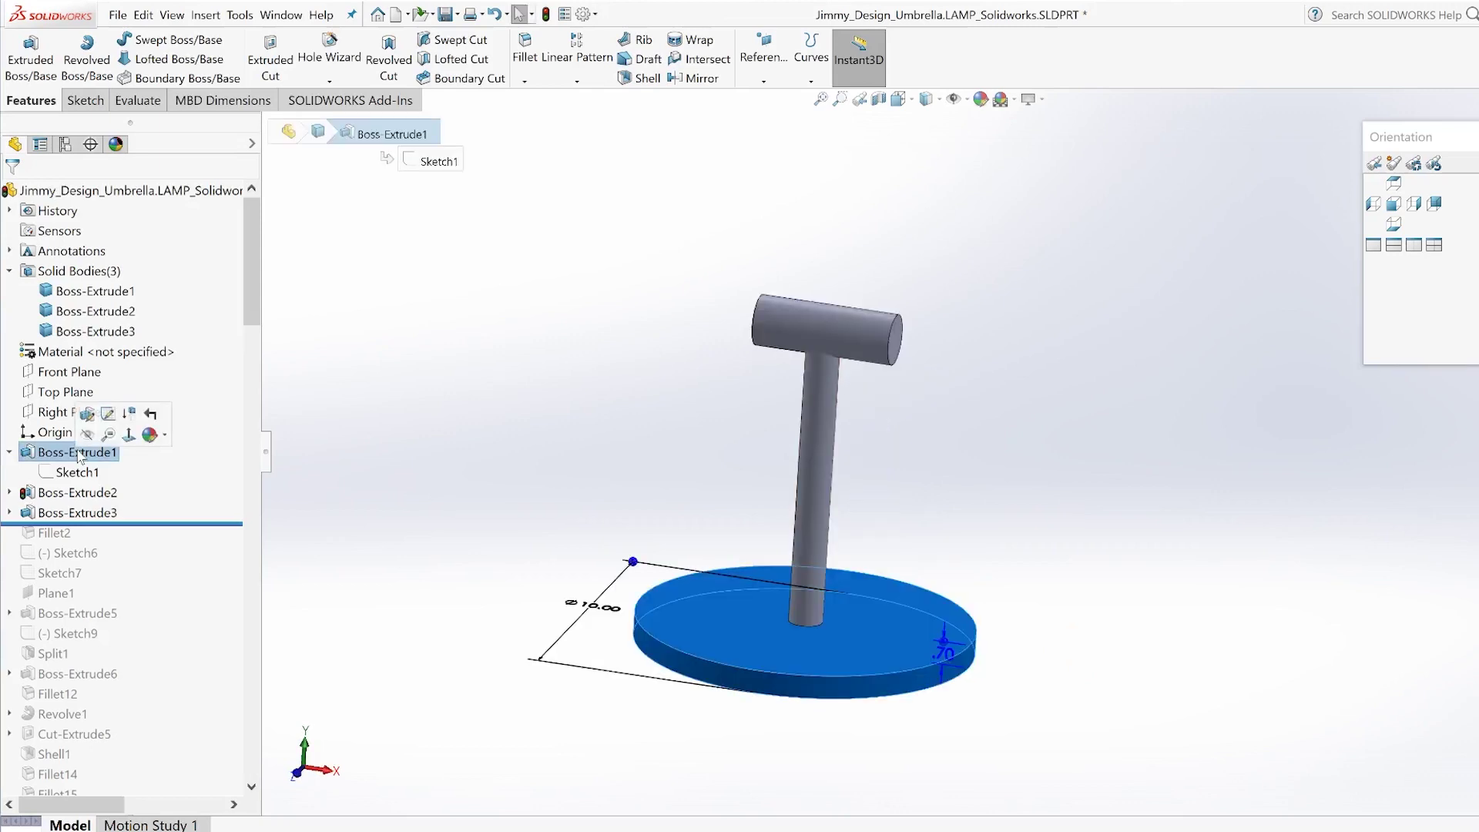
click(72, 493)
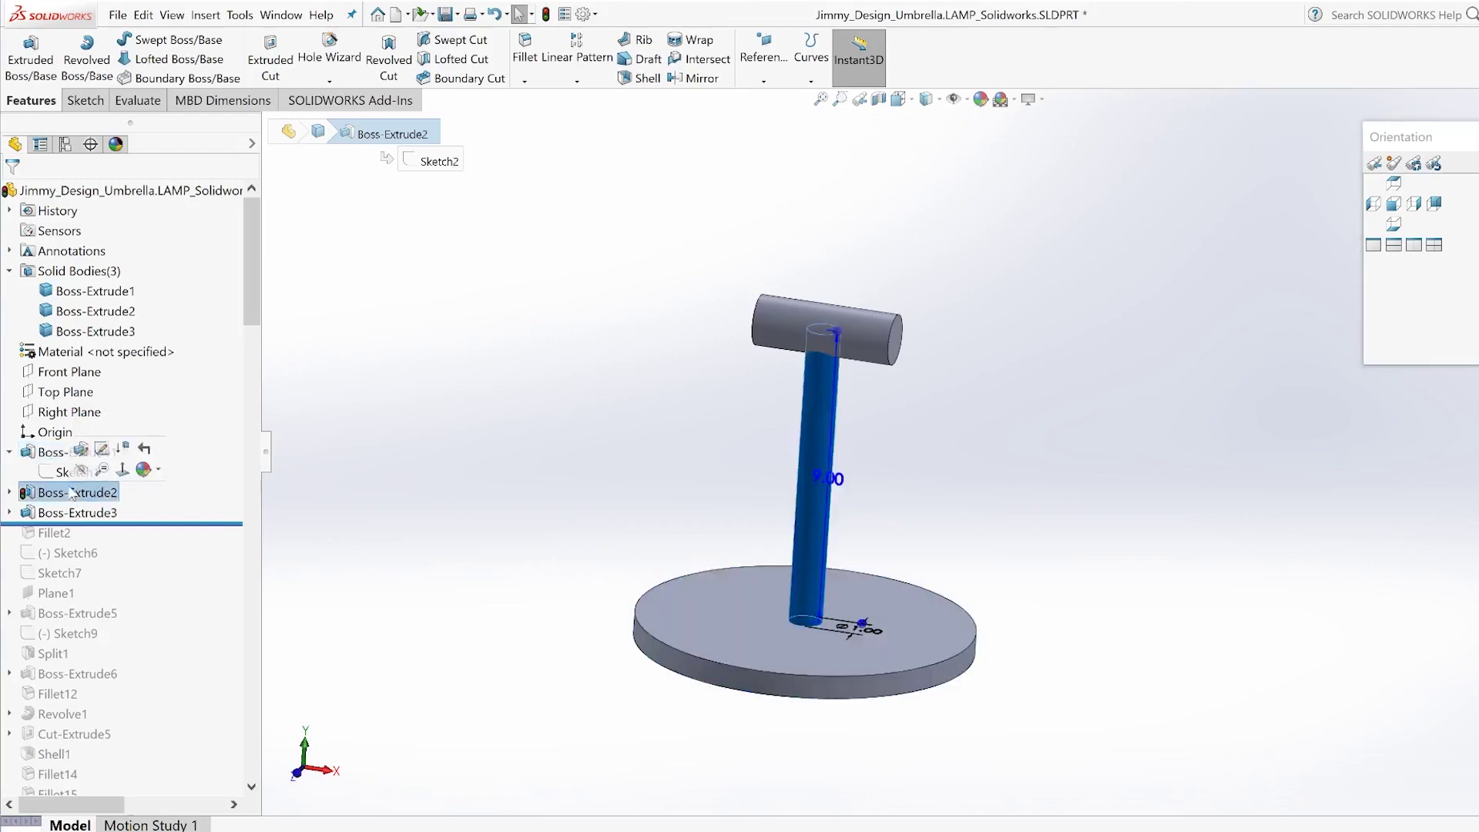
click(77, 513)
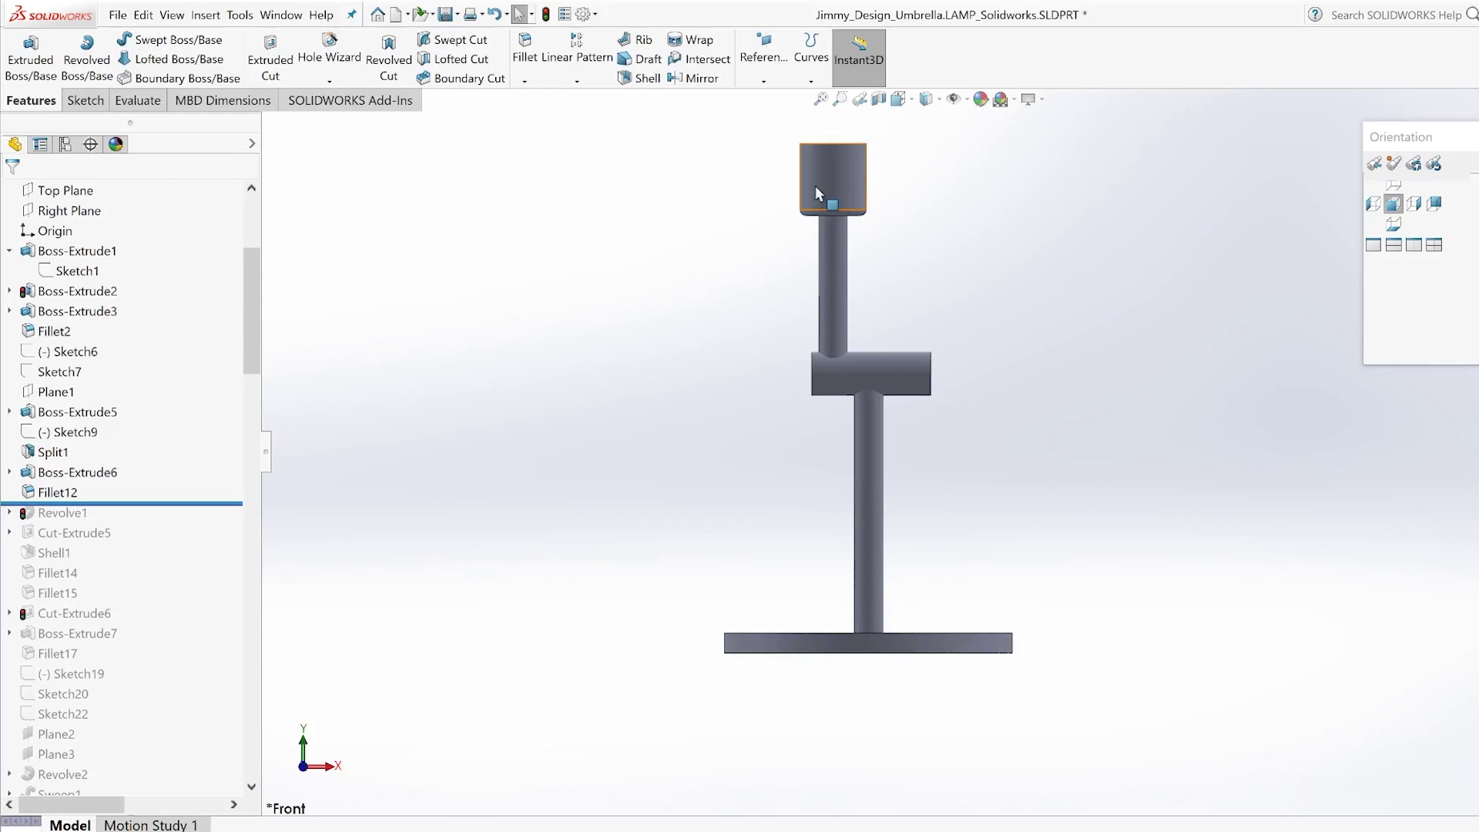
Inspect the crossbar joint between the two stems and view the next lamp image in the Instagram post for comparison
scroll(878, 337, down, 3)
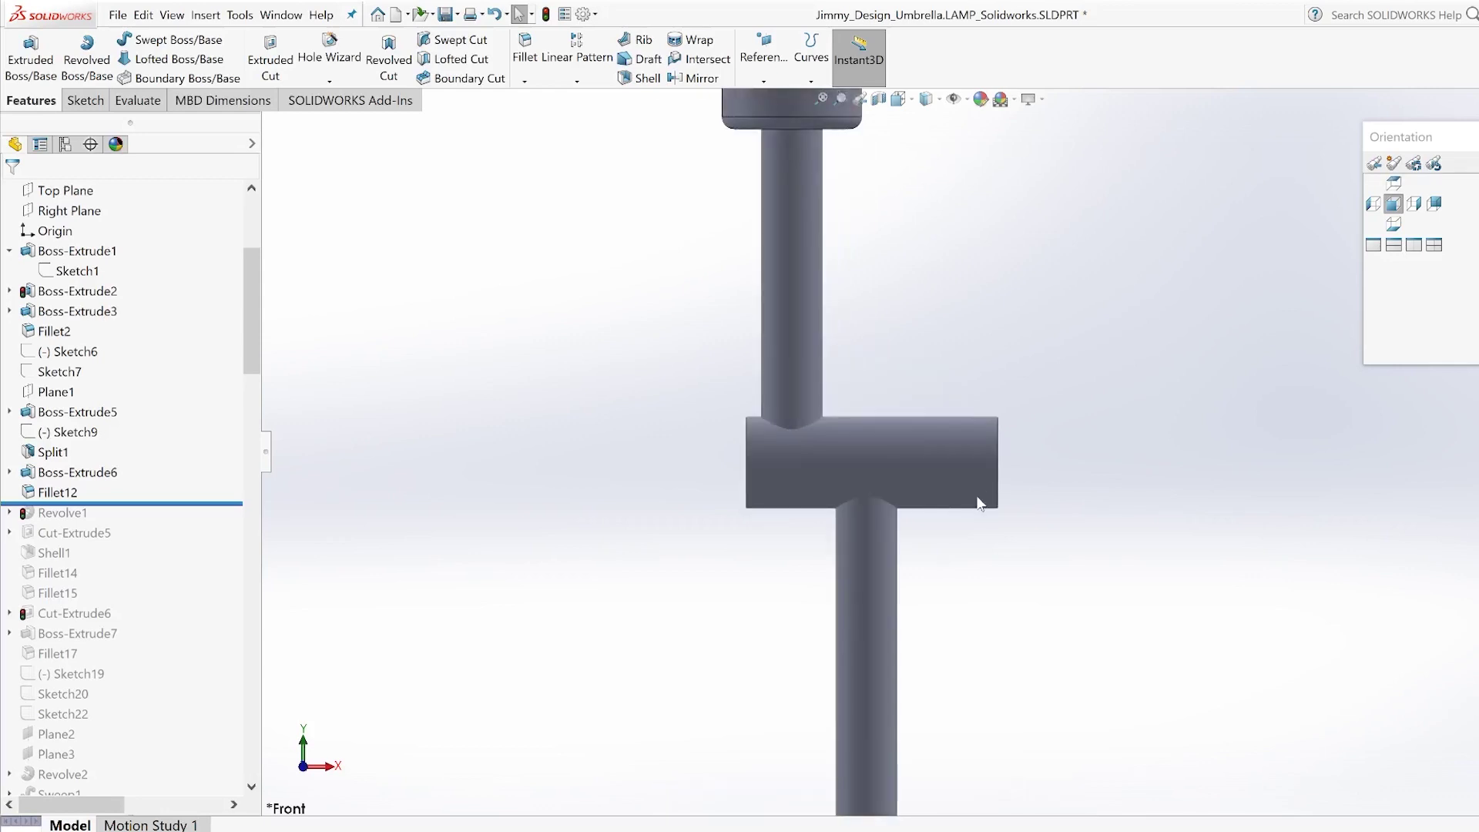
scroll(946, 404, down, 2)
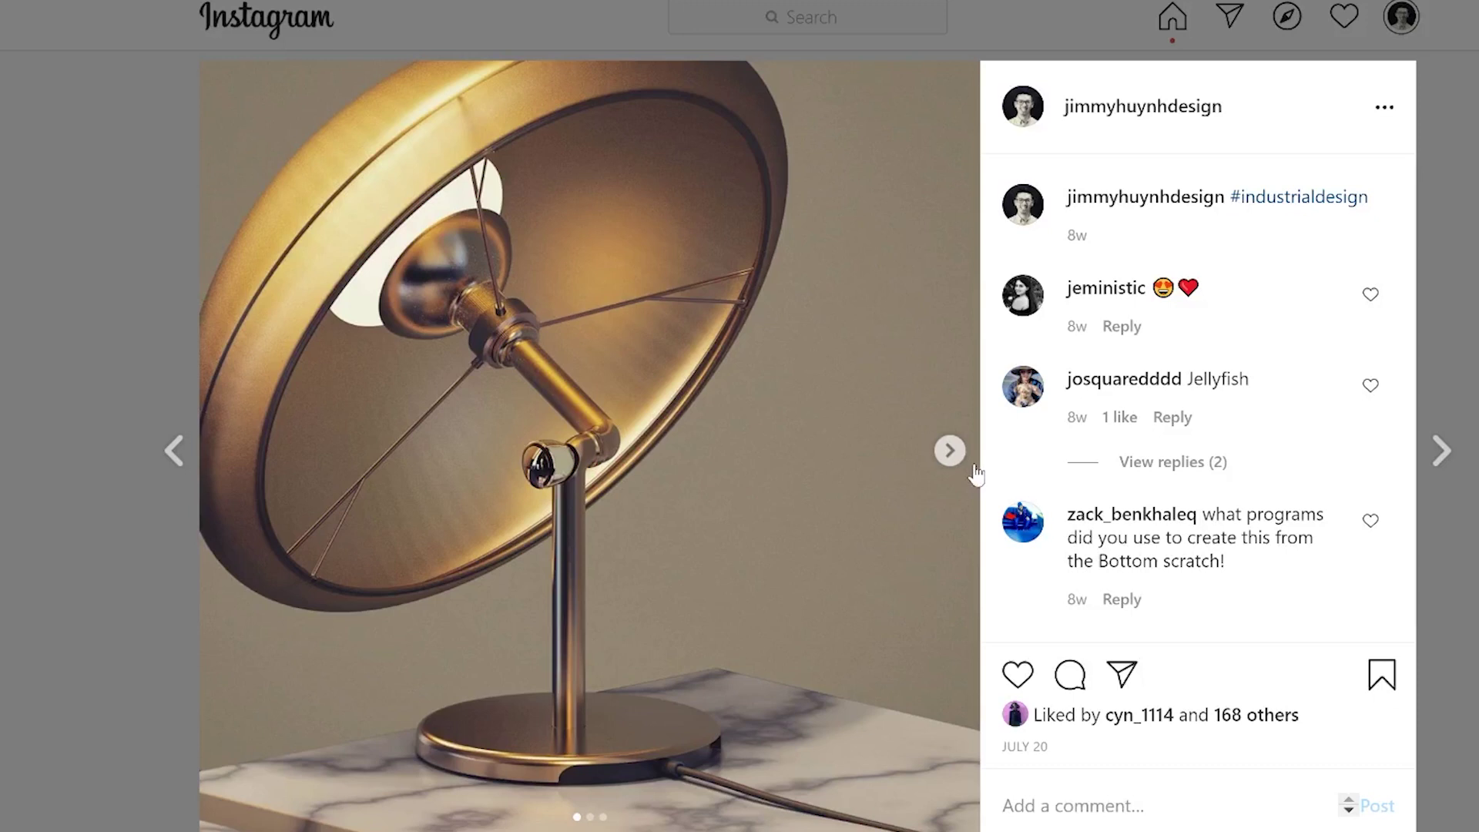
click(954, 453)
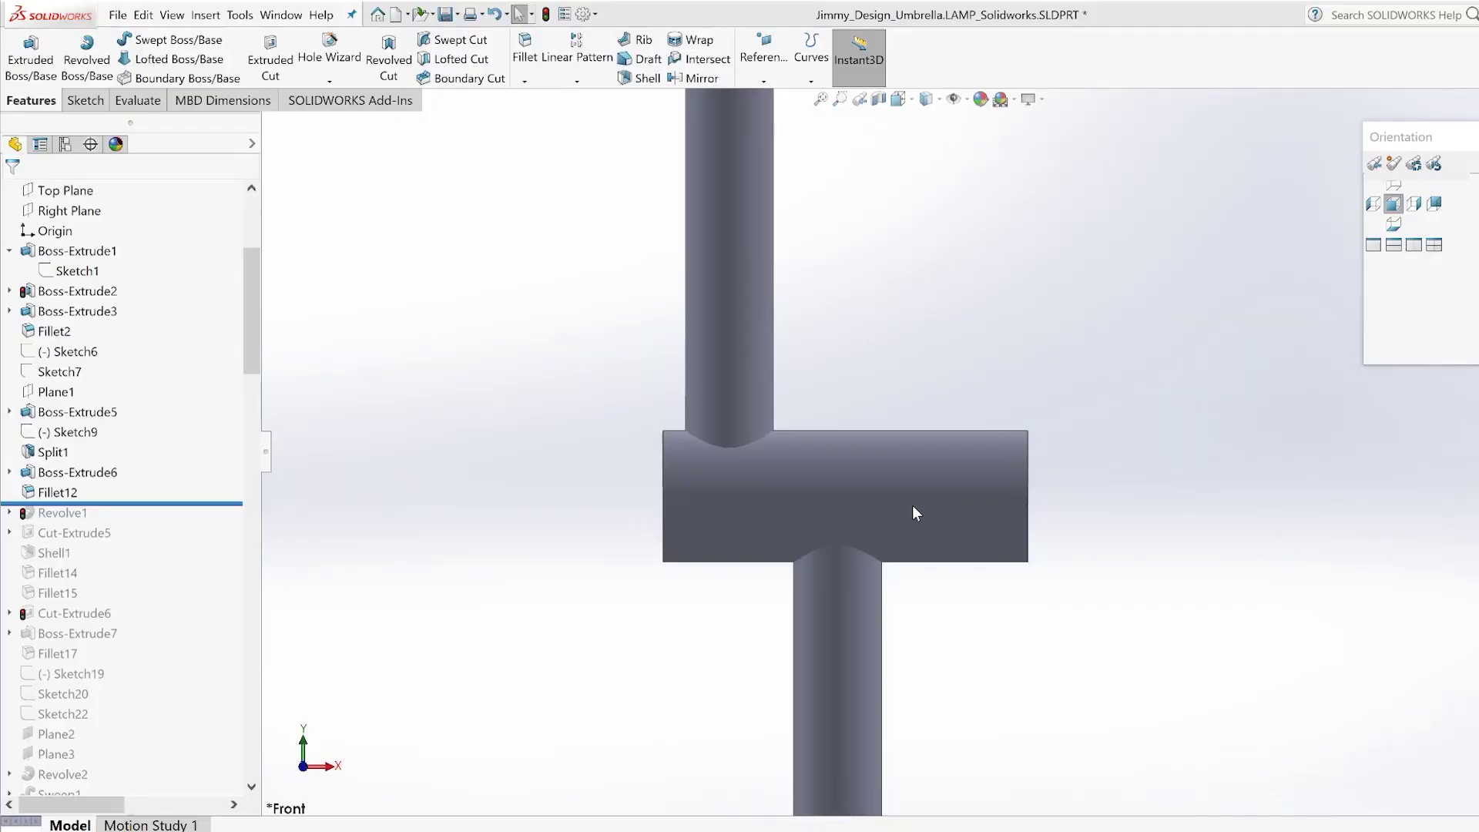
scroll(915, 508, up, 5)
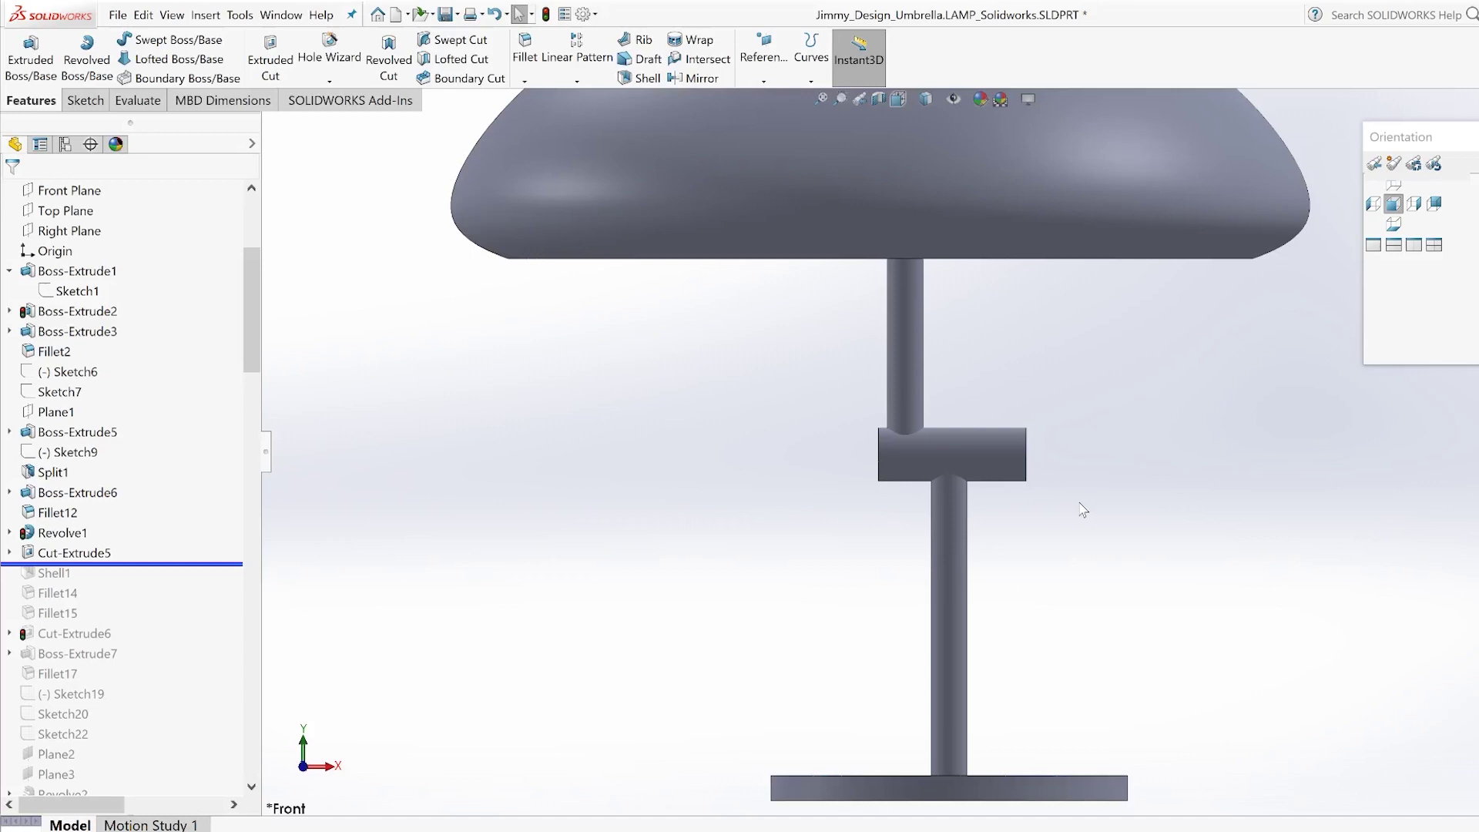
scroll(1063, 454, up, 2)
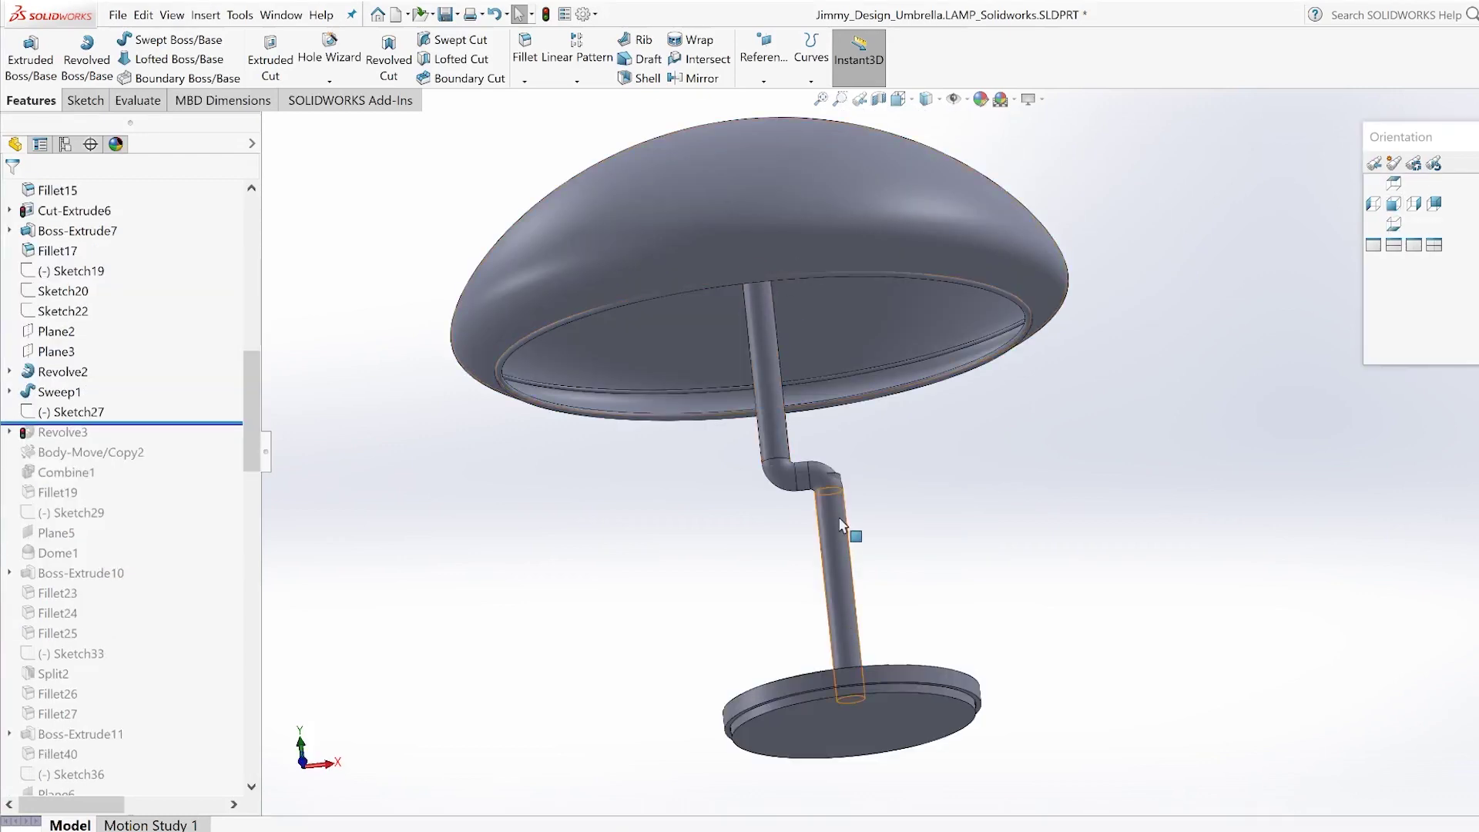
Review Sweep1, which forms the bent stem, and Sketch27 beside the stem joint in relation to the whole lamp
click(72, 395)
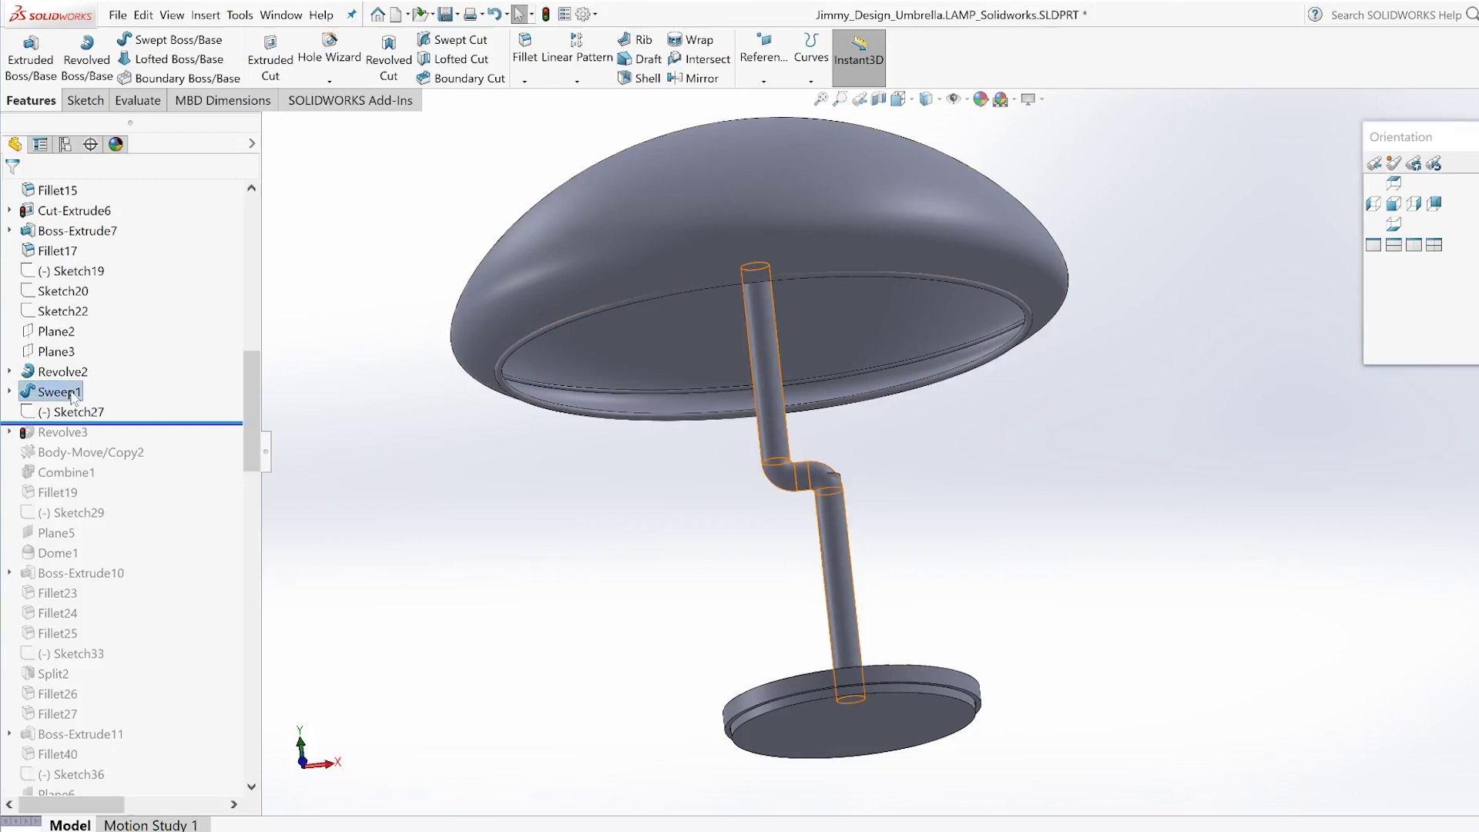
key(Escape)
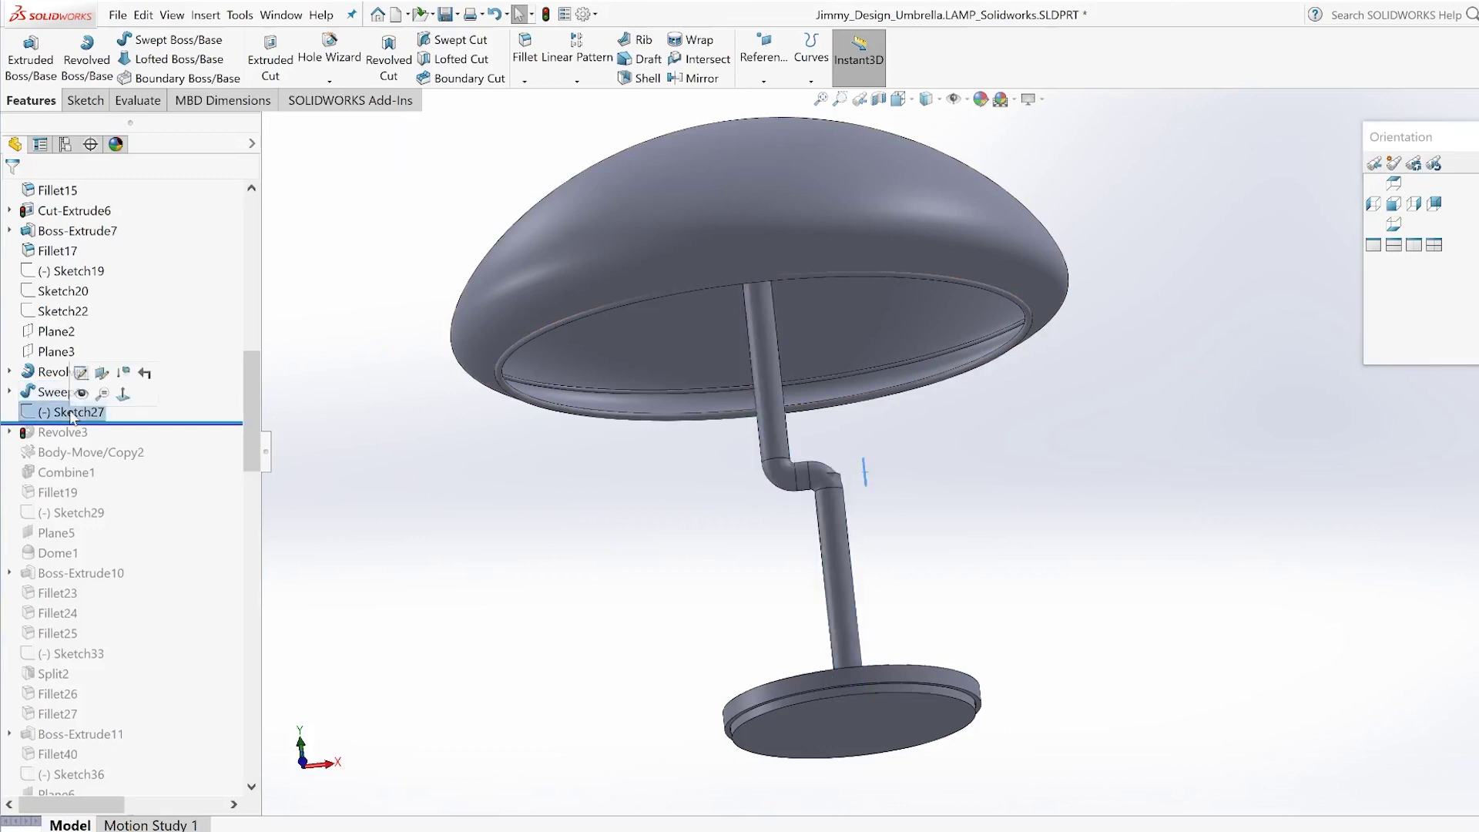
key(ctrl+1)
middle_drag(944, 741, 917, 359)
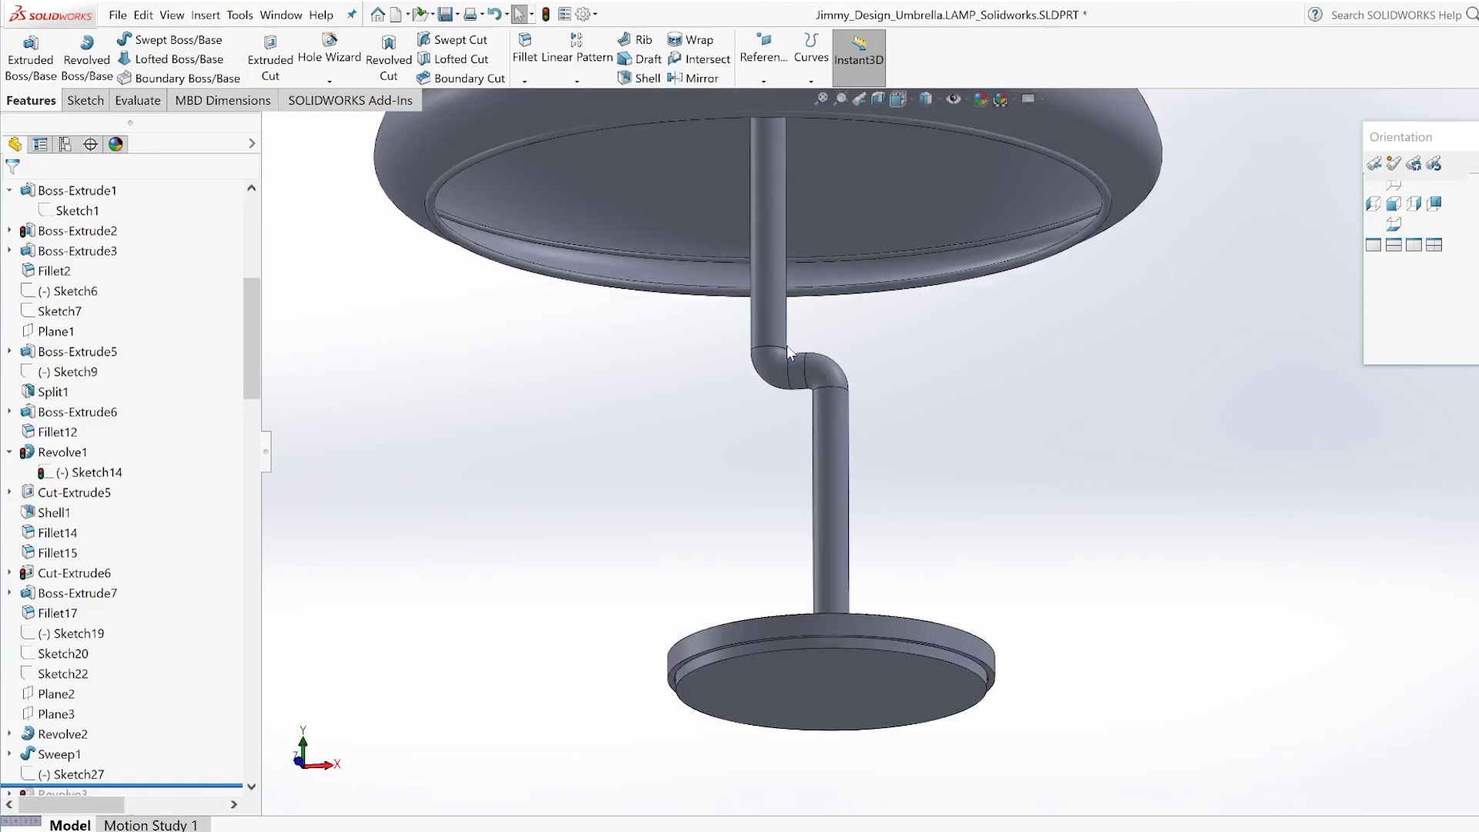
scroll(788, 364, up, 2)
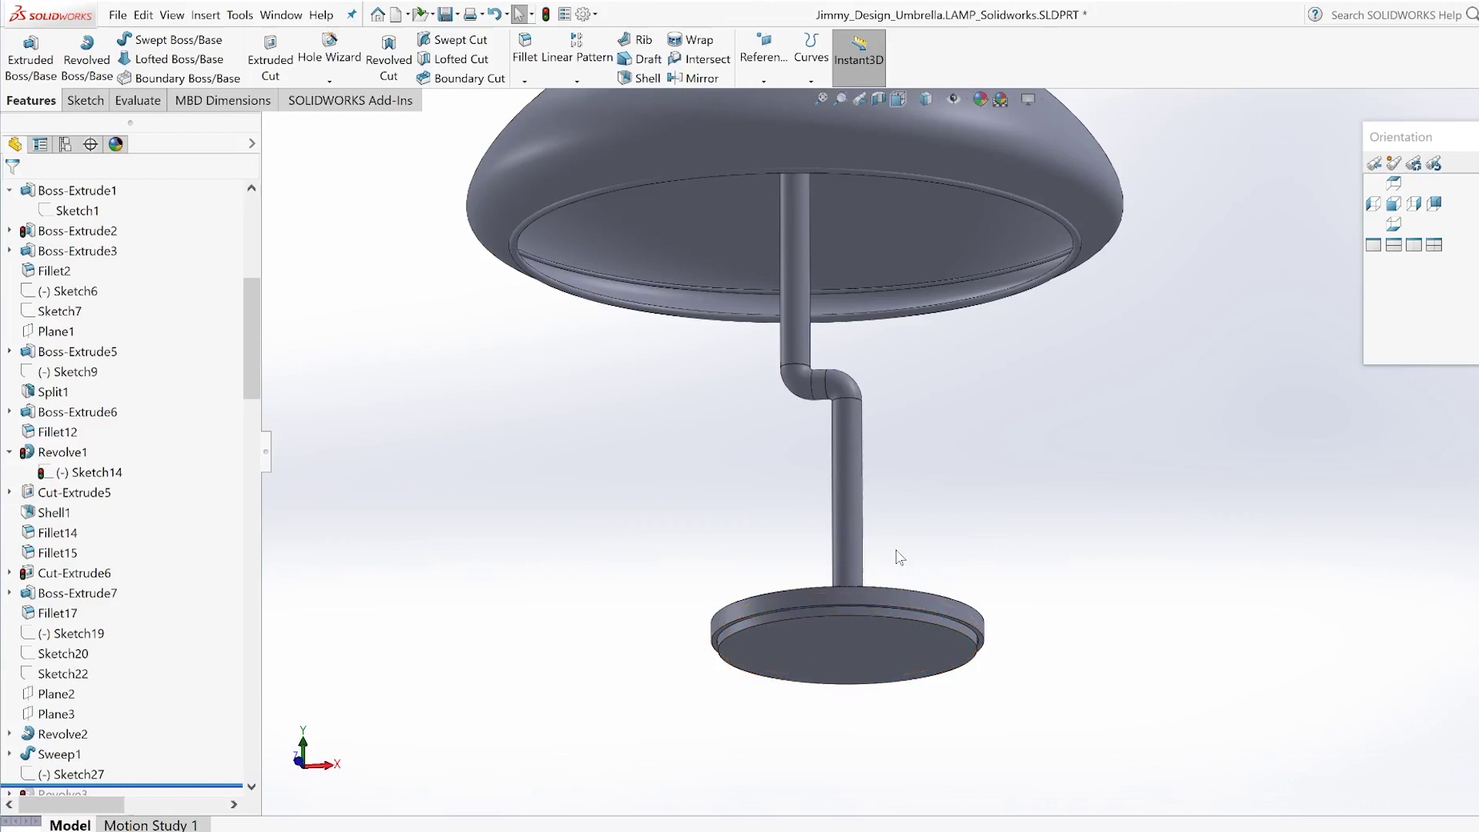
scroll(1034, 436, up, 2)
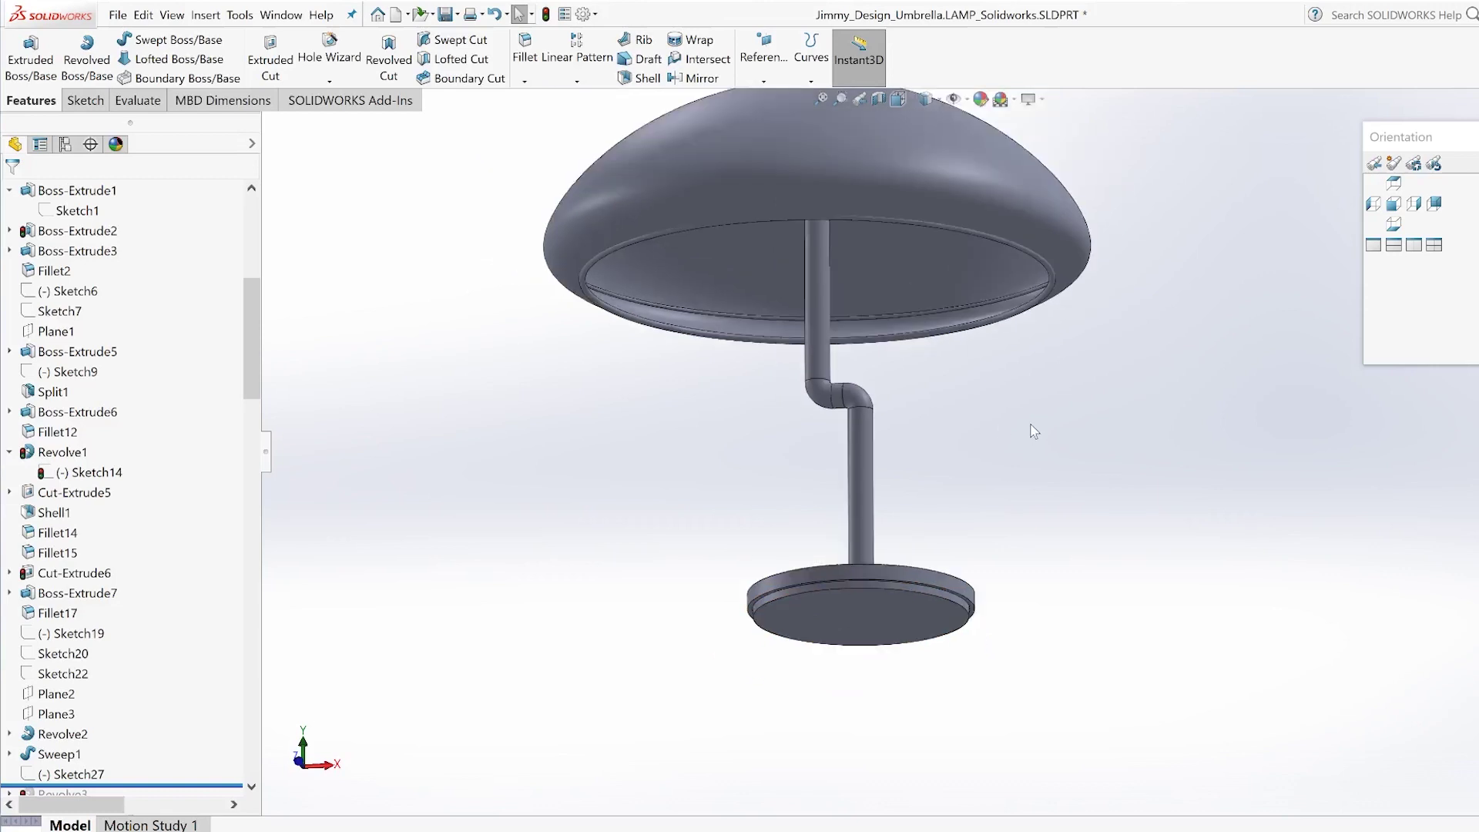
Examine the knob at the stem joint and the overall lamp from different angles
scroll(881, 518, down, 5)
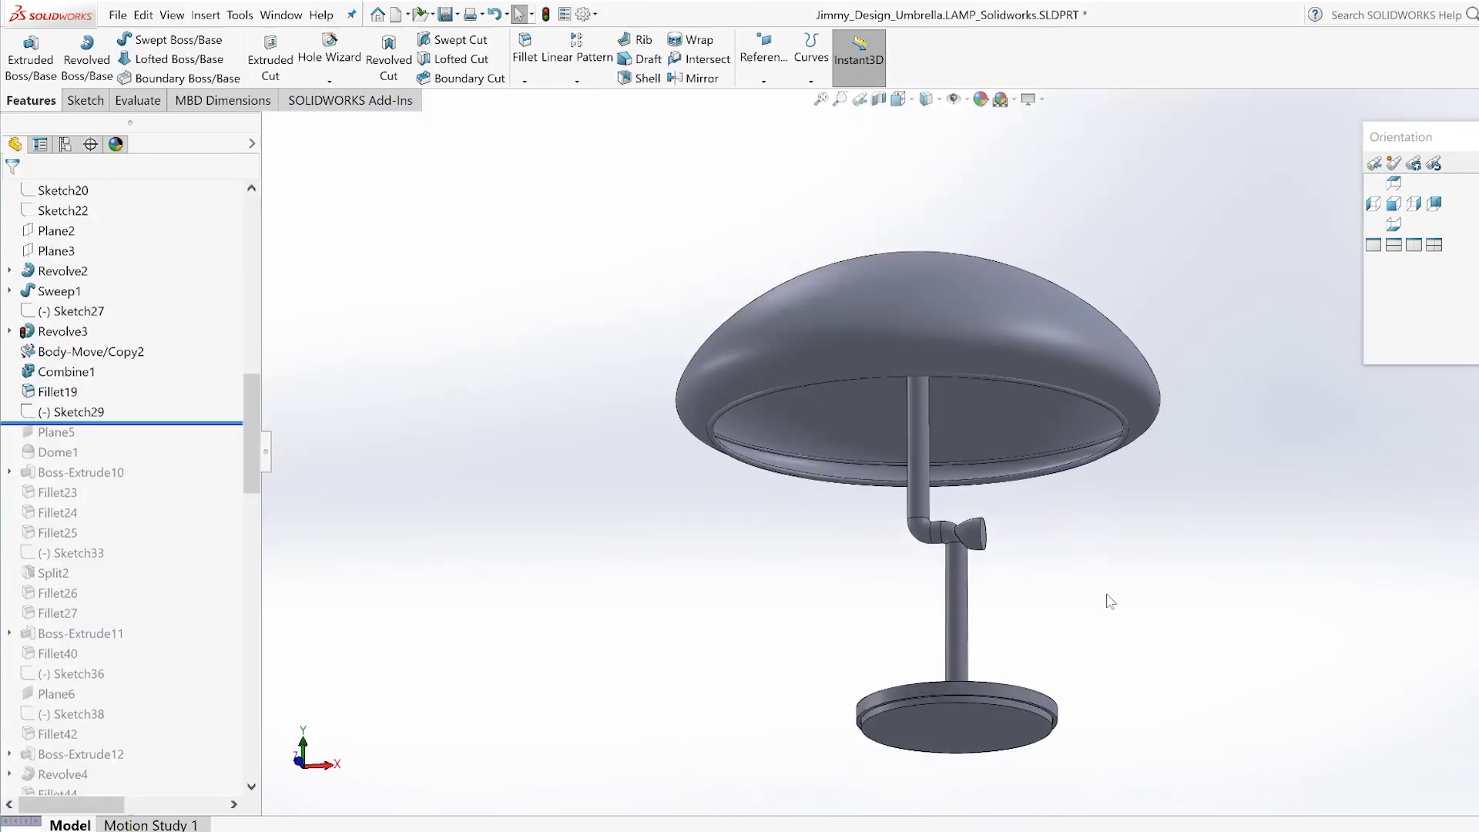
mouse_move(1132, 614)
middle_down()
mouse_move(1179, 673)
mouse_move(1179, 585)
middle_up()
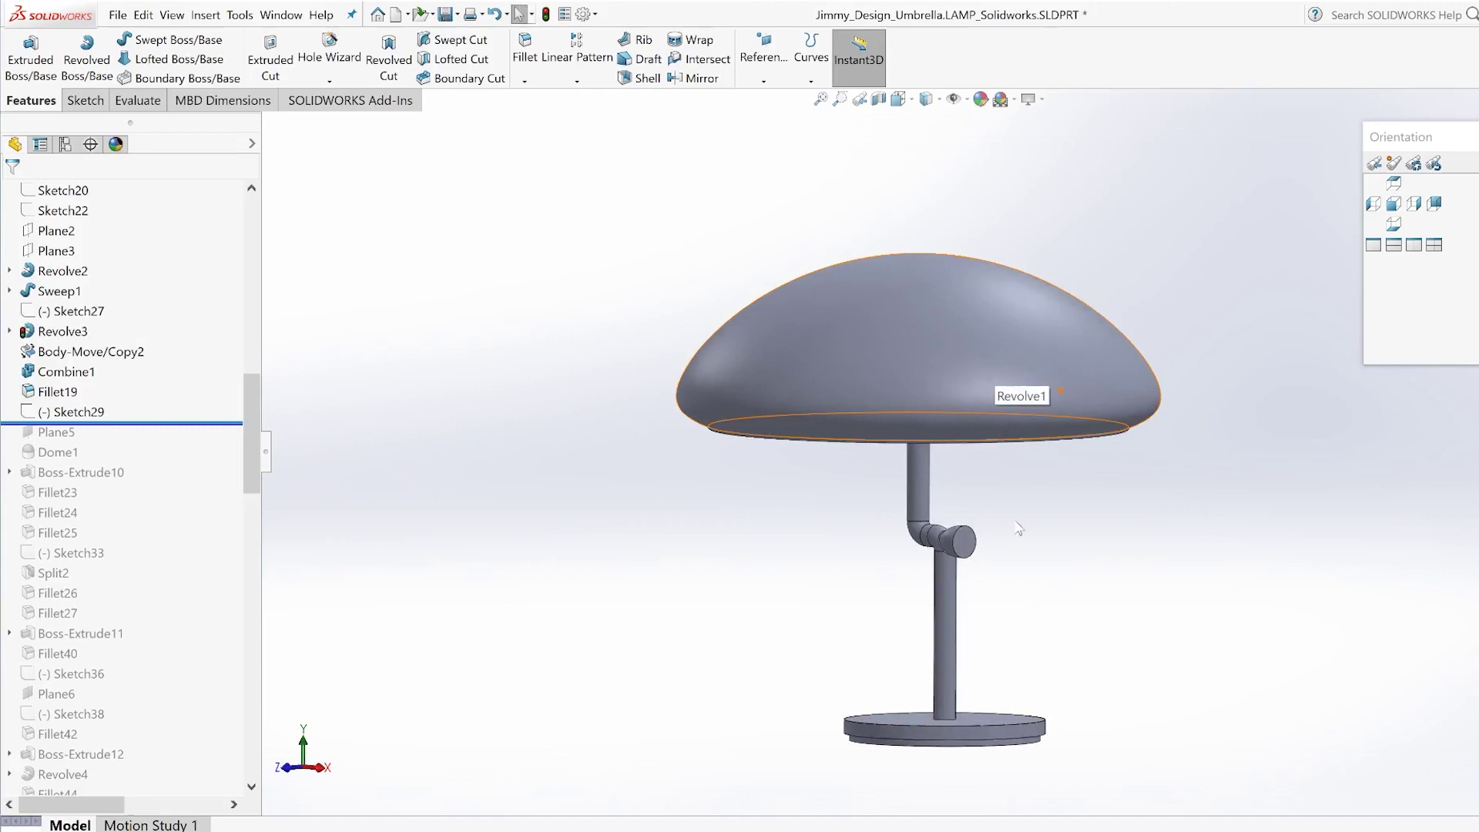
mouse_move(1162, 578)
middle_down()
mouse_move(1181, 574)
mouse_move(1155, 594)
mouse_move(1103, 568)
mouse_move(1040, 572)
mouse_move(1156, 585)
mouse_move(1140, 579)
middle_up()
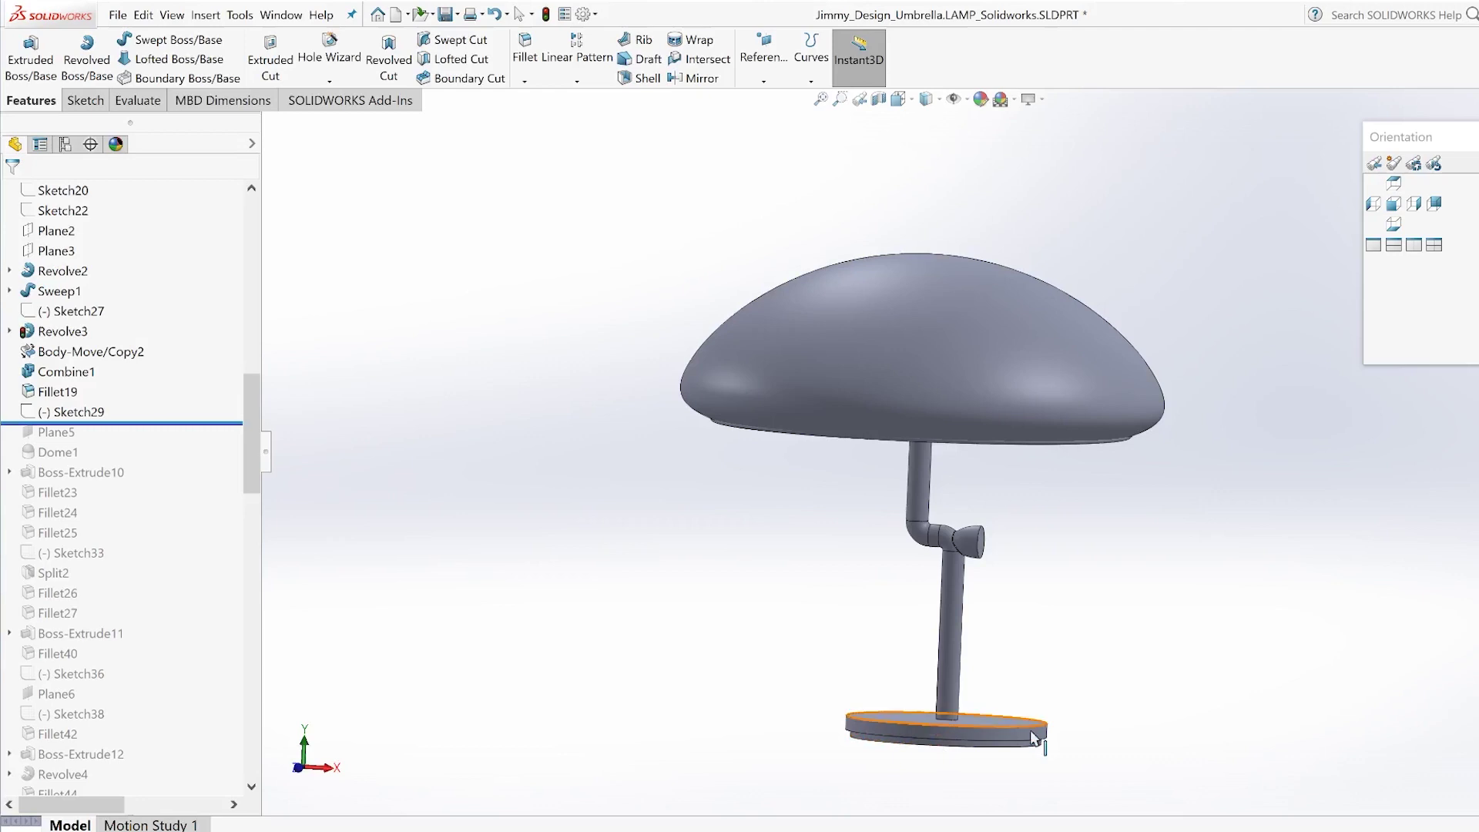
Inspect the bent stem, crossbar joint and flared knob up close and against the whole lamp from several sides
scroll(1013, 523, down, 2)
scroll(1013, 523, down, 2)
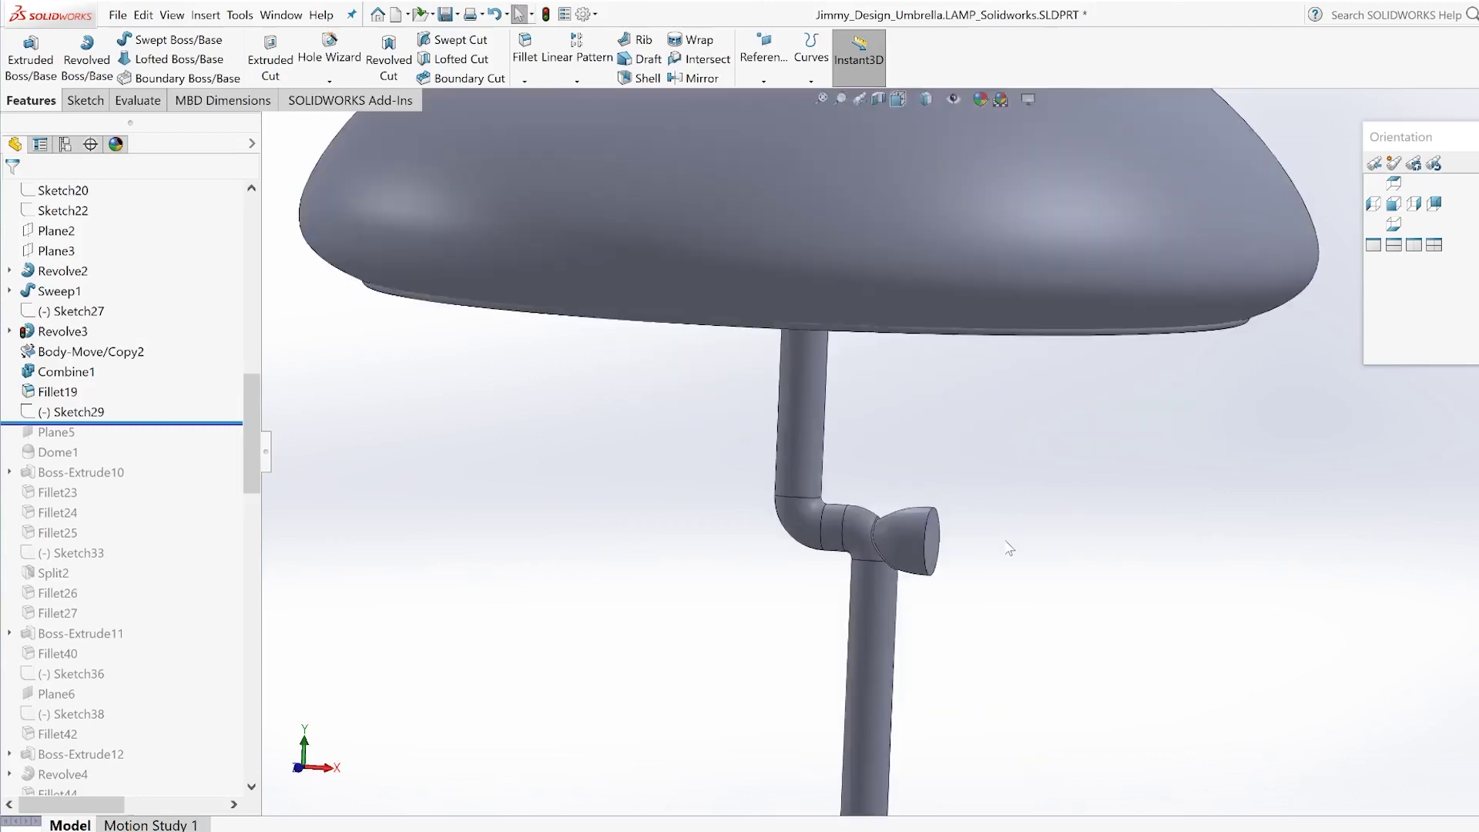
key(f)
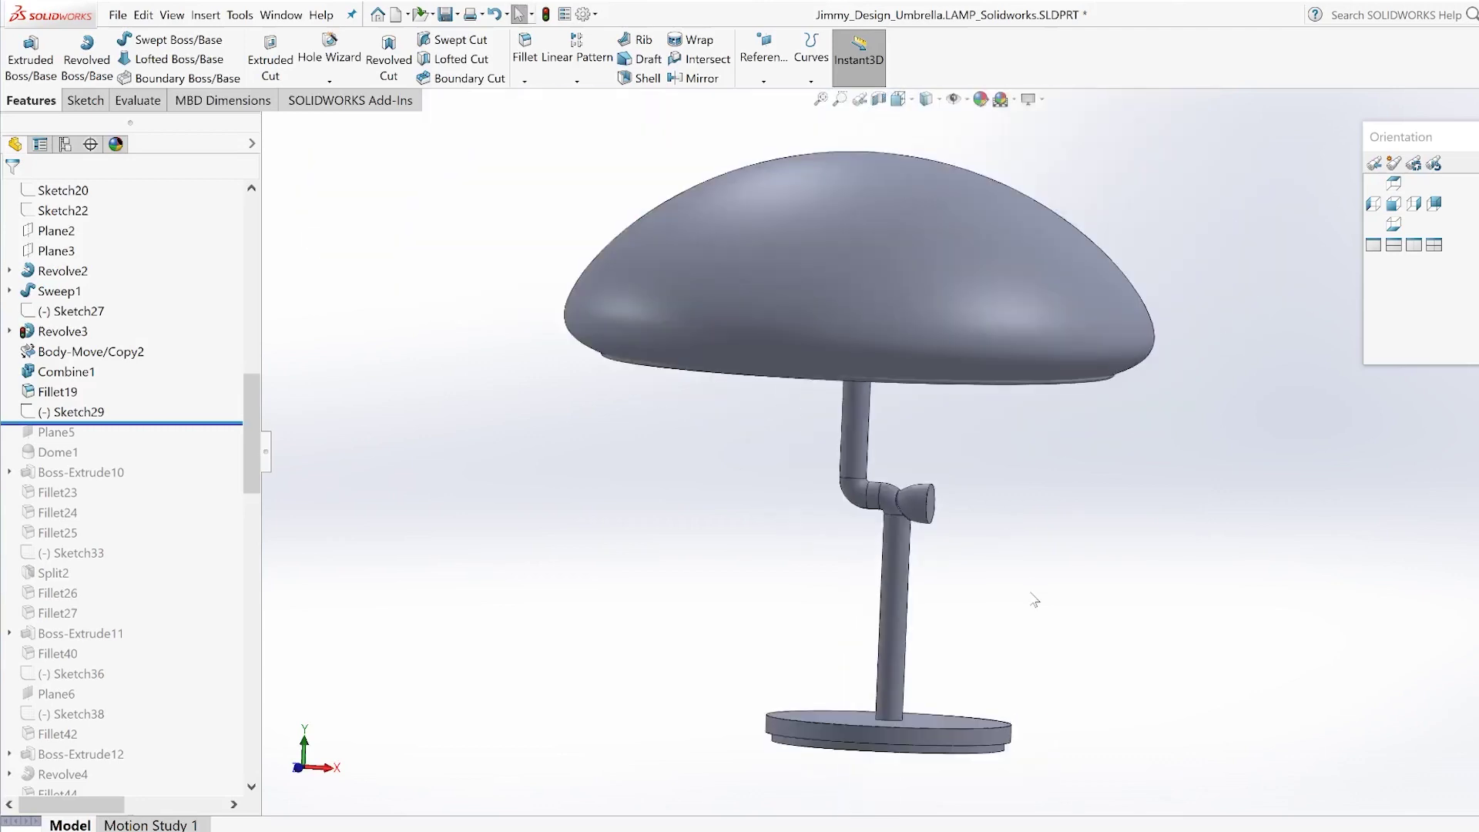
middle_drag(1026, 606, 872, 681)
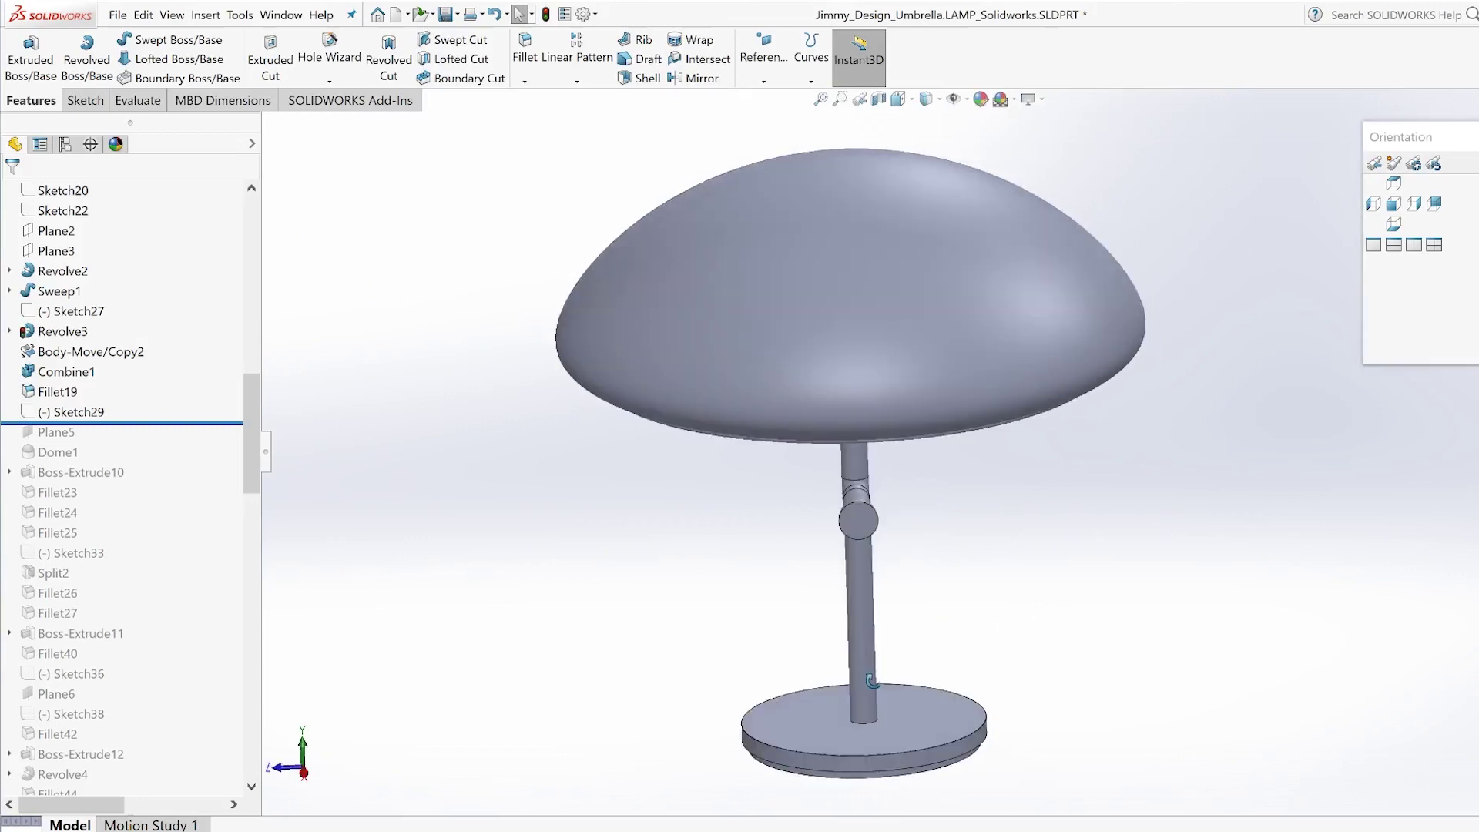
middle_drag(1001, 574, 1099, 604)
key(f)
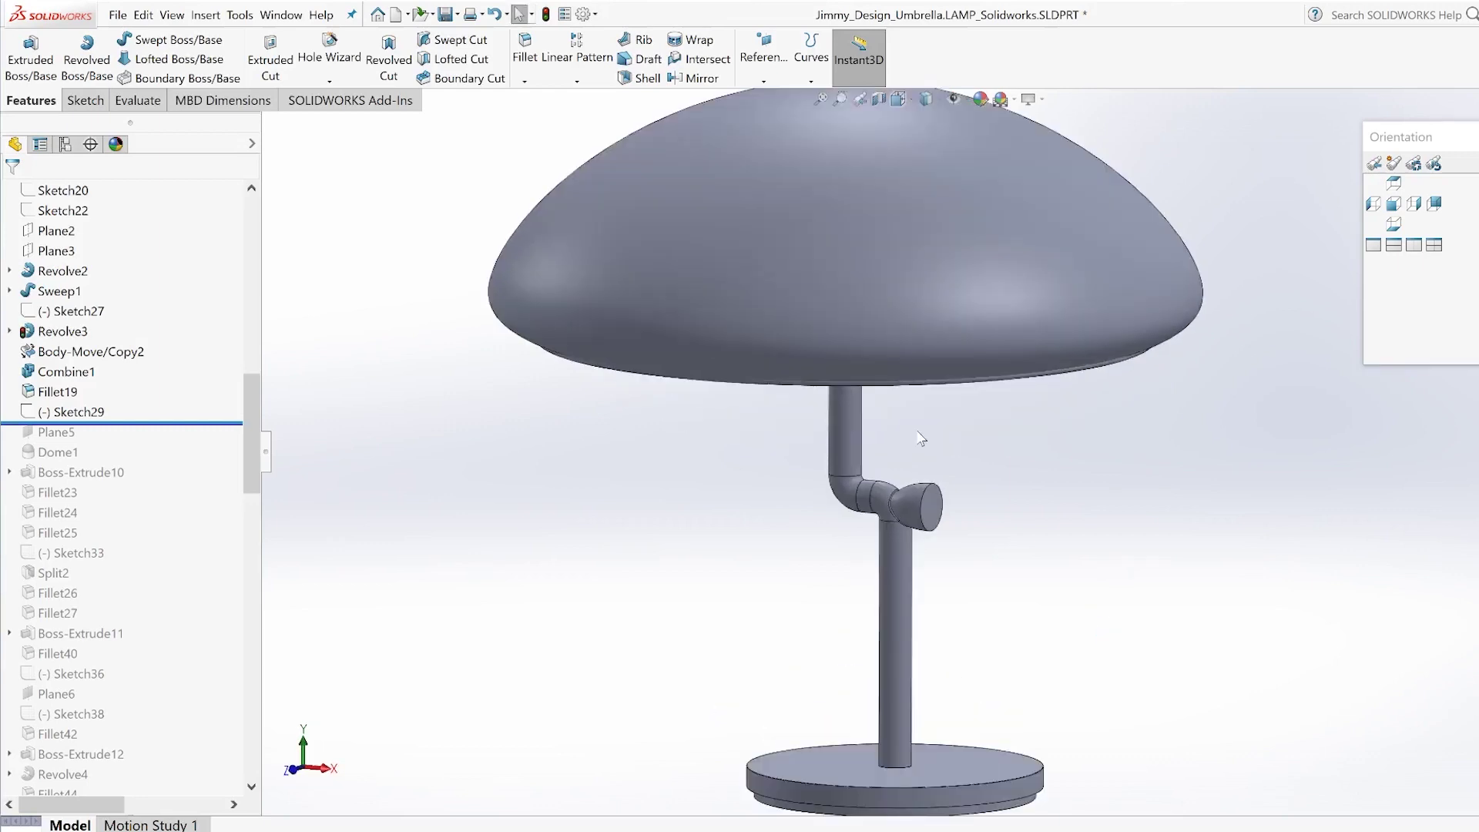
scroll(930, 458, down, 4)
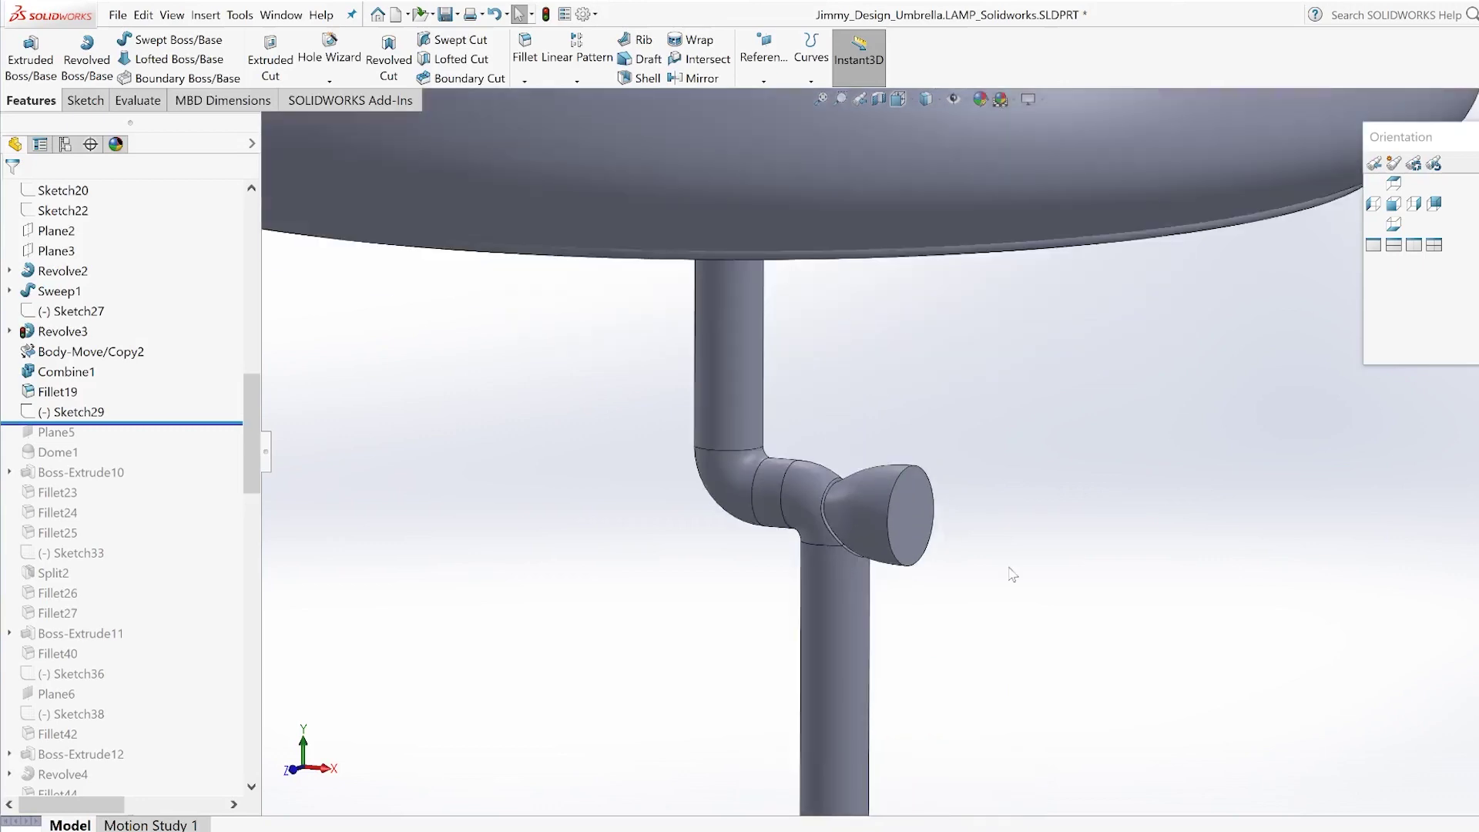
middle_drag(975, 541, 634, 381)
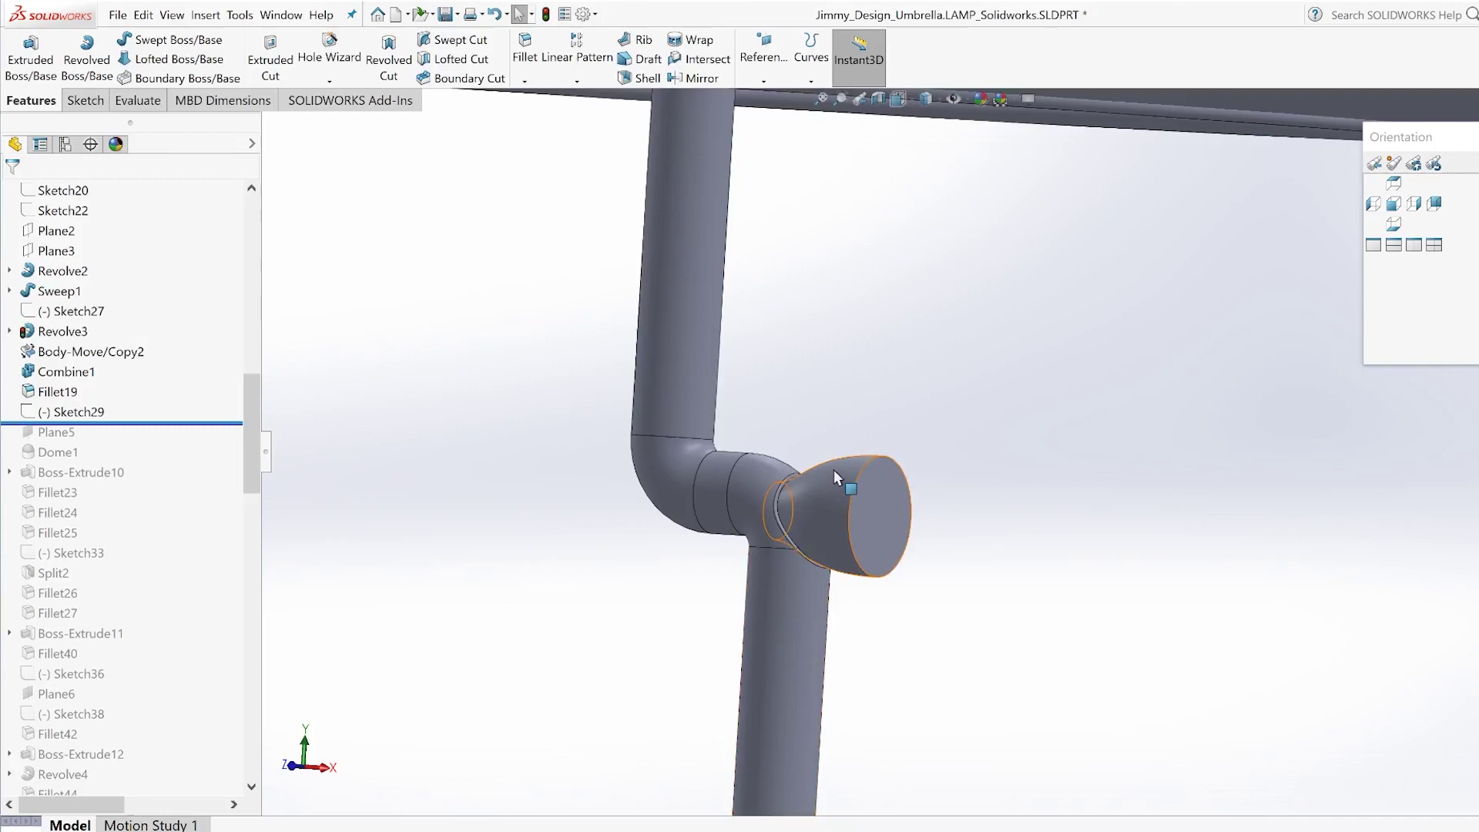
middle_drag(958, 552, 979, 613)
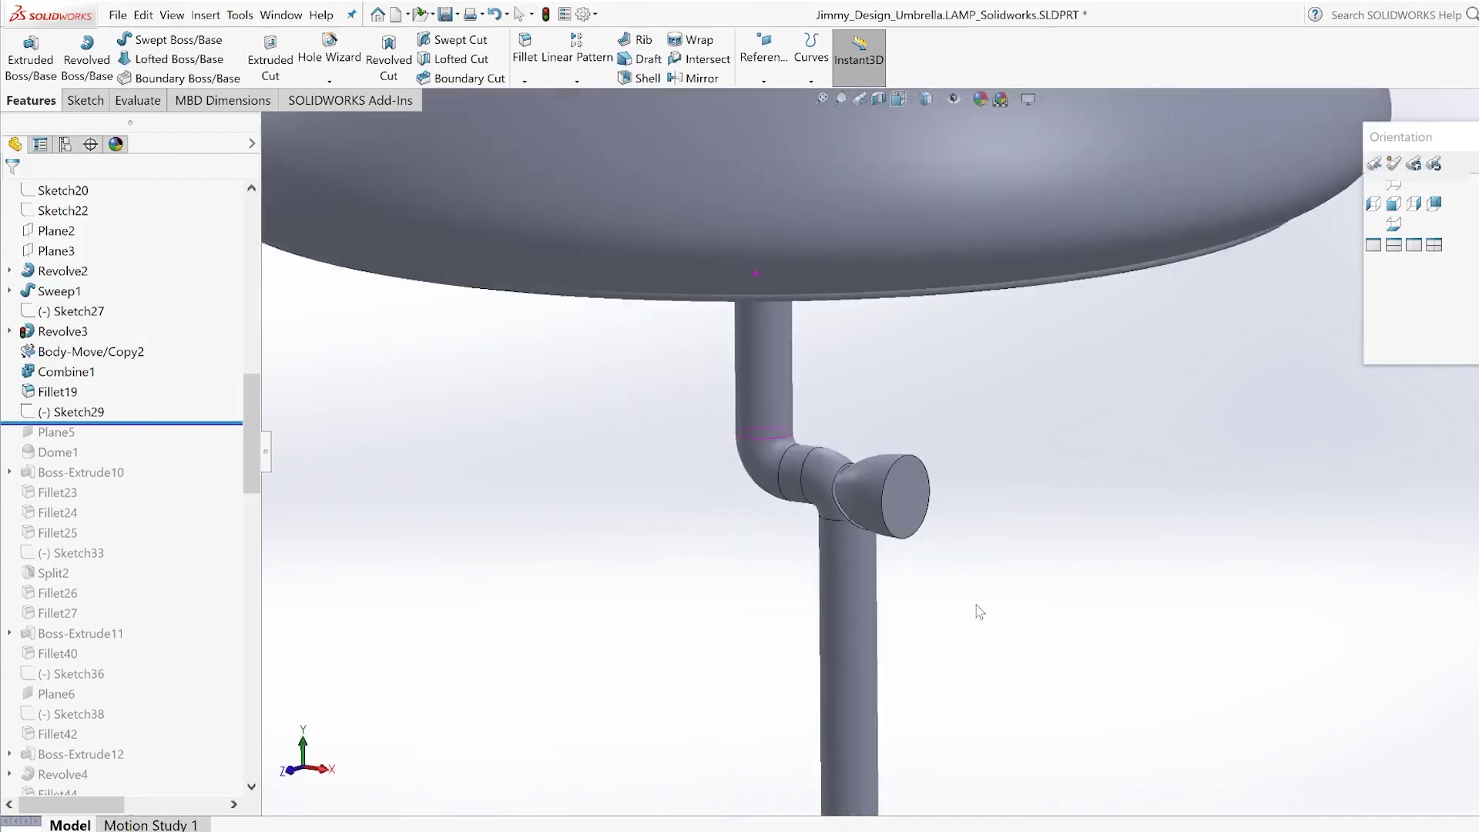
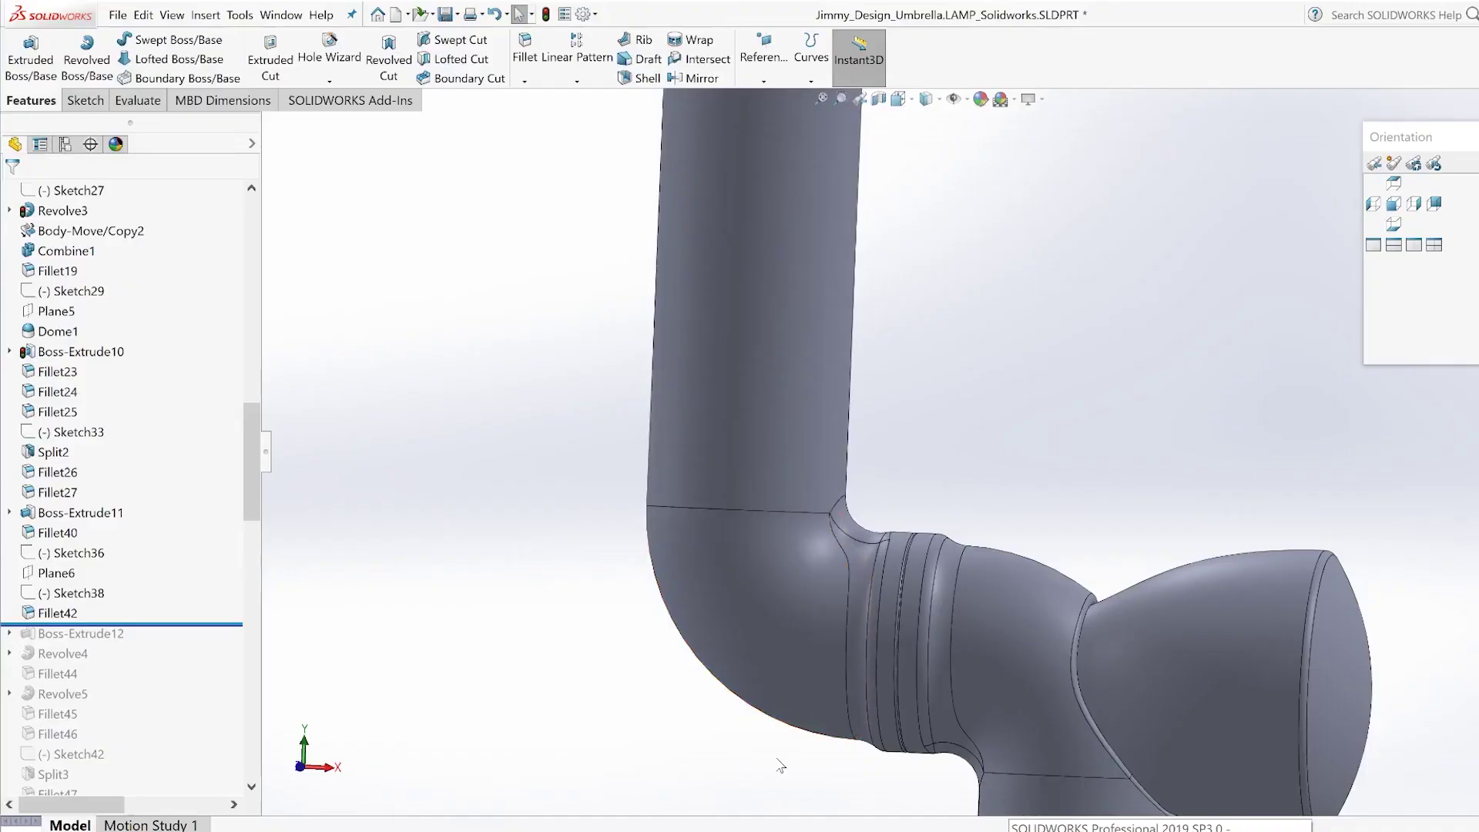
Examine the filleted elbow, the grooved joint rings and the domed knob with the model rolled forward to Fillet42
scroll(924, 678, up, 2)
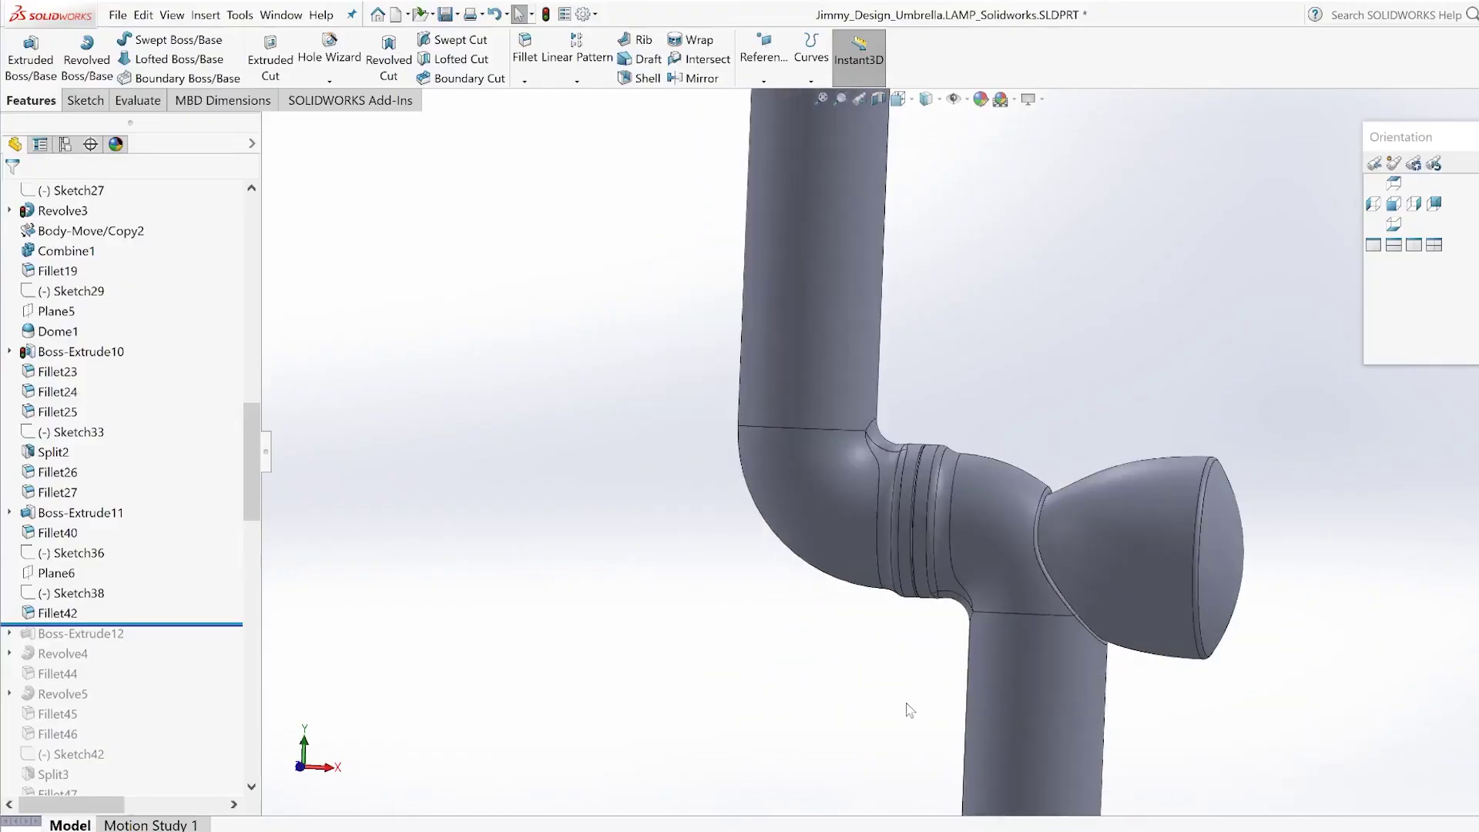
scroll(914, 414, down, 2)
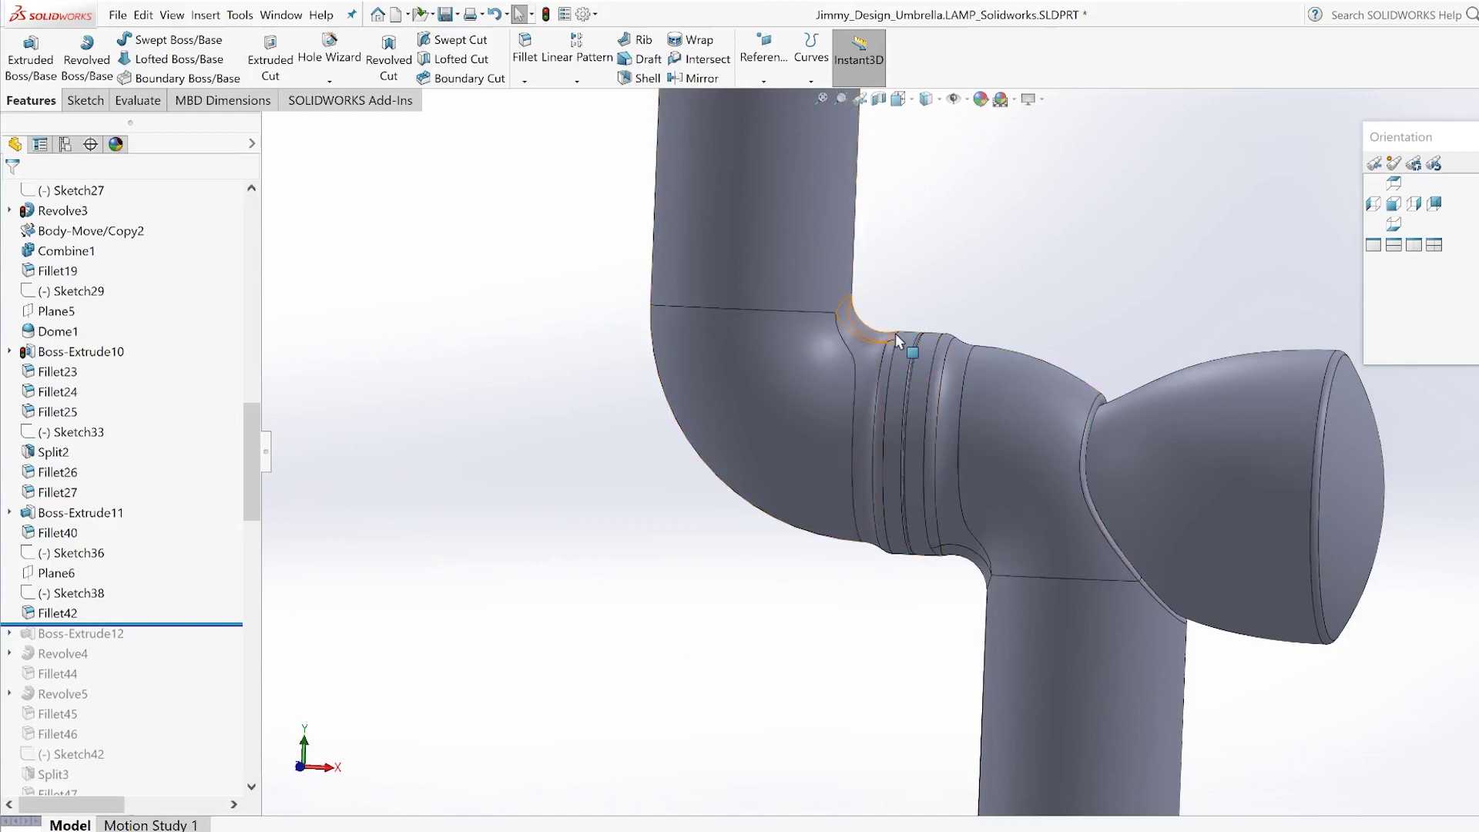
scroll(892, 454, up, 1)
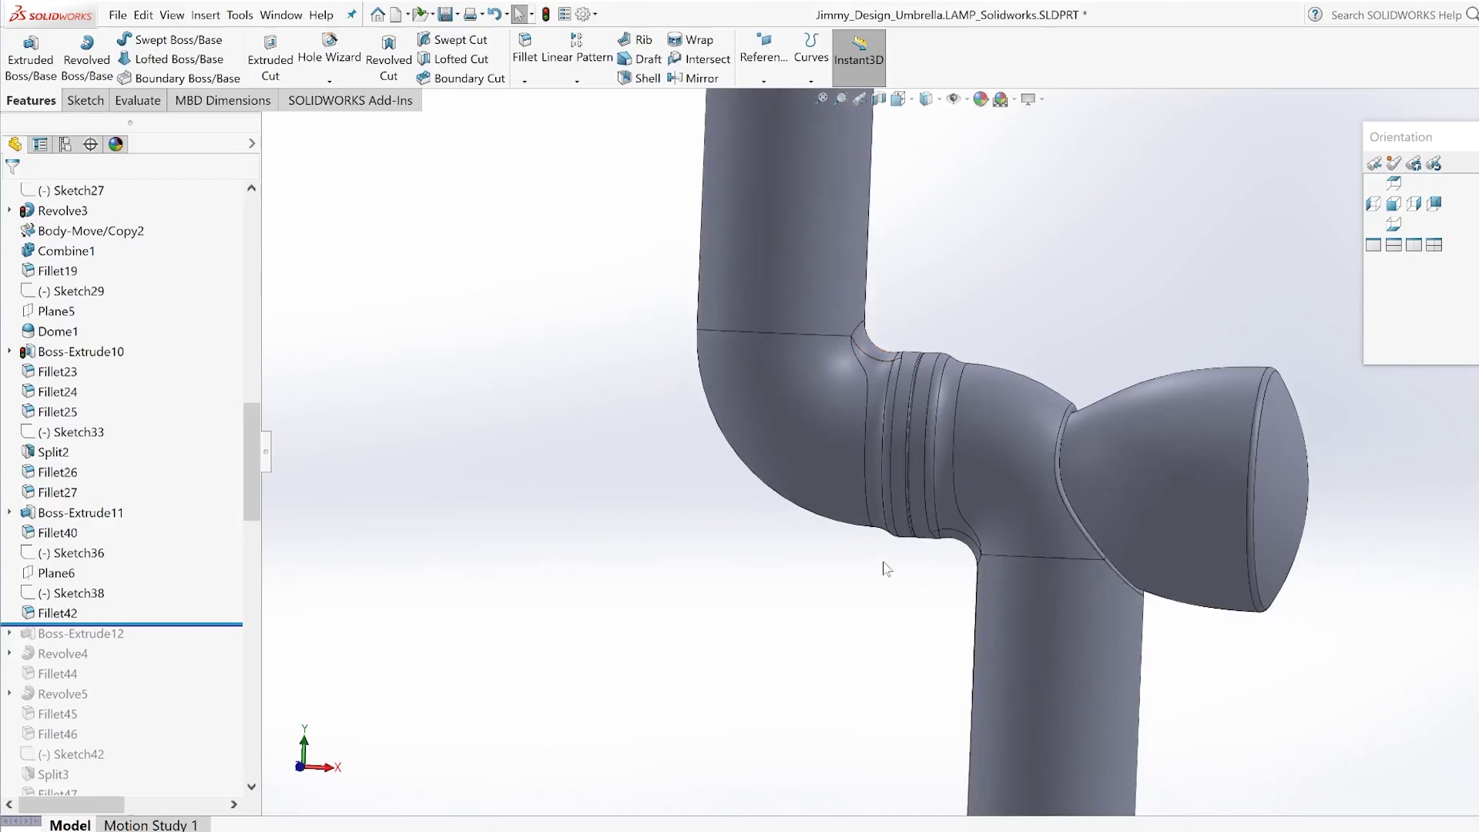
scroll(893, 556, up, 1)
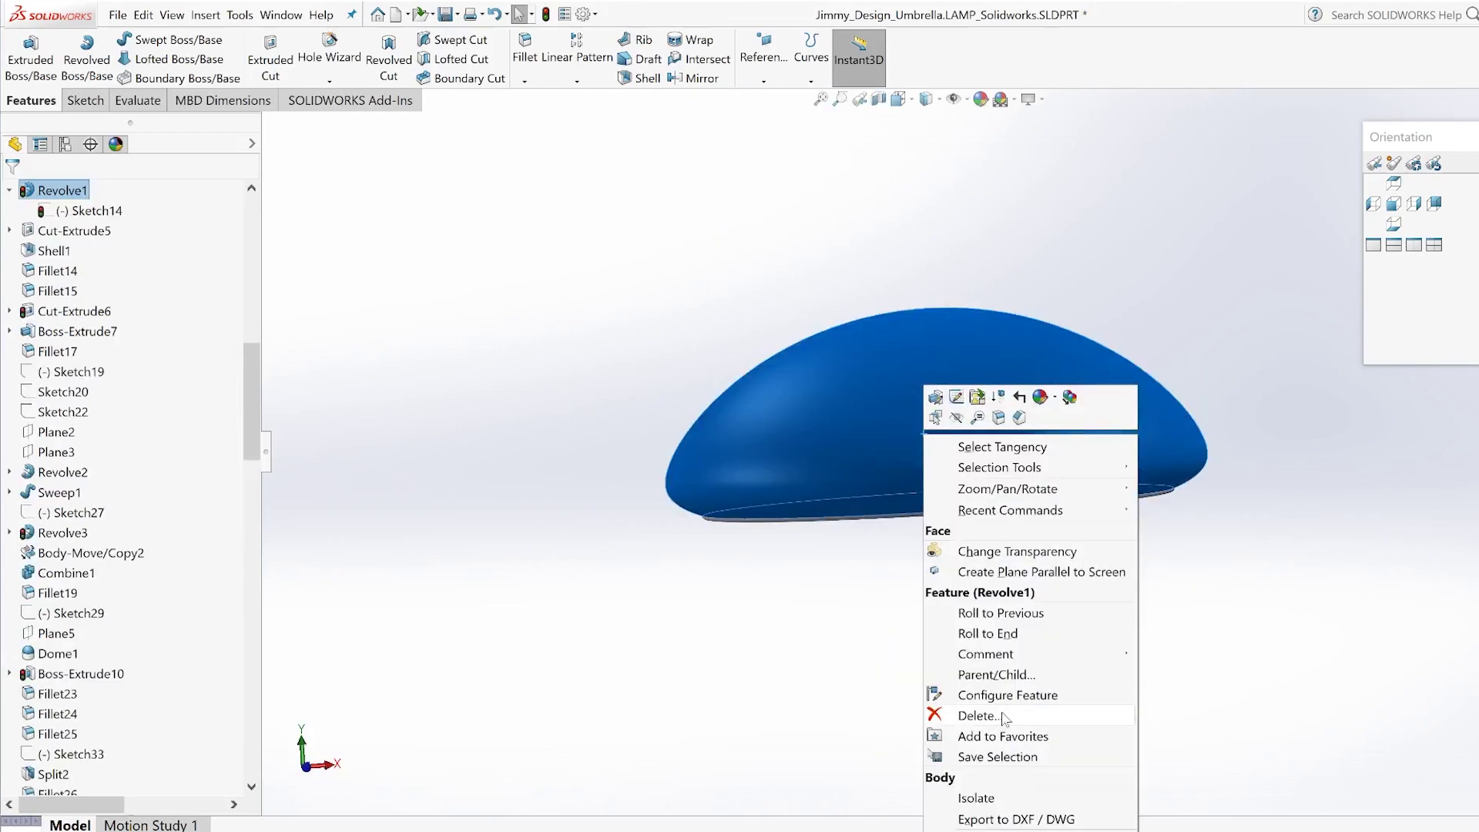
Hide the lampshade body and view the spherical bulb, its socket and the two thin rim rings underneath
click(1008, 435)
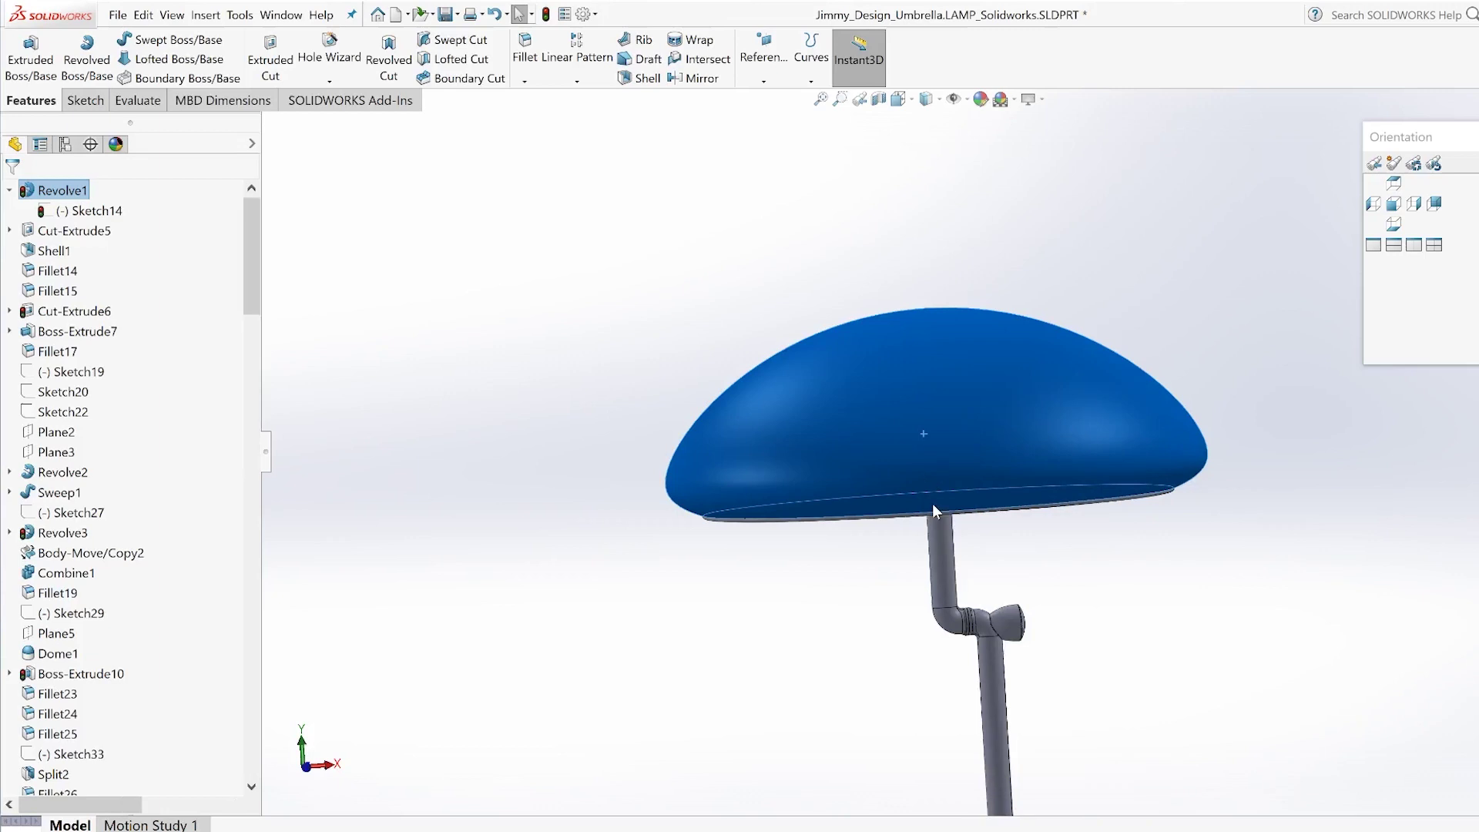
click(881, 544)
key(Tab)
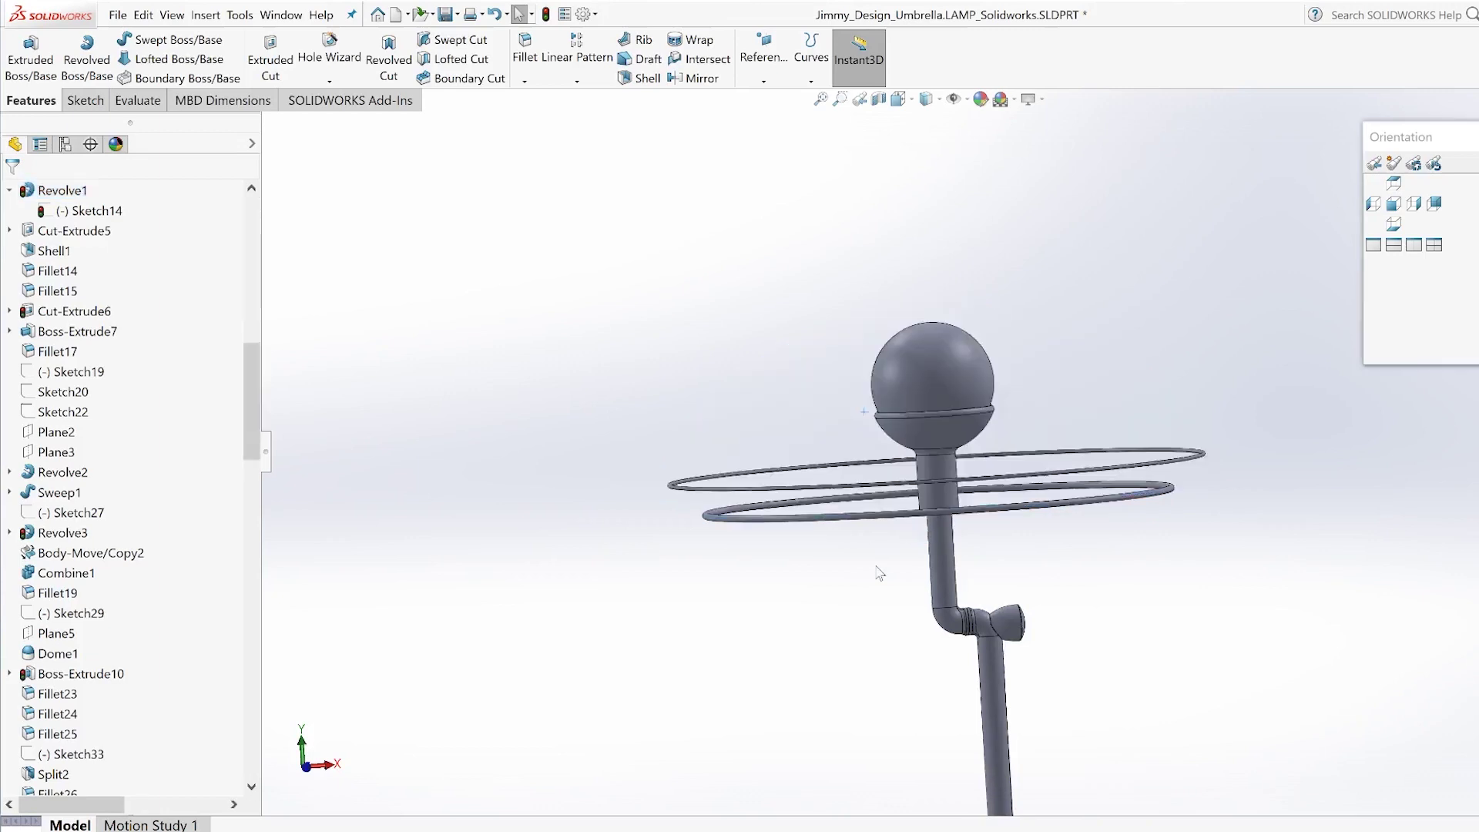
scroll(937, 403, down, 2)
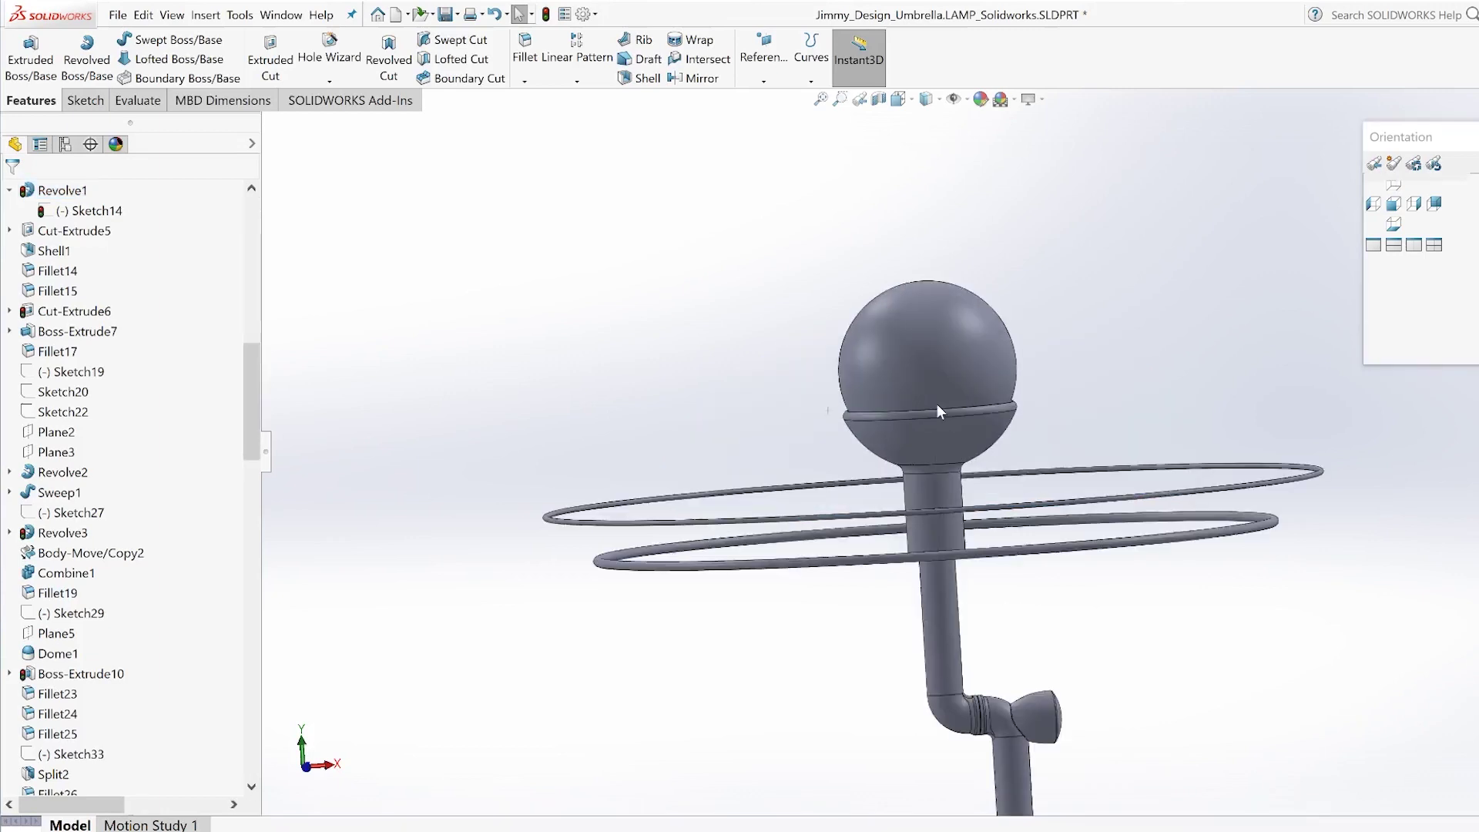
scroll(937, 404, down, 2)
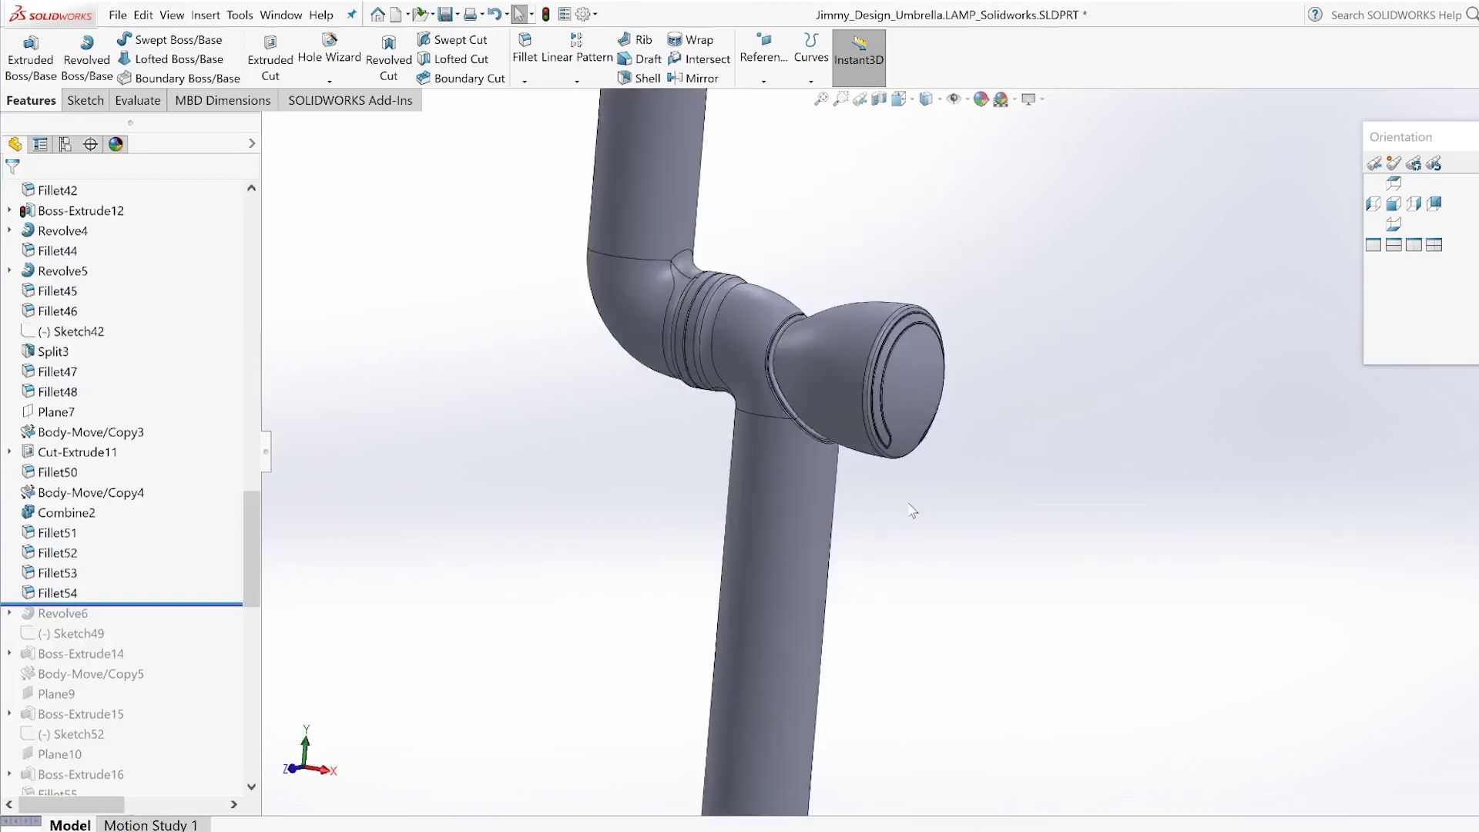
Examine the curved groove on the knob's end face with the model rolled forward to Fillet54
scroll(941, 387, down, 3)
middle_drag(942, 387, 934, 501)
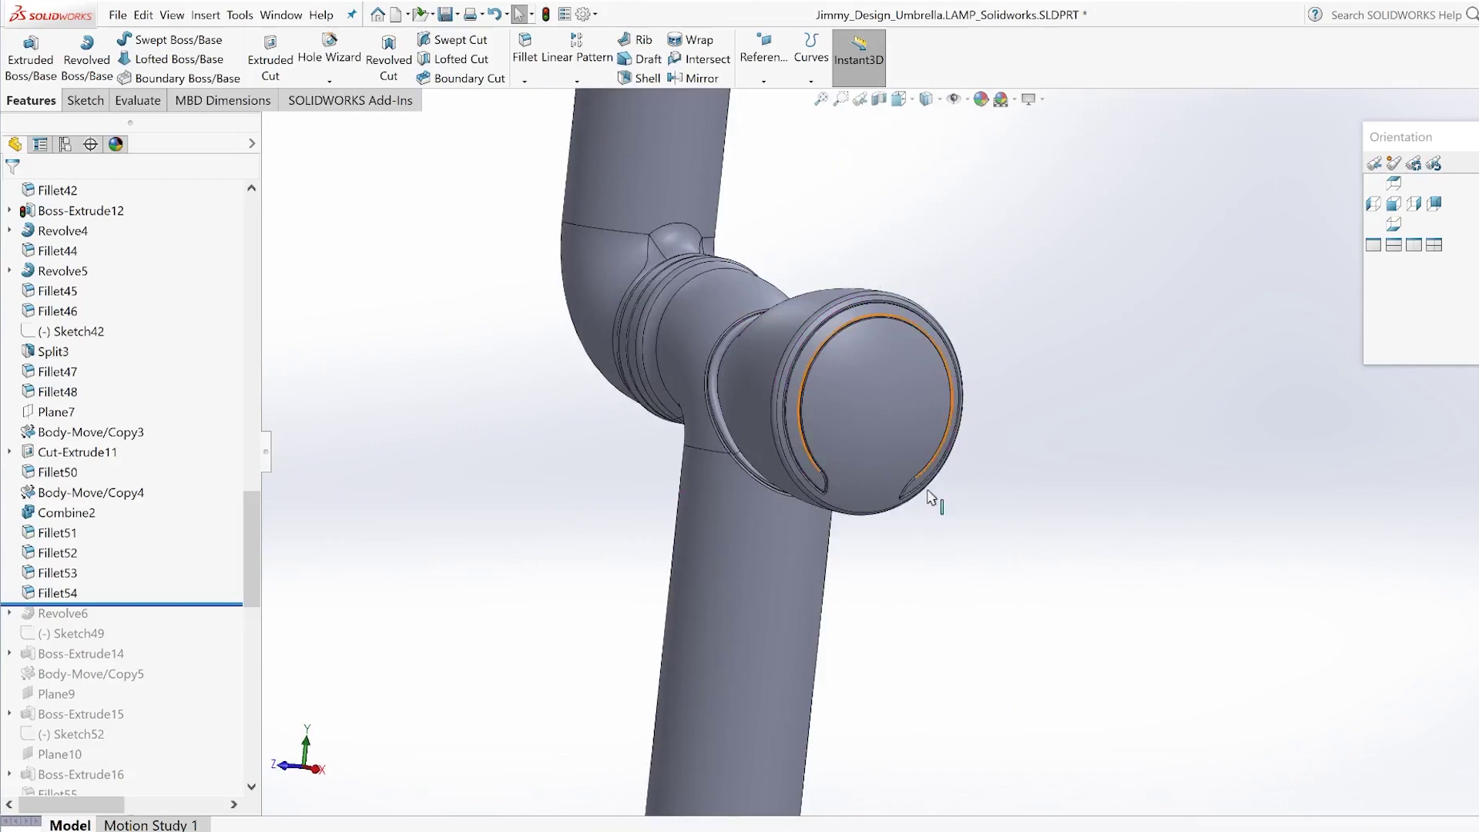
scroll(935, 502, down, 3)
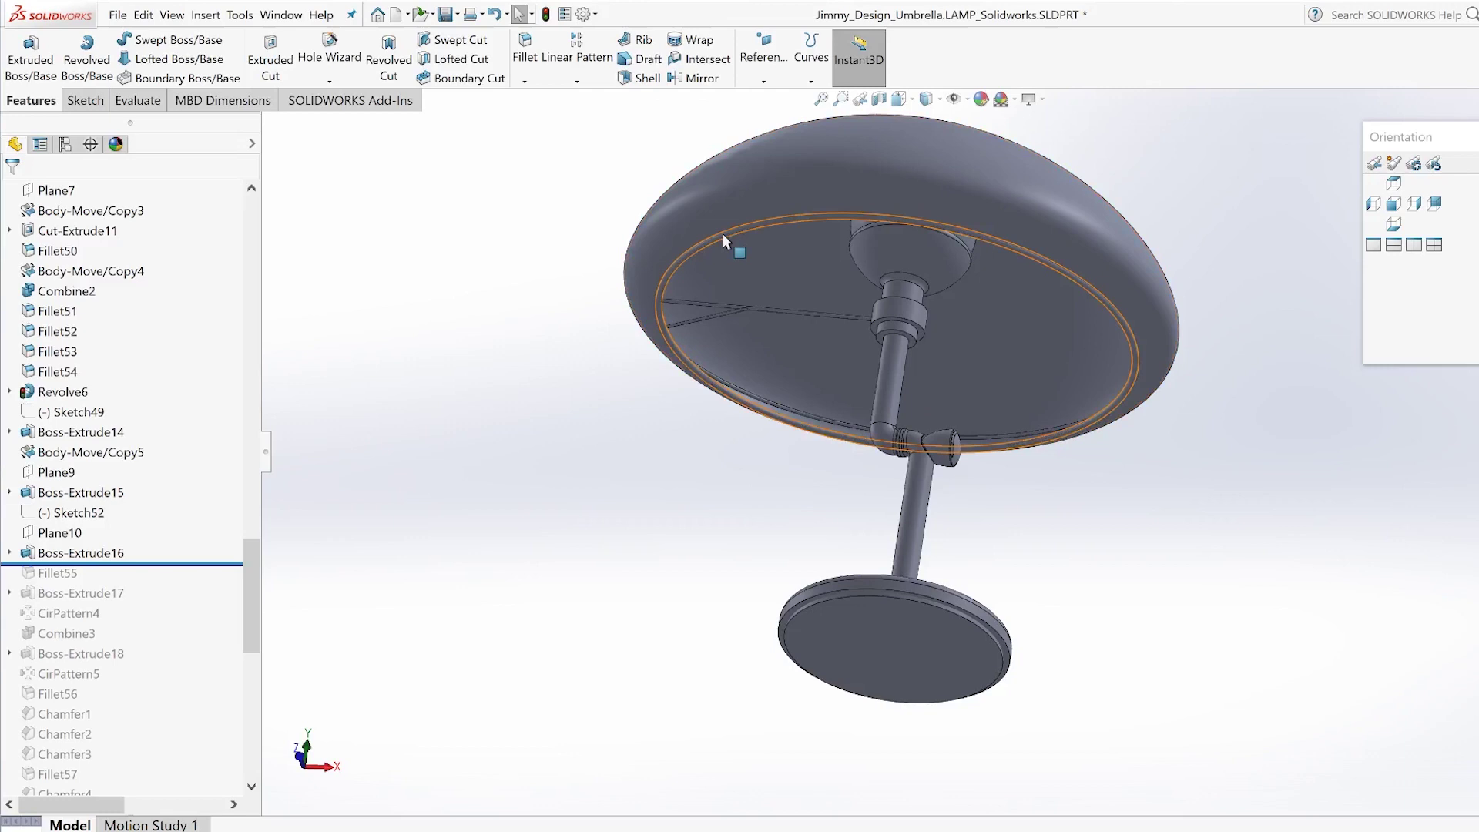
Review the first support rod and its diagonal brace between the stem collar and the shade rim, up to Boss-Extrude16
scroll(810, 414, down, 4)
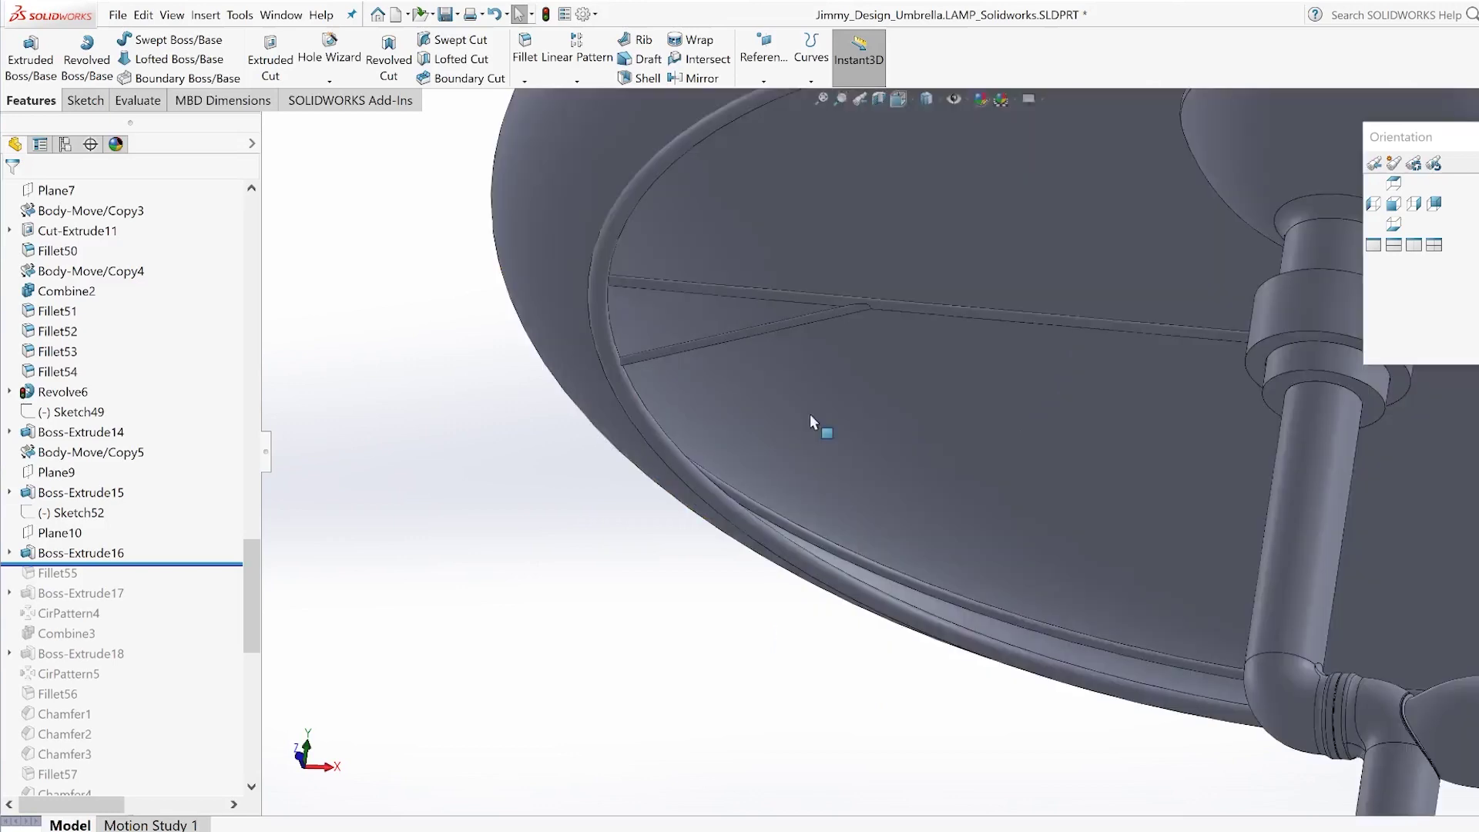
middle_drag(810, 414, 713, 598)
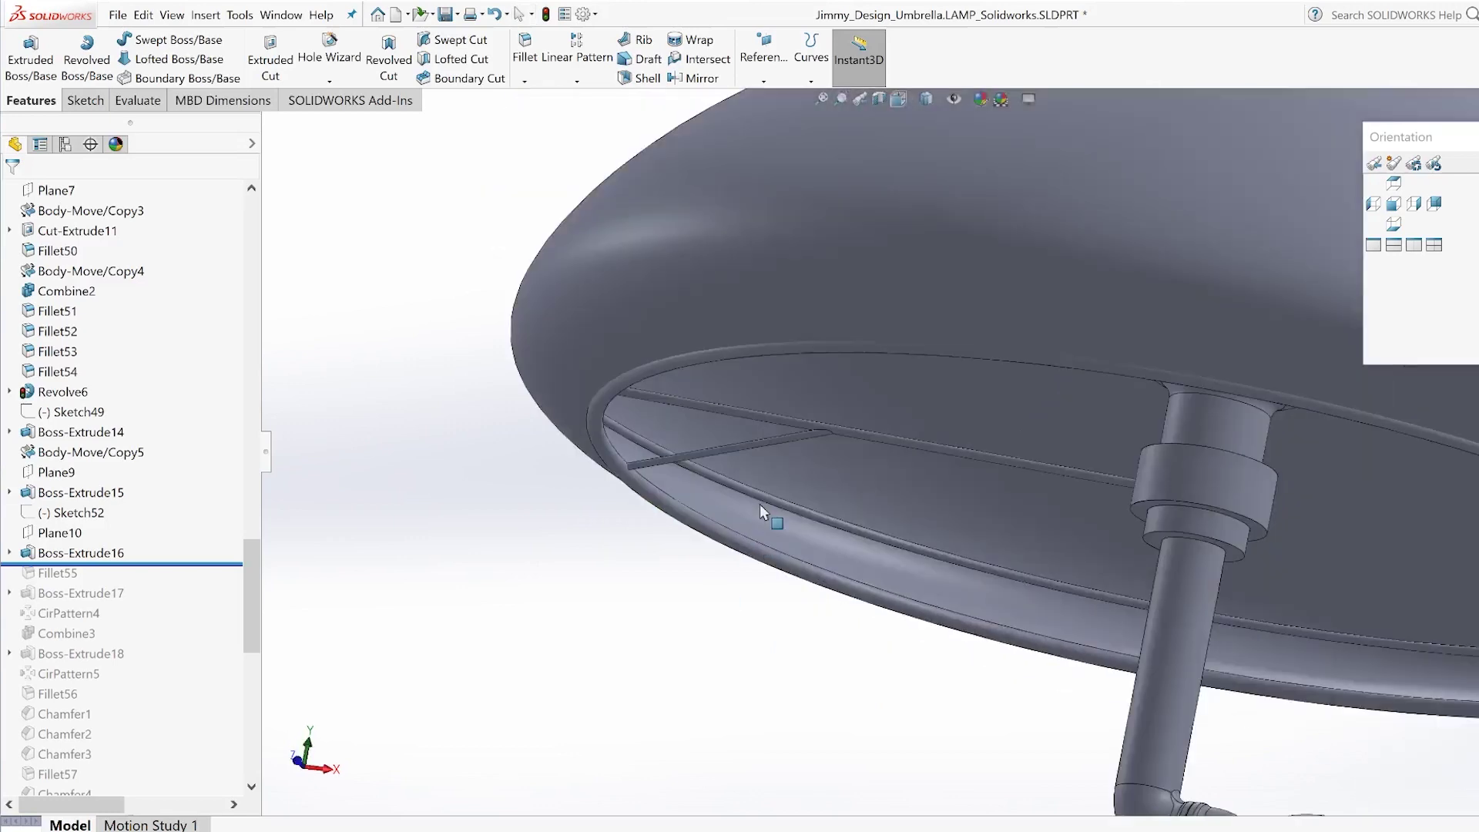
scroll(759, 532, up, 5)
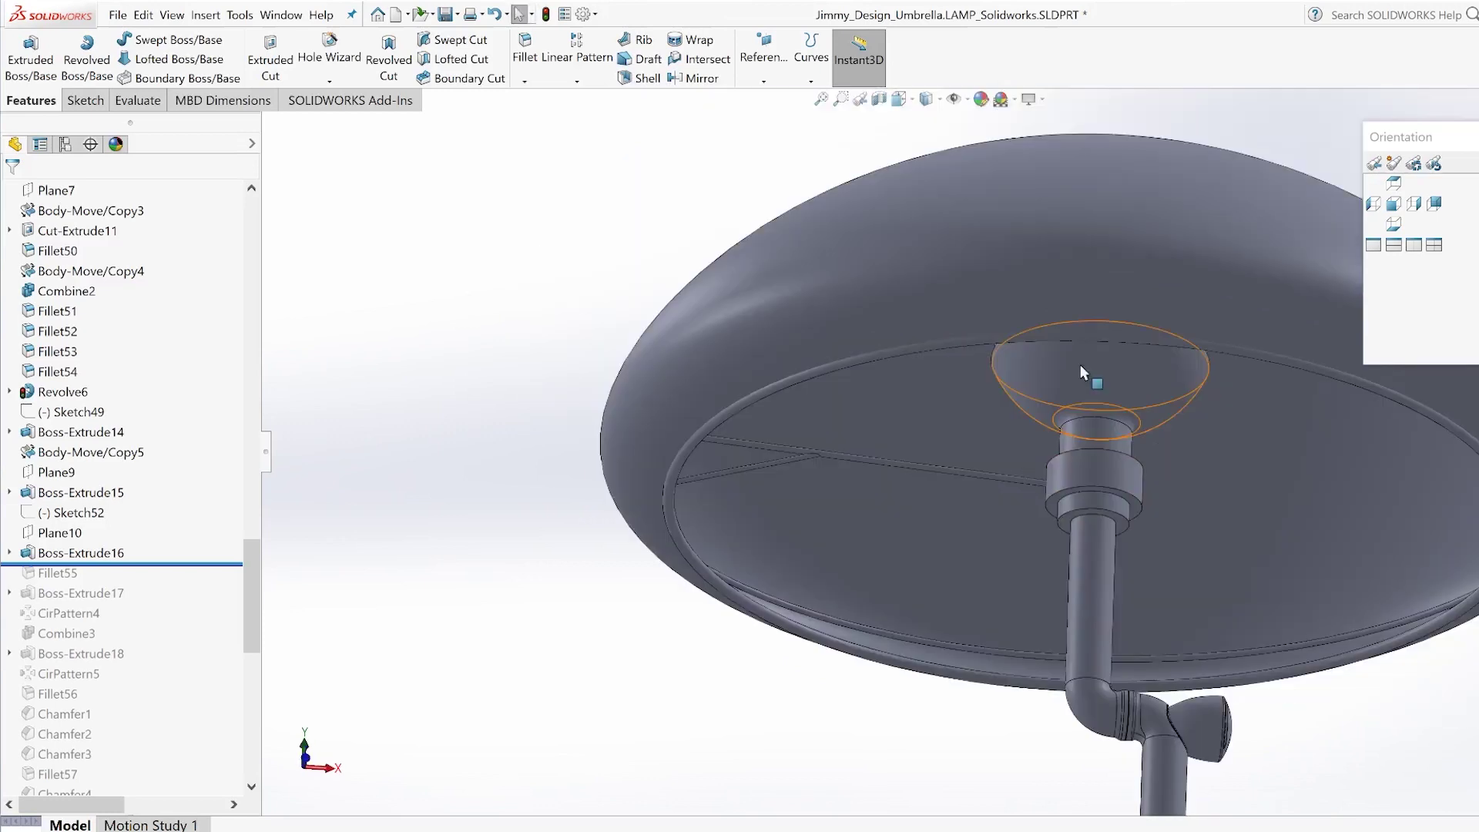
middle_drag(1048, 537, 998, 460)
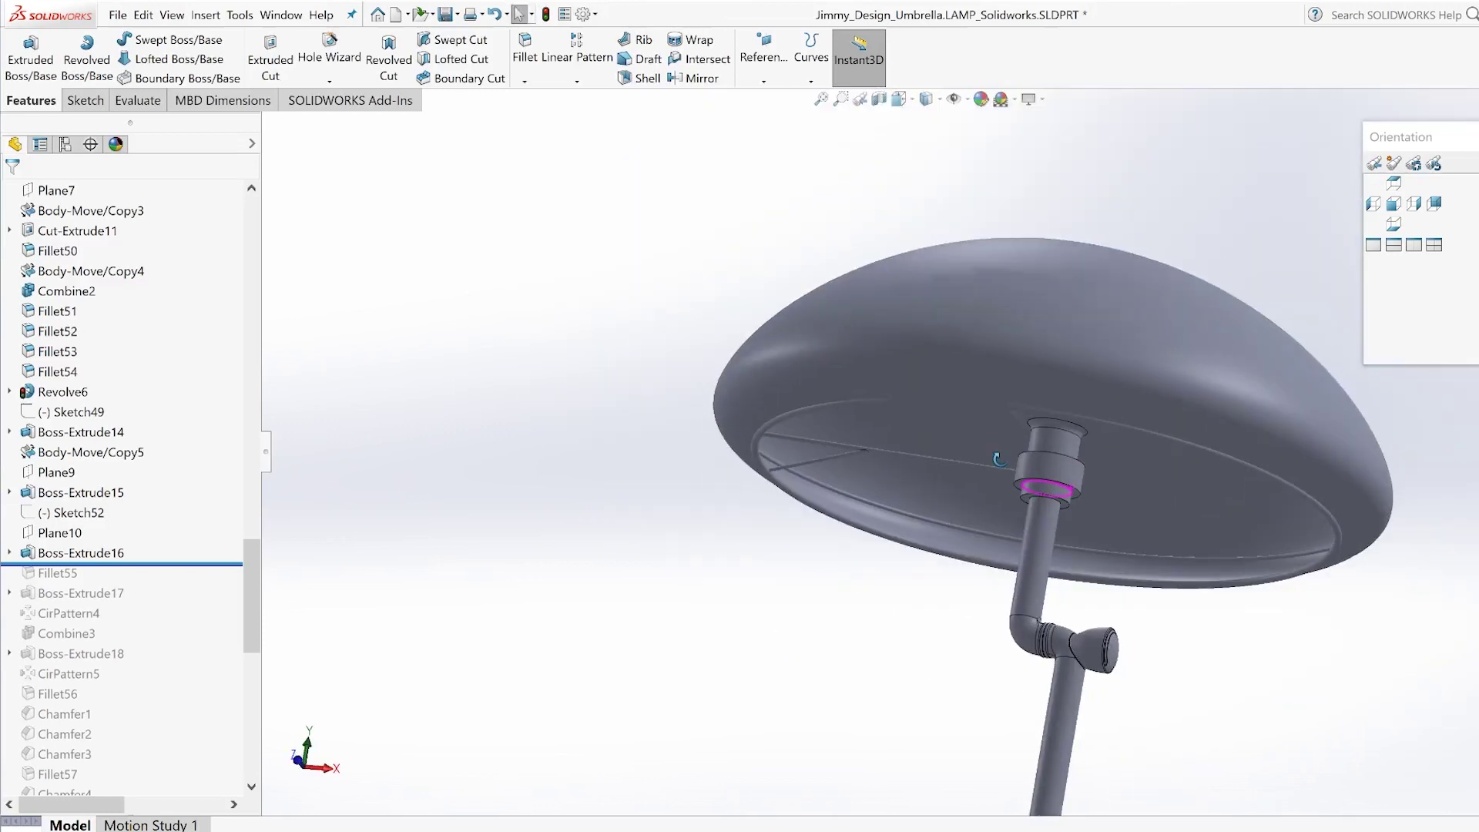
scroll(863, 455, down, 5)
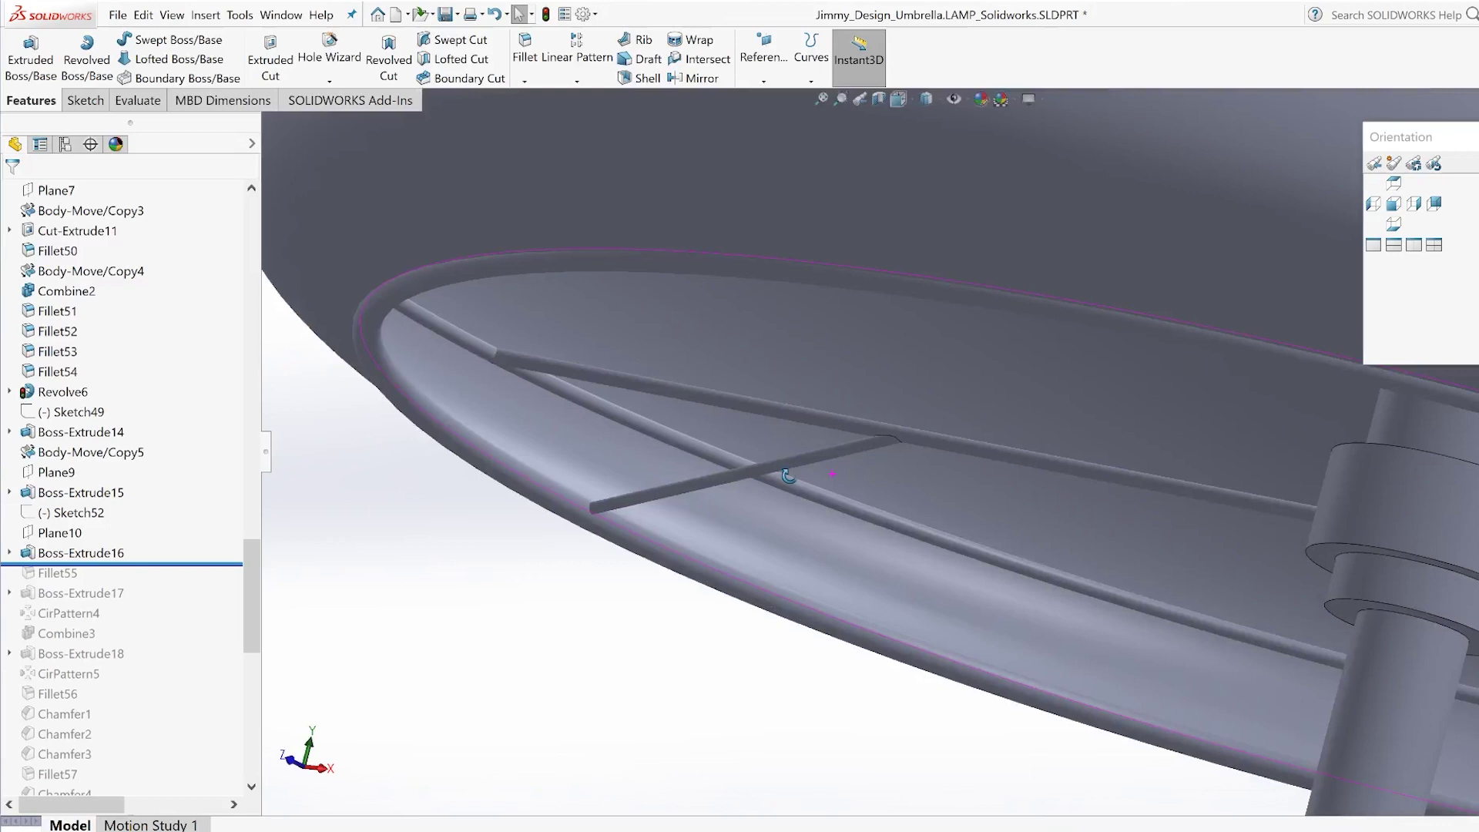
middle_drag(788, 475, 755, 481)
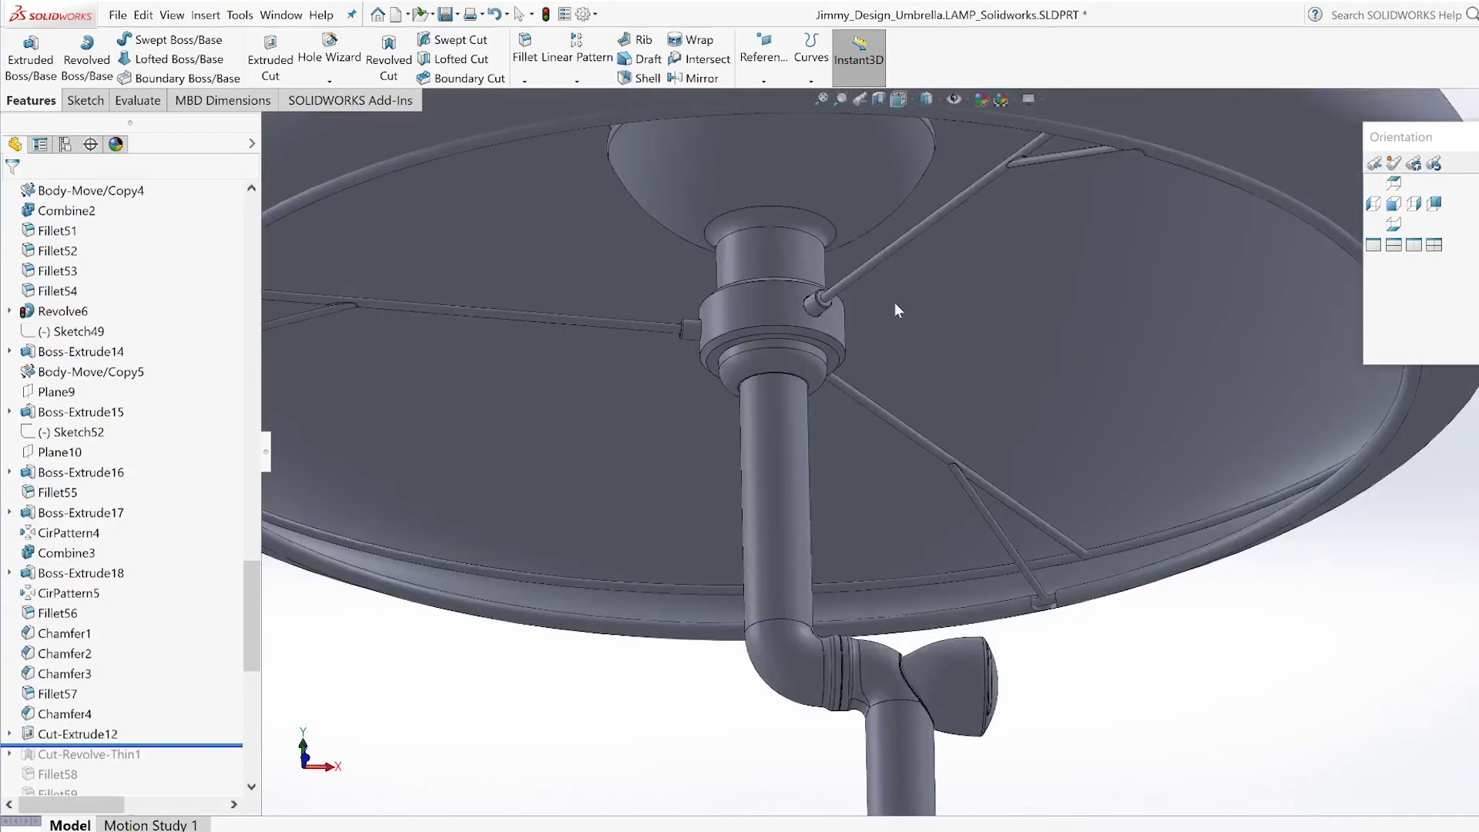
Inspect the patterned support rods under the shade and the small round connectors joining them to the stem collar
middle_drag(892, 314, 930, 302)
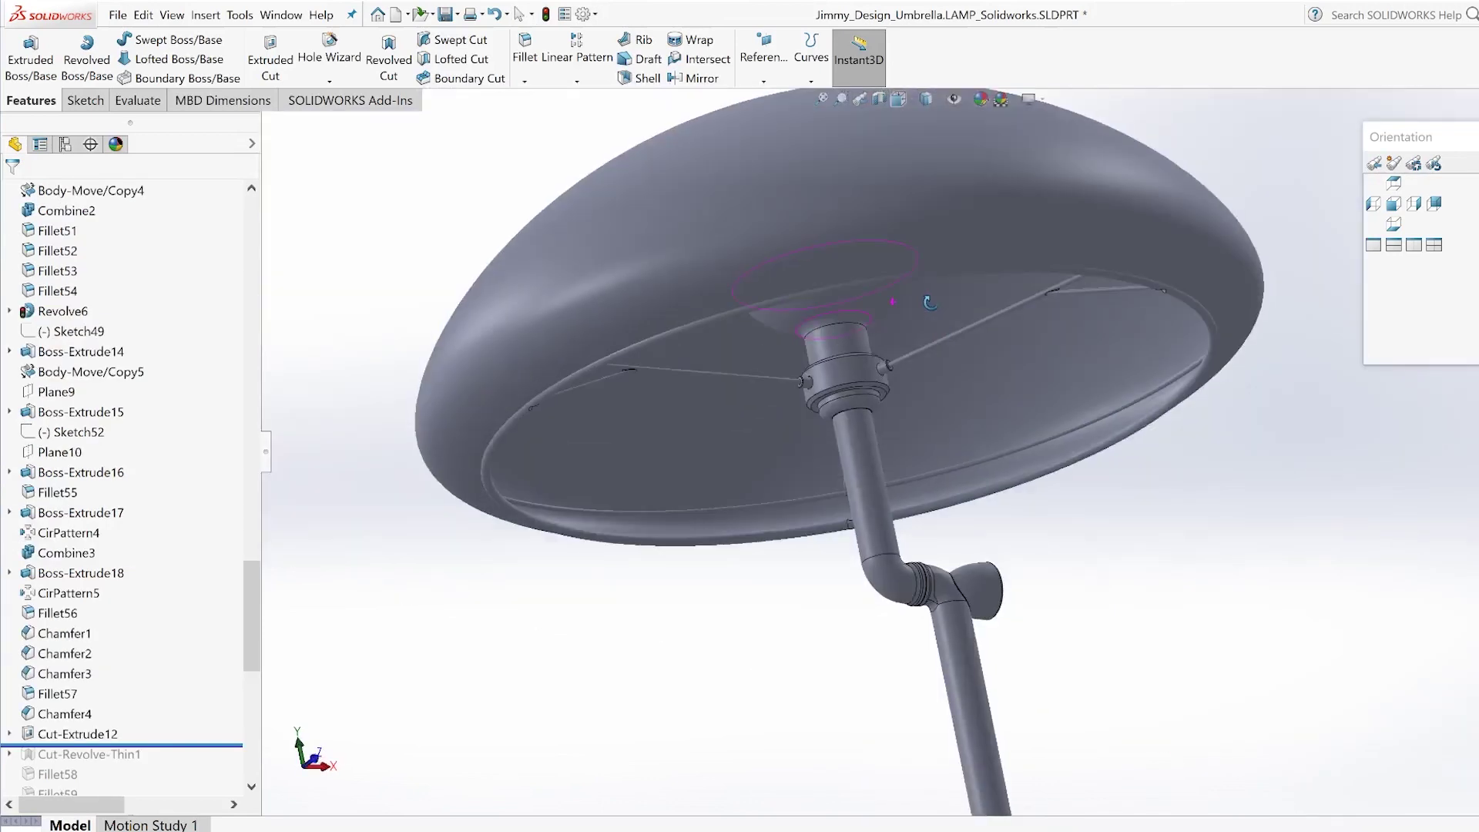
scroll(886, 362, down, 5)
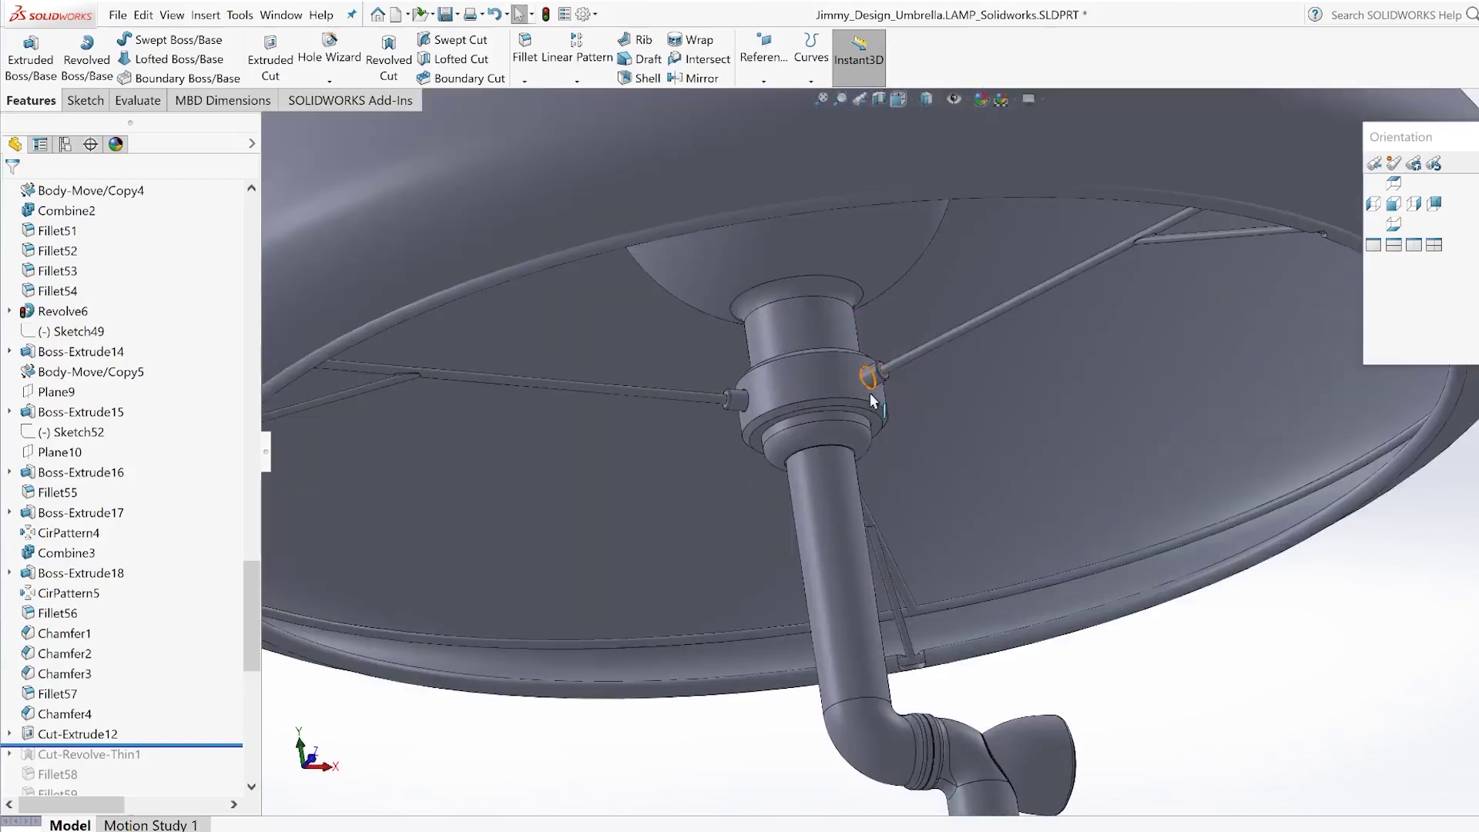
scroll(879, 393, down, 2)
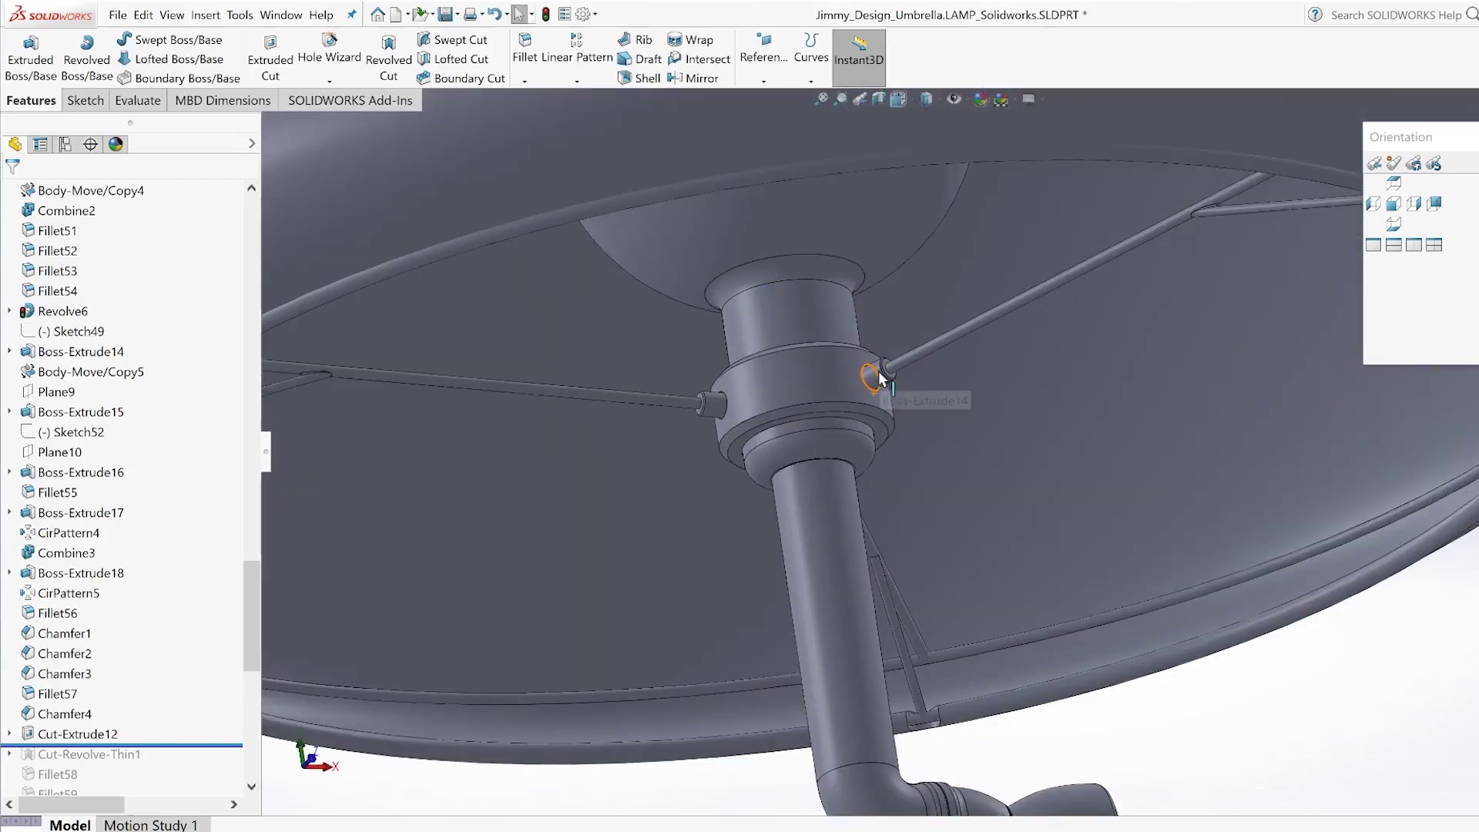
click(880, 377)
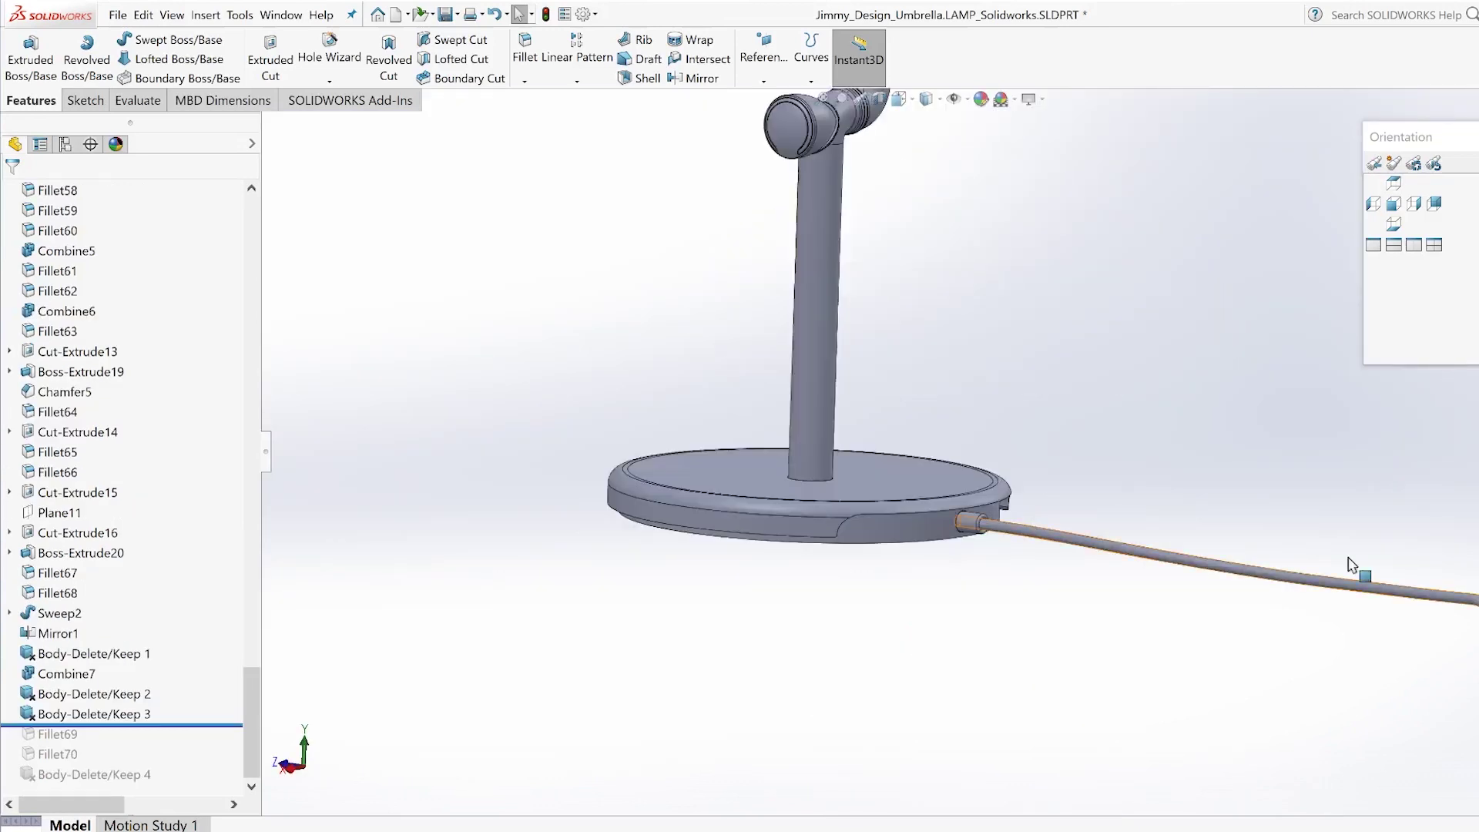
Inspect the power cord and its connector at the base's side recess, and view the cord's full path with the lamp
scroll(1092, 481, down, 3)
middle_drag(1092, 477, 664, 319)
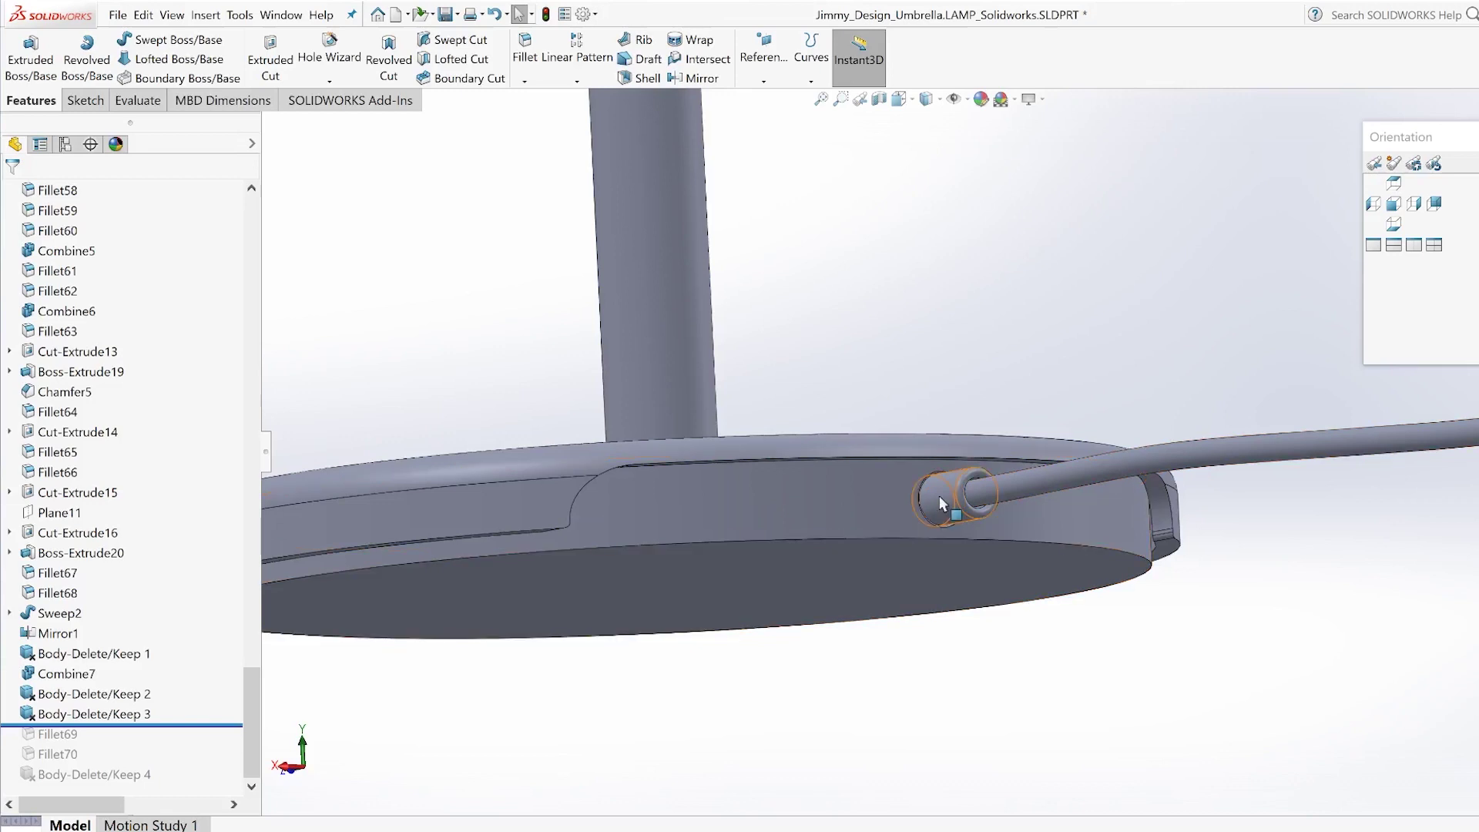
middle_drag(939, 497, 1009, 606)
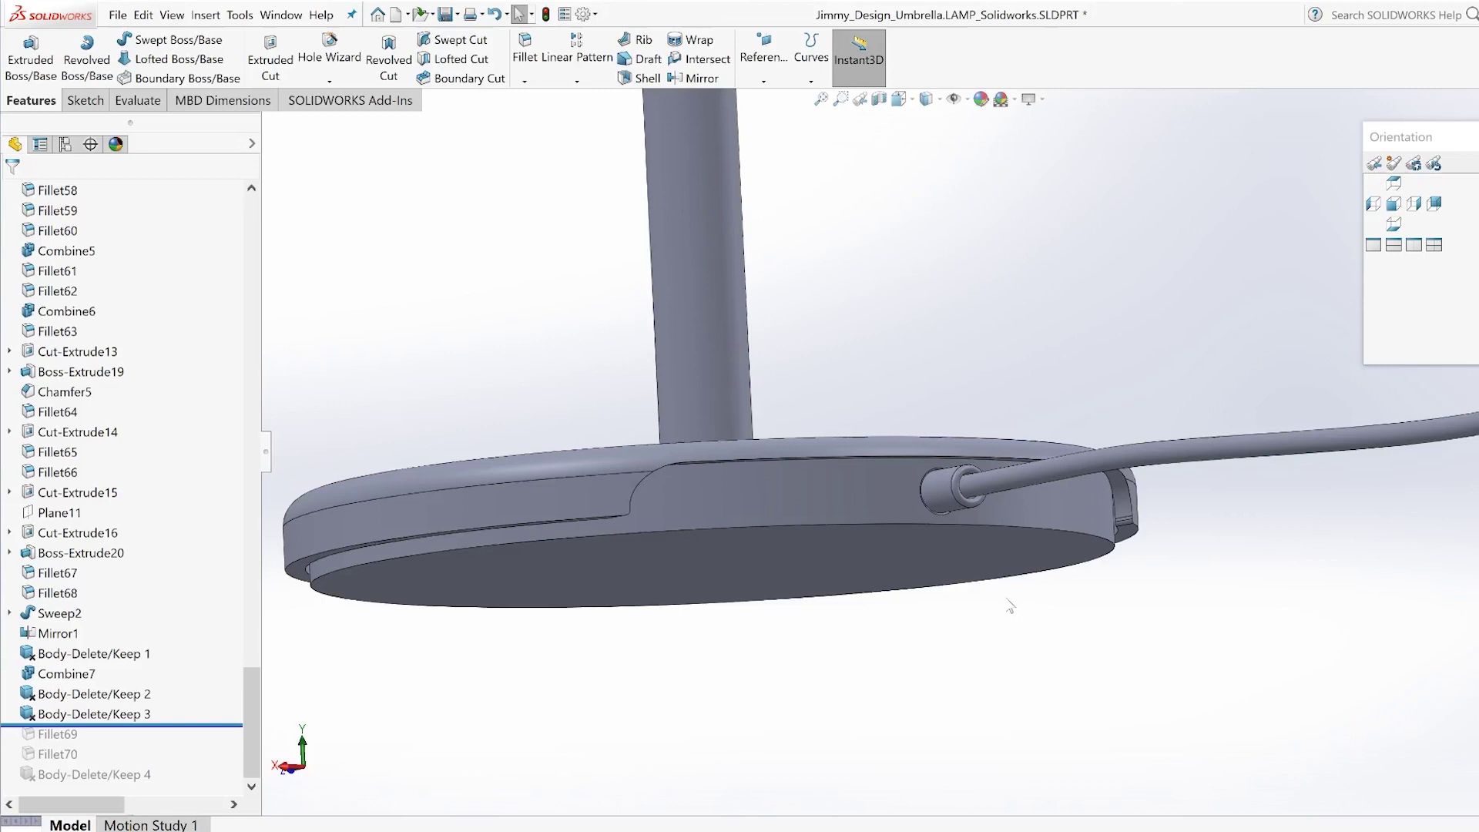
key(ctrl+7)
middle_drag(1264, 462, 1139, 297)
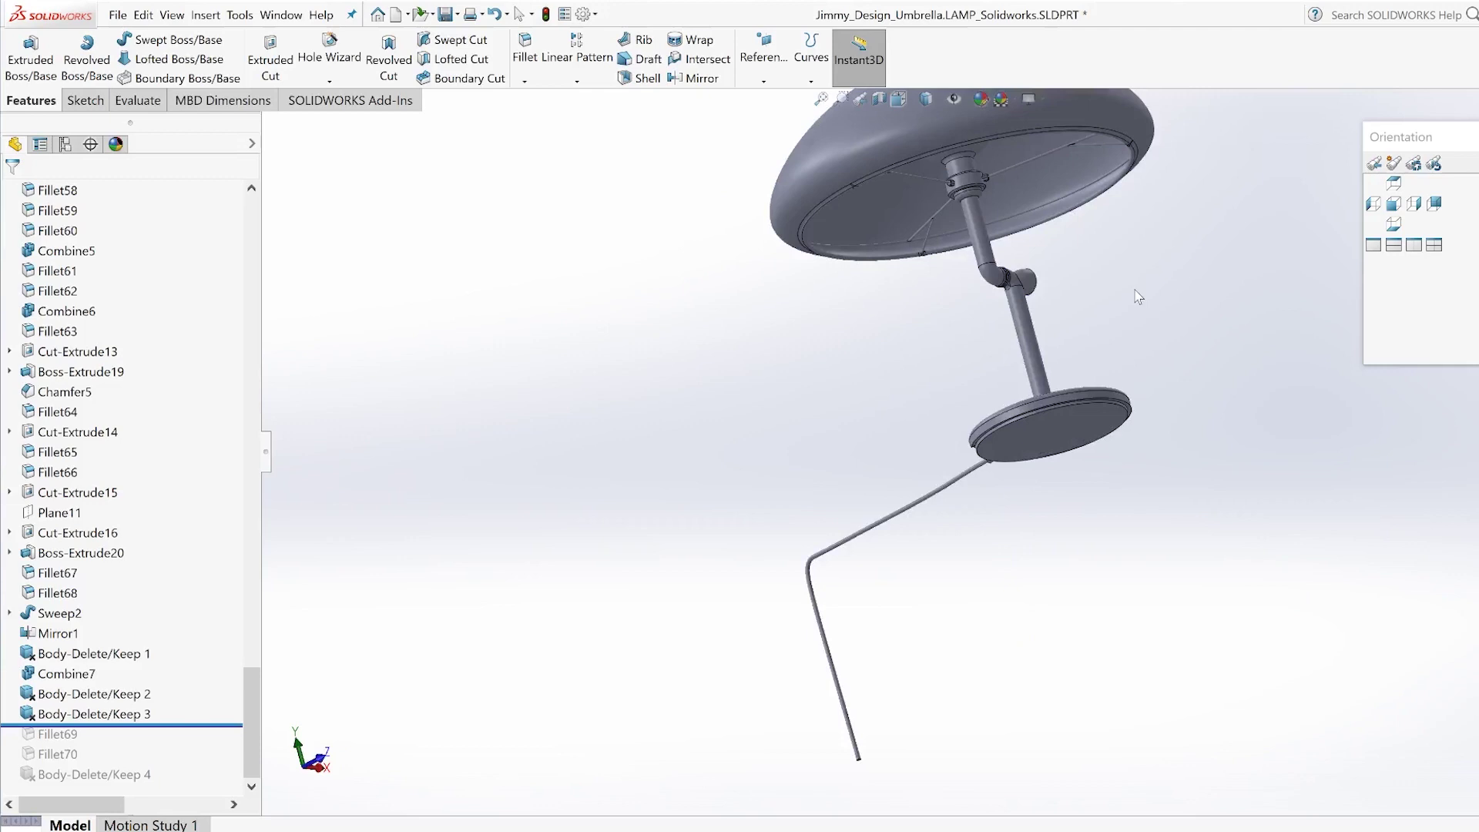
key(ctrl+1)
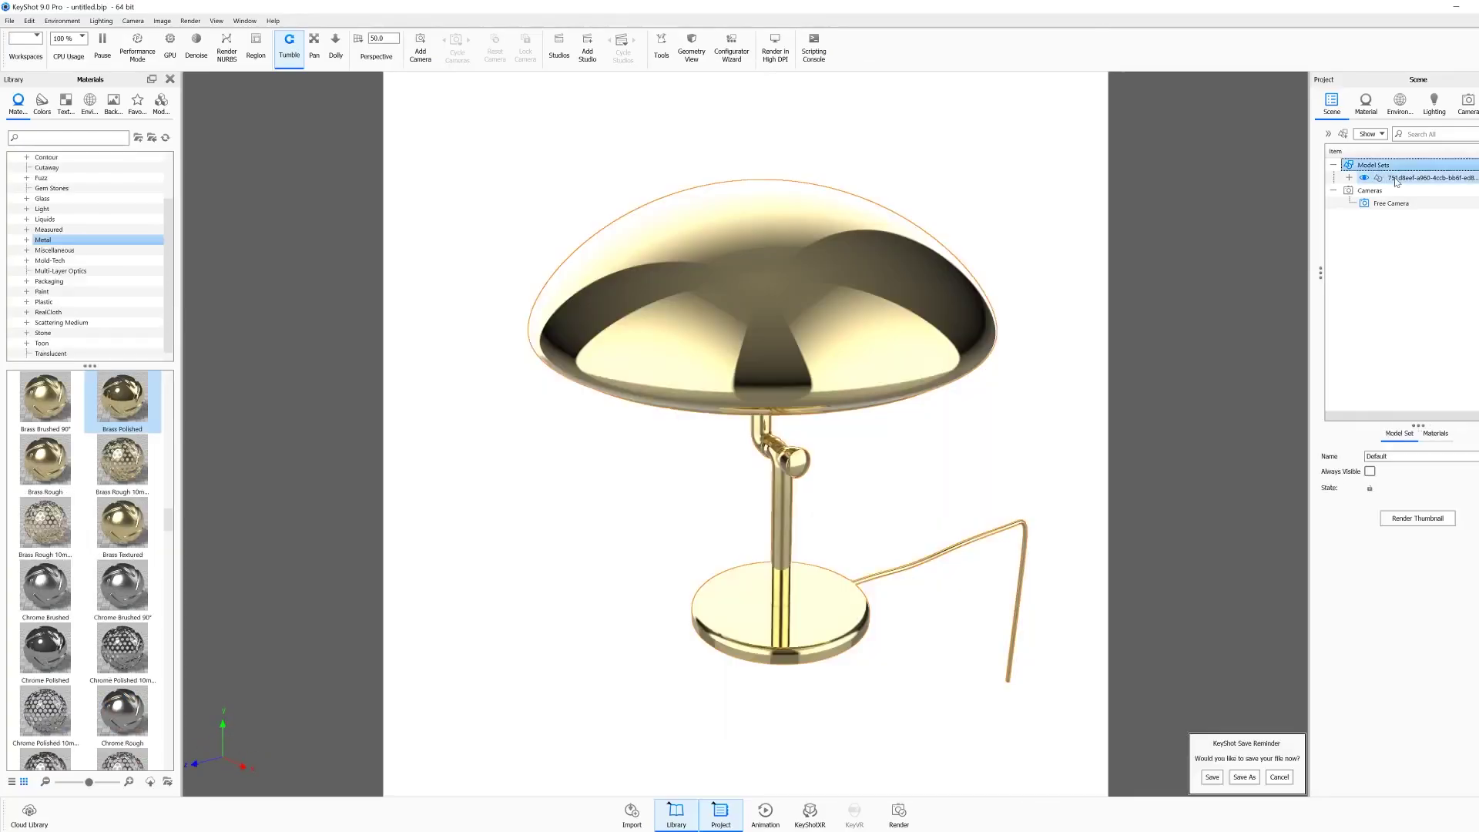
Switch to KeyShot, expand the imported lamp model into its parts in the scene tree, and rotate the lighting environment
double_click(1396, 178)
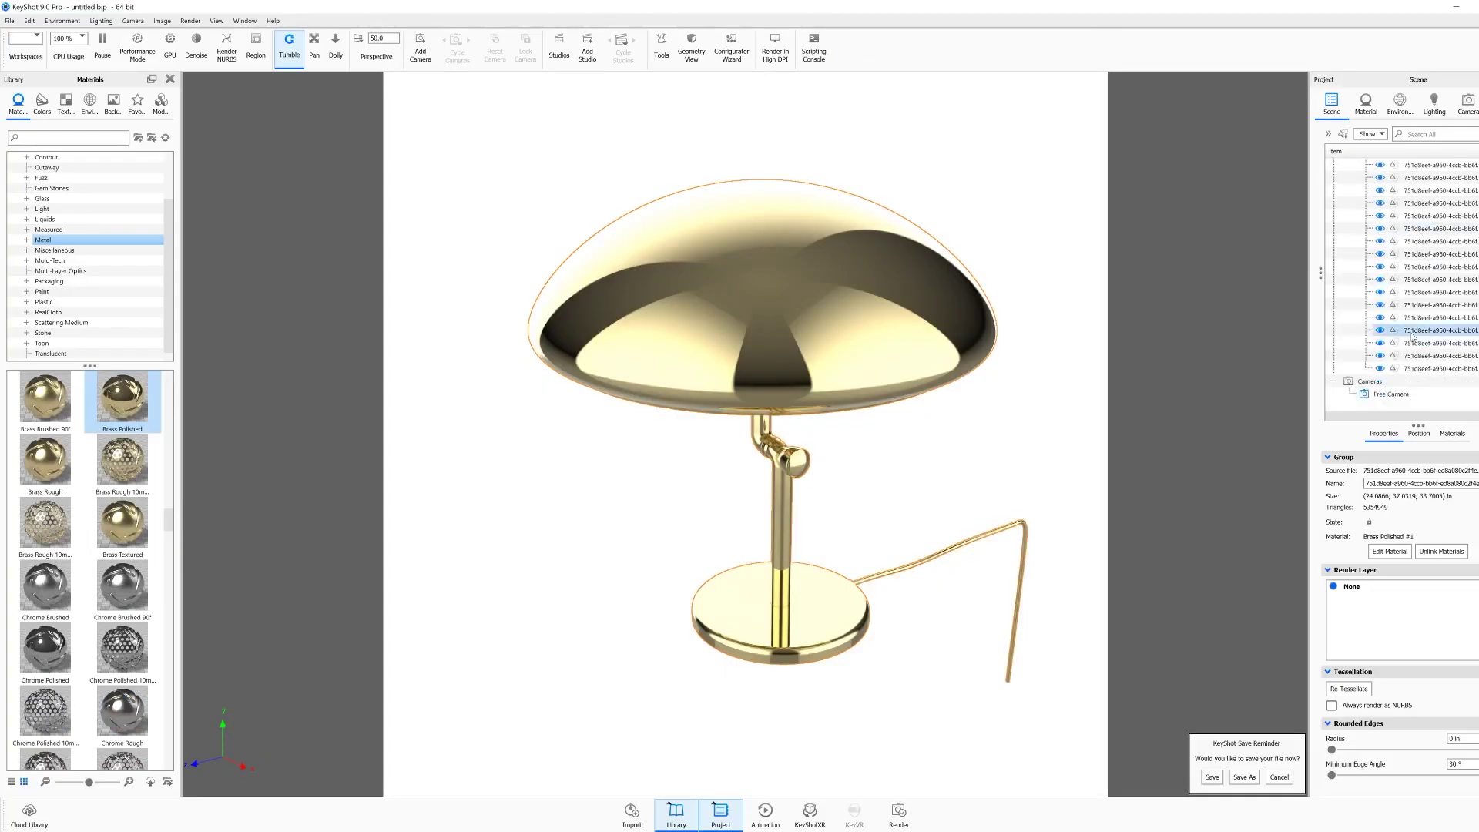
right_click(1372, 178)
click(1271, 262)
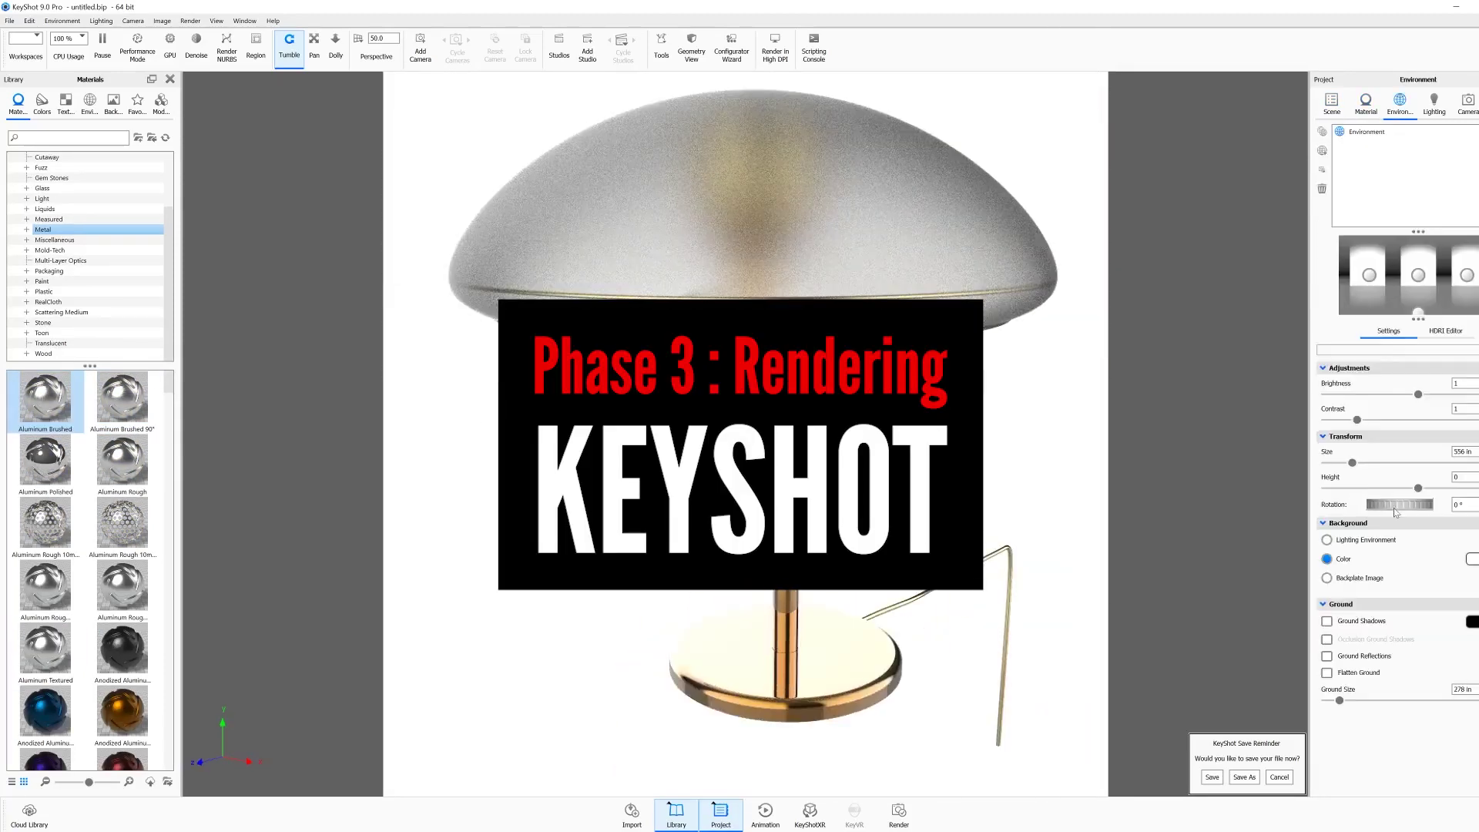
drag(1394, 506, 1347, 515)
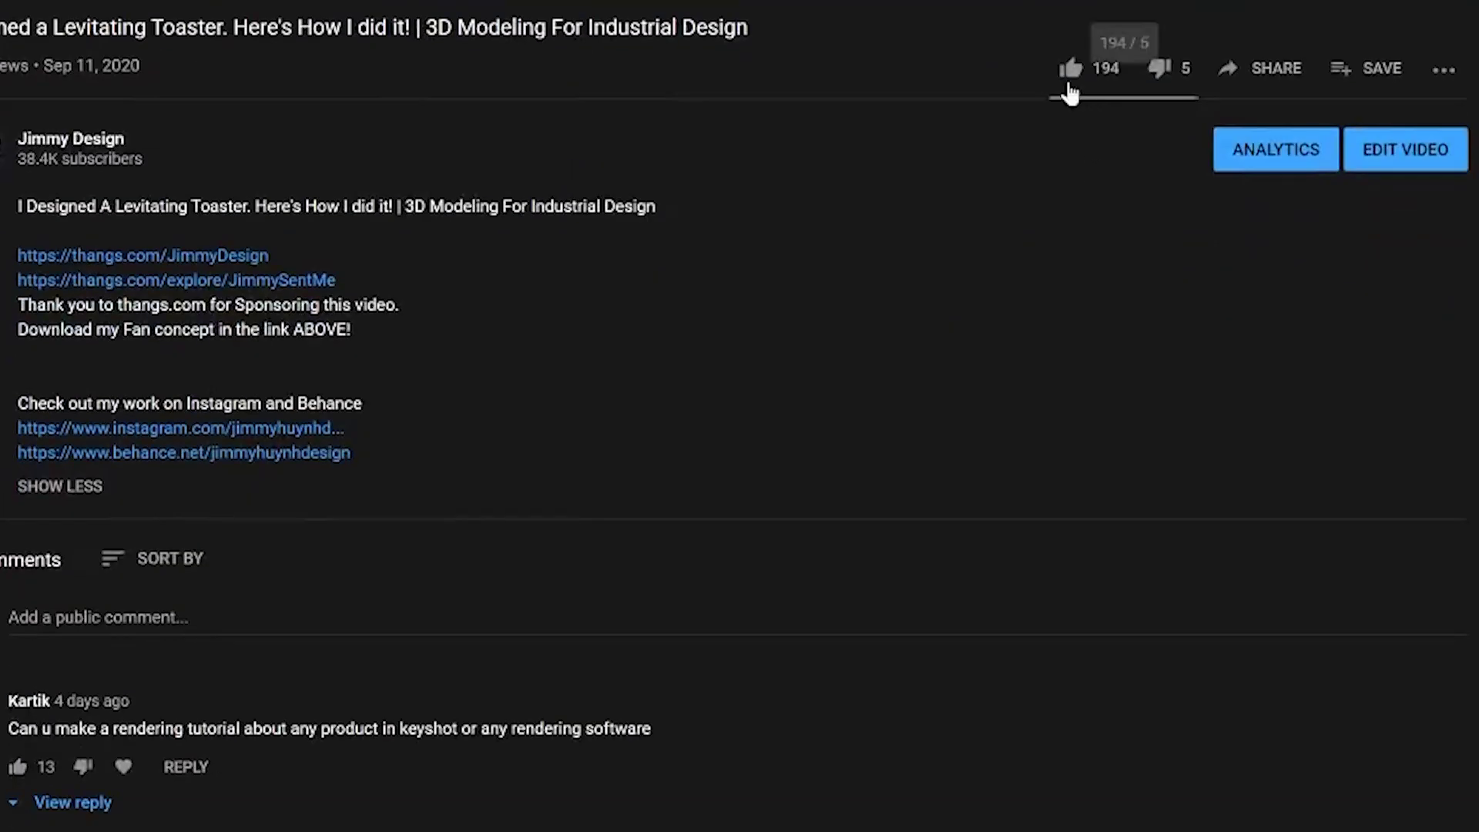
Open the designer's Thangs profile from the video description and preview the umbrella lamp STEP model on its page
click(812, 811)
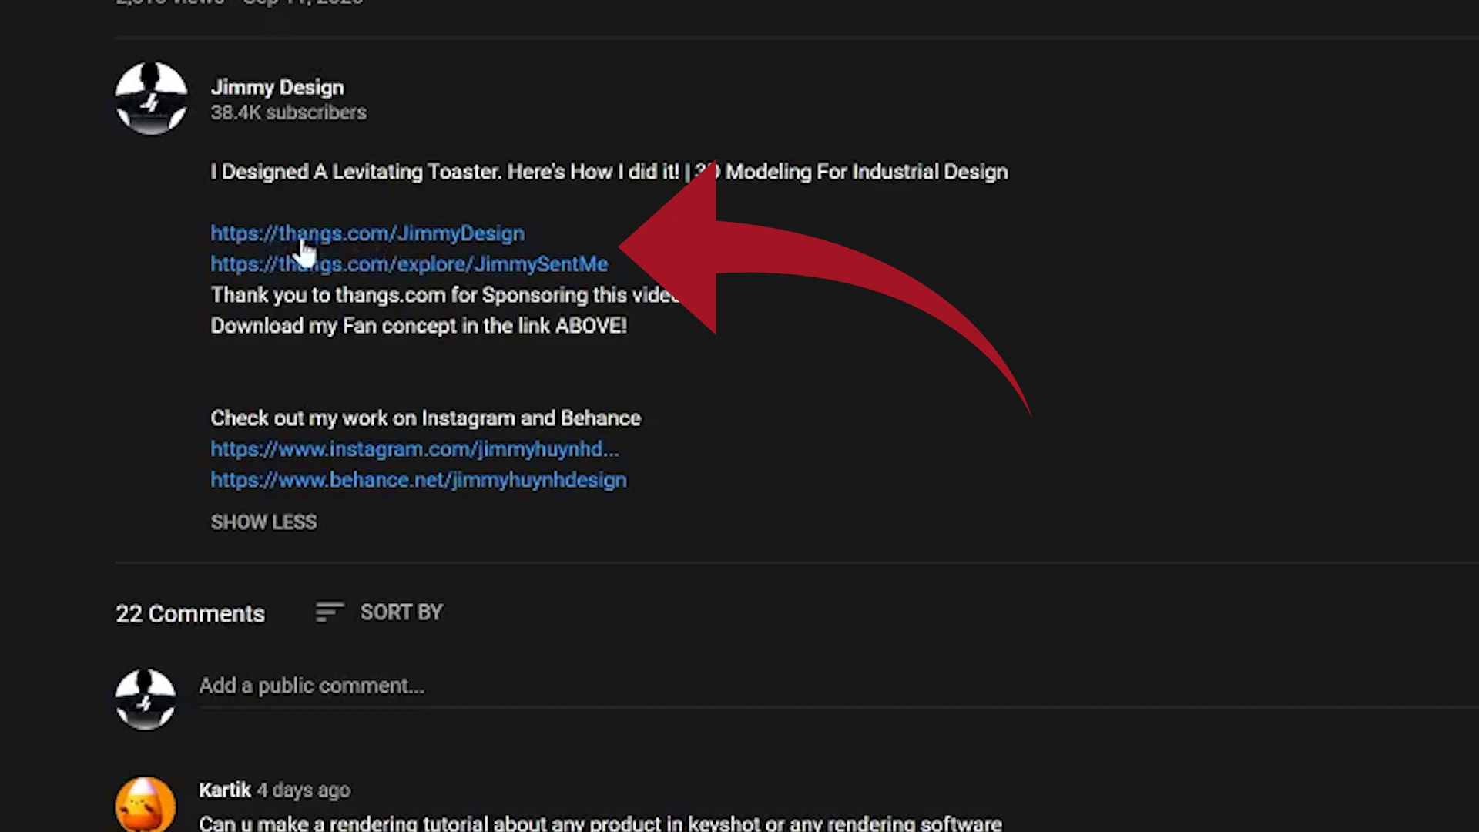
click(381, 240)
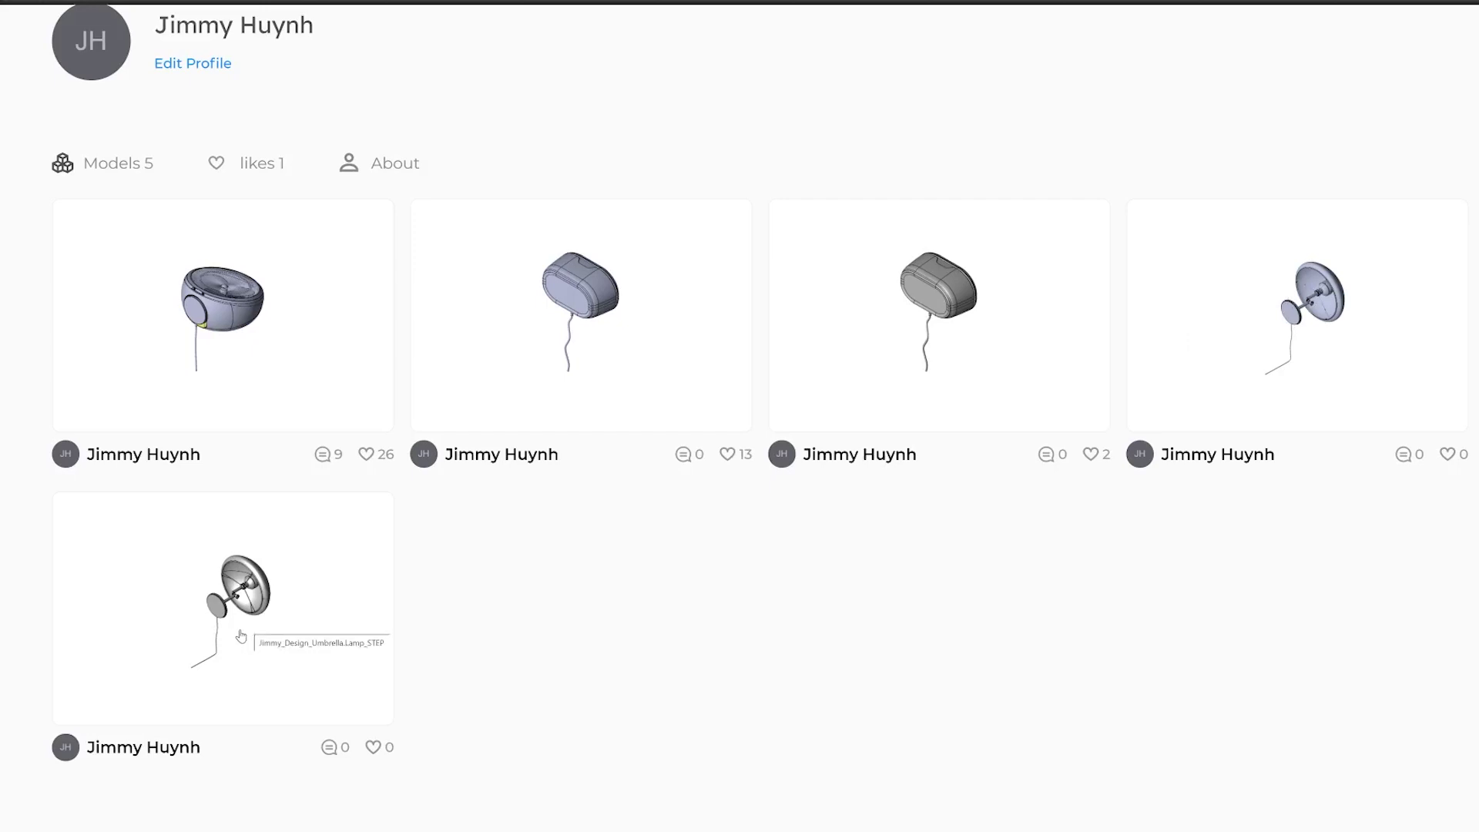
click(235, 585)
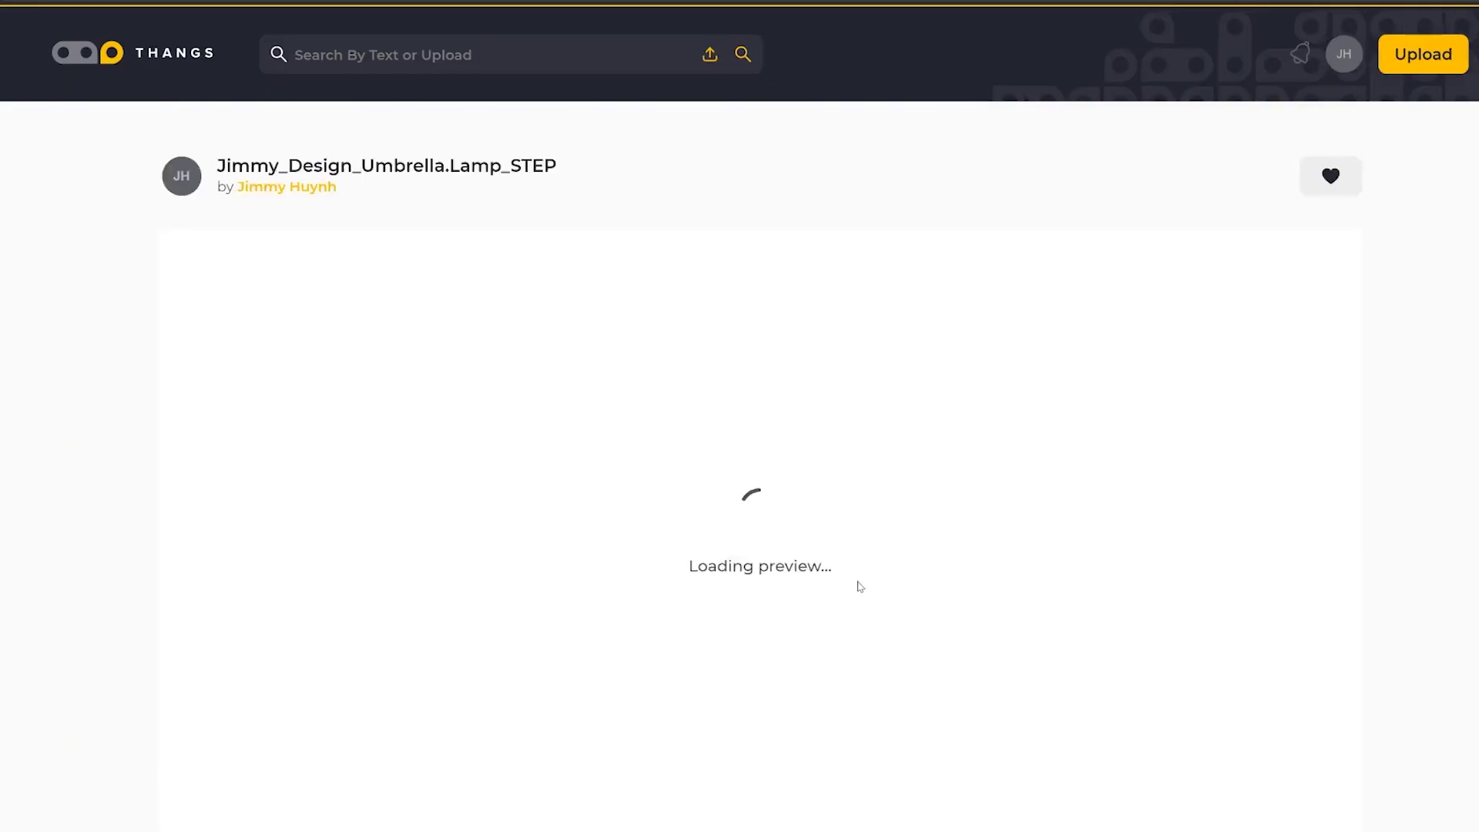
drag(964, 508, 1025, 621)
scroll(1418, 657, down, 4)
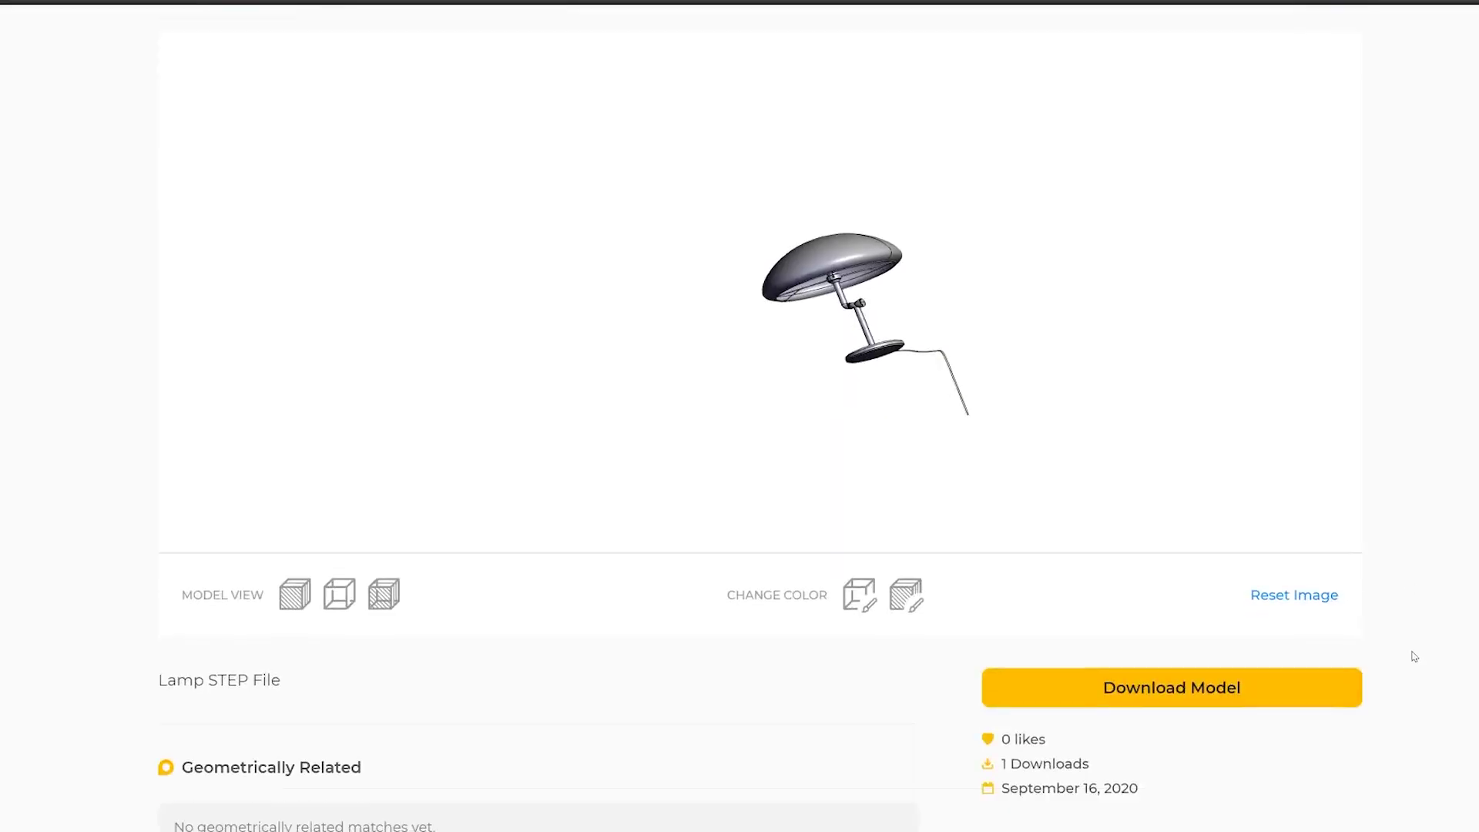
scroll(1132, 554, down, 1)
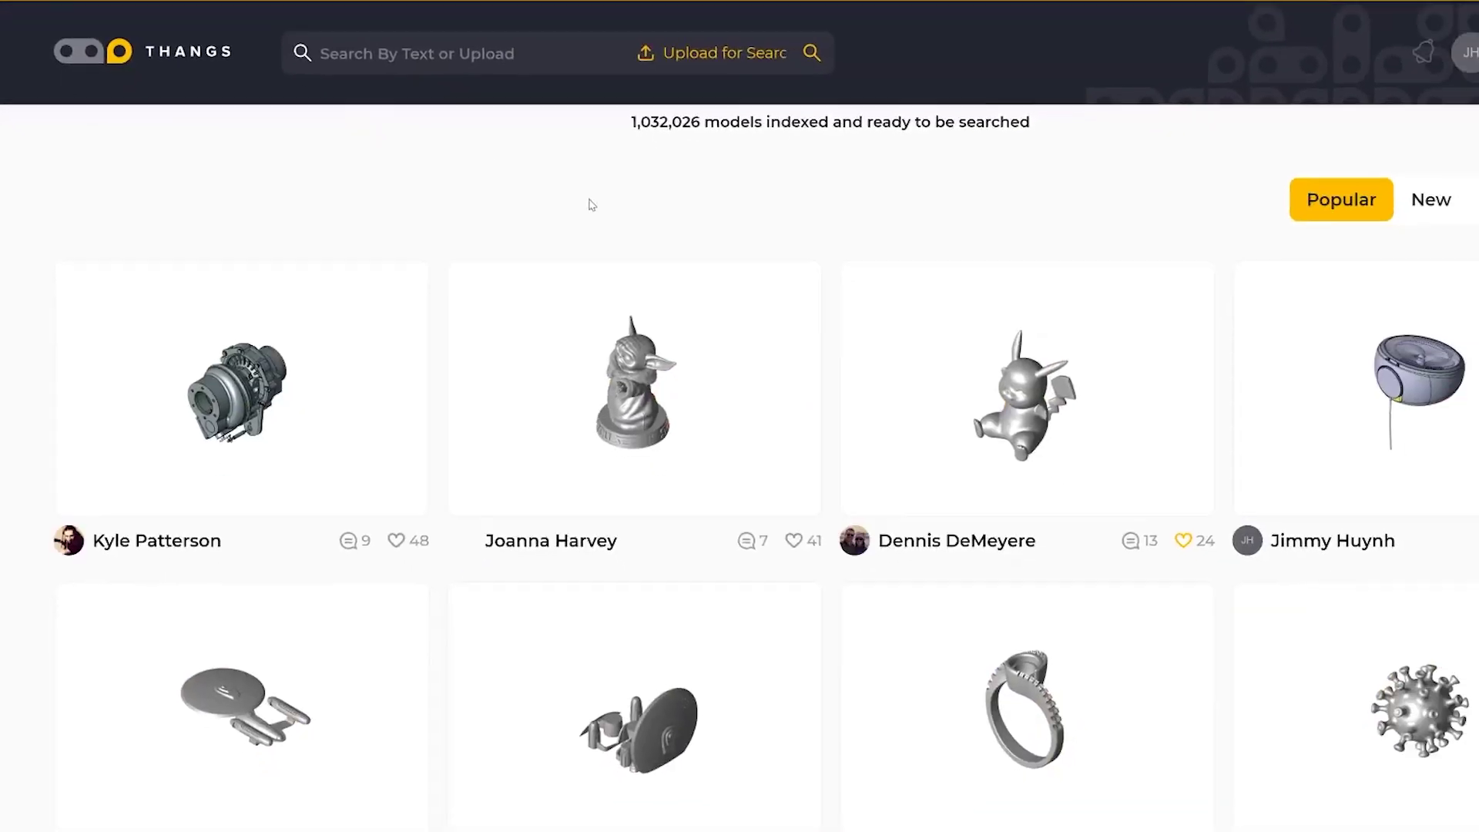
Browse the popular models in the Thangs explore gallery
scroll(565, 211, down, 10)
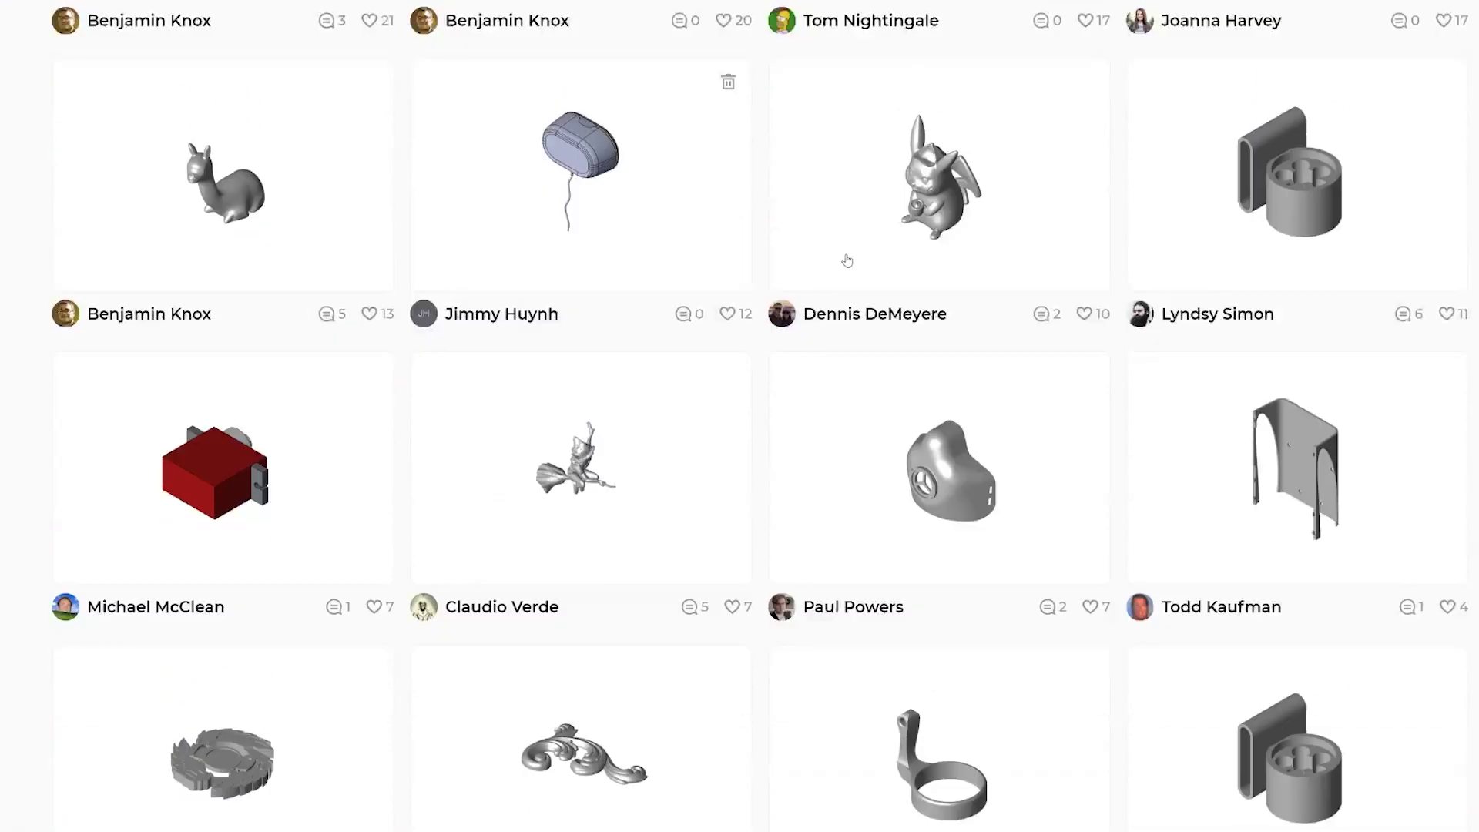
scroll(847, 261, down, 3)
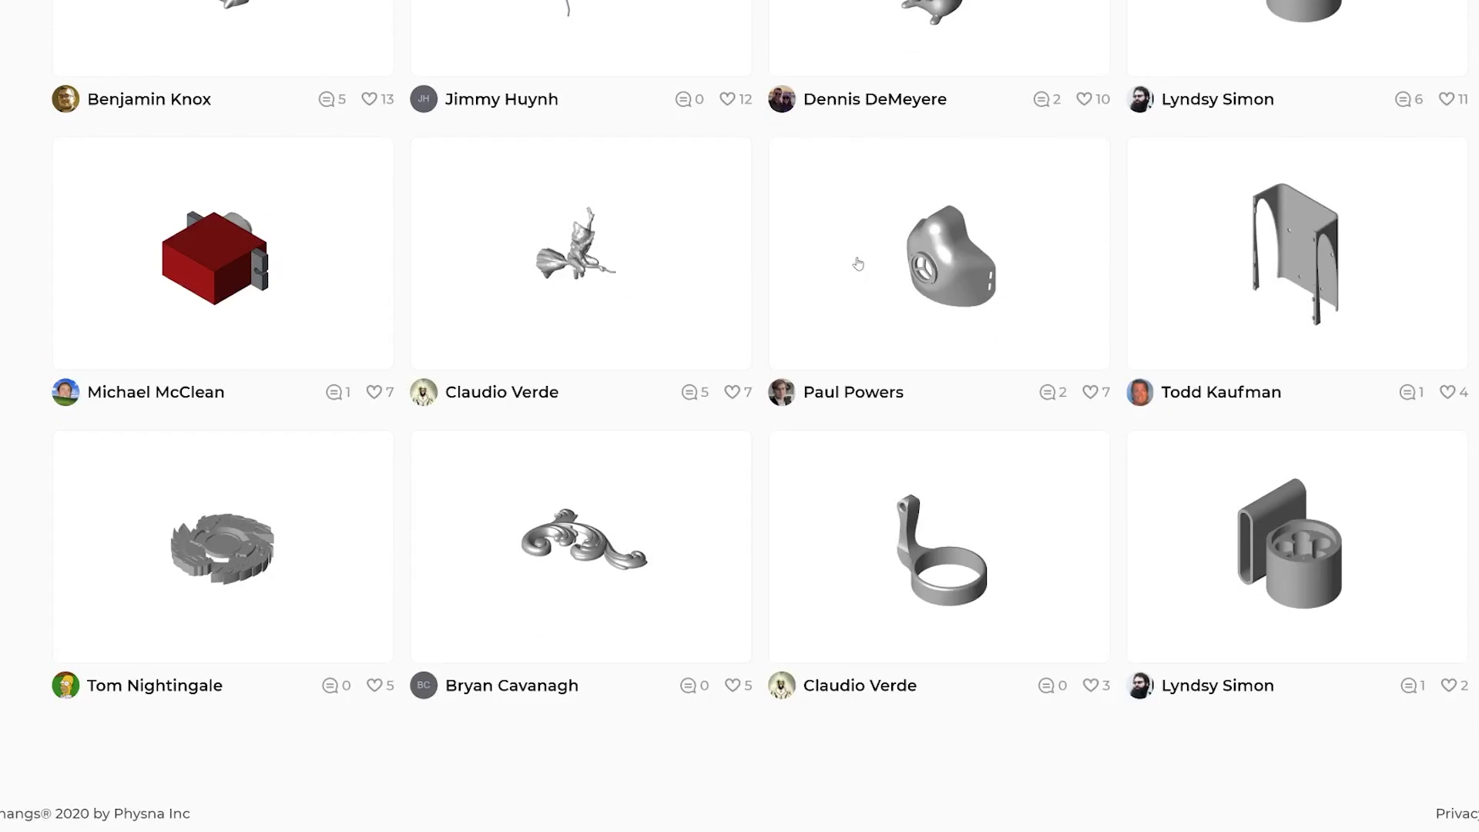
scroll(859, 264, up, 15)
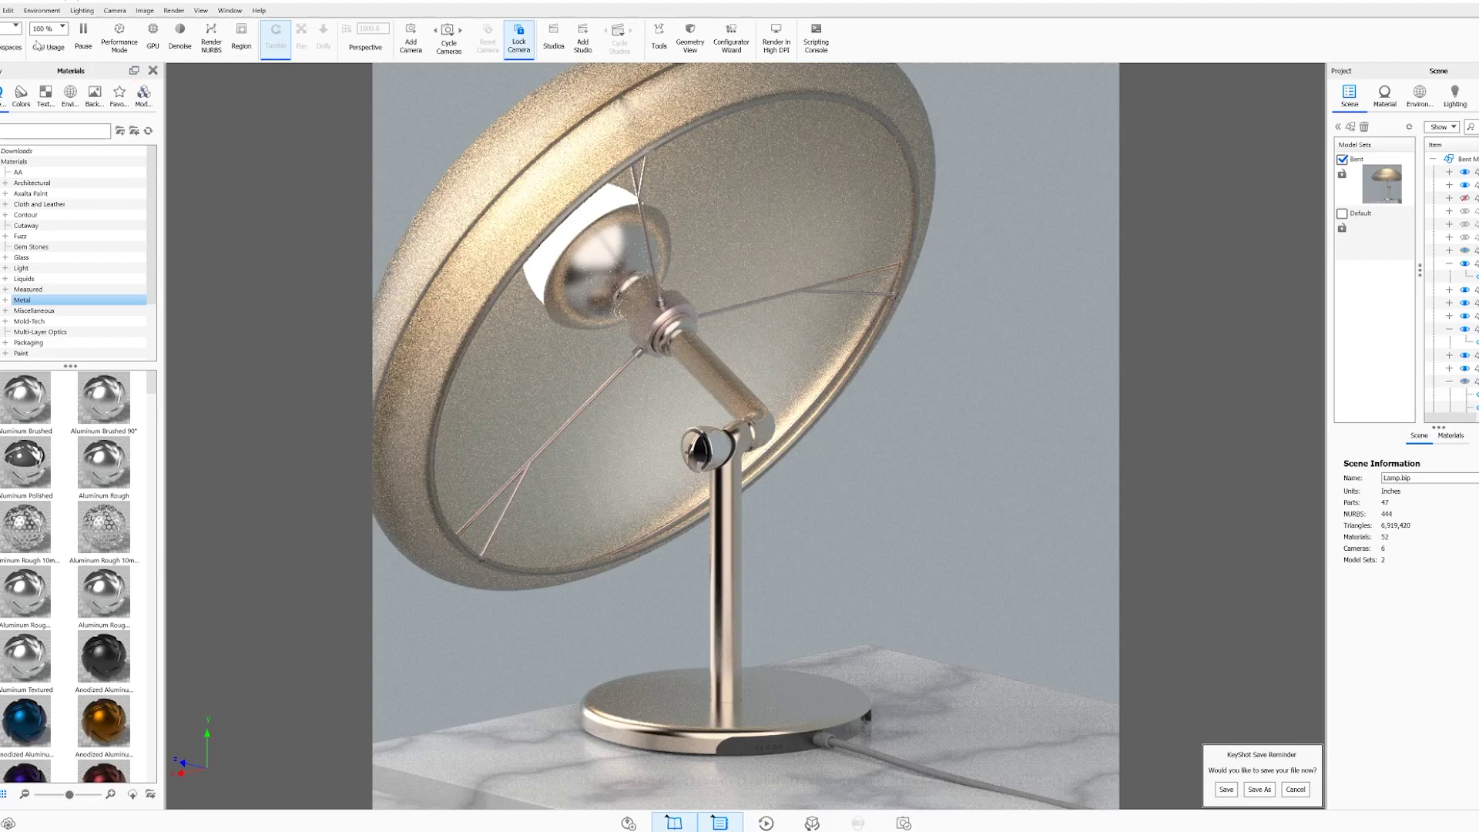
Switch to KeyShot and start a new empty scene, discarding the changes to the finished lamp scene
click(8, 10)
click(43, 24)
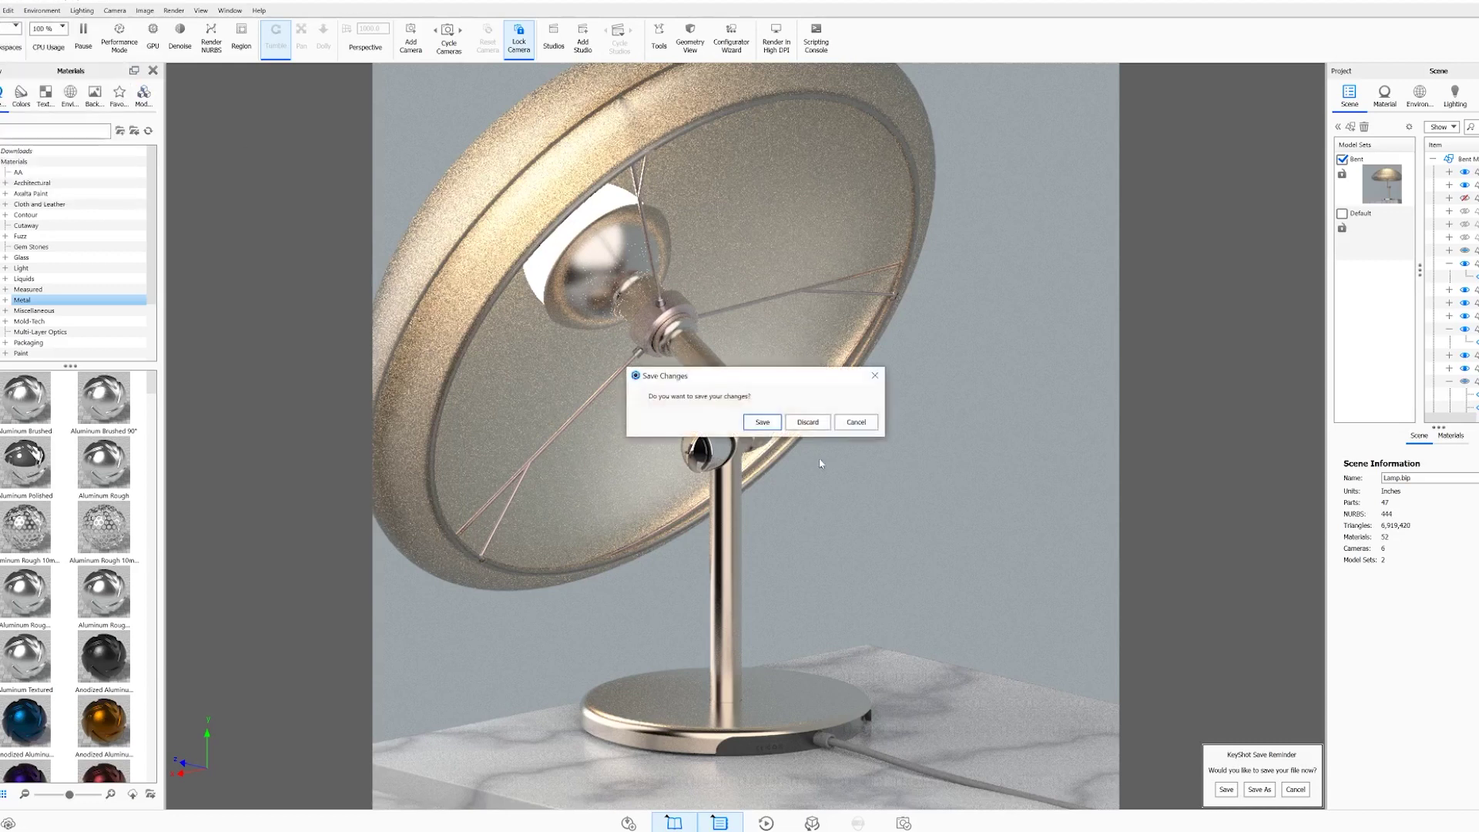
click(805, 423)
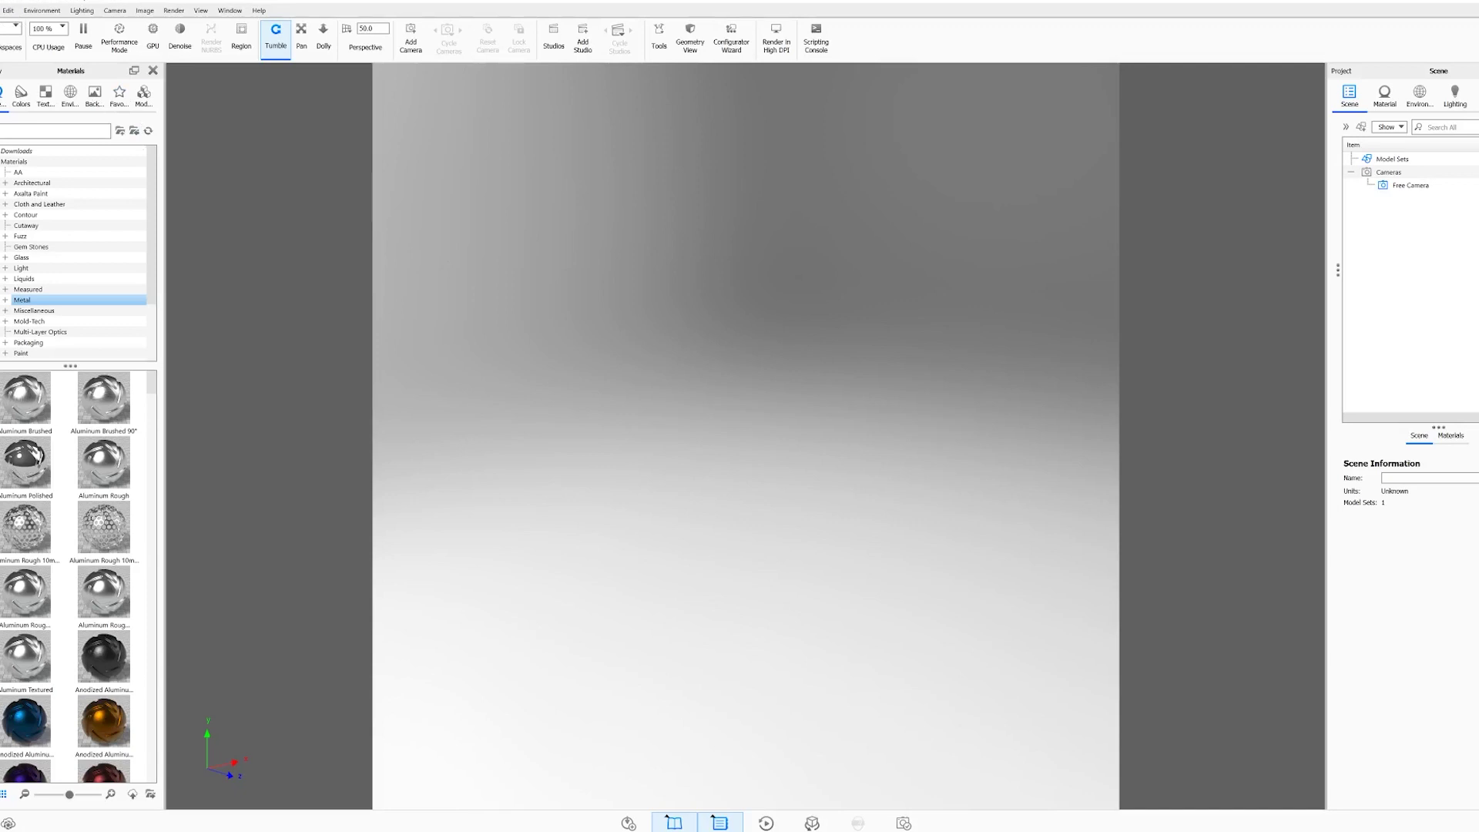
Import the downloaded lamp STEP file with tessellation quality 1 and NURBS data included
key(alt+f)
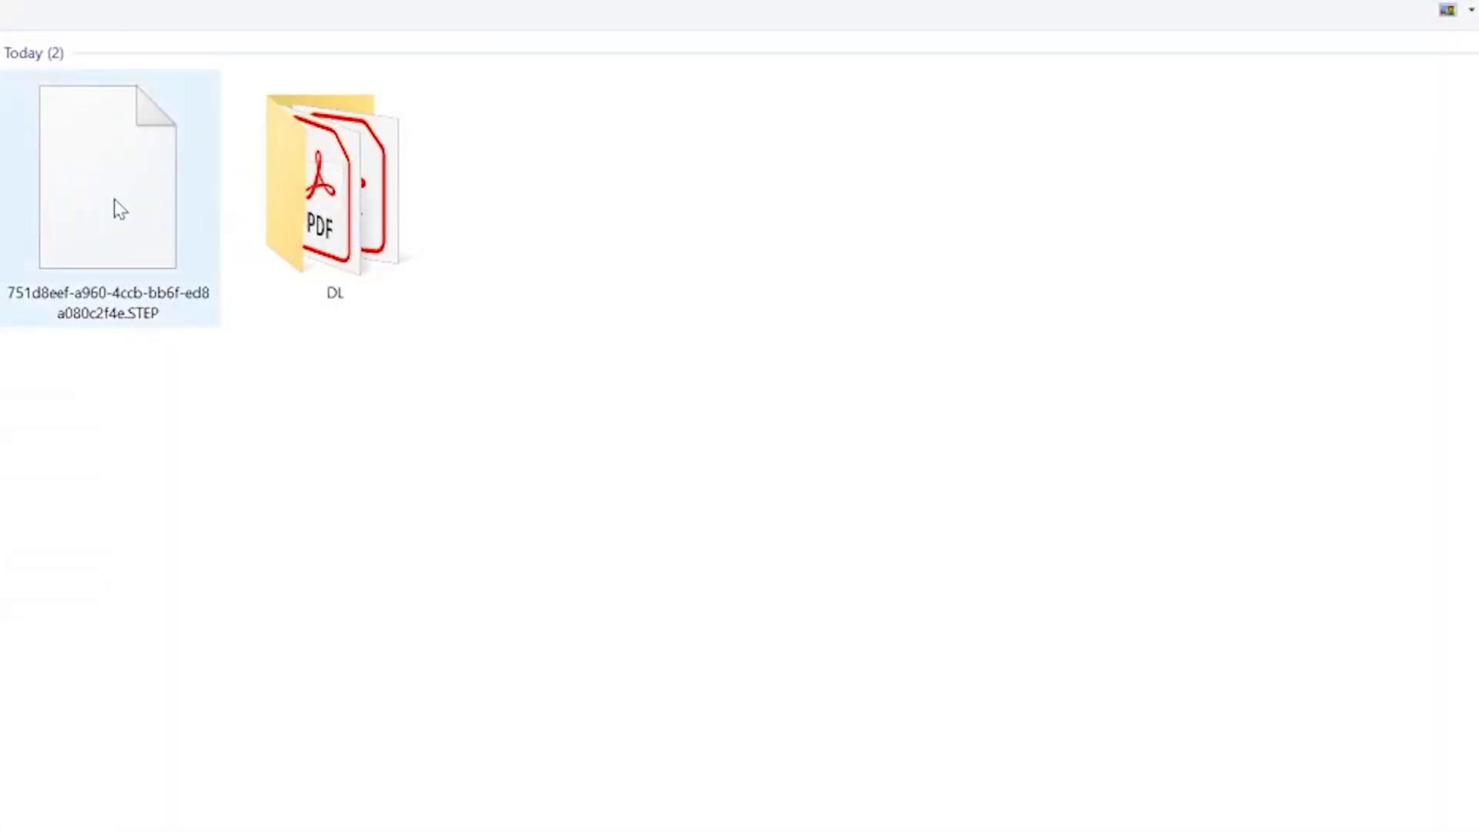
double_click(114, 199)
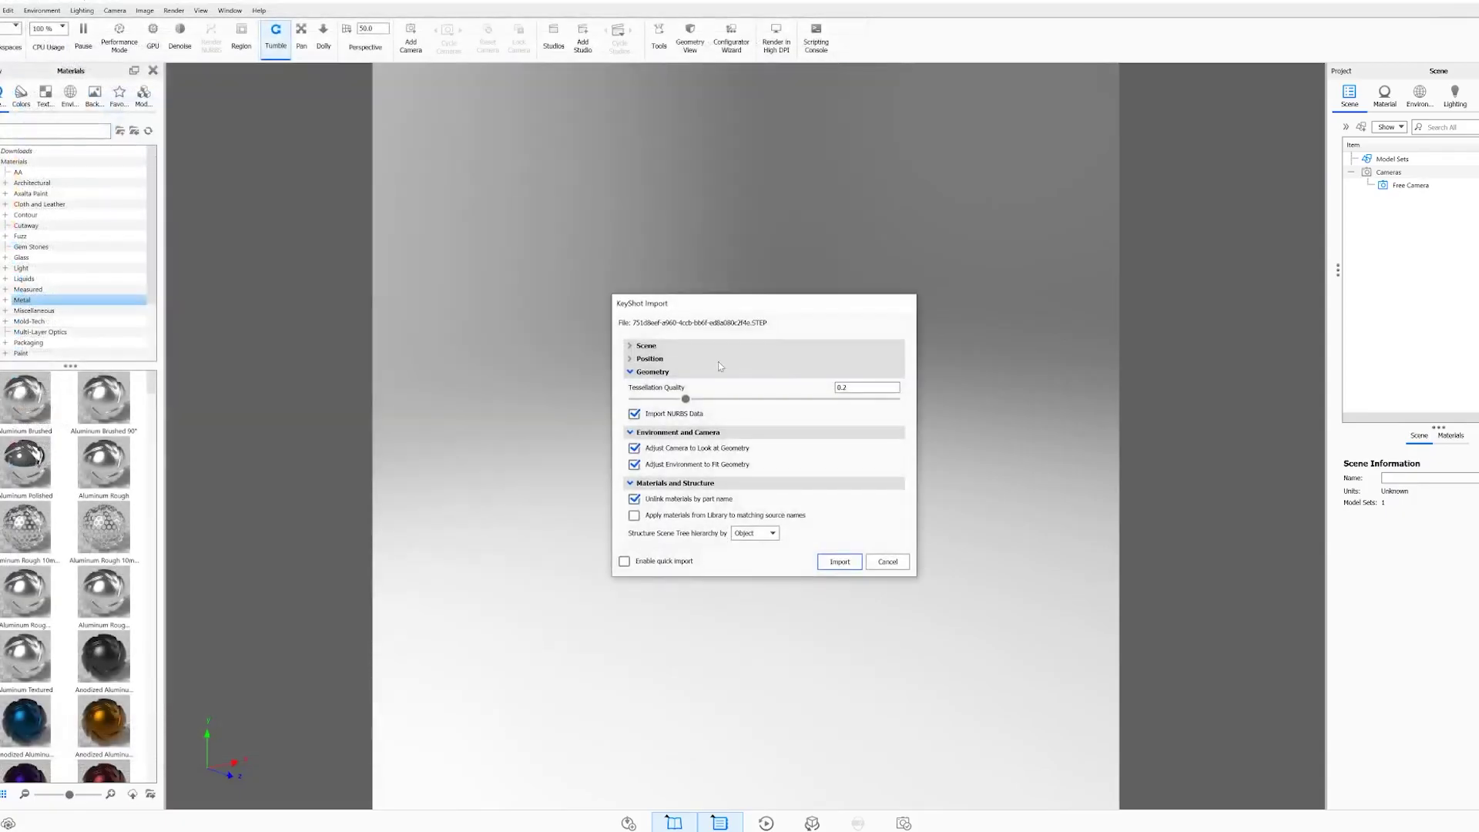
drag(686, 401, 927, 404)
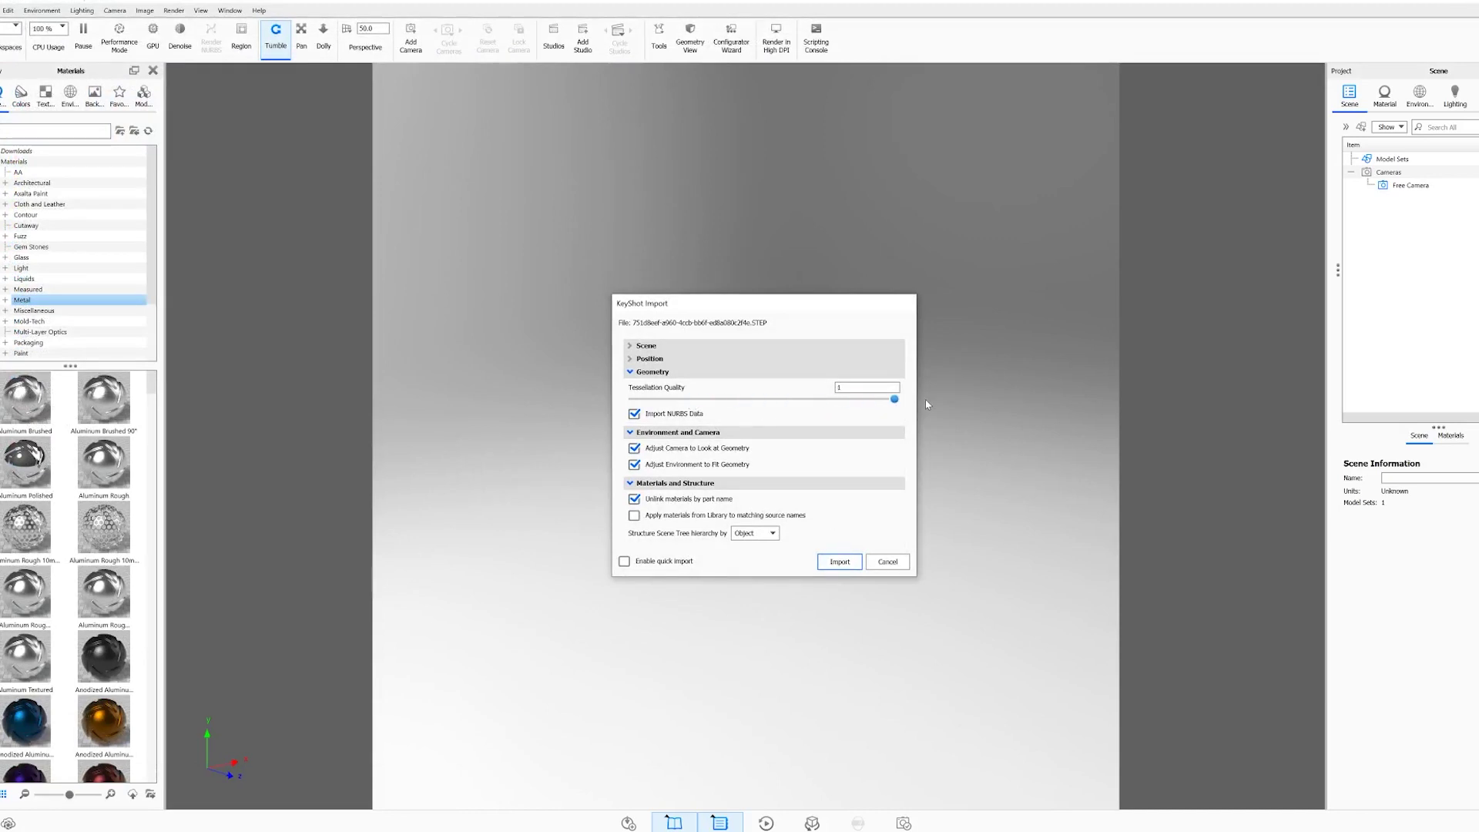
click(840, 561)
mouse_move(606, 266)
mouse_down()
mouse_move(604, 380)
mouse_move(634, 515)
mouse_move(624, 499)
mouse_move(949, 487)
mouse_move(845, 572)
mouse_move(761, 432)
mouse_move(495, 512)
mouse_up()
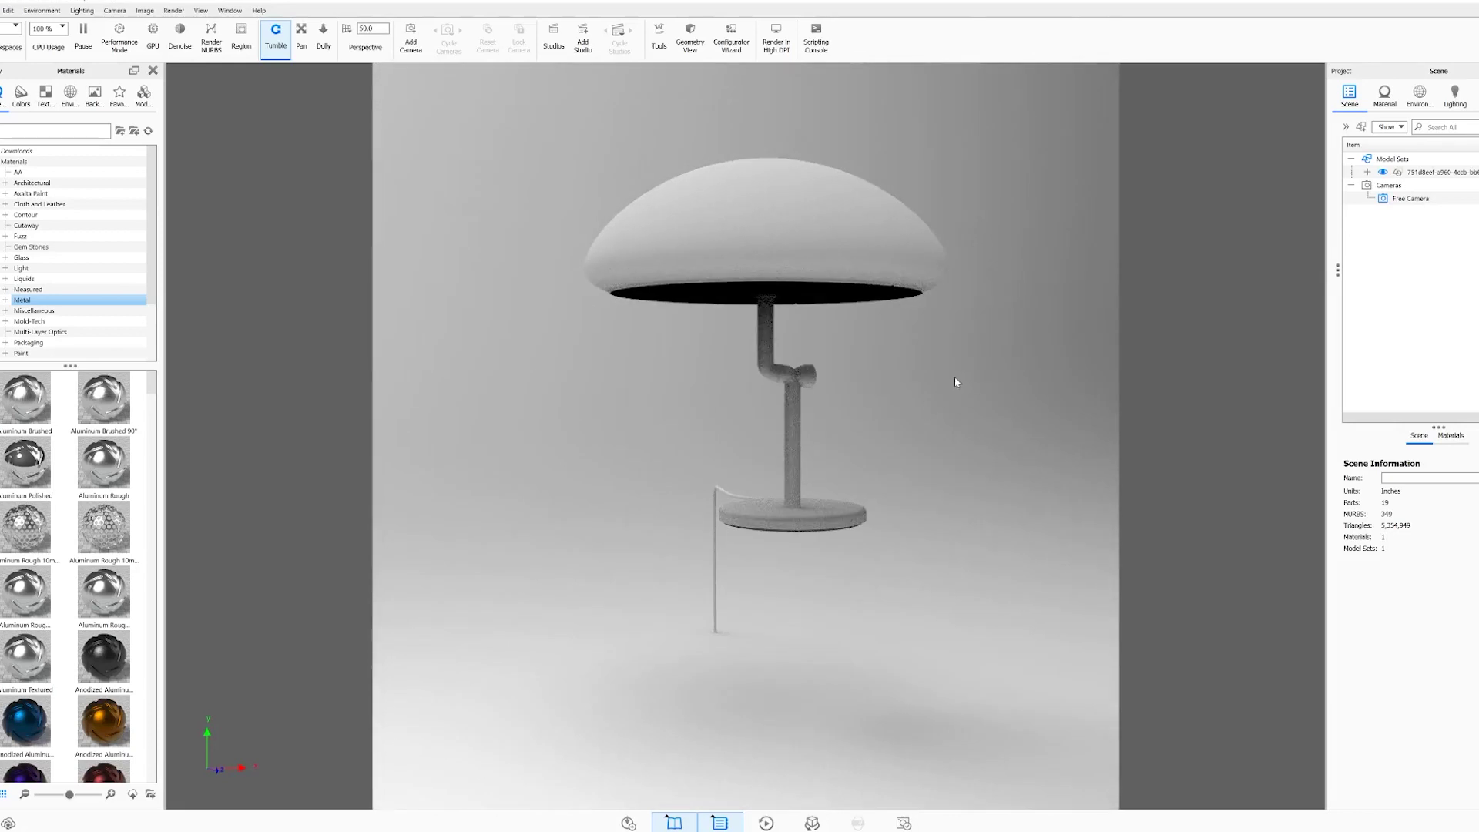
Light the scene with the 3 Panels Straight 4K environment and use a plain color background without ground shadows
click(1420, 94)
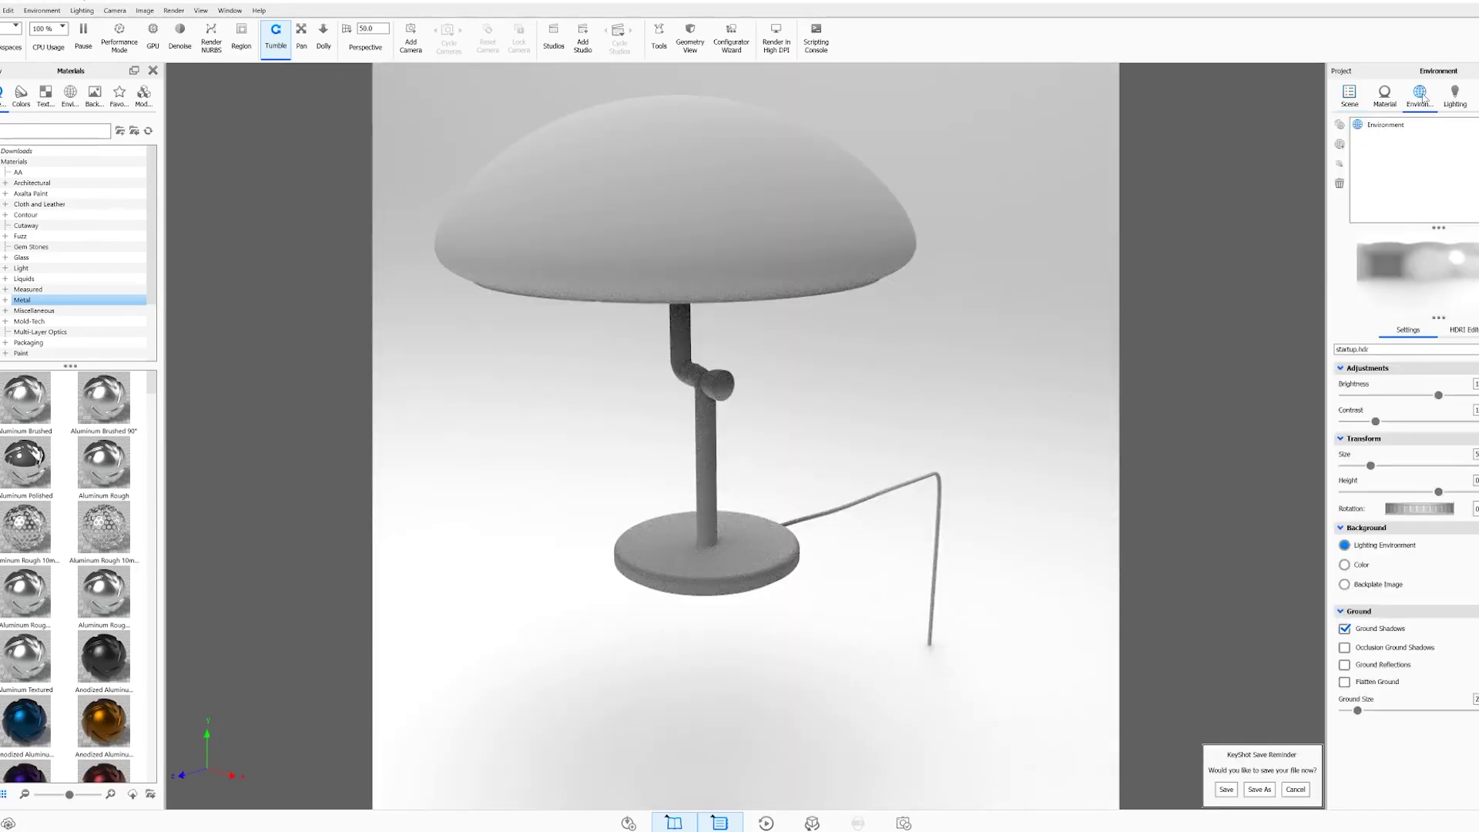
click(77, 101)
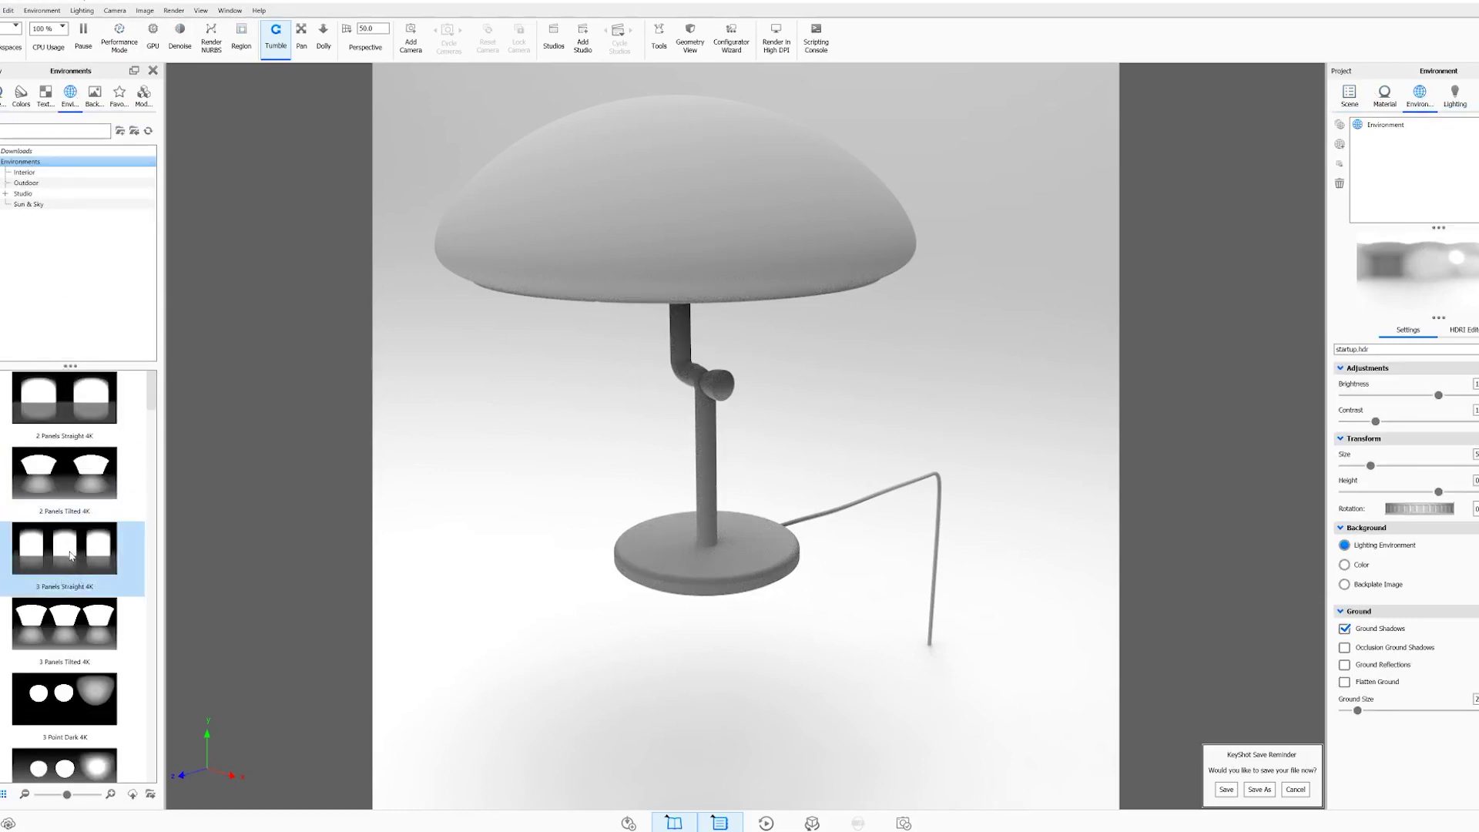
double_click(70, 555)
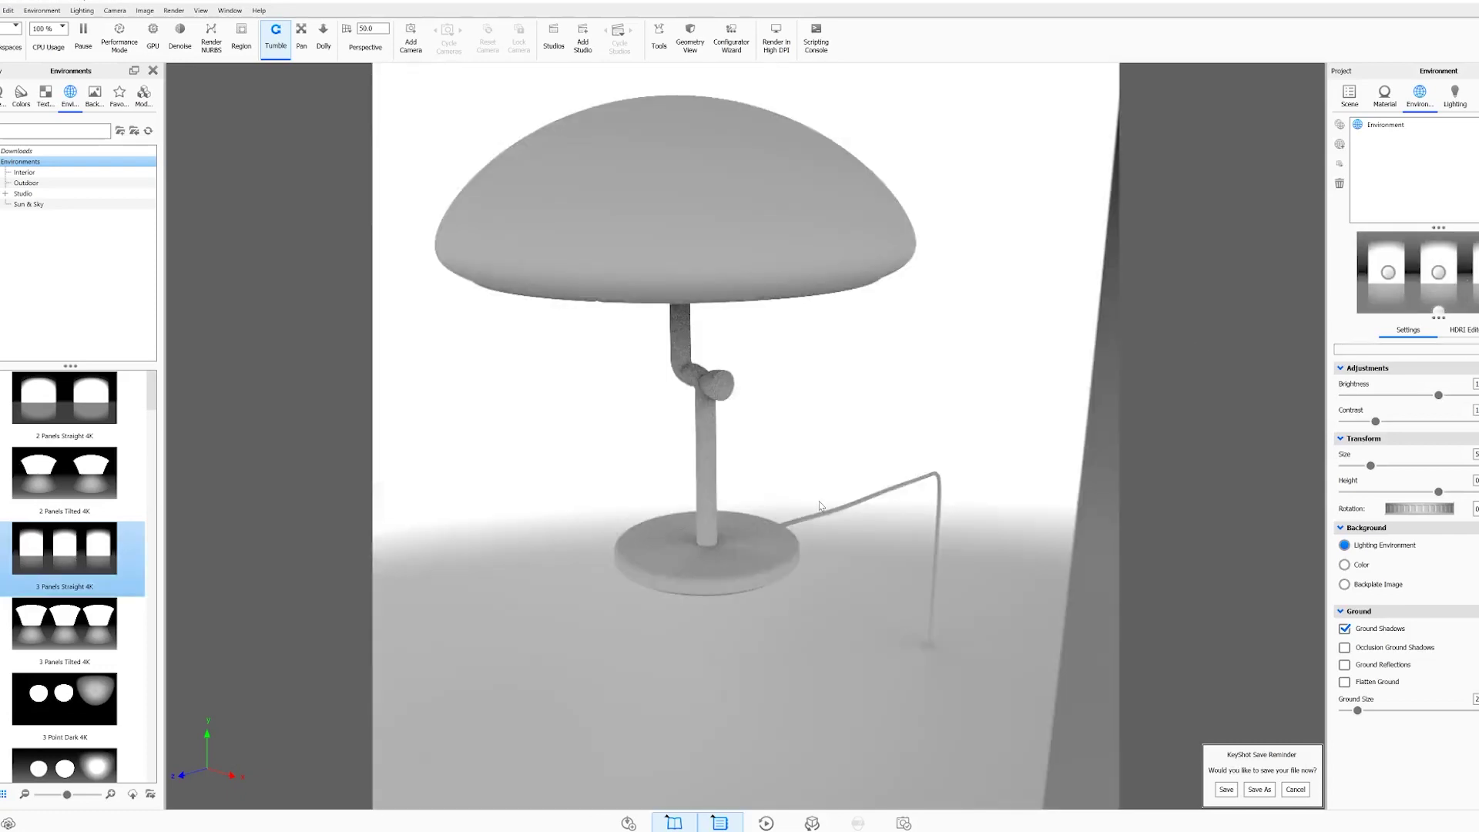
scroll(820, 506, down, 4)
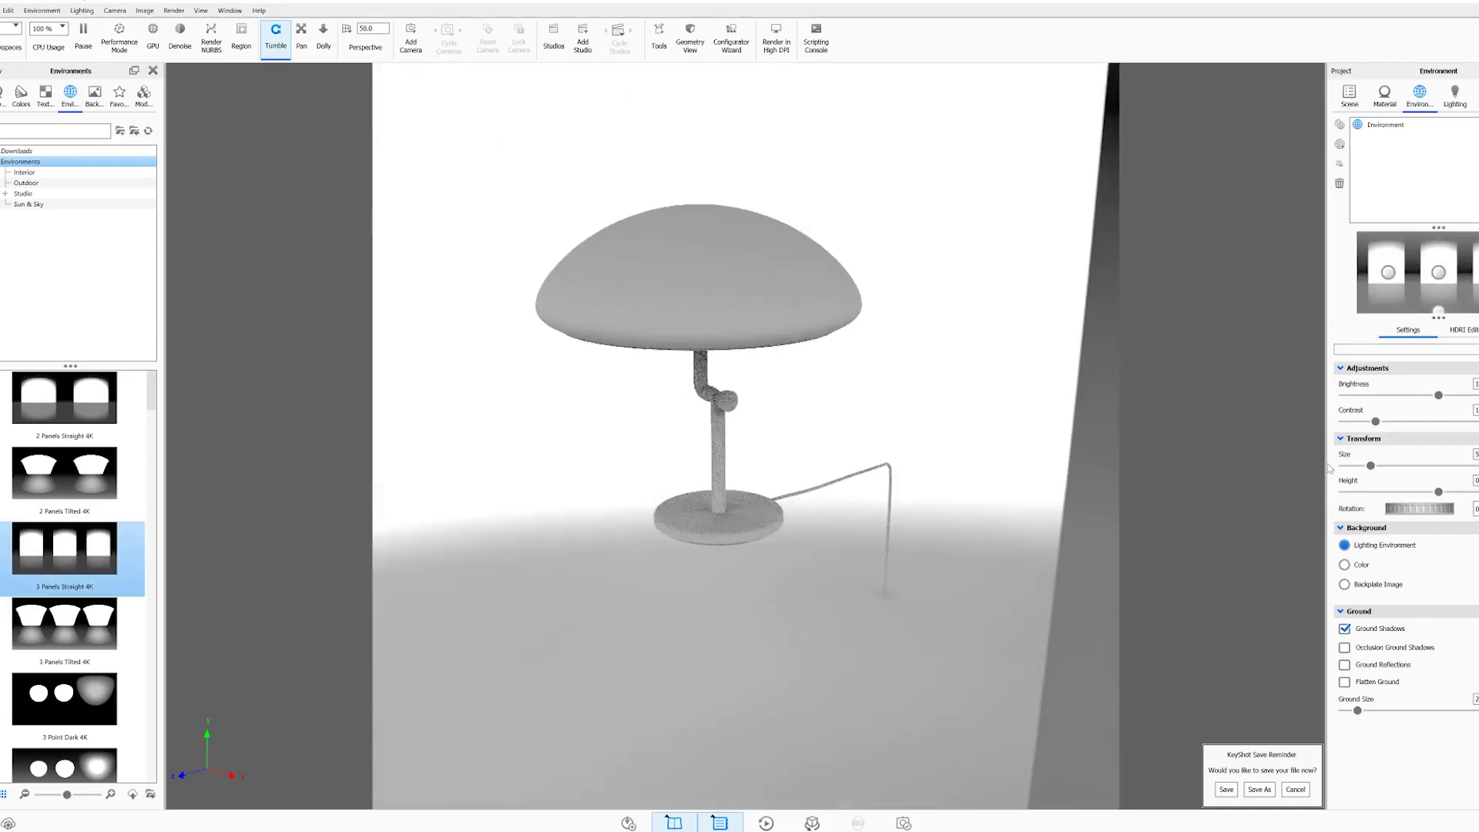
click(1345, 564)
click(1345, 628)
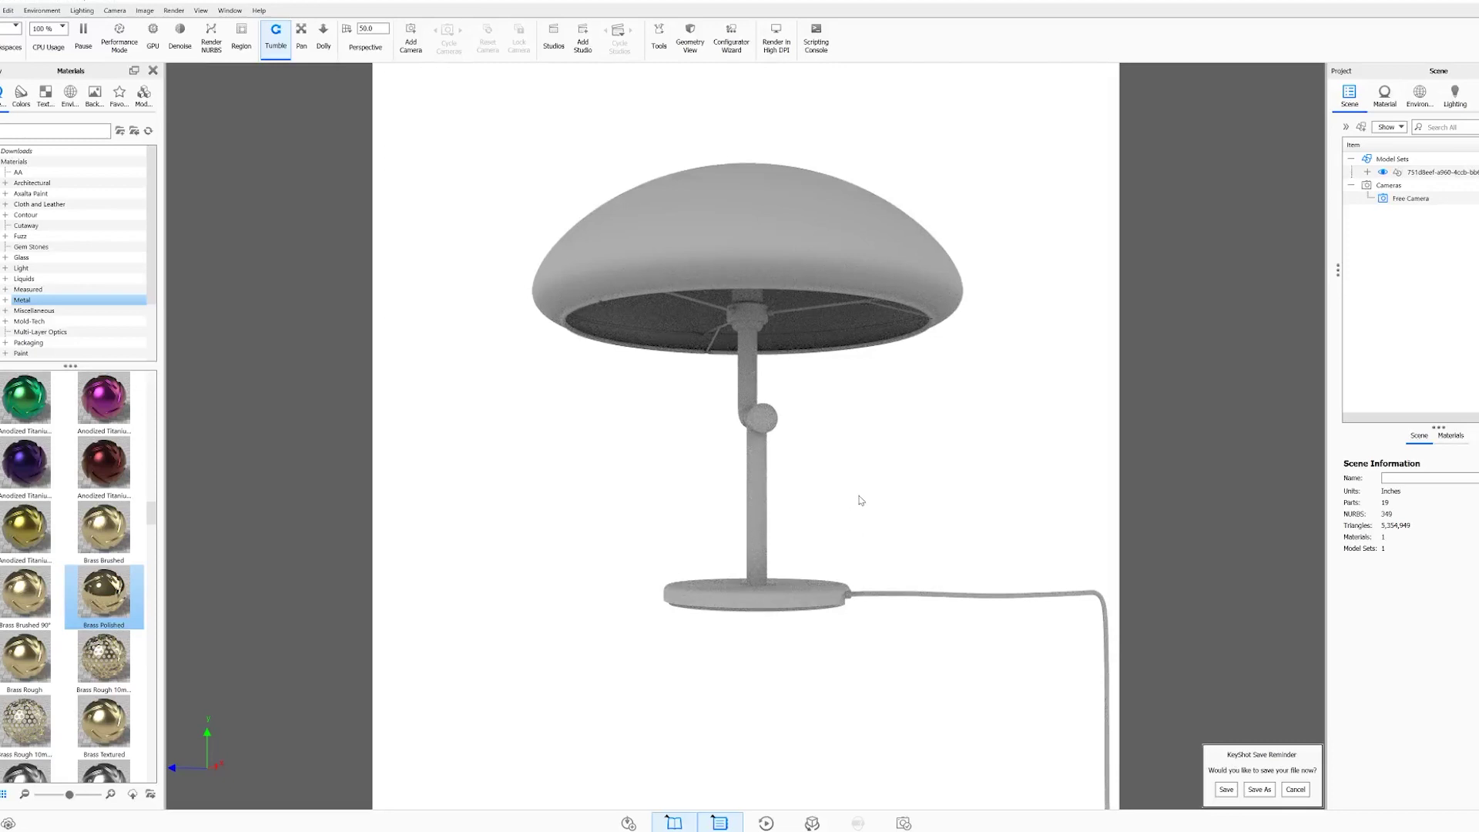
Apply the Brass Polished metal material to the whole lamp
mouse_move(860, 500)
mouse_down()
mouse_move(935, 594)
mouse_move(885, 502)
mouse_move(859, 521)
mouse_move(881, 518)
mouse_up()
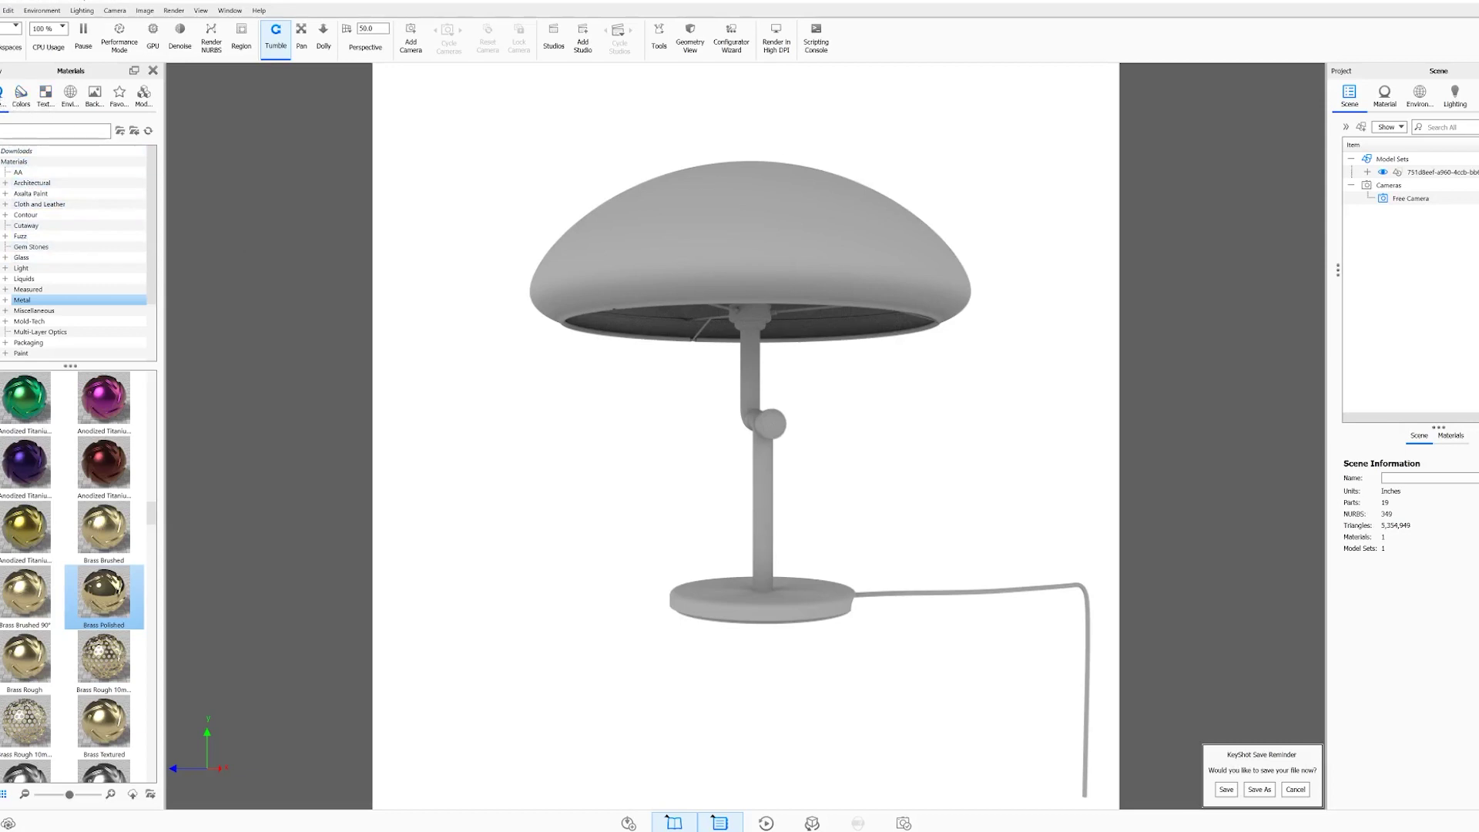
scroll(20, 274, down, 1)
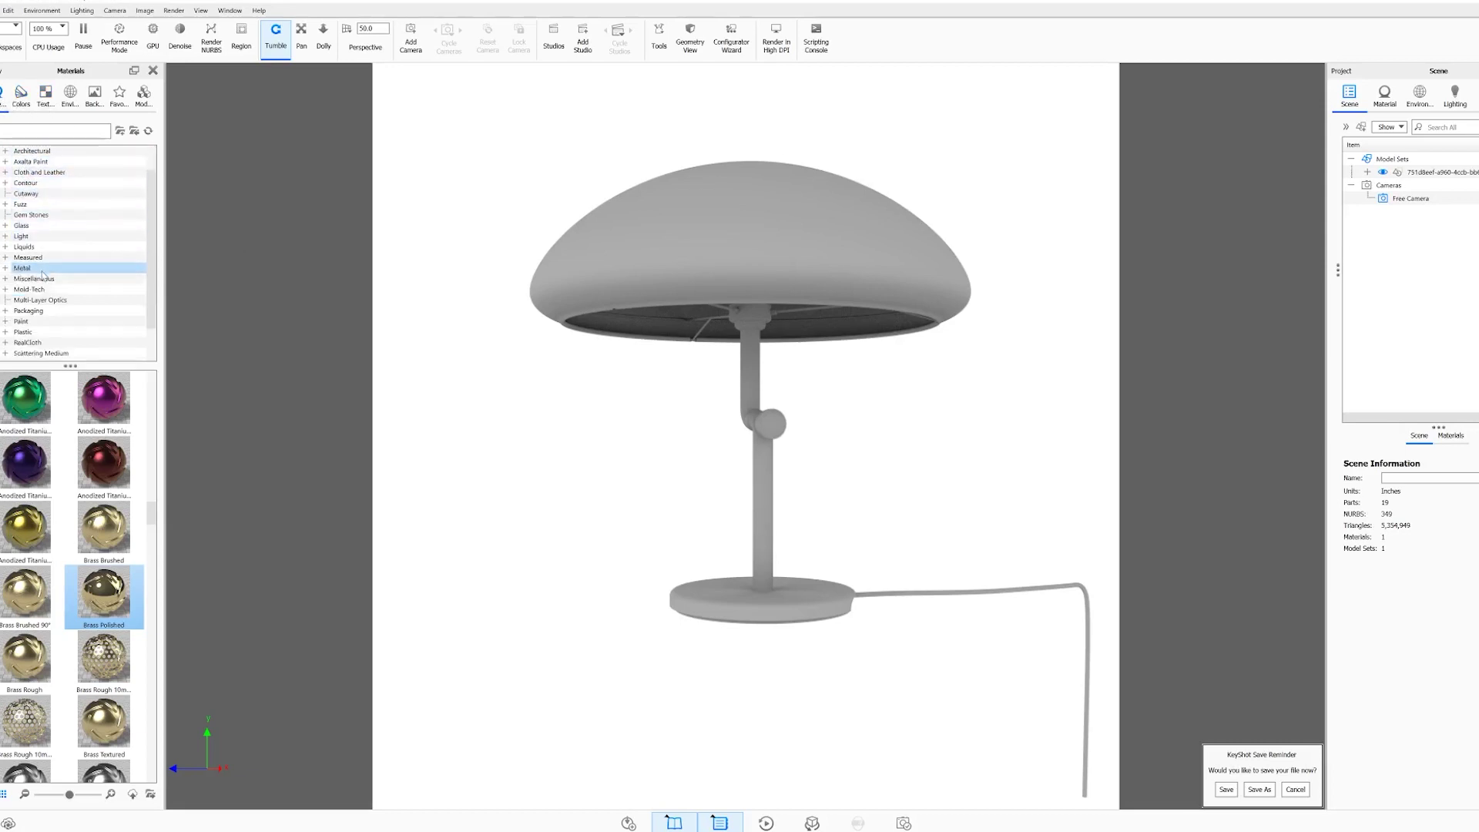
scroll(24, 235, down, 1)
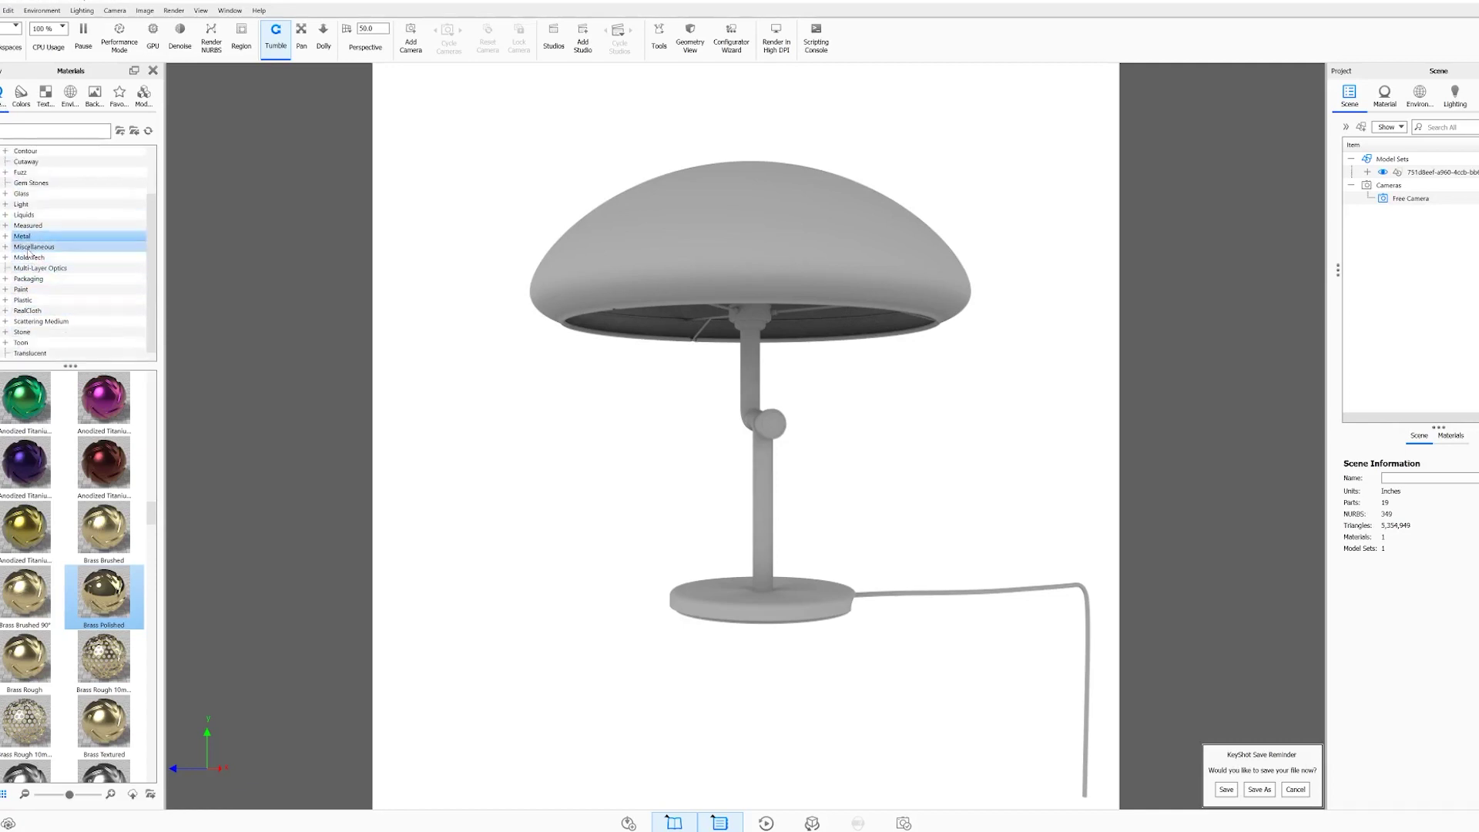
click(23, 238)
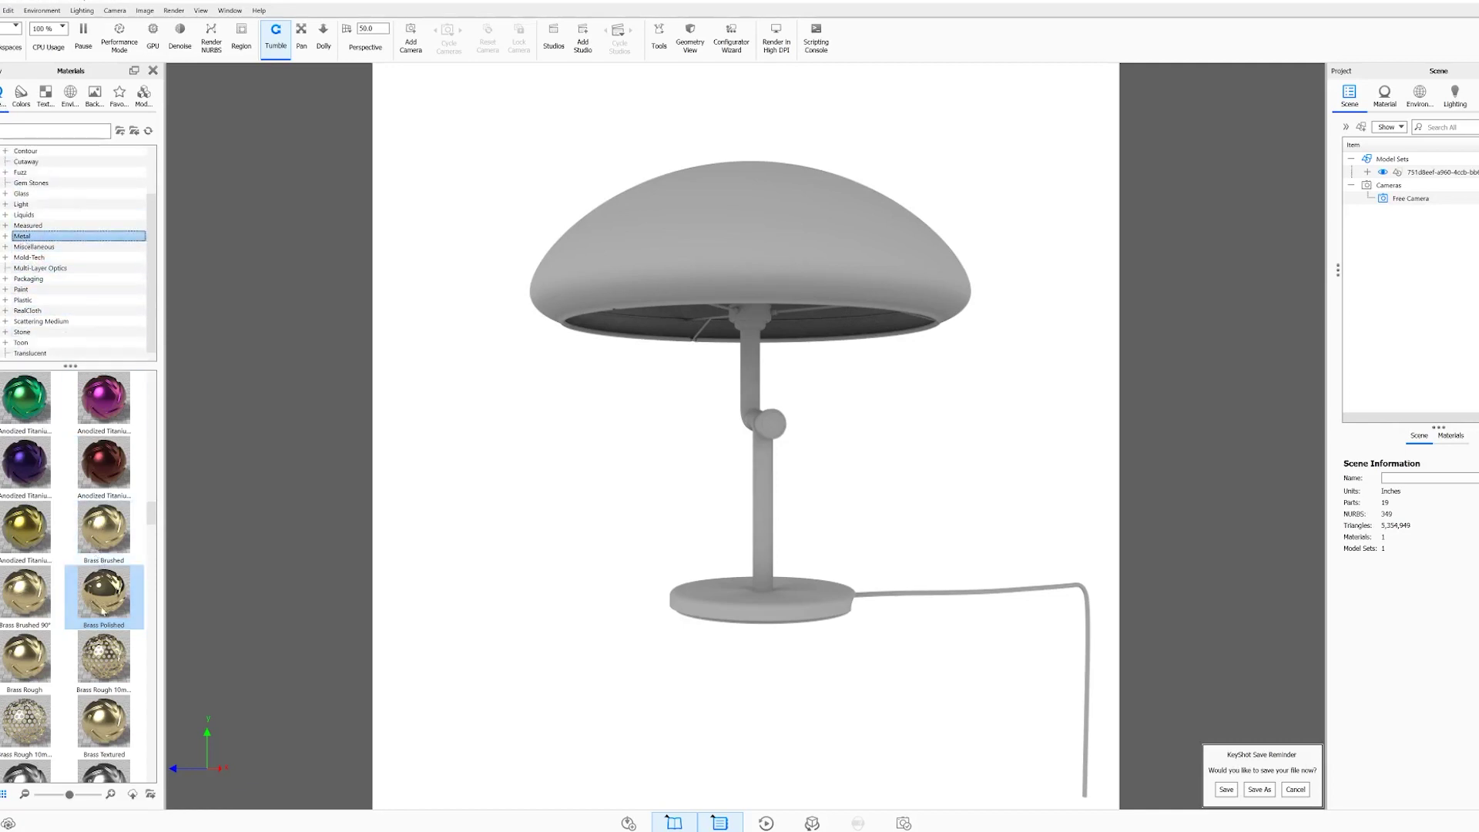
scroll(93, 613, down, 3)
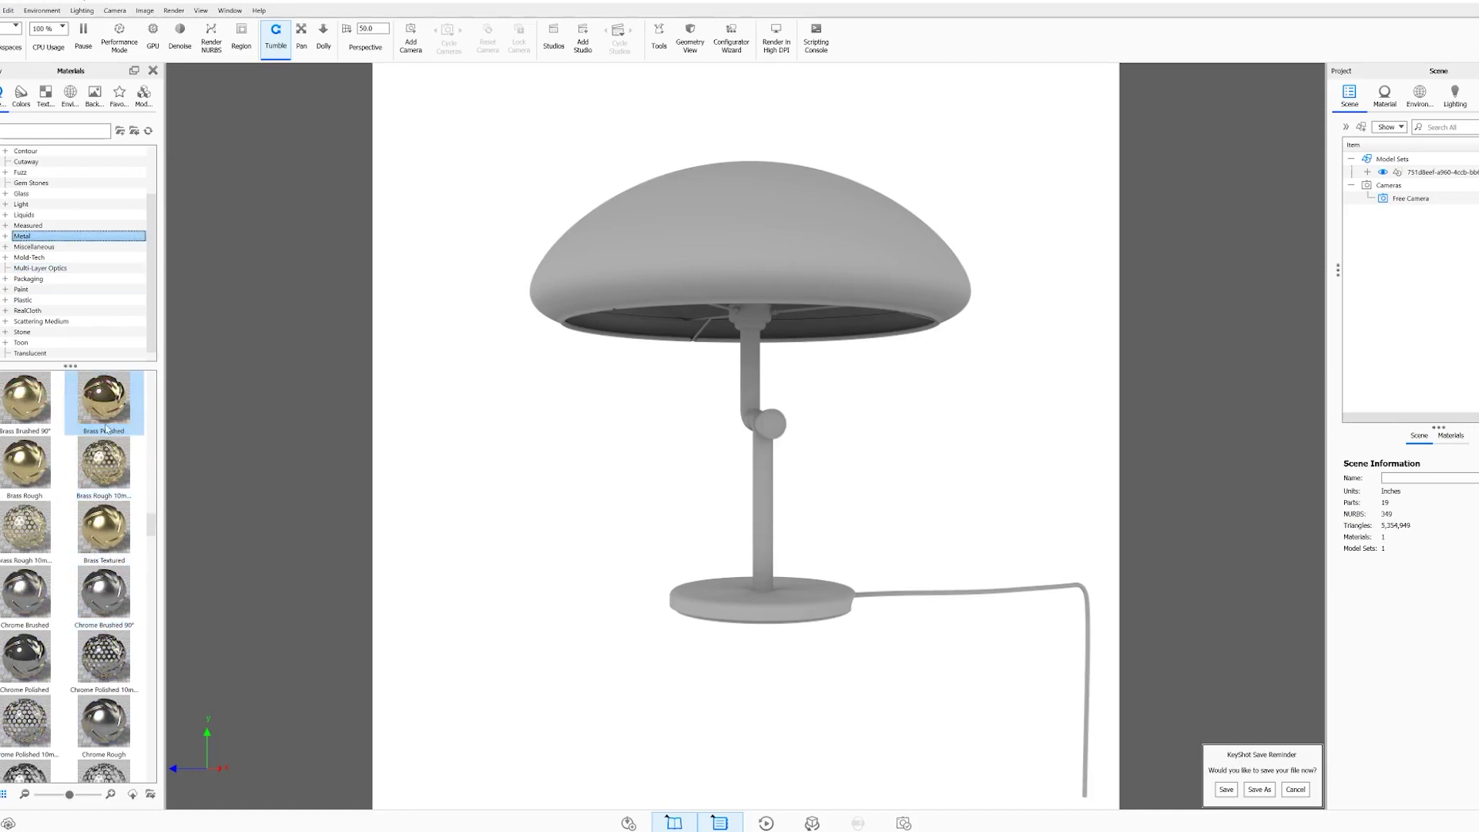
click(104, 398)
drag(104, 398, 876, 448)
drag(876, 449, 931, 535)
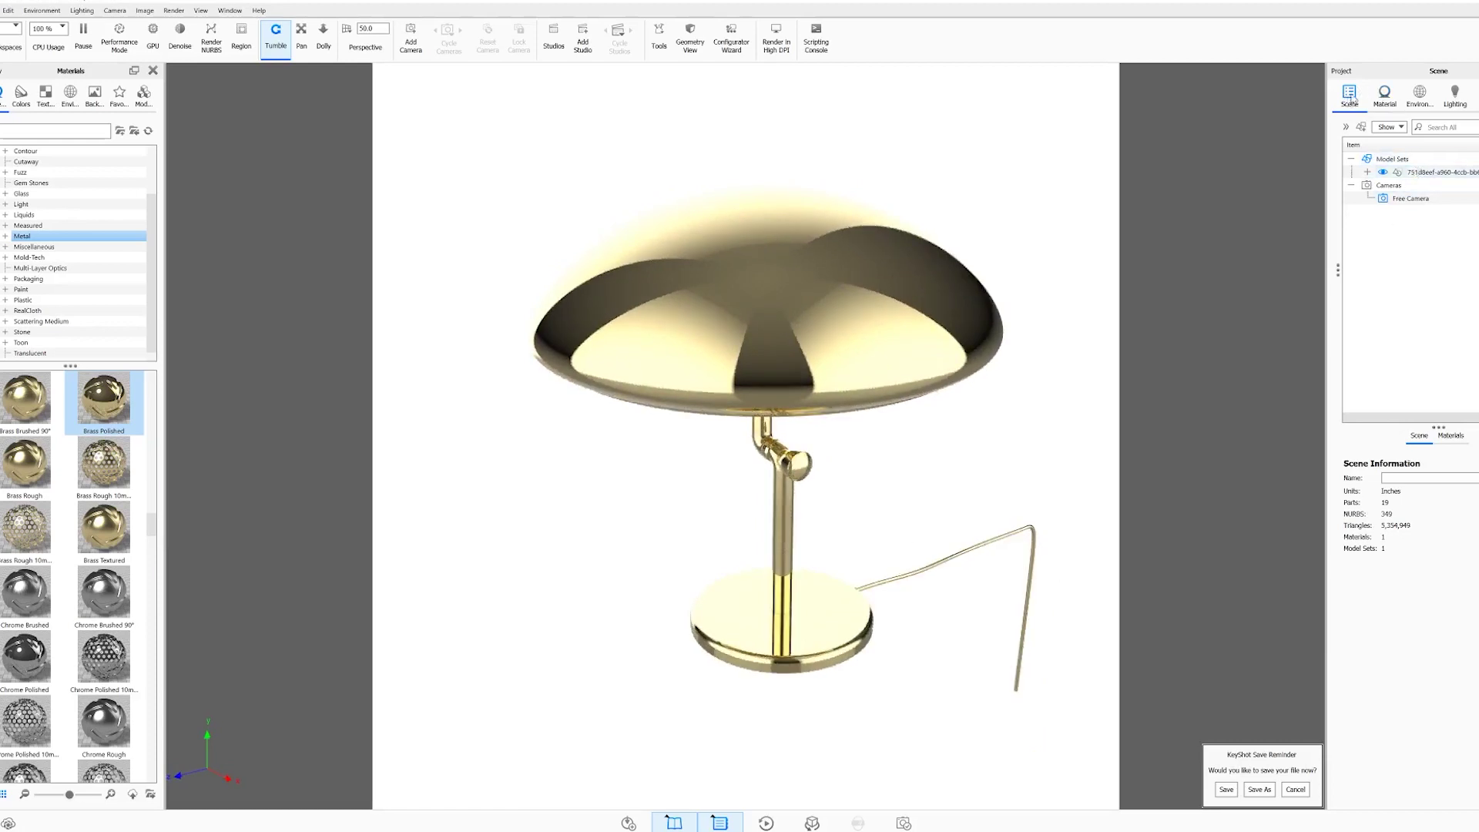
Expand the imported lamp group into its parts and unlink the material shared by them
click(1387, 158)
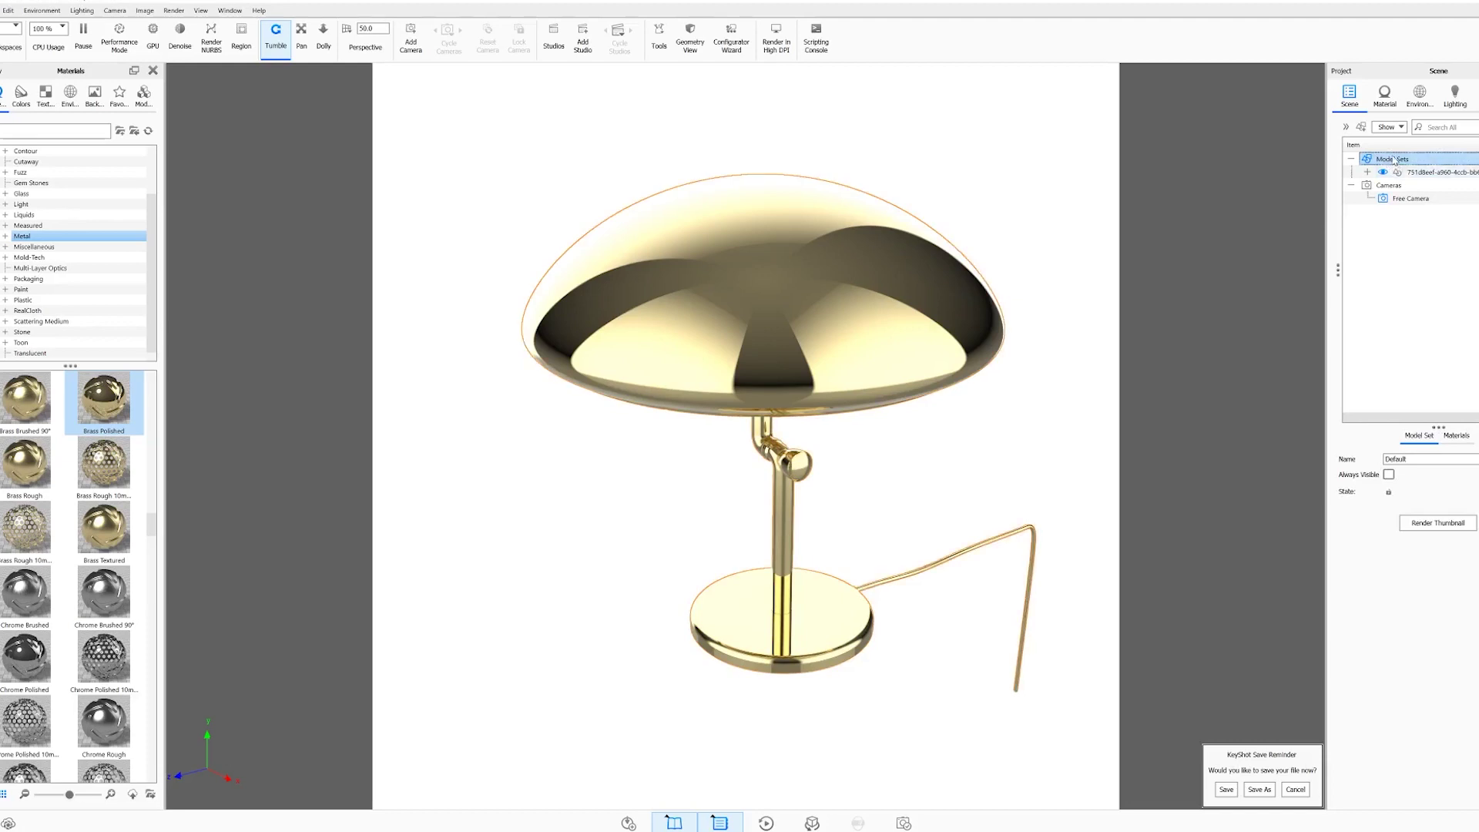
click(1402, 172)
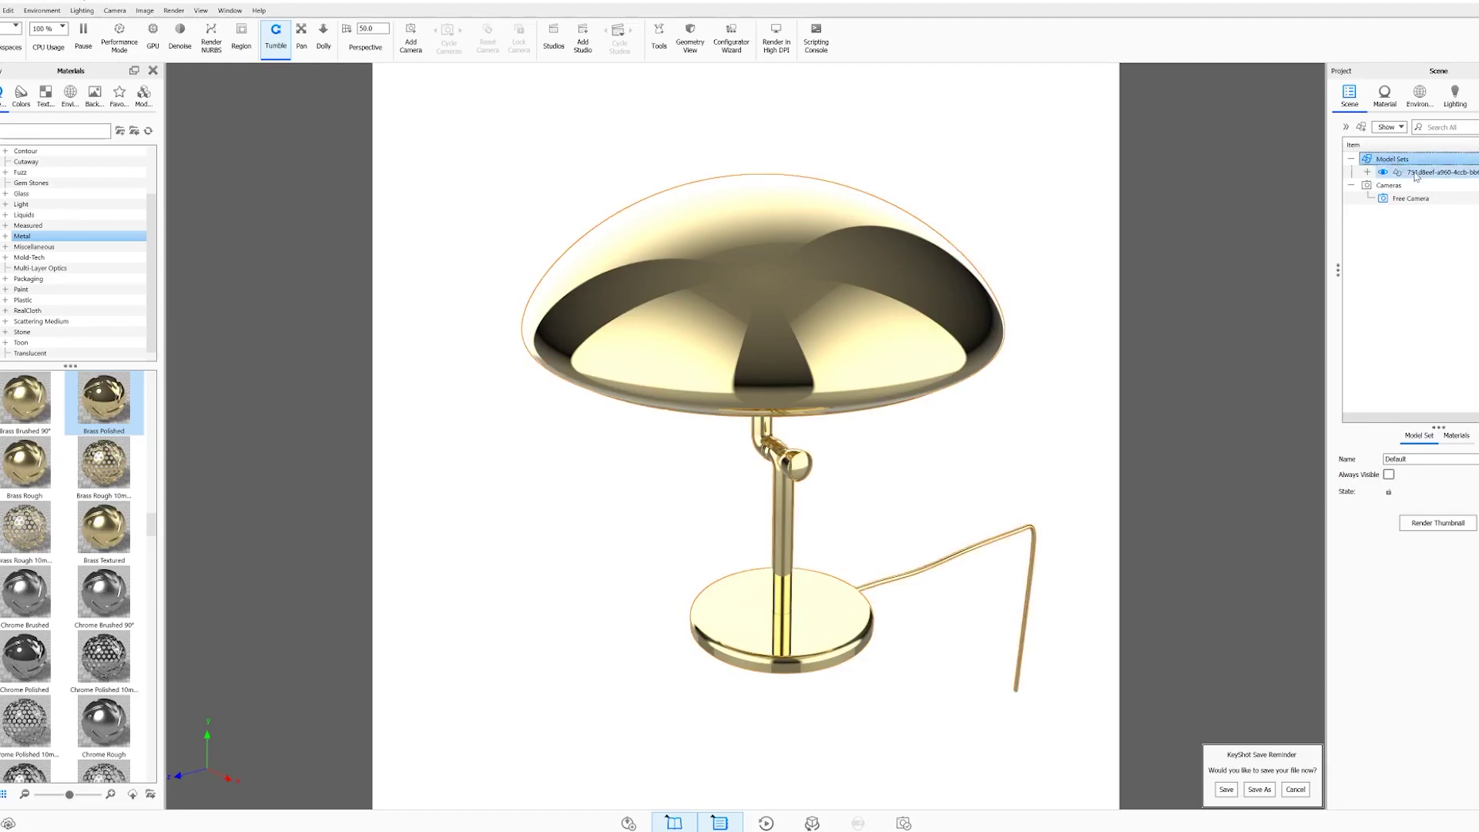
click(1367, 172)
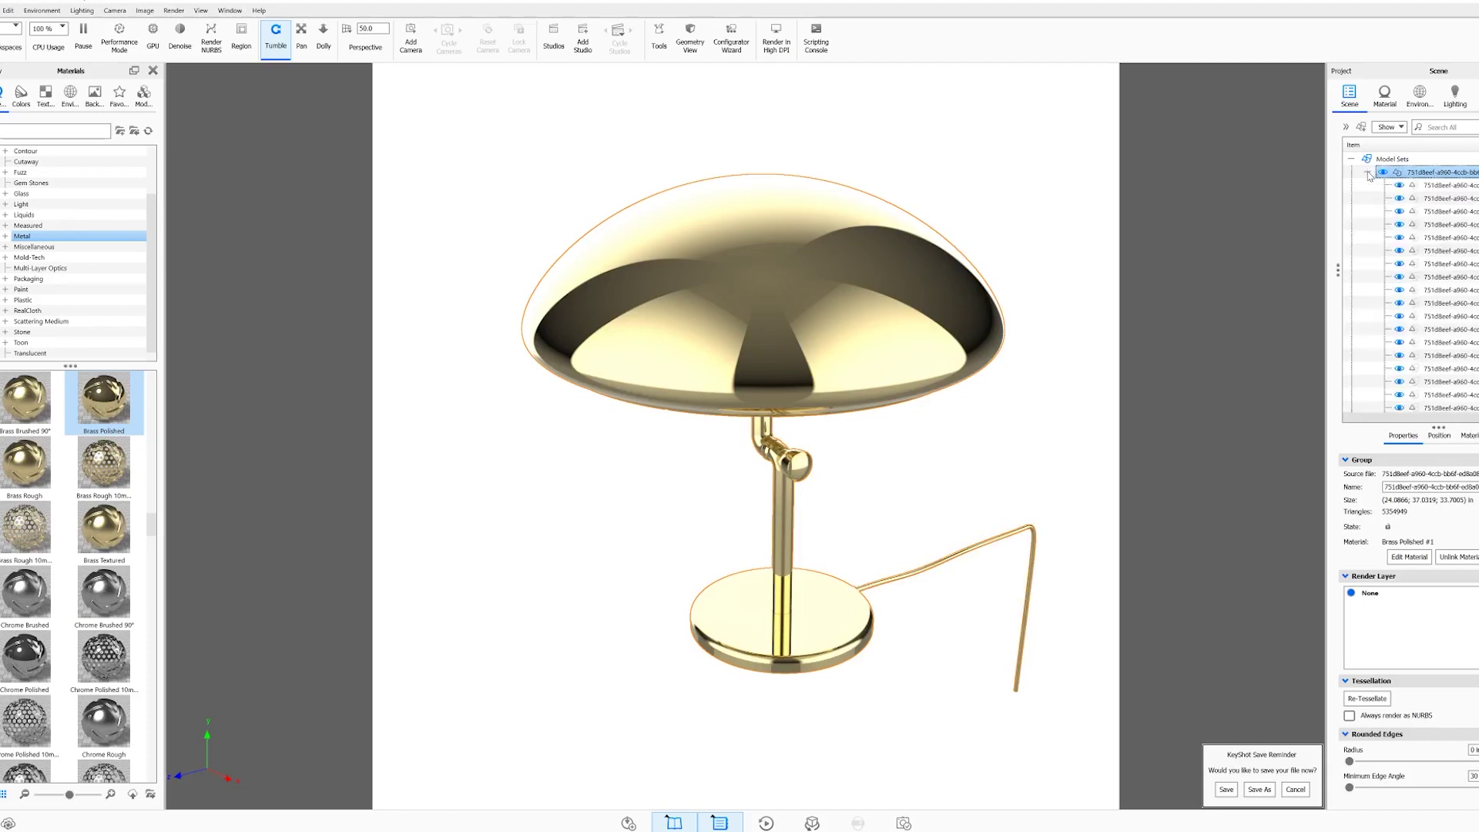
scroll(1425, 231, down, 1)
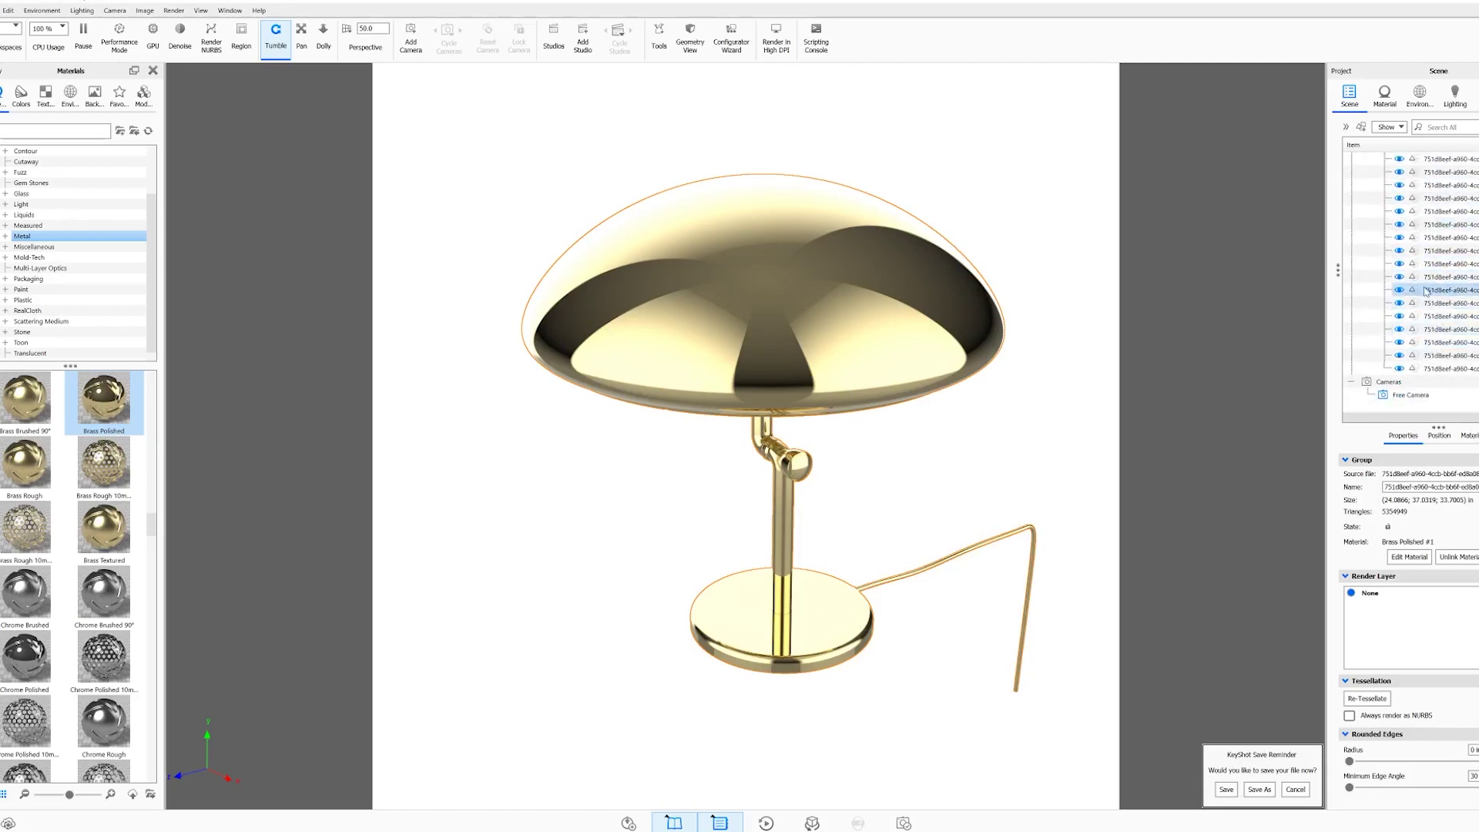
scroll(1425, 290, up, 1)
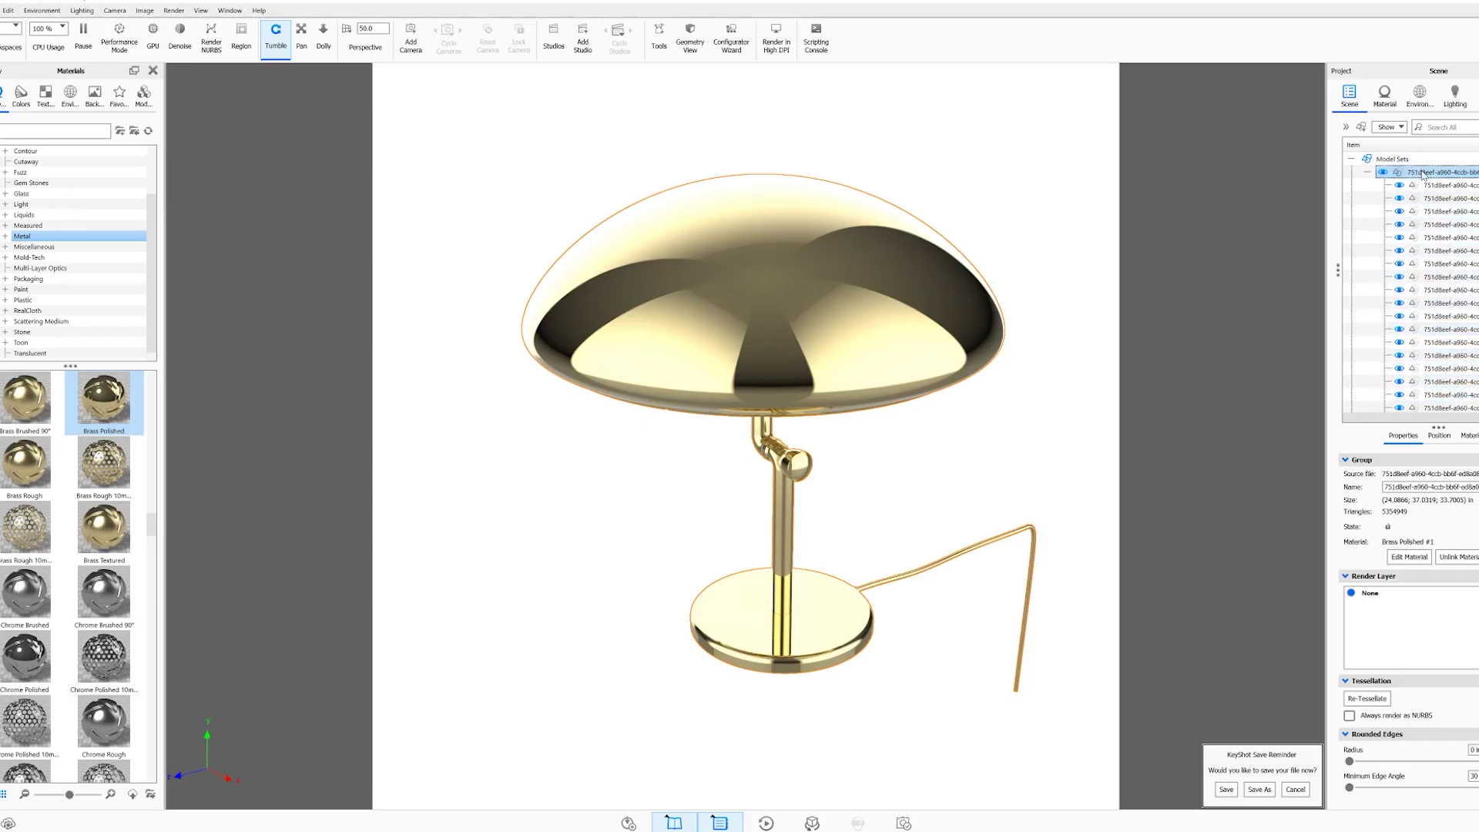
right_click(1423, 174)
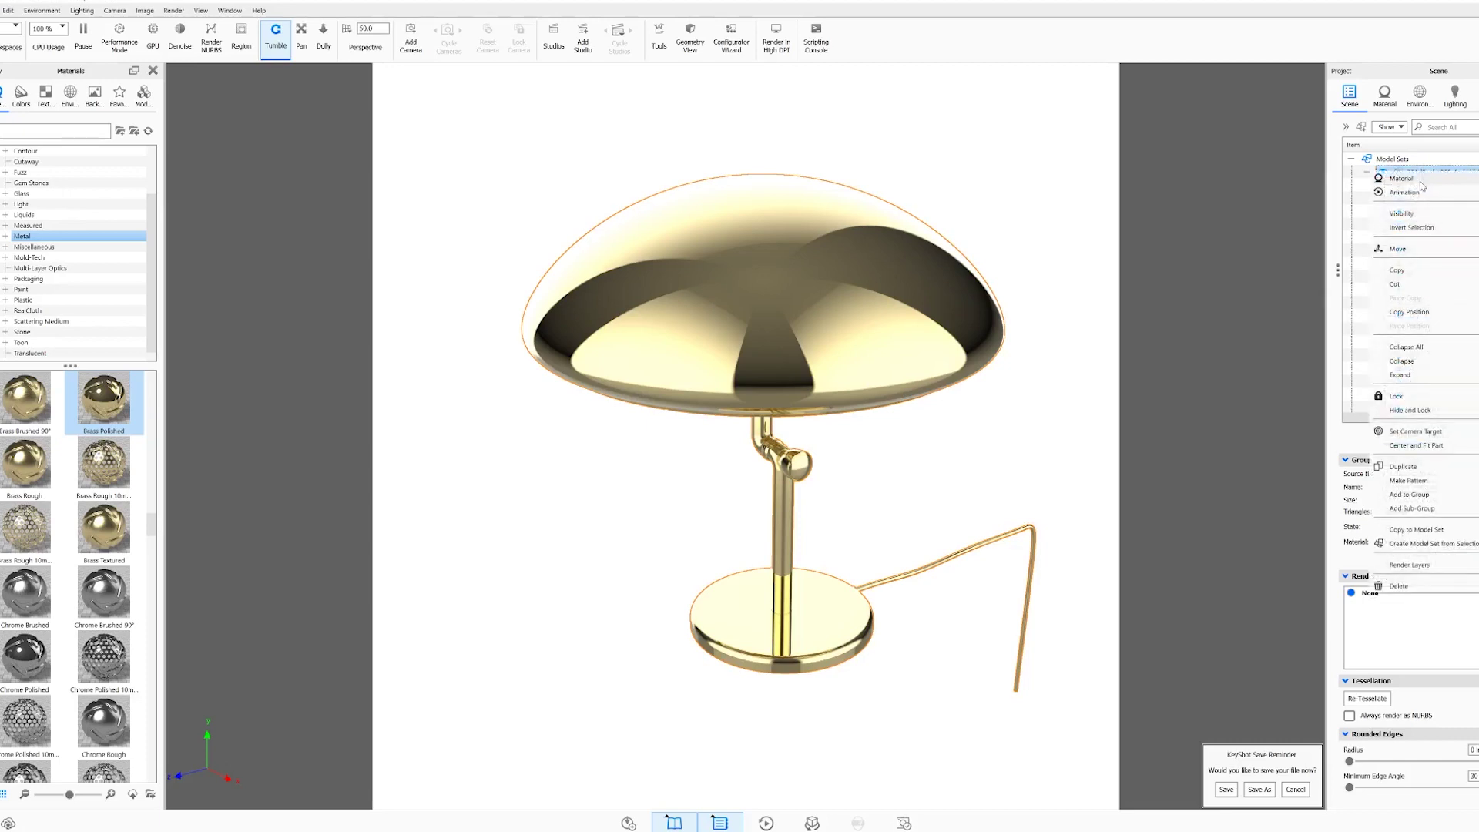
mouse_move(1422, 183)
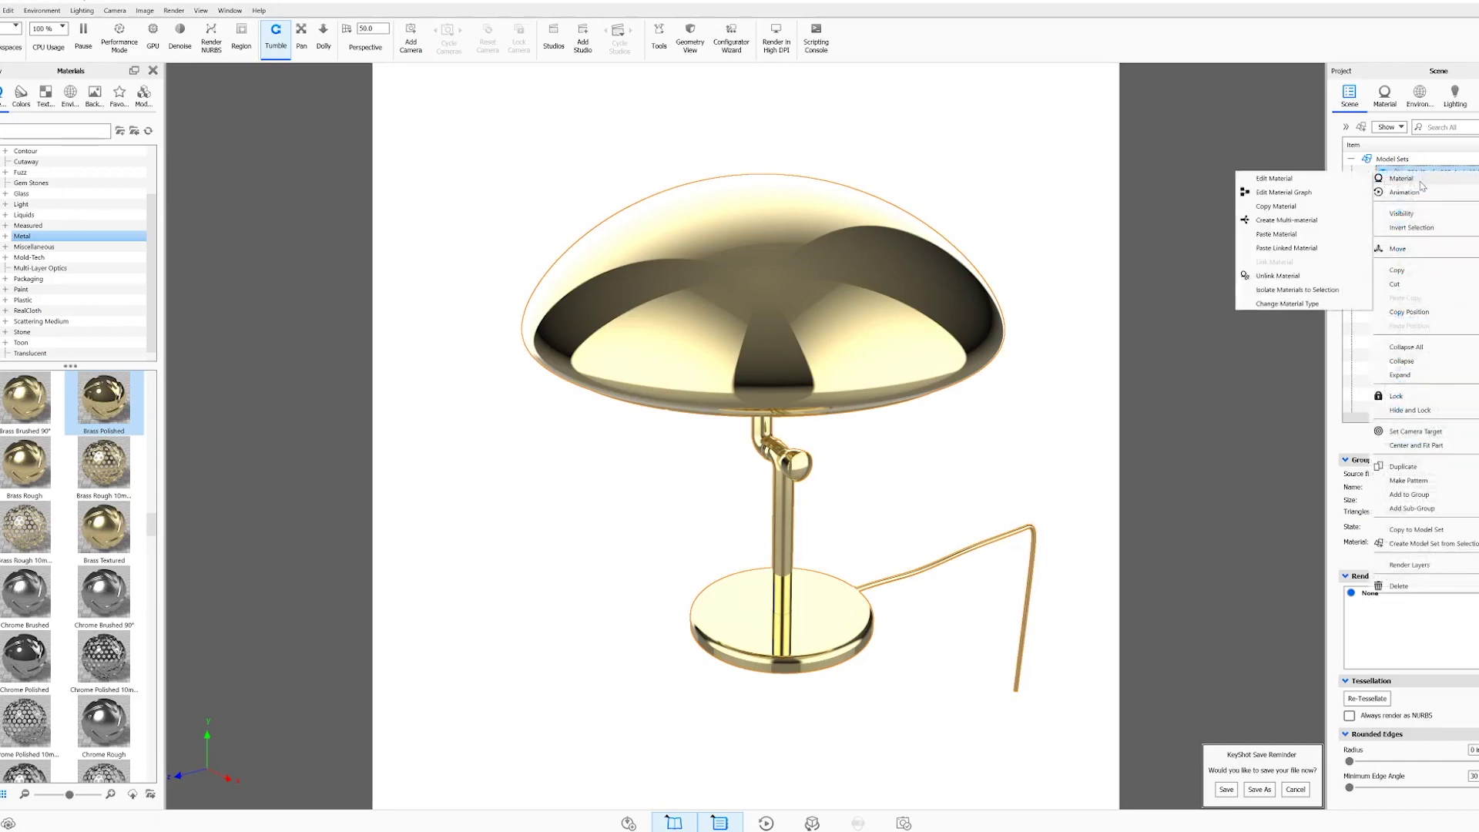
click(1277, 278)
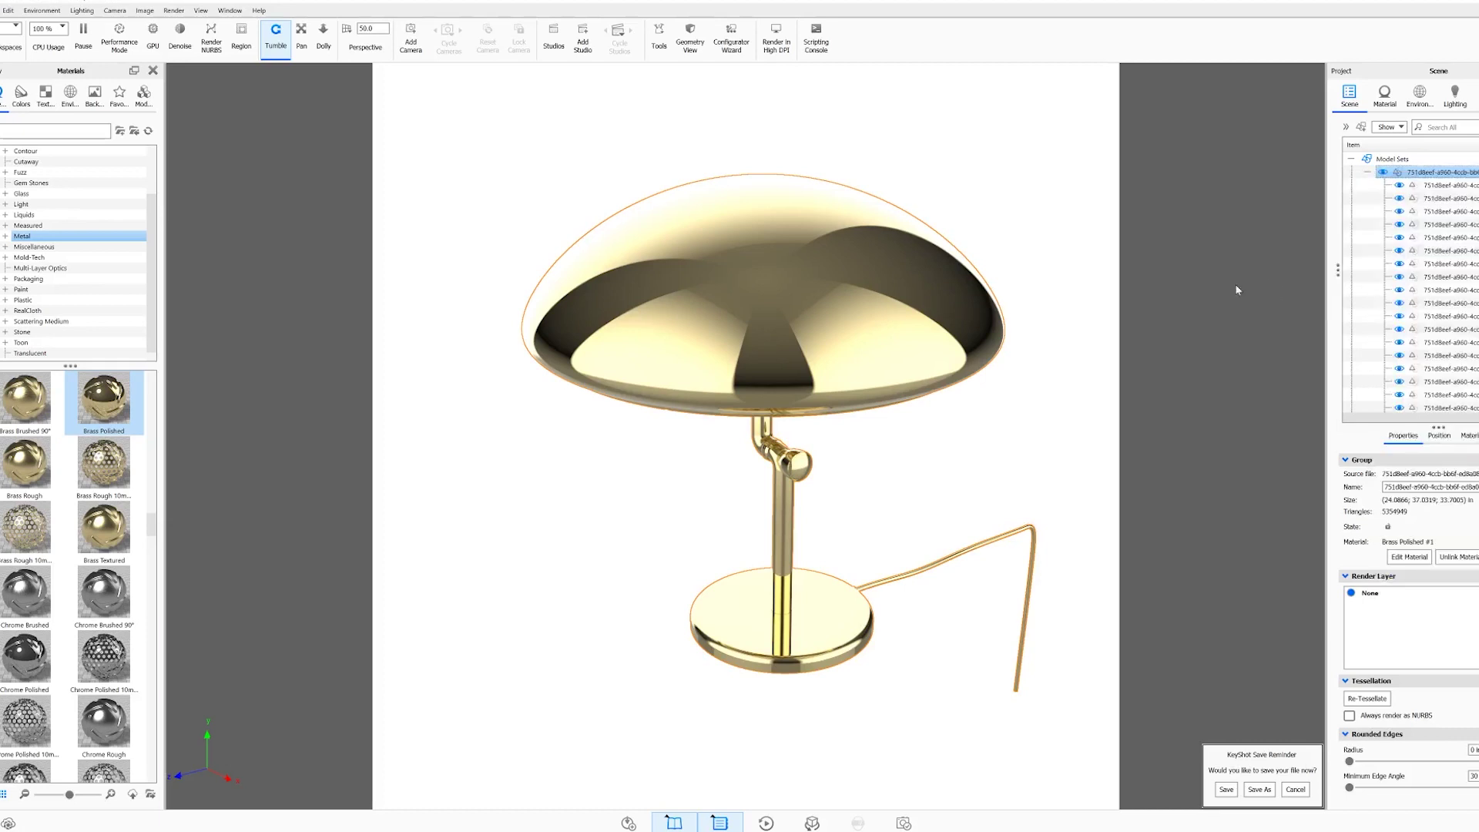
Apply the Chrome Polished metal material to the lampshade only
drag(1001, 426, 1070, 326)
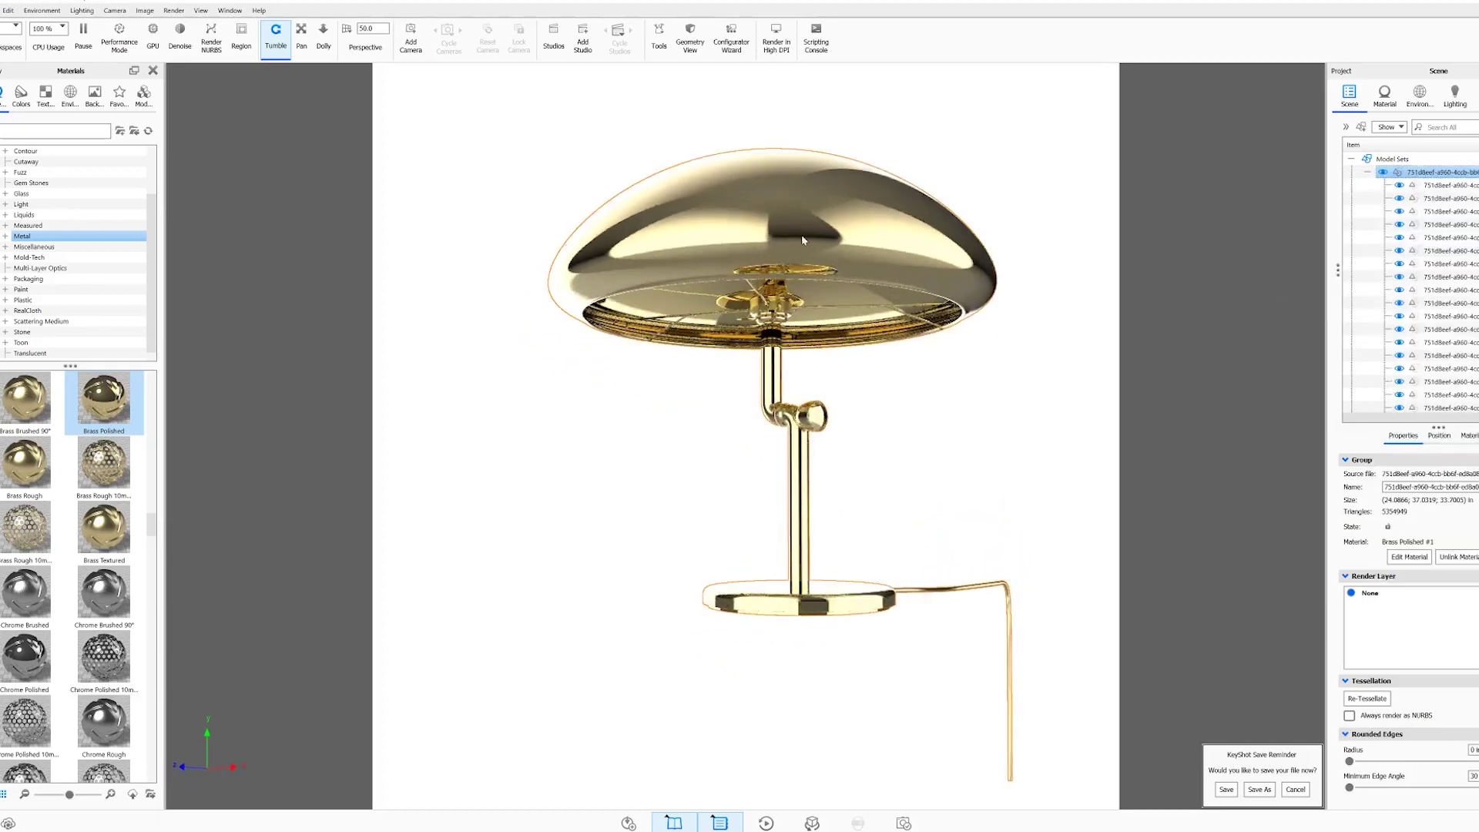
drag(25, 655, 687, 453)
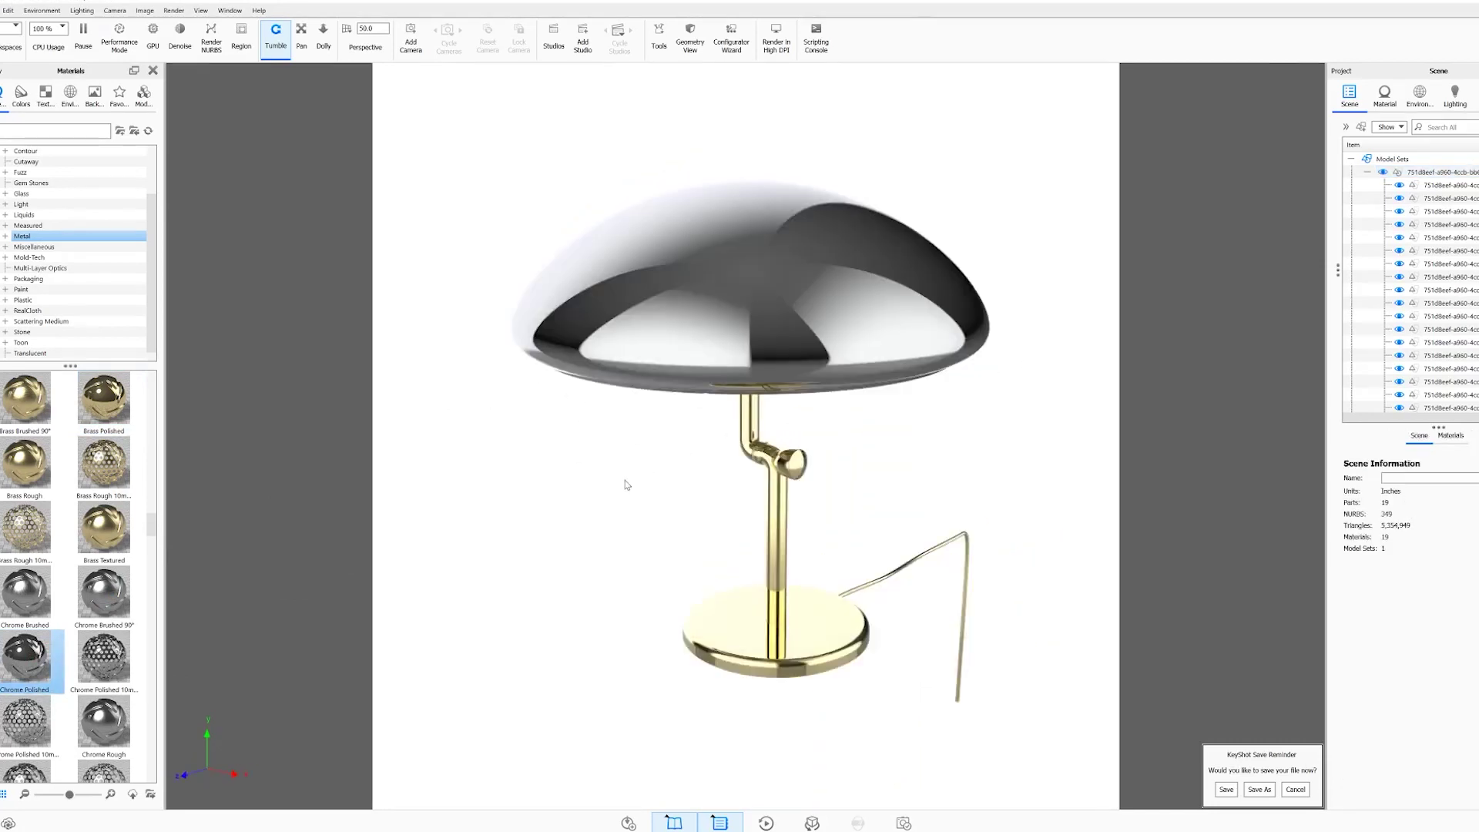
Apply the heavy frosted glass material to the lampshade in place of the polished chrome
drag(880, 502, 791, 418)
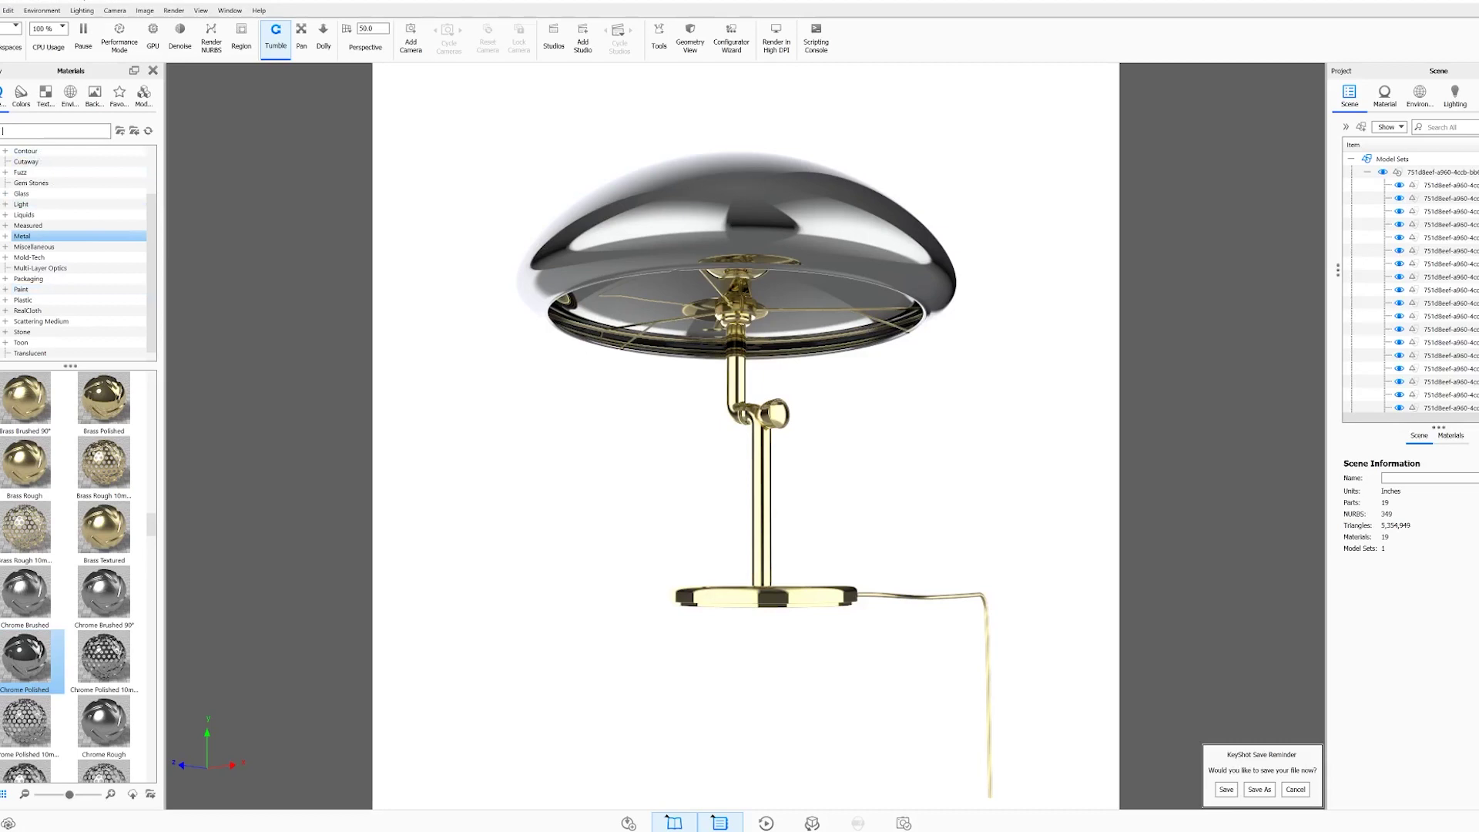
scroll(77, 578, up, 5)
drag(104, 397, 763, 217)
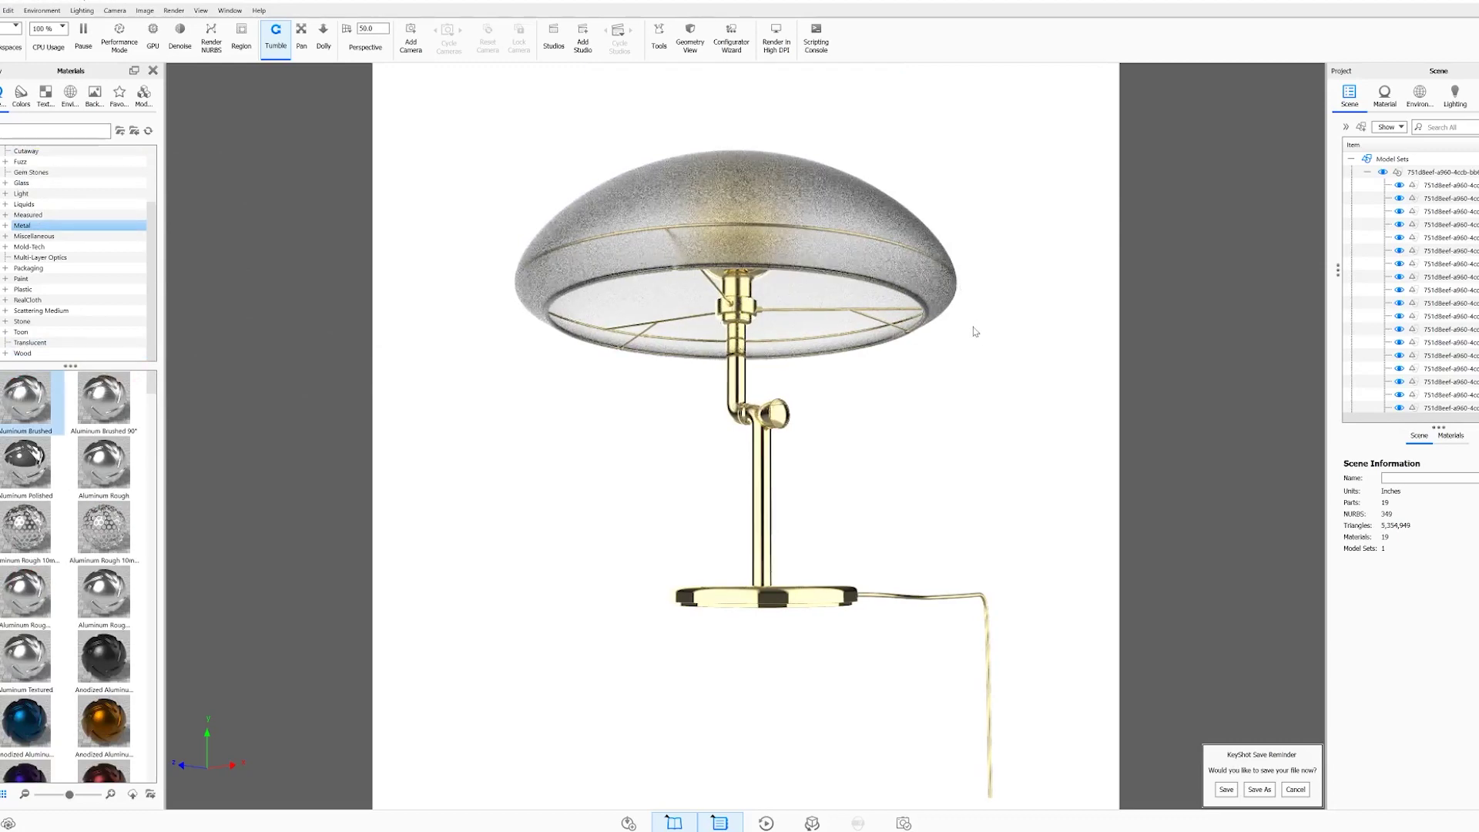
Switch the lamp base's brass material to the Color metal type and tint it copper orange
drag(980, 348, 774, 640)
double_click(732, 630)
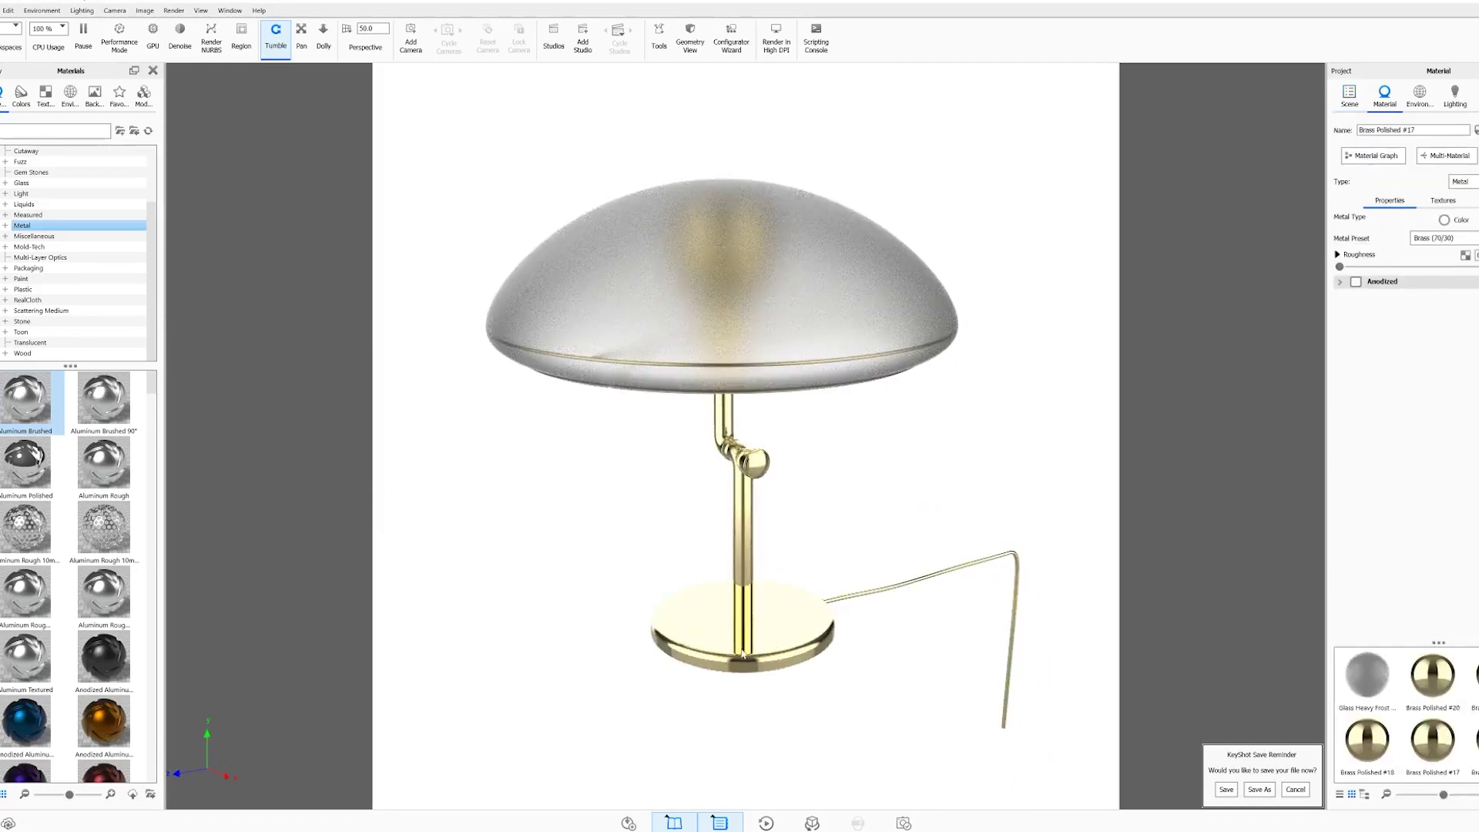
click(1451, 221)
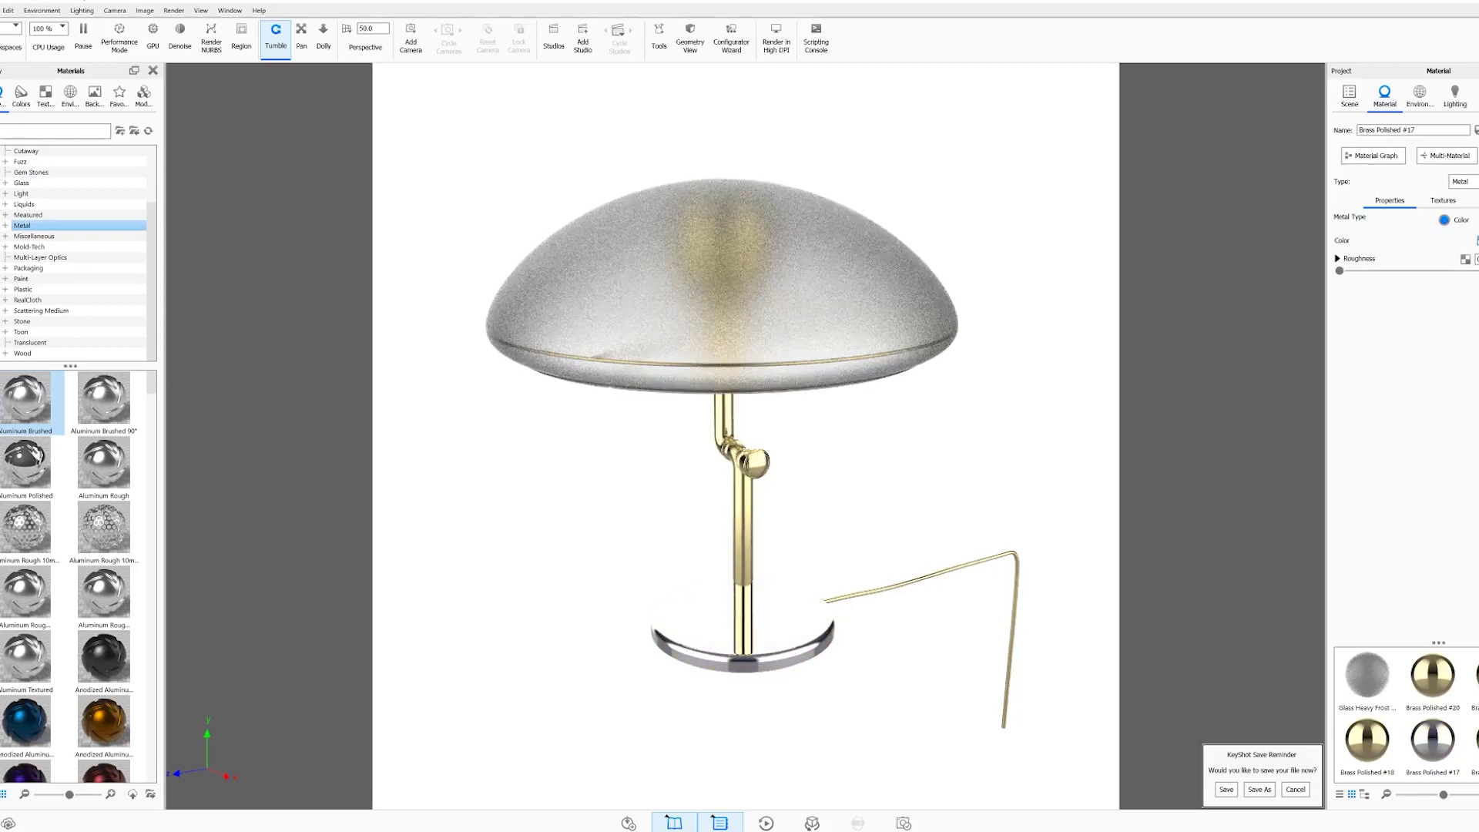
click(1477, 240)
drag(1356, 51, 1475, 54)
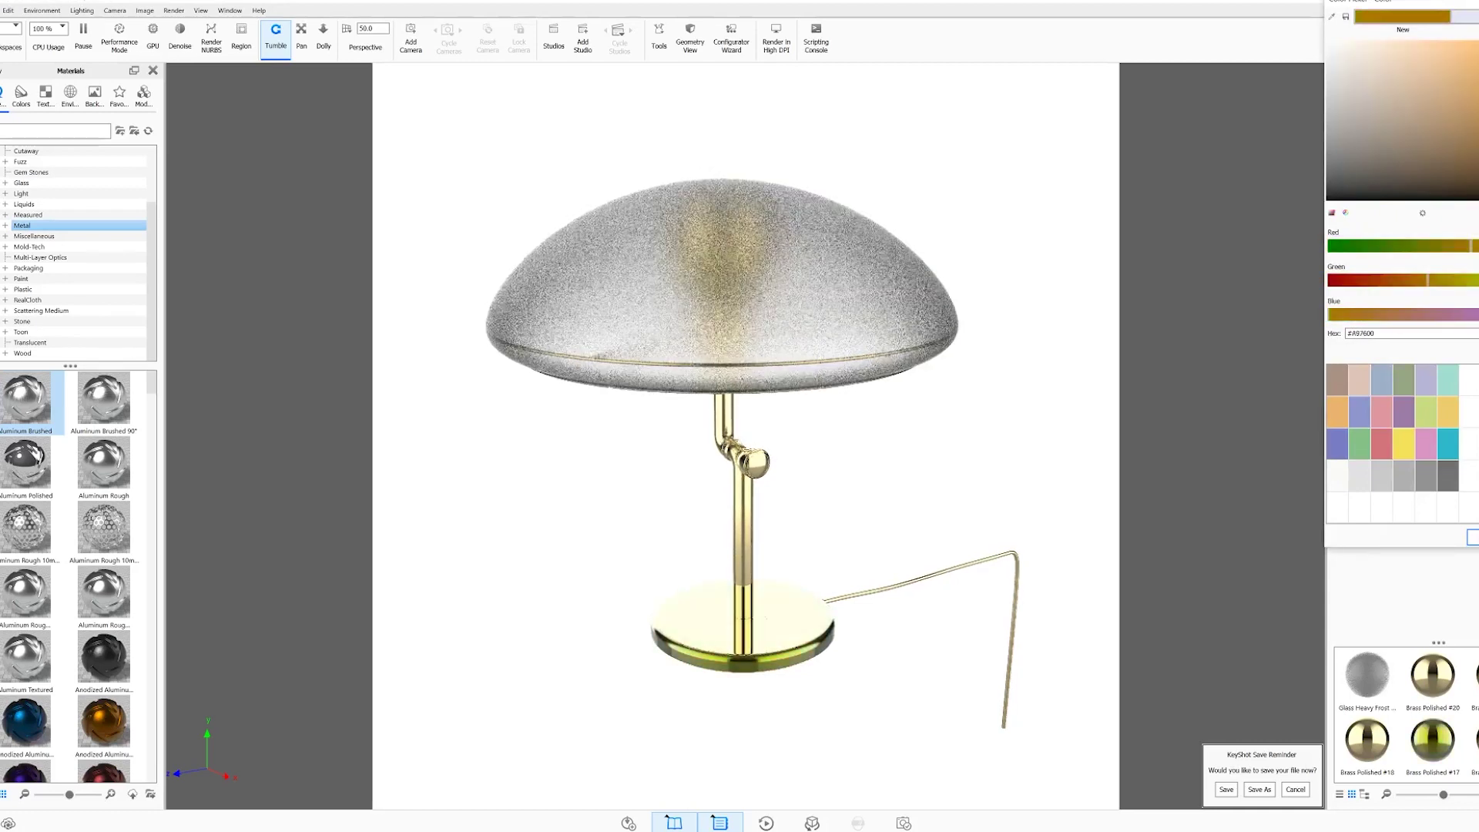
click(1189, 544)
drag(1188, 544, 784, 664)
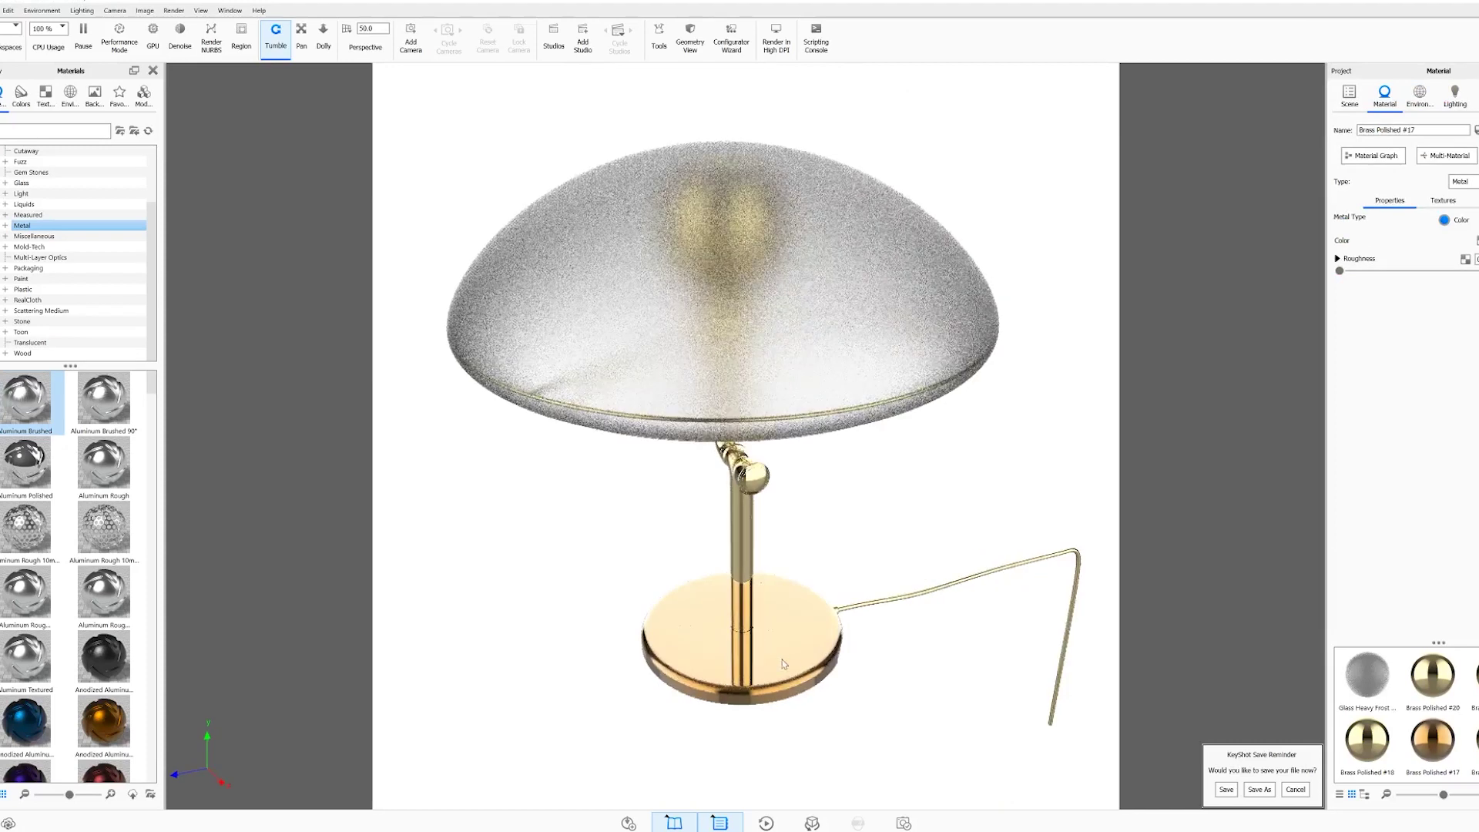
Copy the base's copper-toned metal onto the lower stem, the bent upper pipe and the joint knob
scroll(784, 664, up, 3)
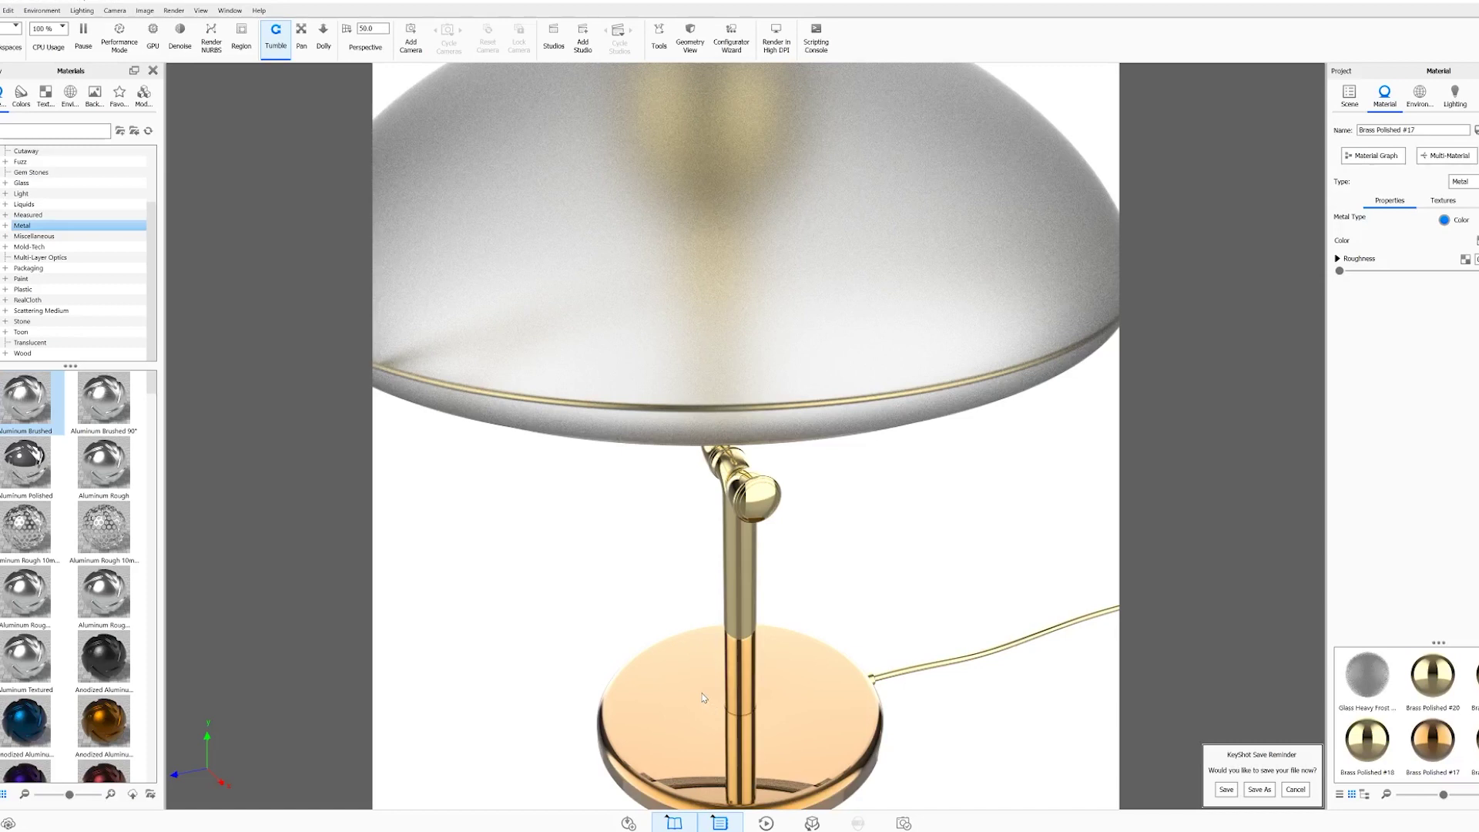
shift+right_click(745, 567)
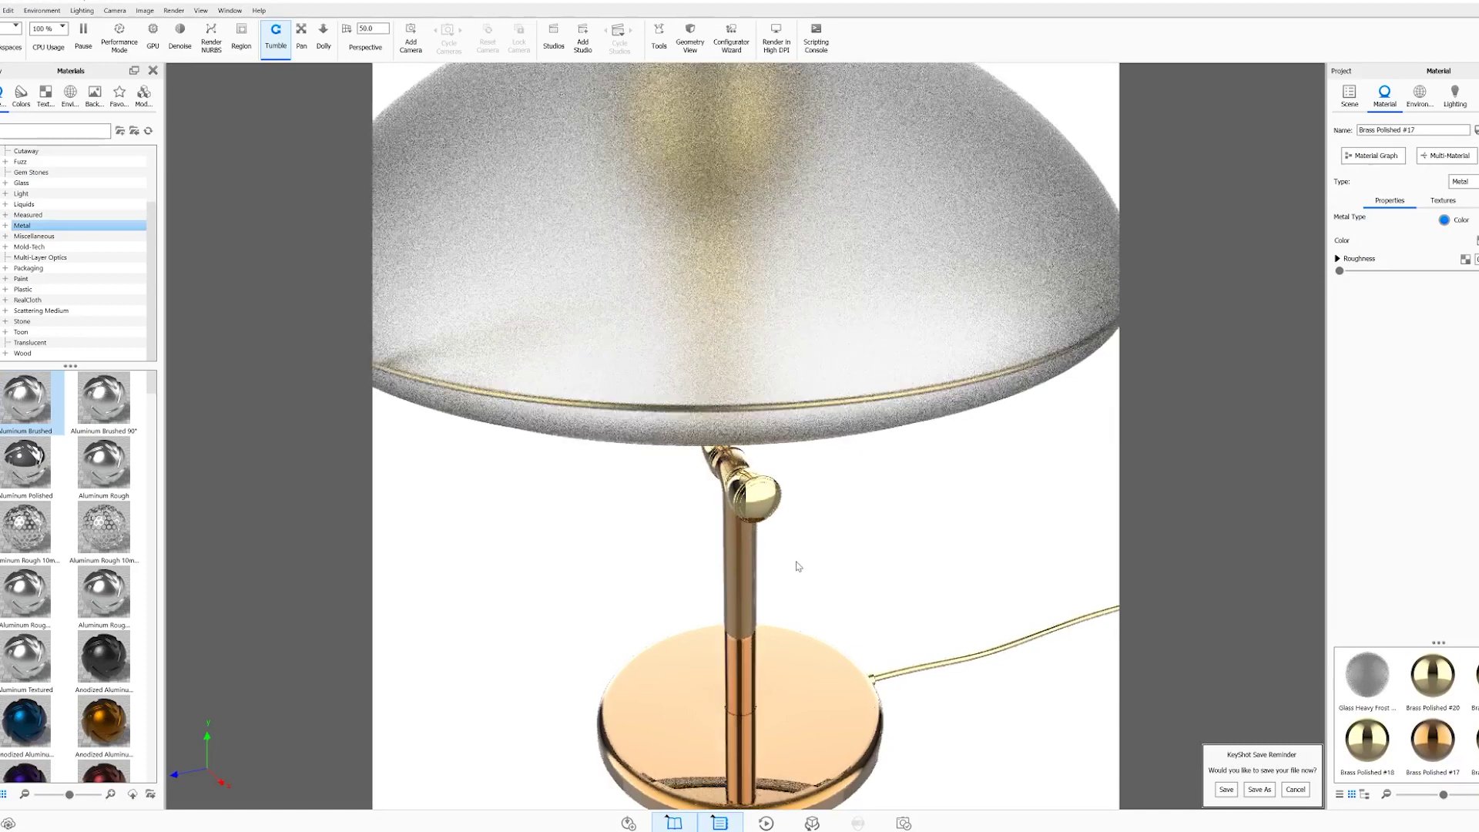
drag(871, 558, 925, 431)
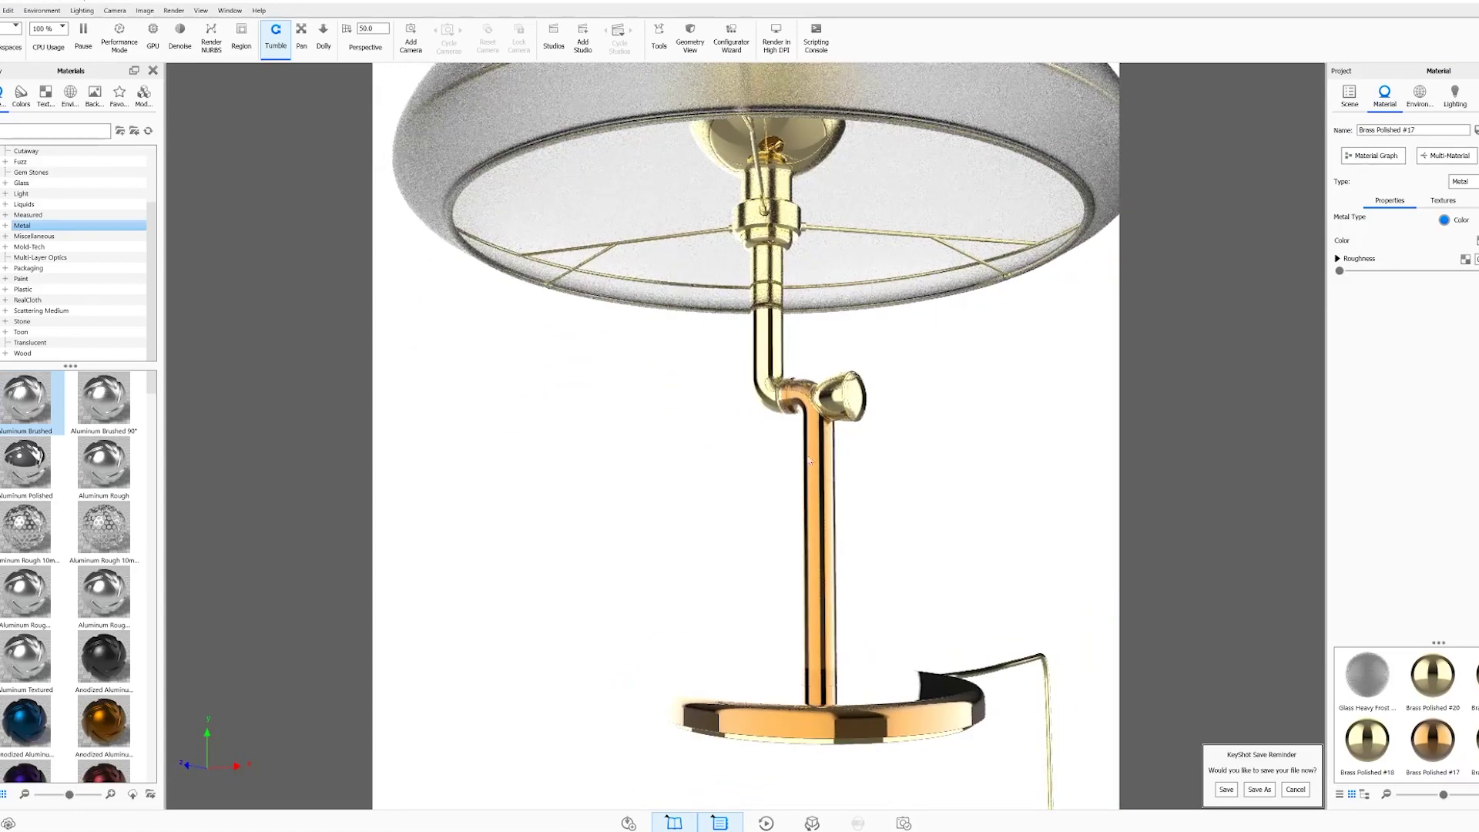
shift+right_click(774, 348)
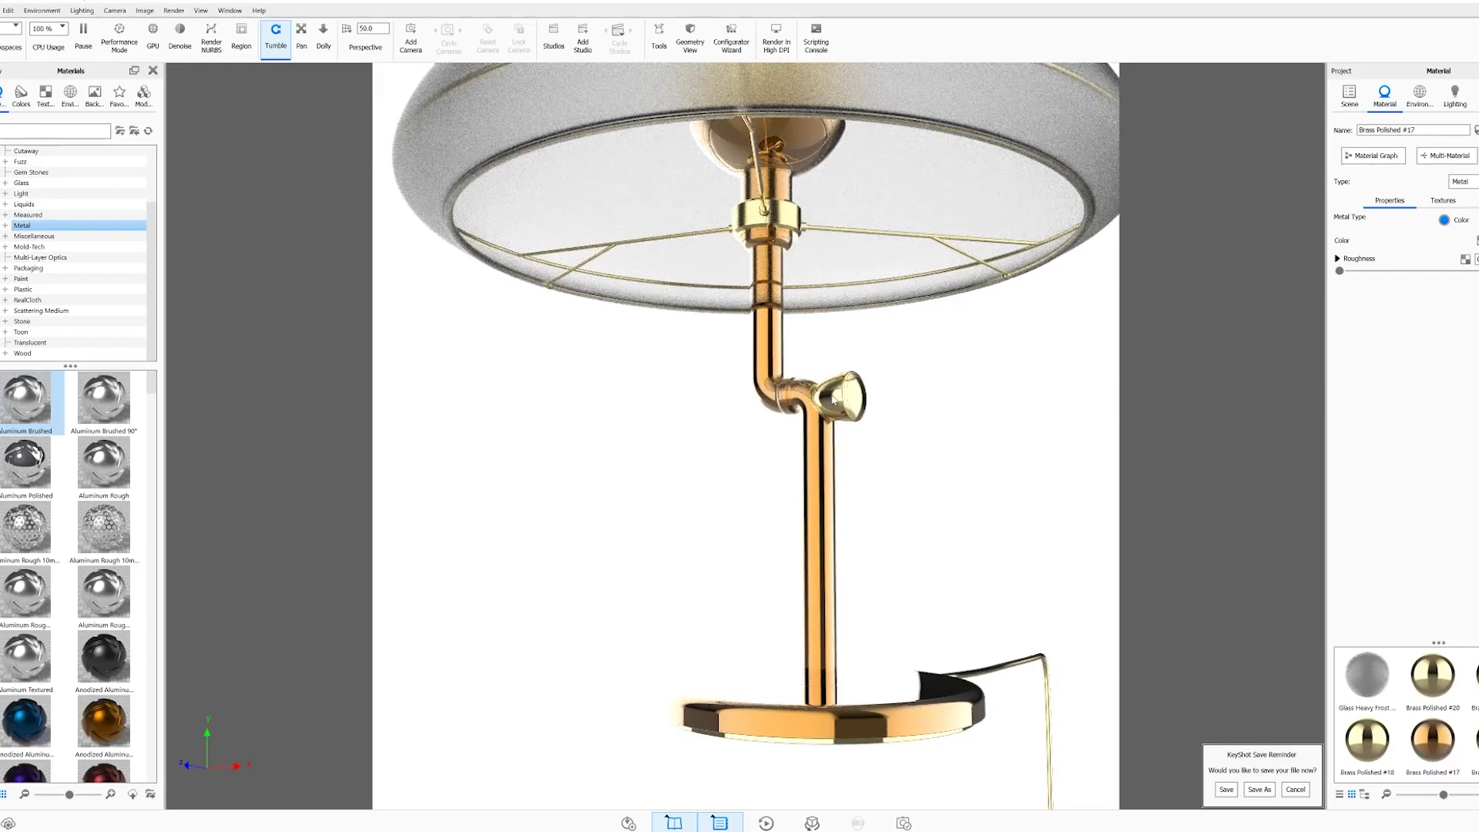
mouse_move(898, 436)
mouse_down()
mouse_move(822, 505)
mouse_move(876, 437)
mouse_up()
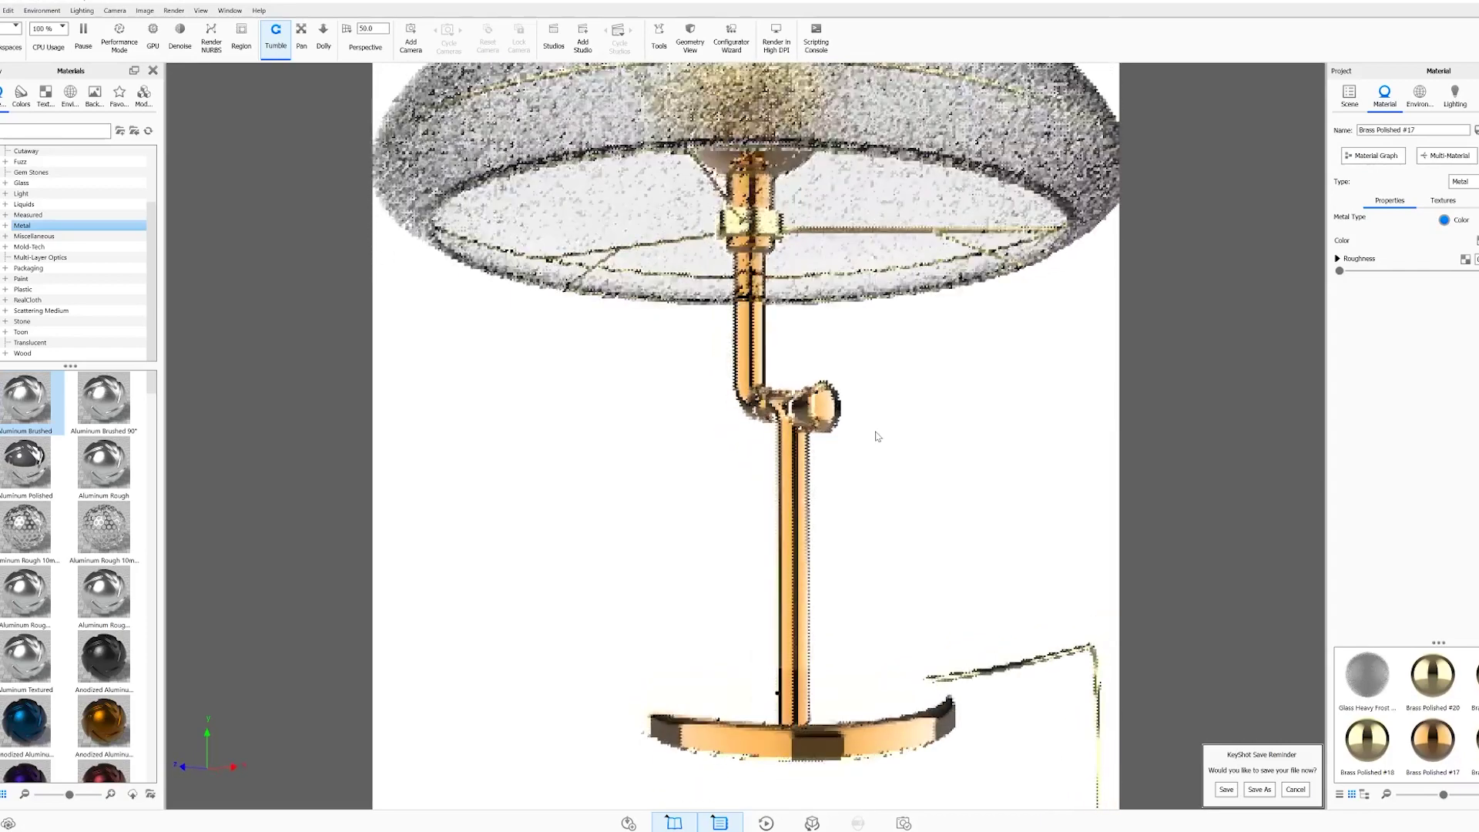
scroll(865, 568, down, 5)
drag(875, 518, 820, 557)
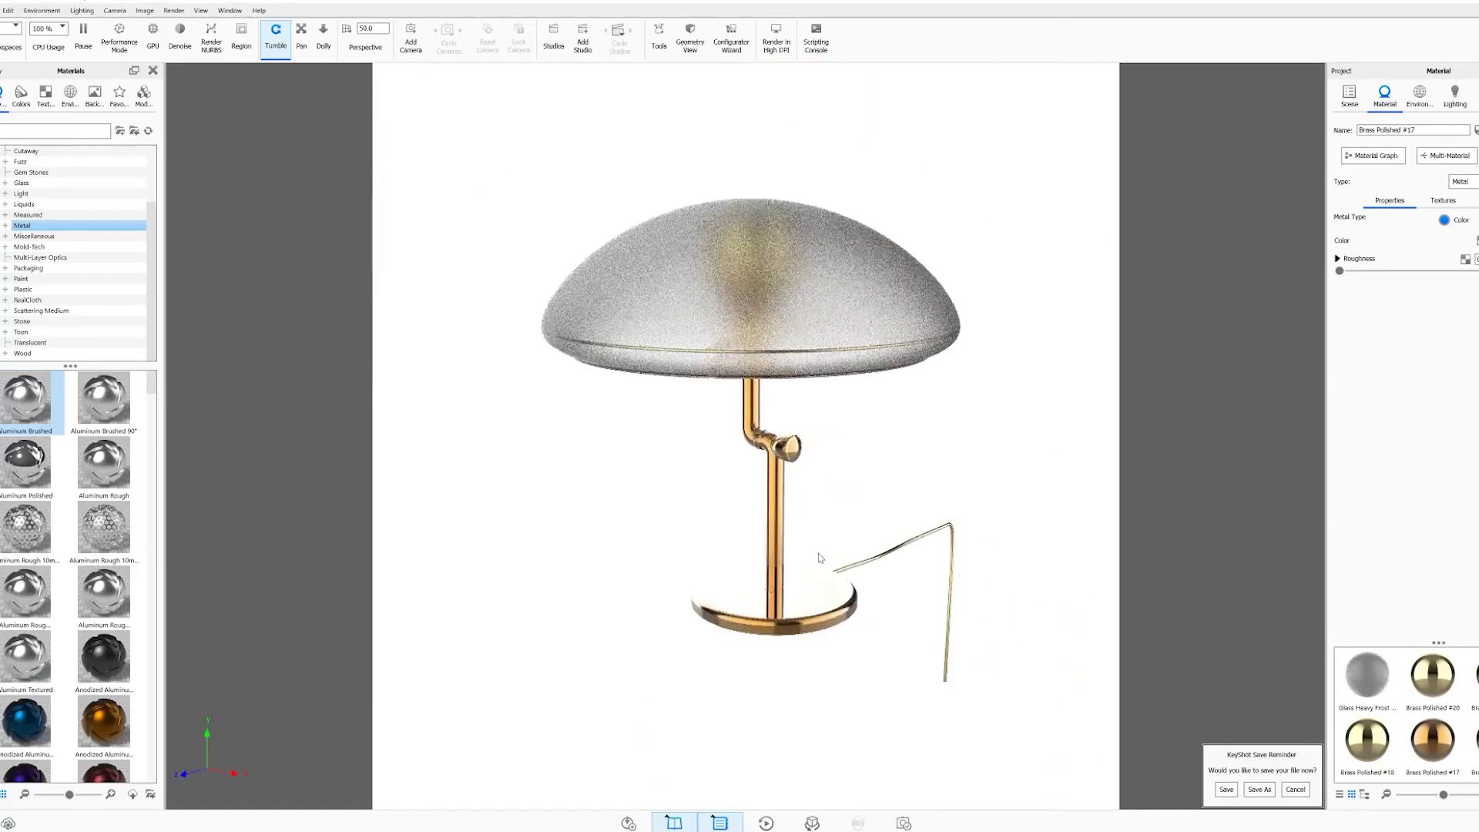
Rotate the lighting environment to change the reflections on the lamp base
scroll(821, 558, up, 3)
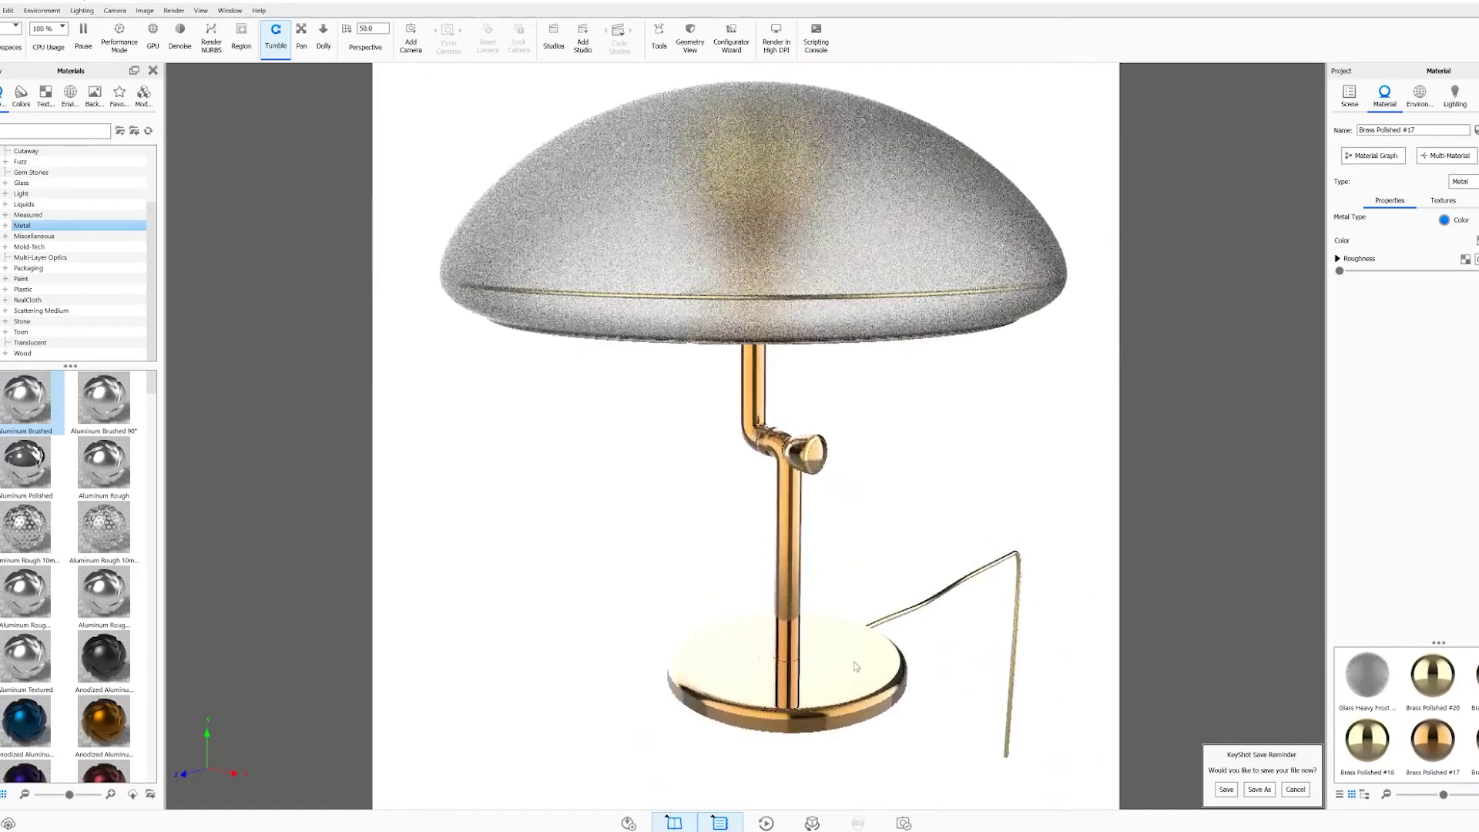
click(1420, 96)
drag(1417, 511, 1366, 510)
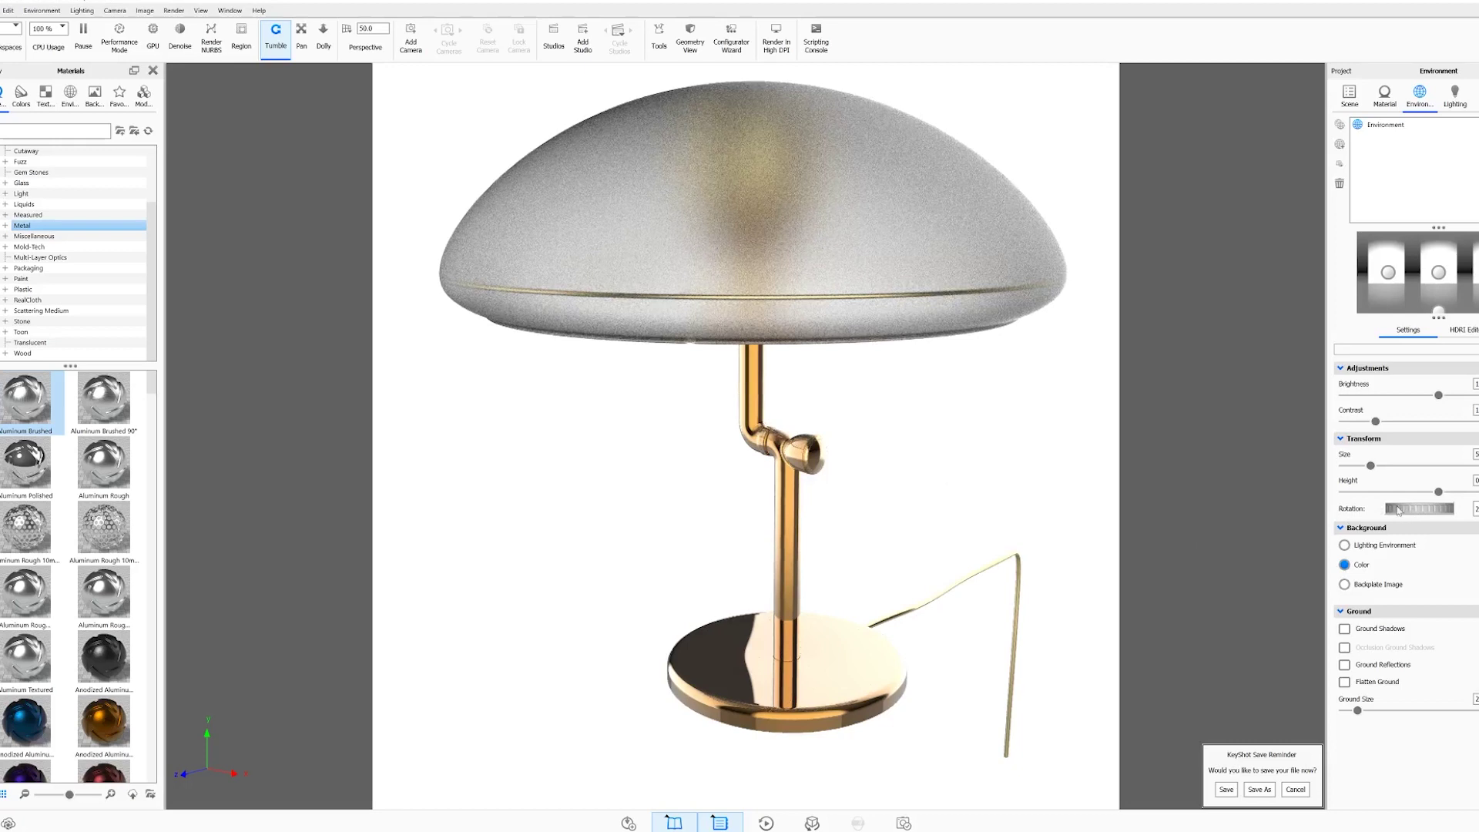
Lighten the stem and base's shared metal color to the golden tone #DFAA66
double_click(790, 509)
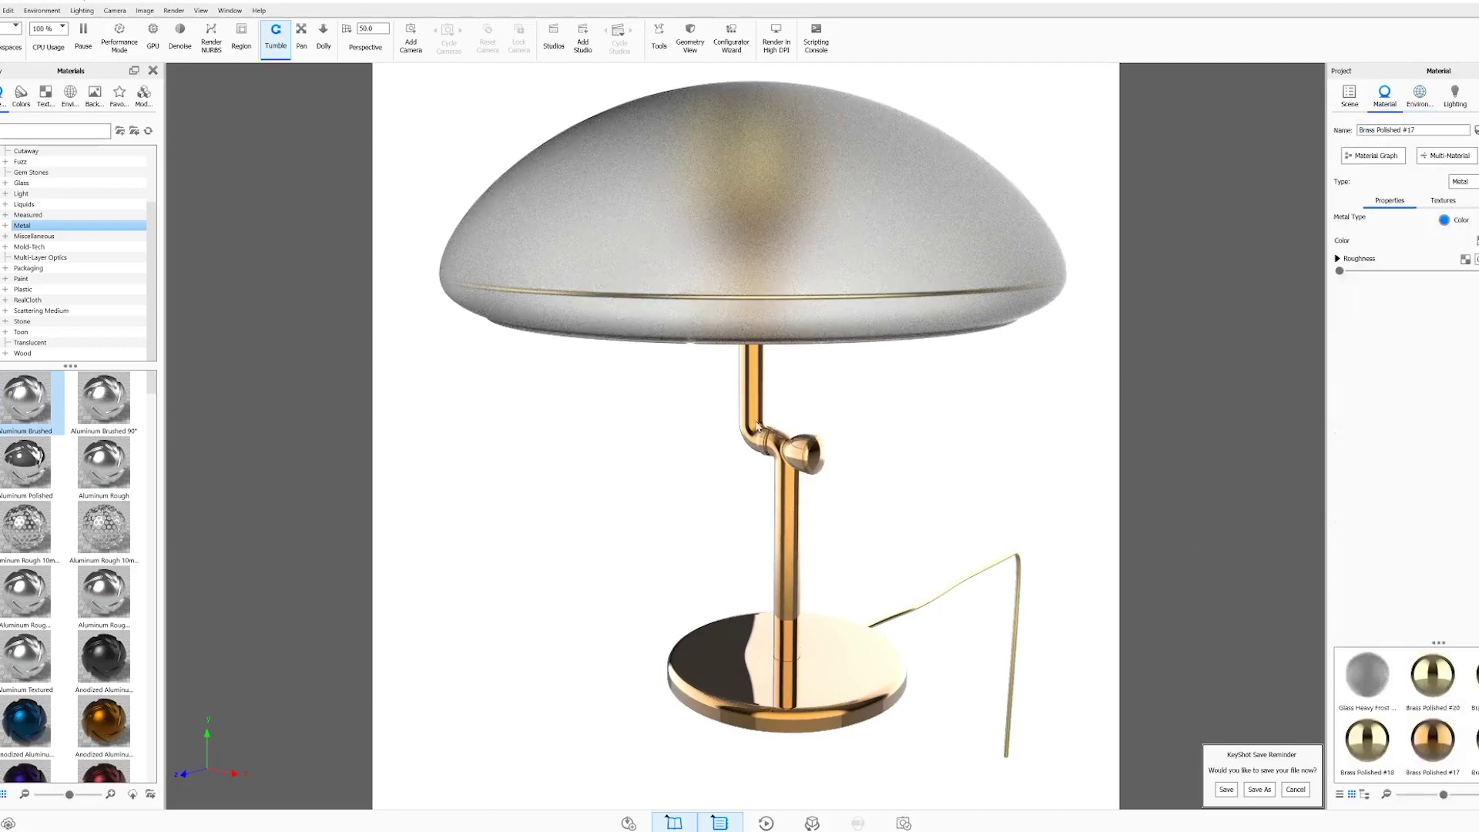
click(1475, 240)
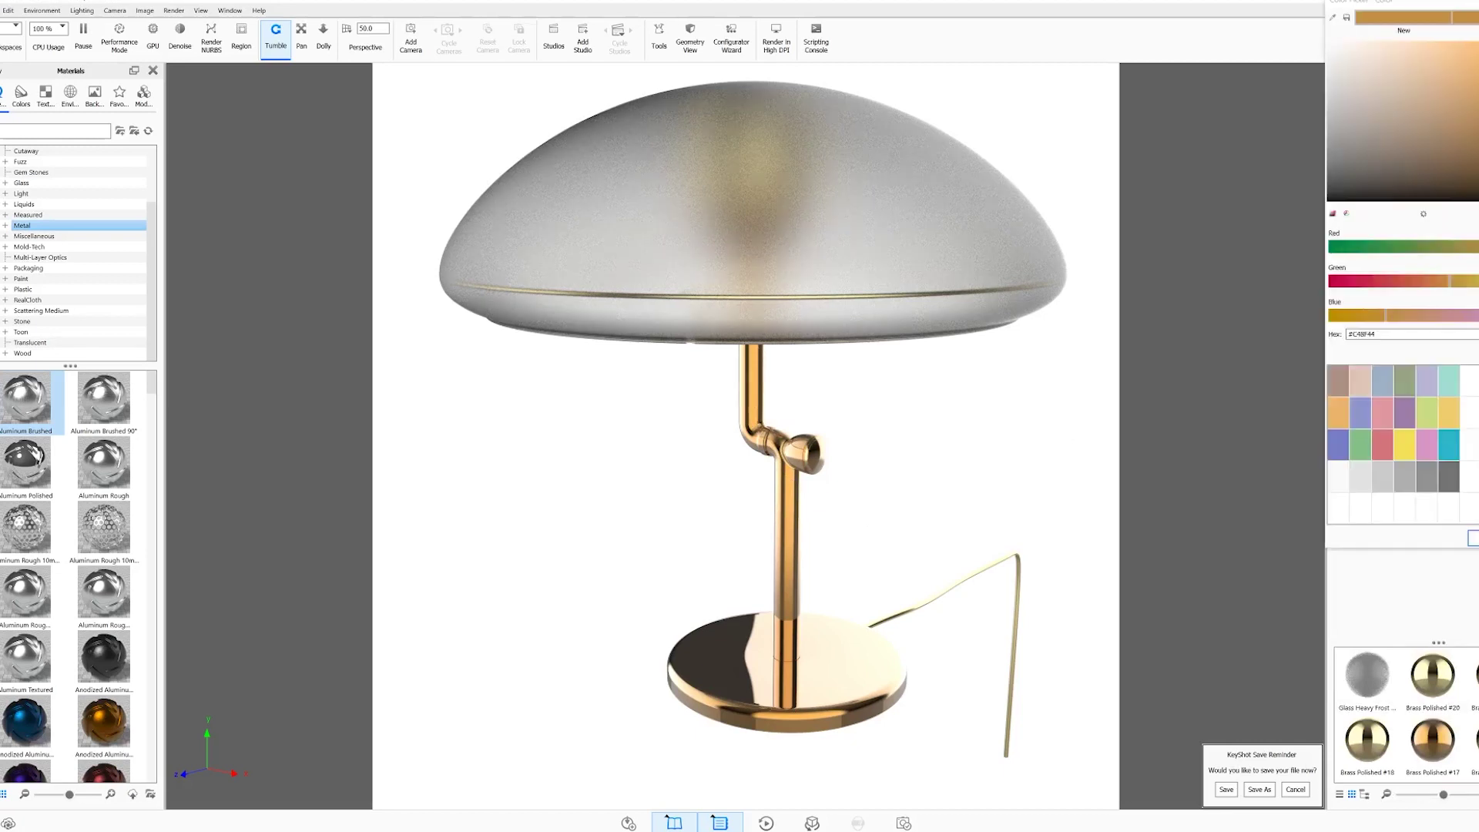
click(1458, 91)
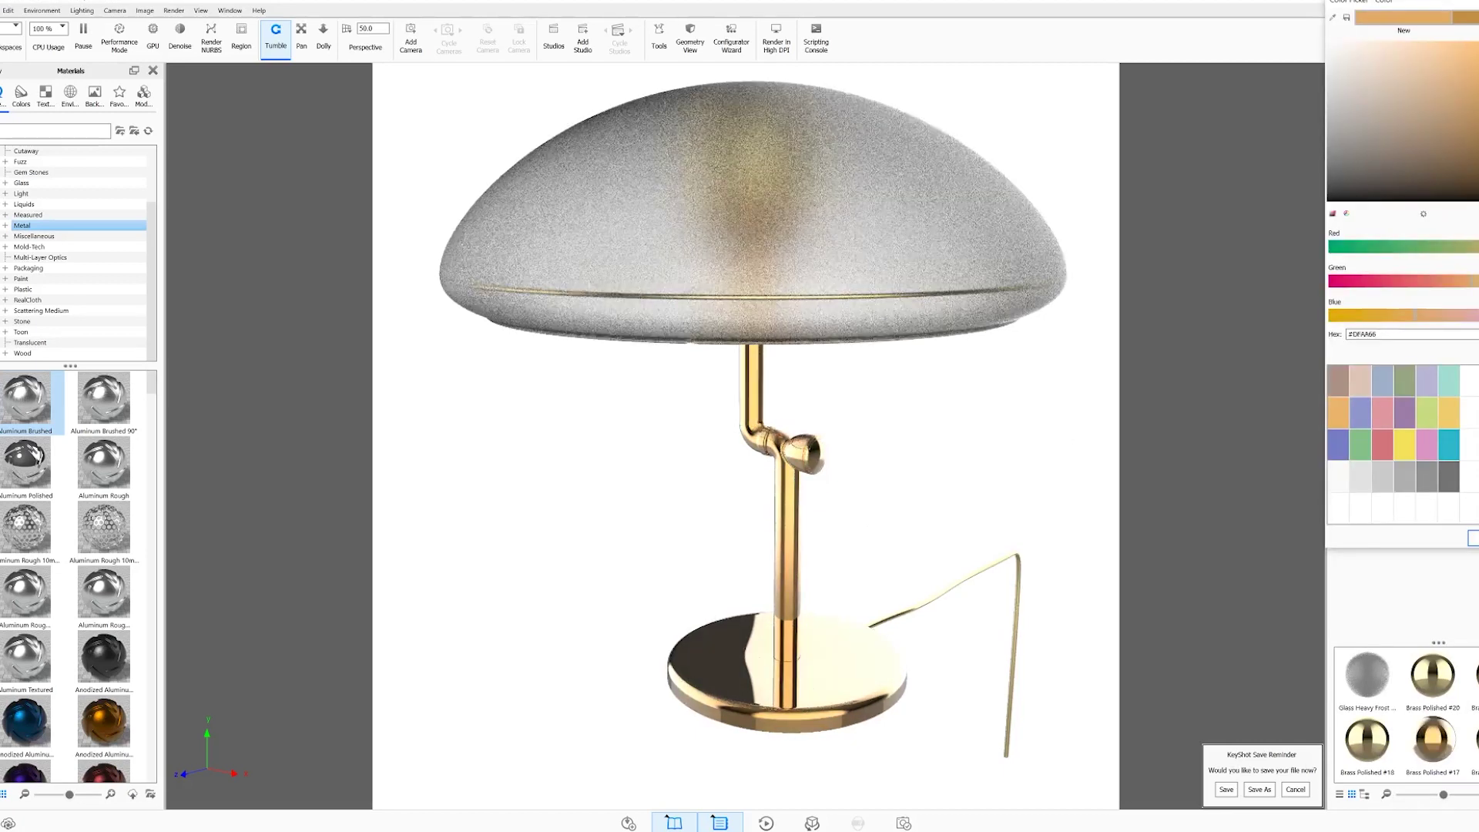
click(775, 437)
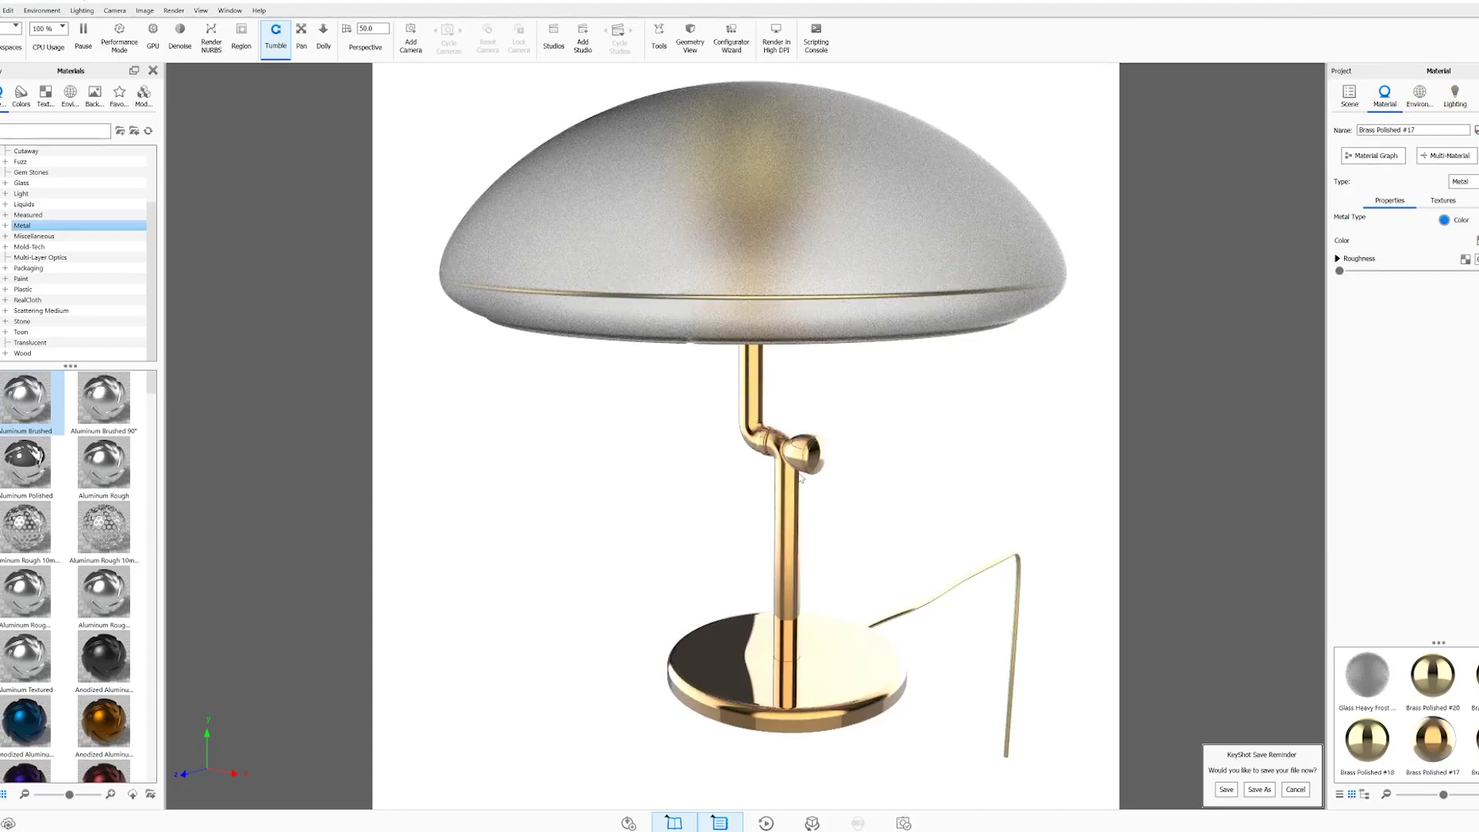
Add a Noise bump texture to the golden metal of the stem and base and reduce its scale to a fine grain
scroll(802, 478, up, 3)
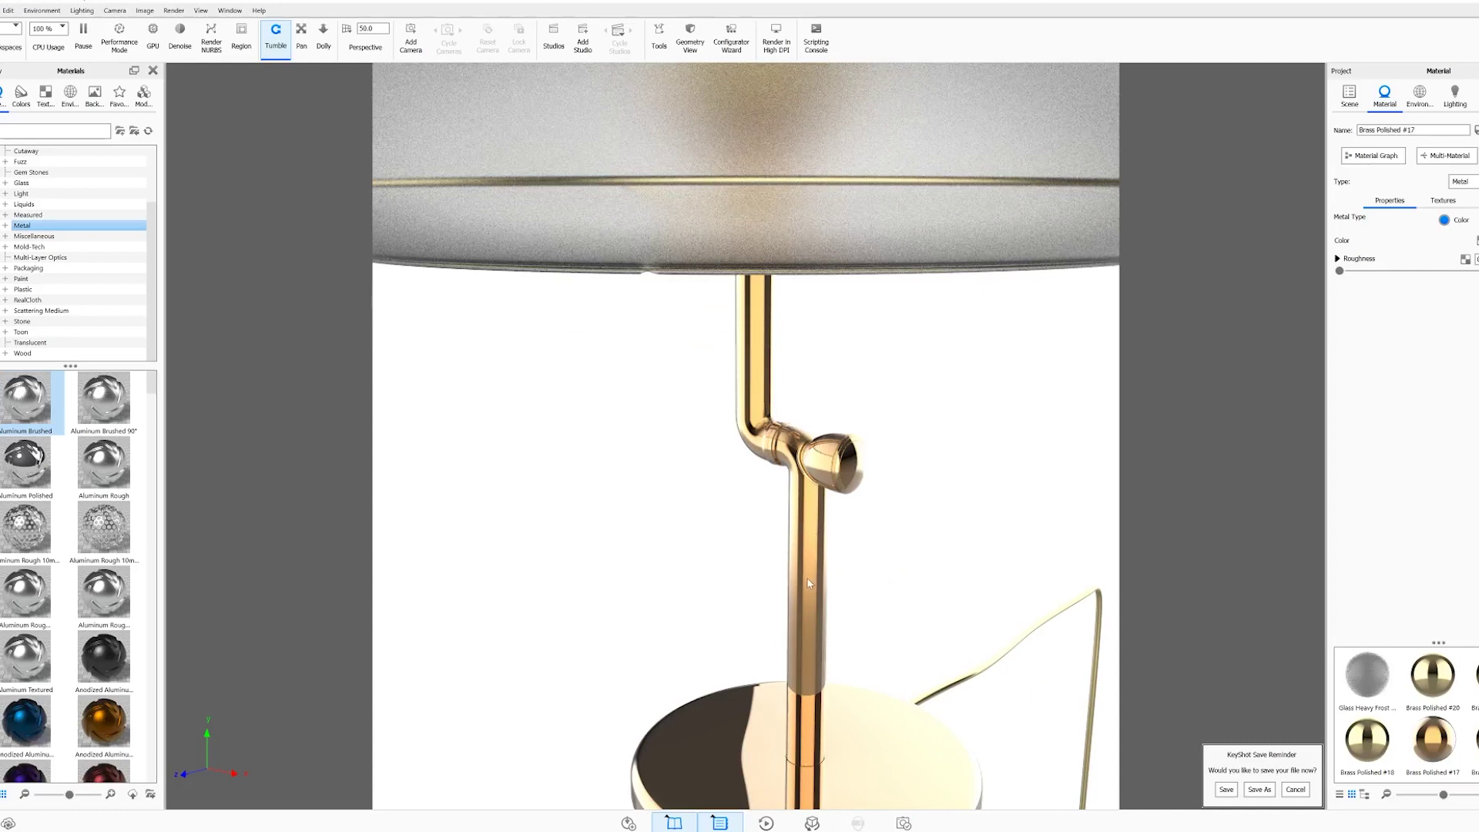
scroll(808, 583, down, 3)
scroll(766, 397, up, 3)
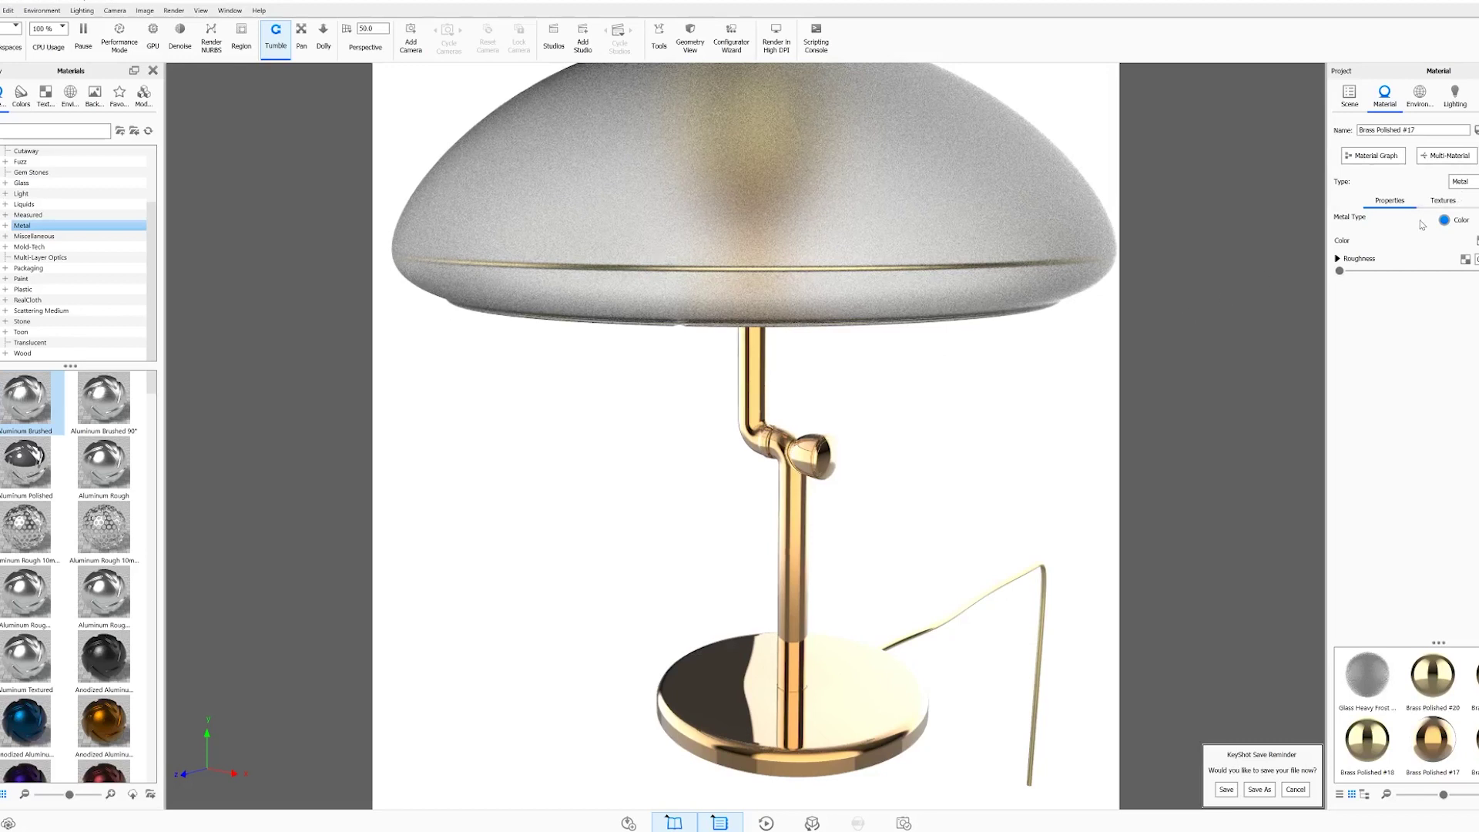
click(1443, 201)
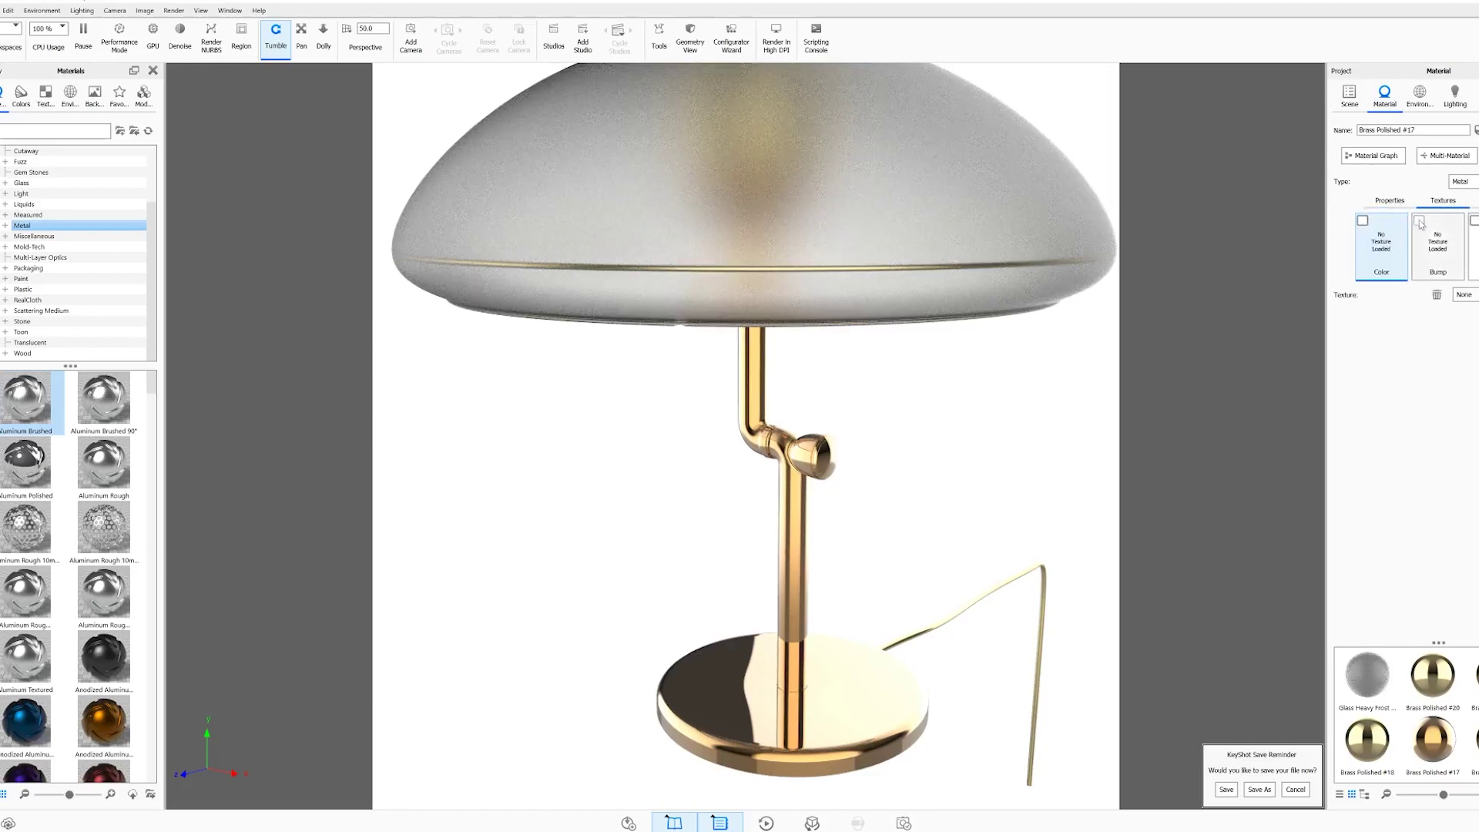
click(1448, 251)
click(1463, 294)
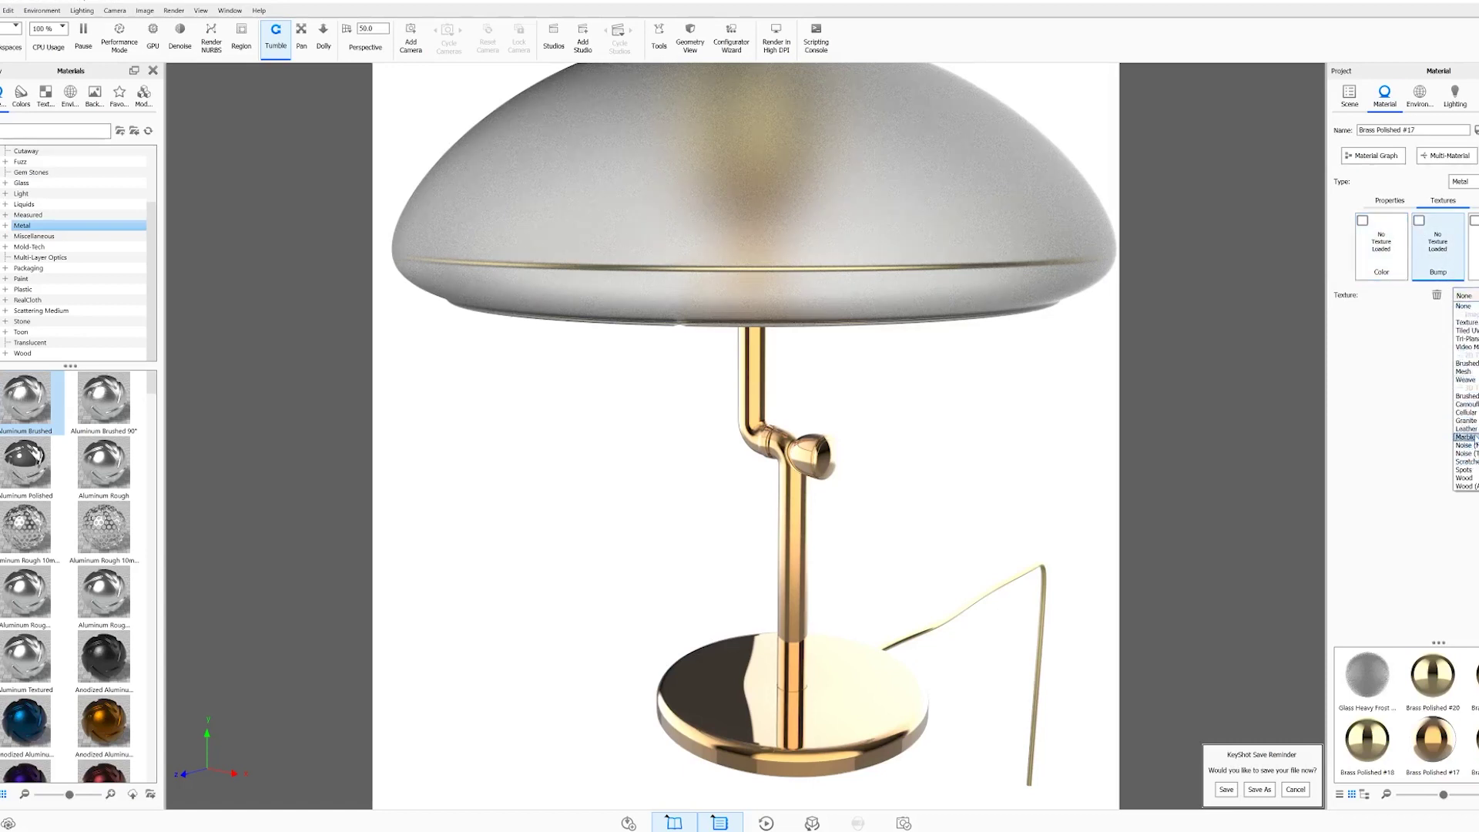
click(1467, 454)
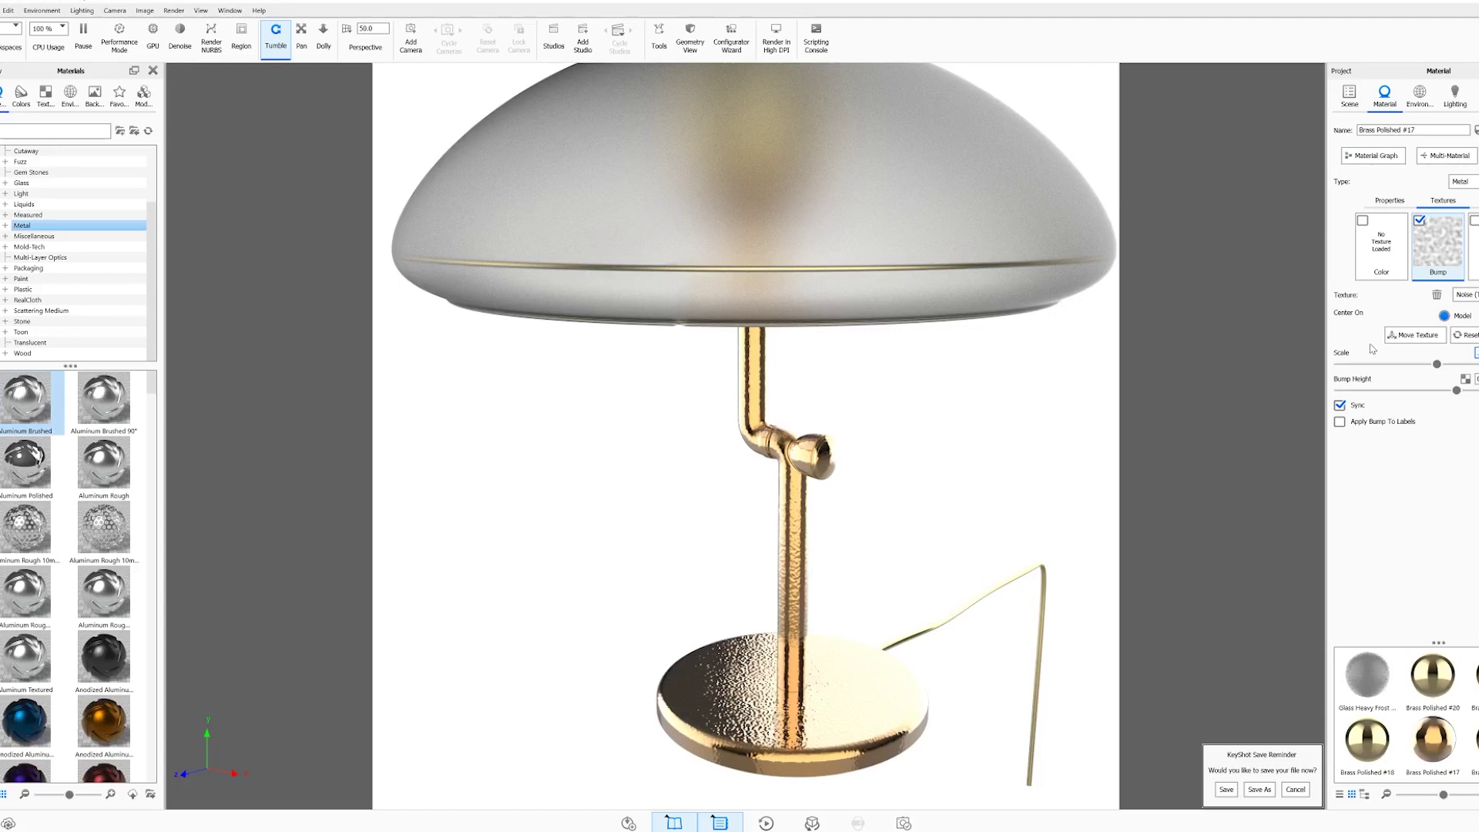
scroll(1372, 349, down, 2)
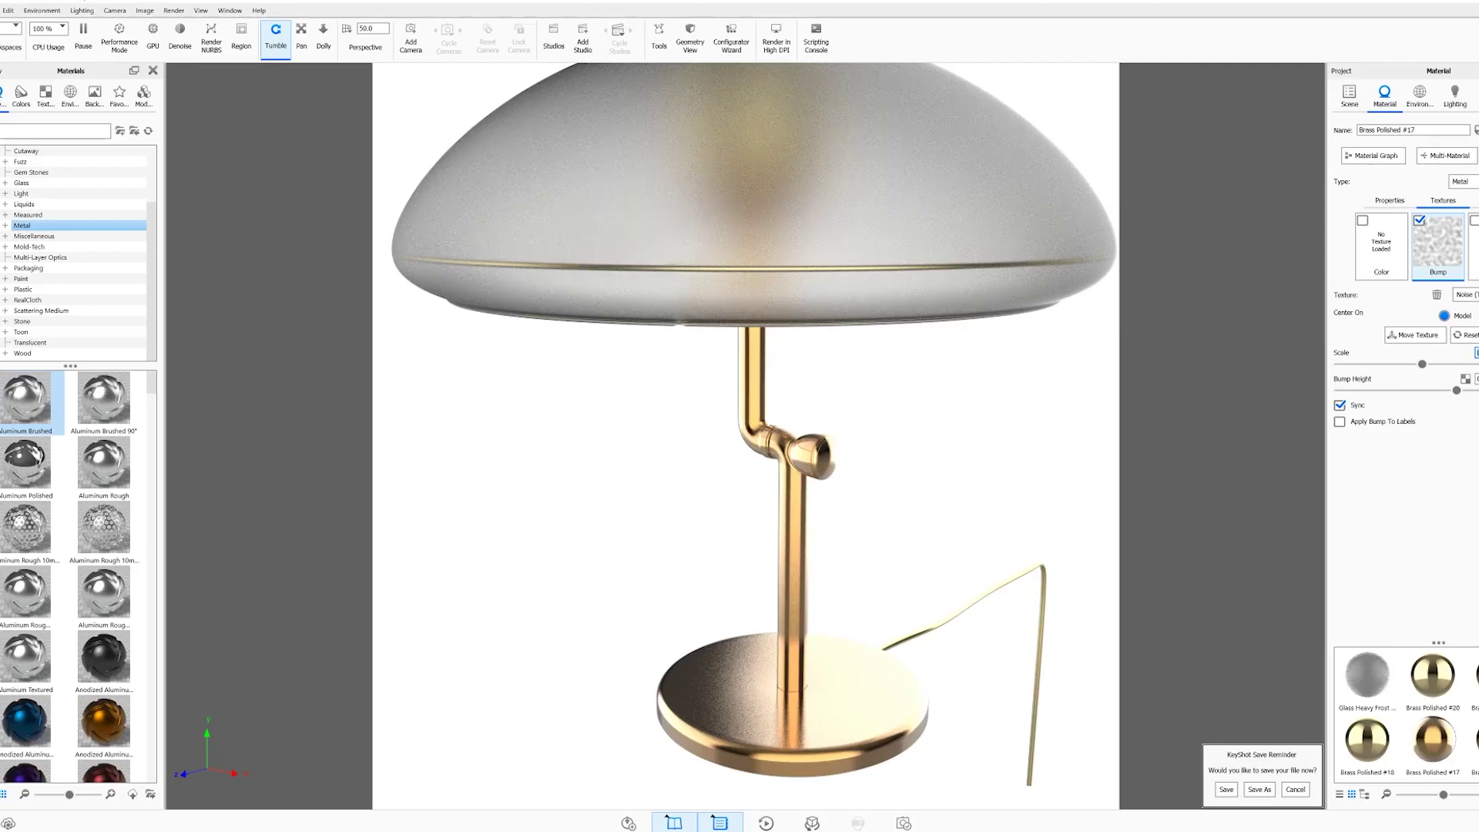
Search the material library for "soft" and apply Soft Rough Grey to the power cord
scroll(858, 627, down, 5)
mouse_move(1017, 655)
mouse_down()
mouse_move(874, 632)
mouse_move(852, 686)
mouse_up()
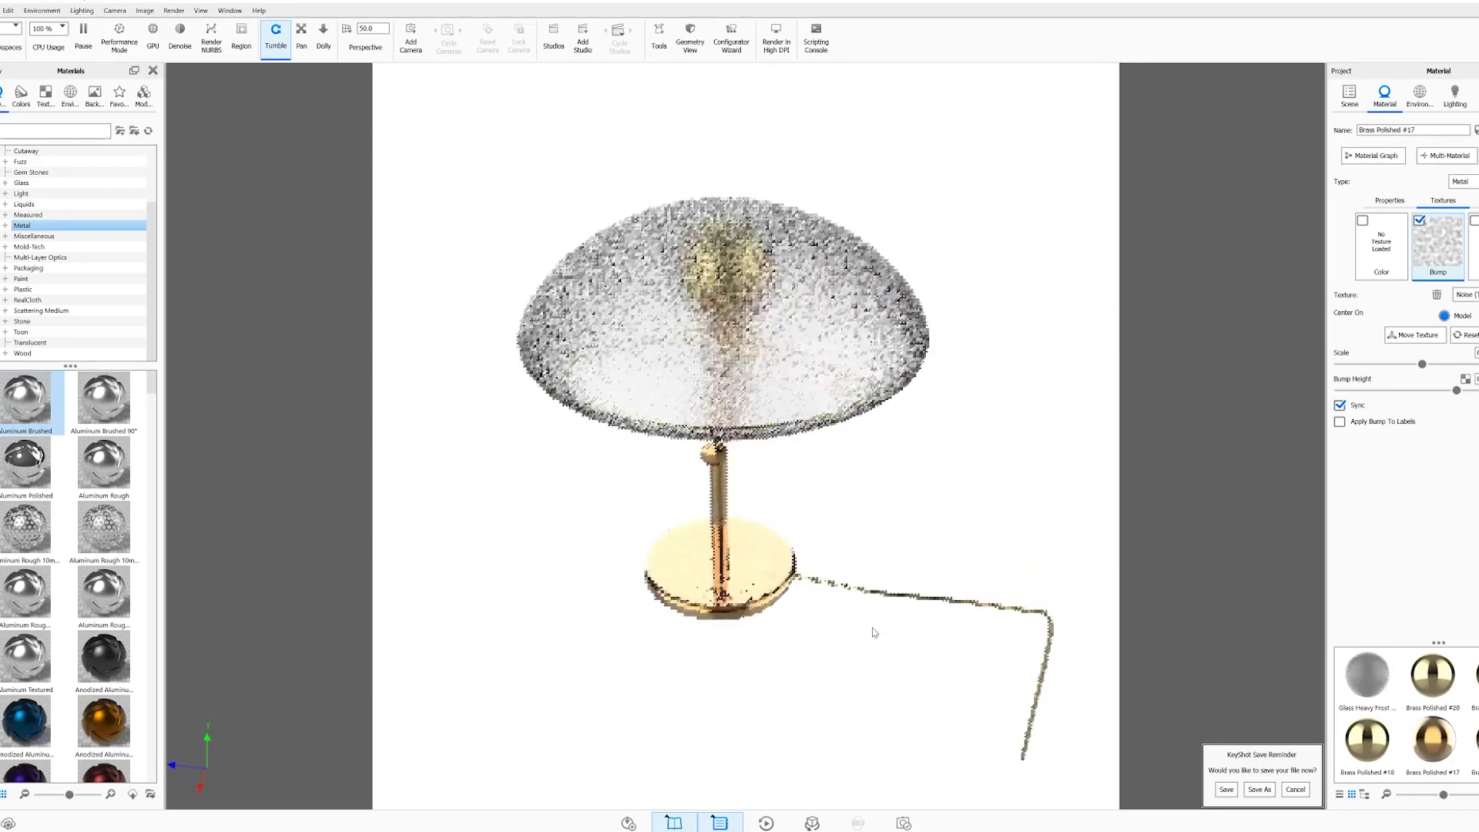
key(Down)
key(Down)
key(Down)
key(Down)
key(Down)
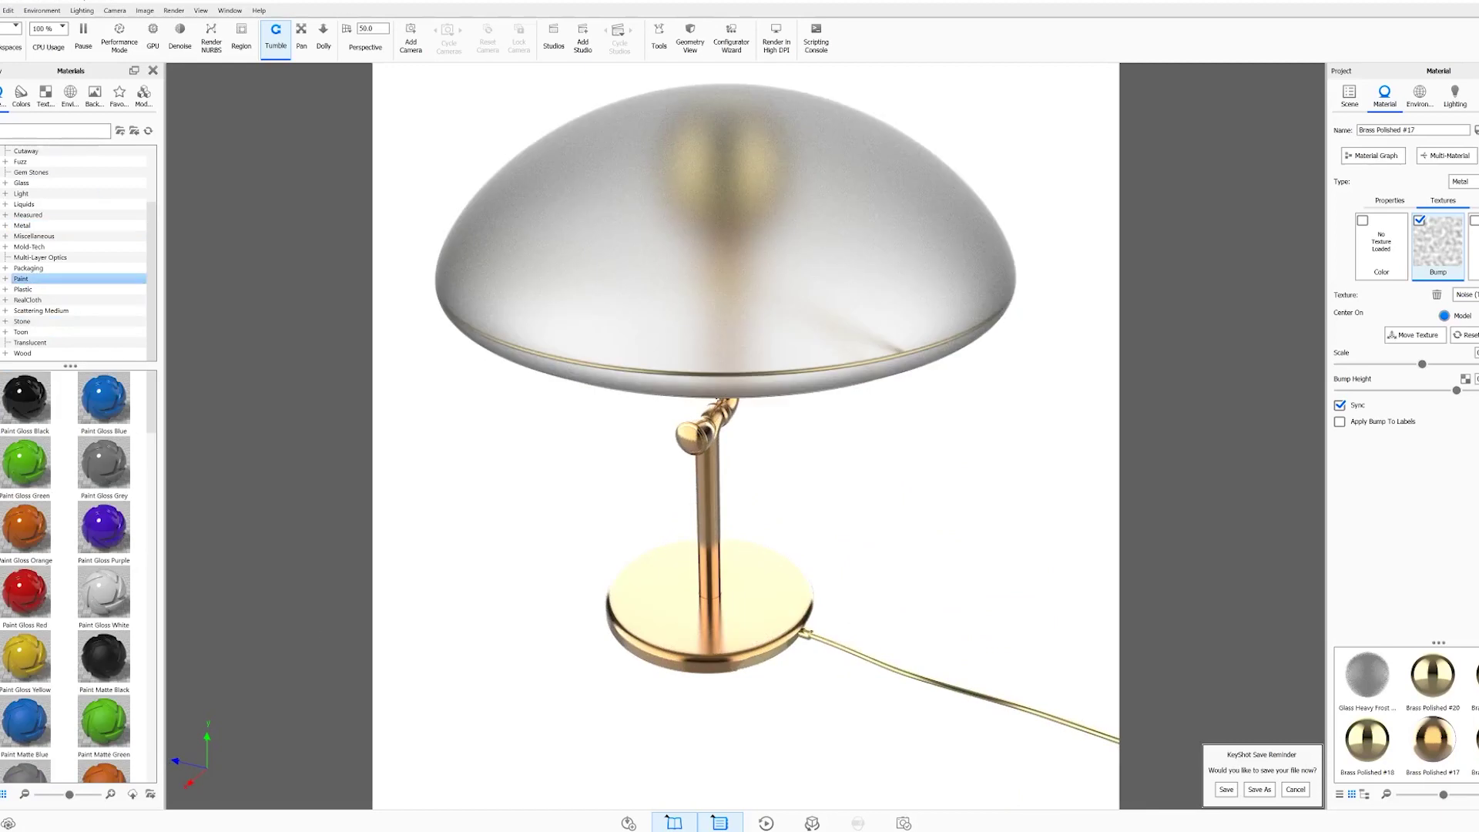
text(soft)
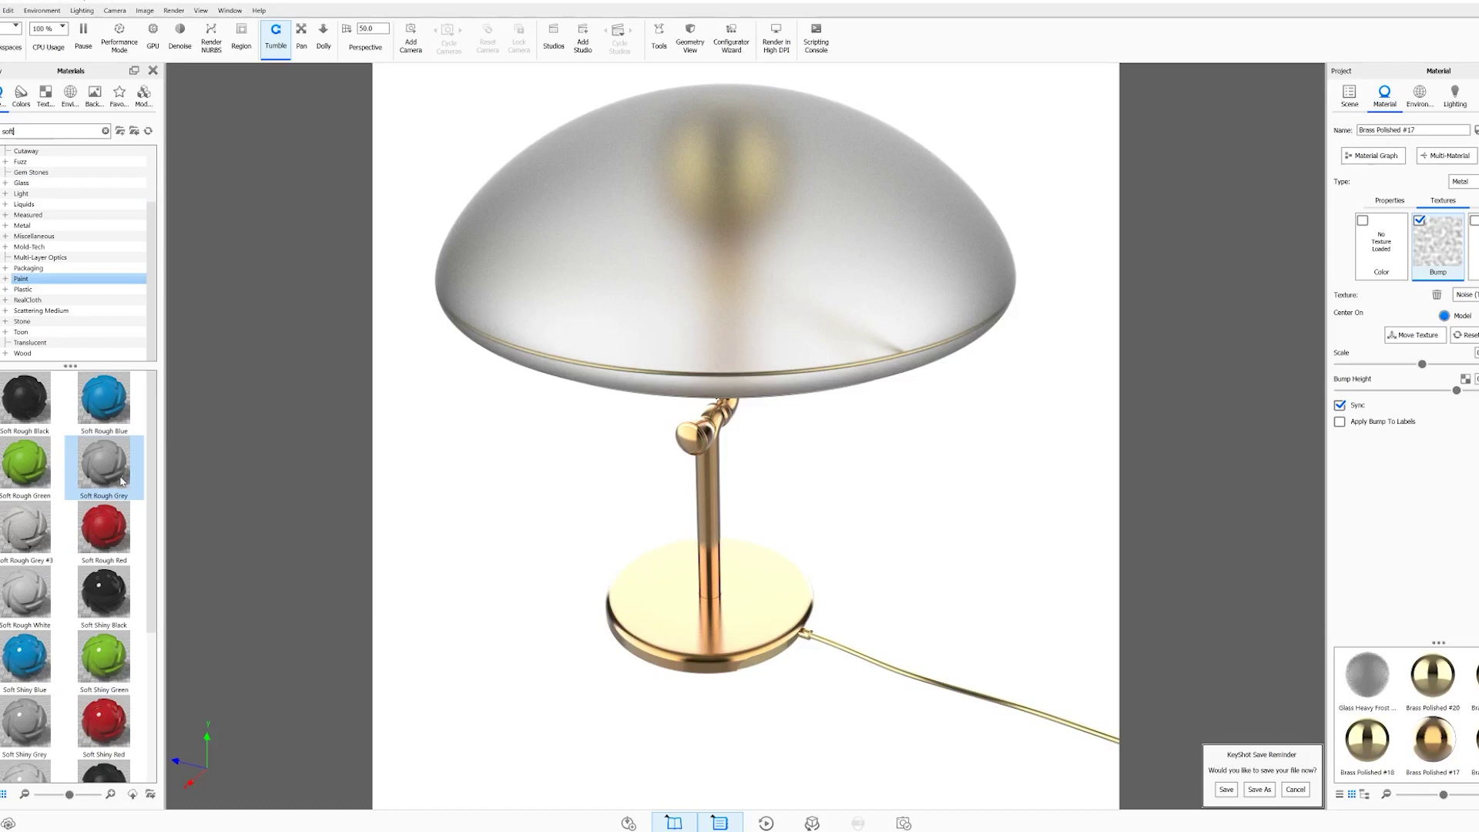
drag(105, 478, 892, 770)
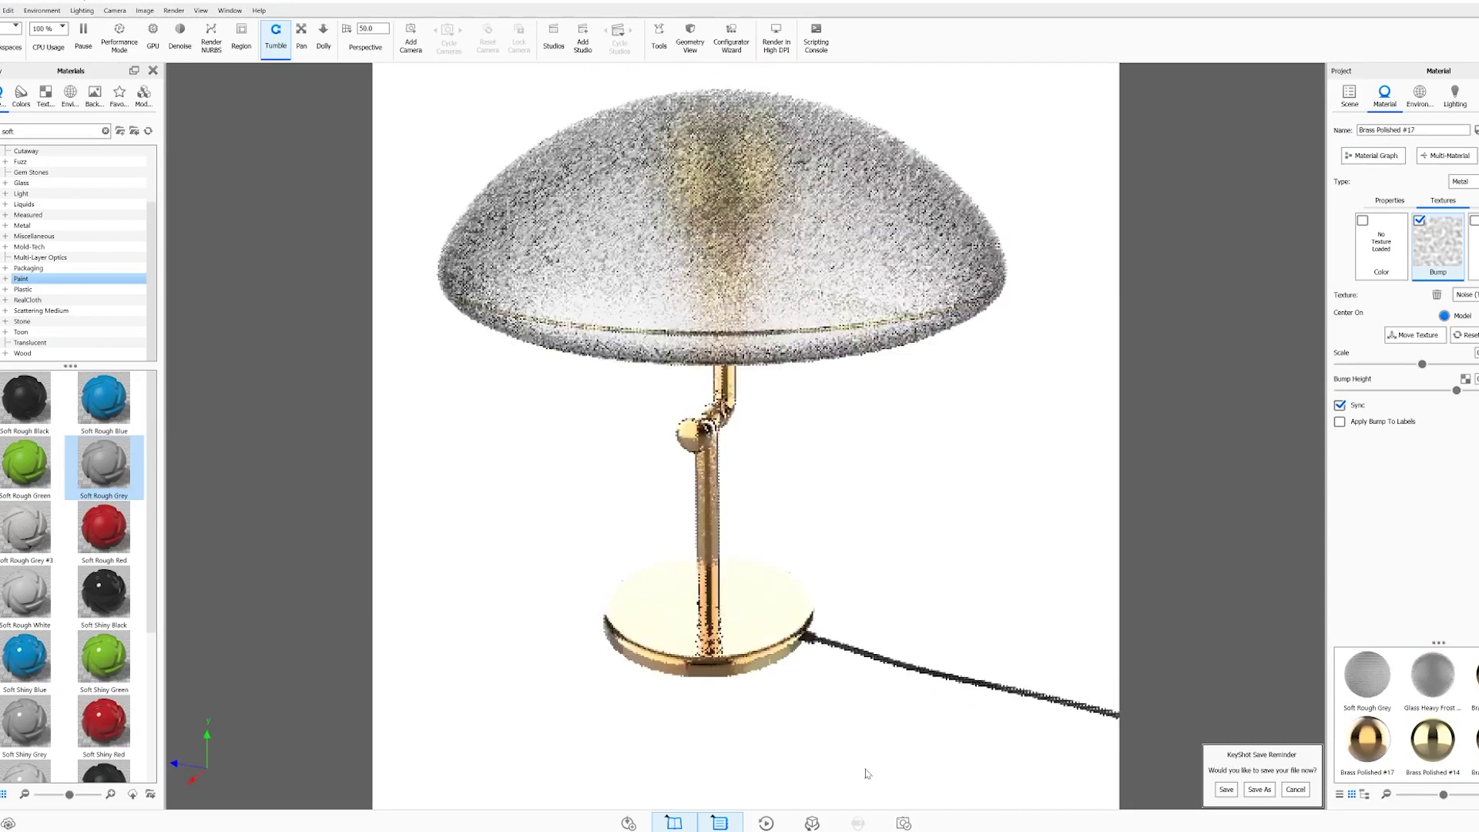
Lighten the surface color of the power cord's Soft Rough Grey material
double_click(829, 647)
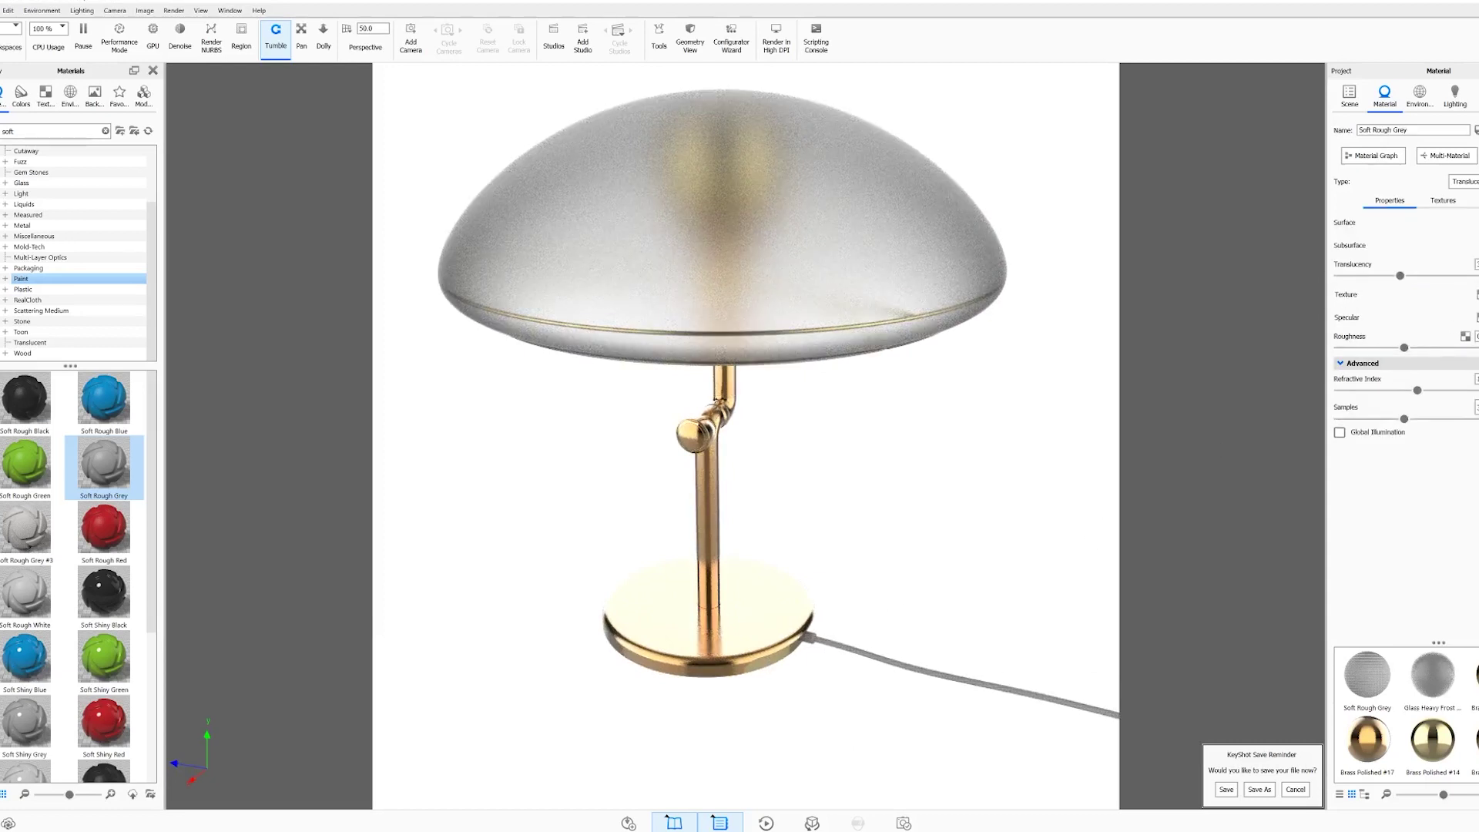
click(1475, 223)
drag(1356, 92, 1315, 69)
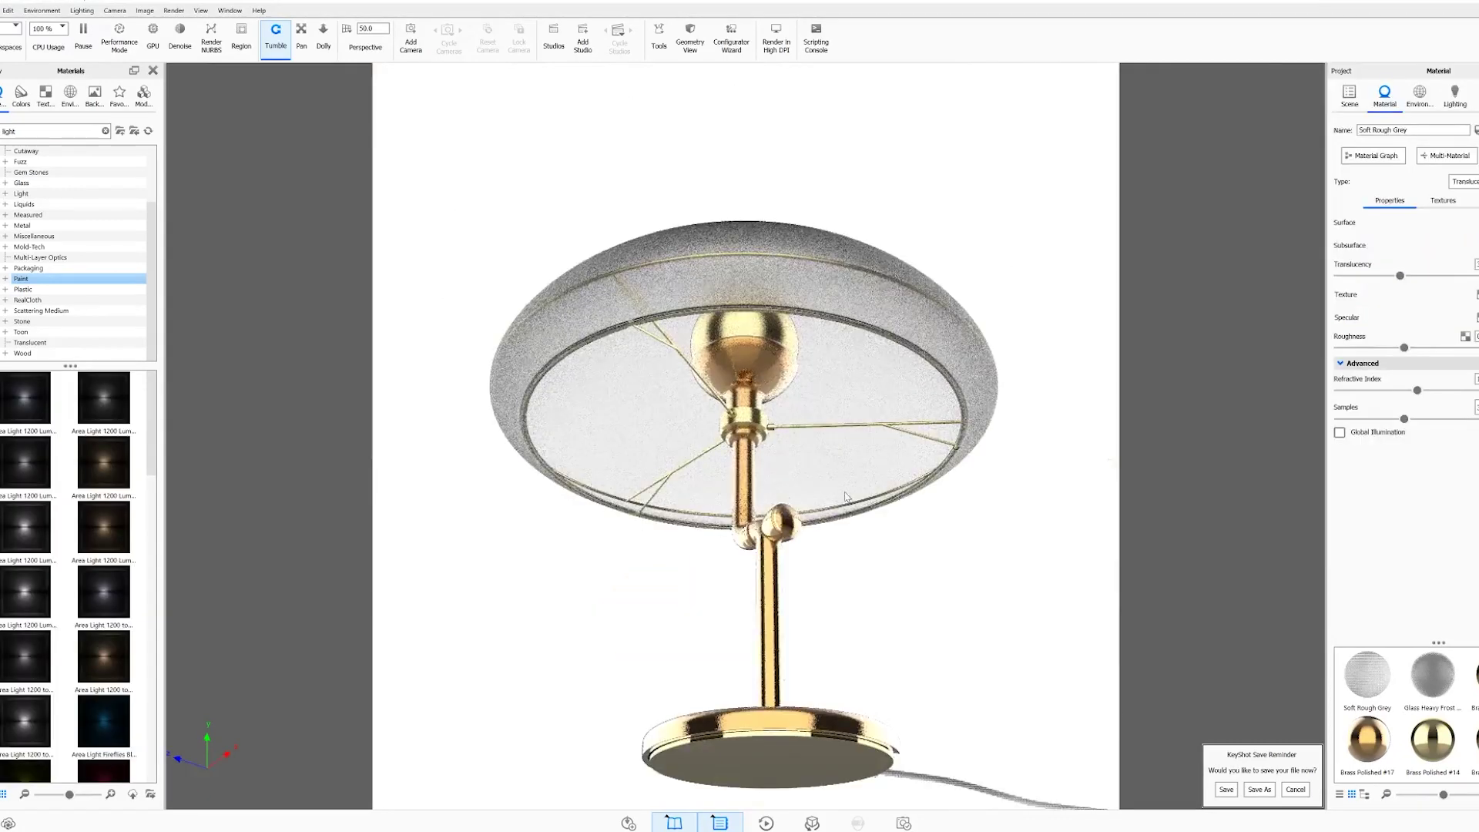
Clear the material search and apply the Emissive Warm light material to the round bulb under the shade
drag(845, 497, 836, 684)
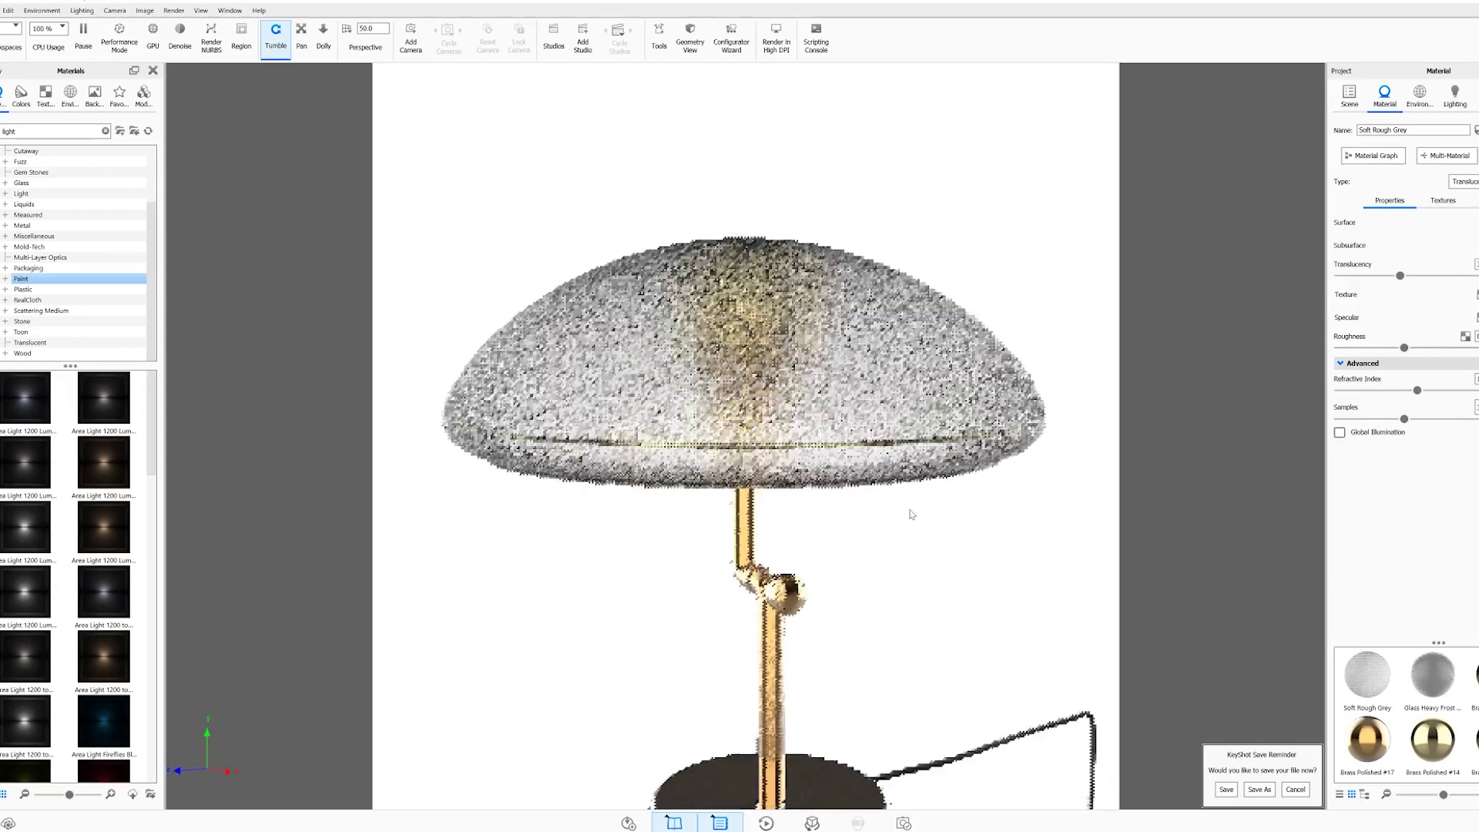
drag(912, 512, 724, 329)
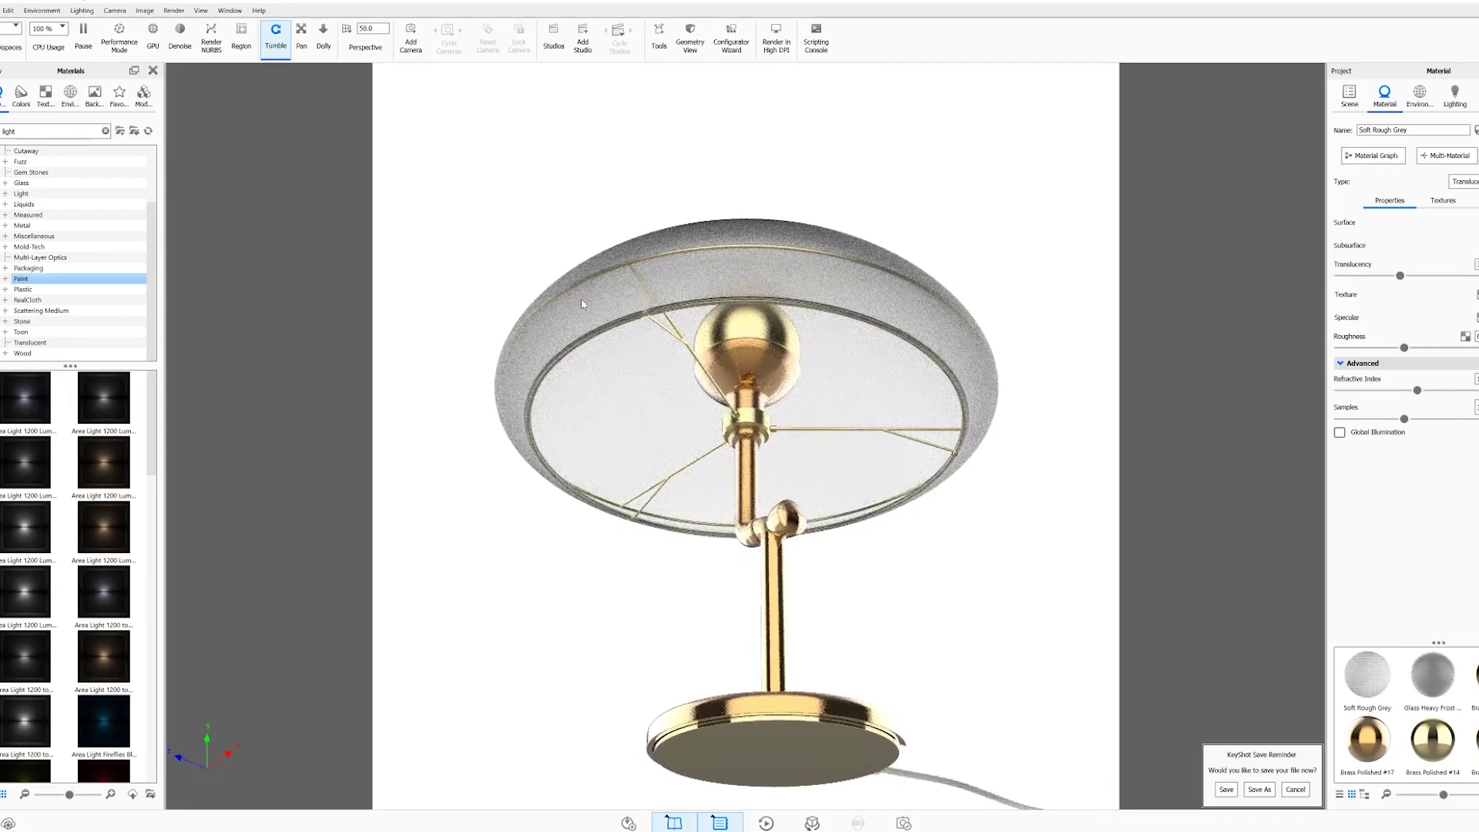
scroll(809, 335, up, 3)
drag(810, 334, 709, 314)
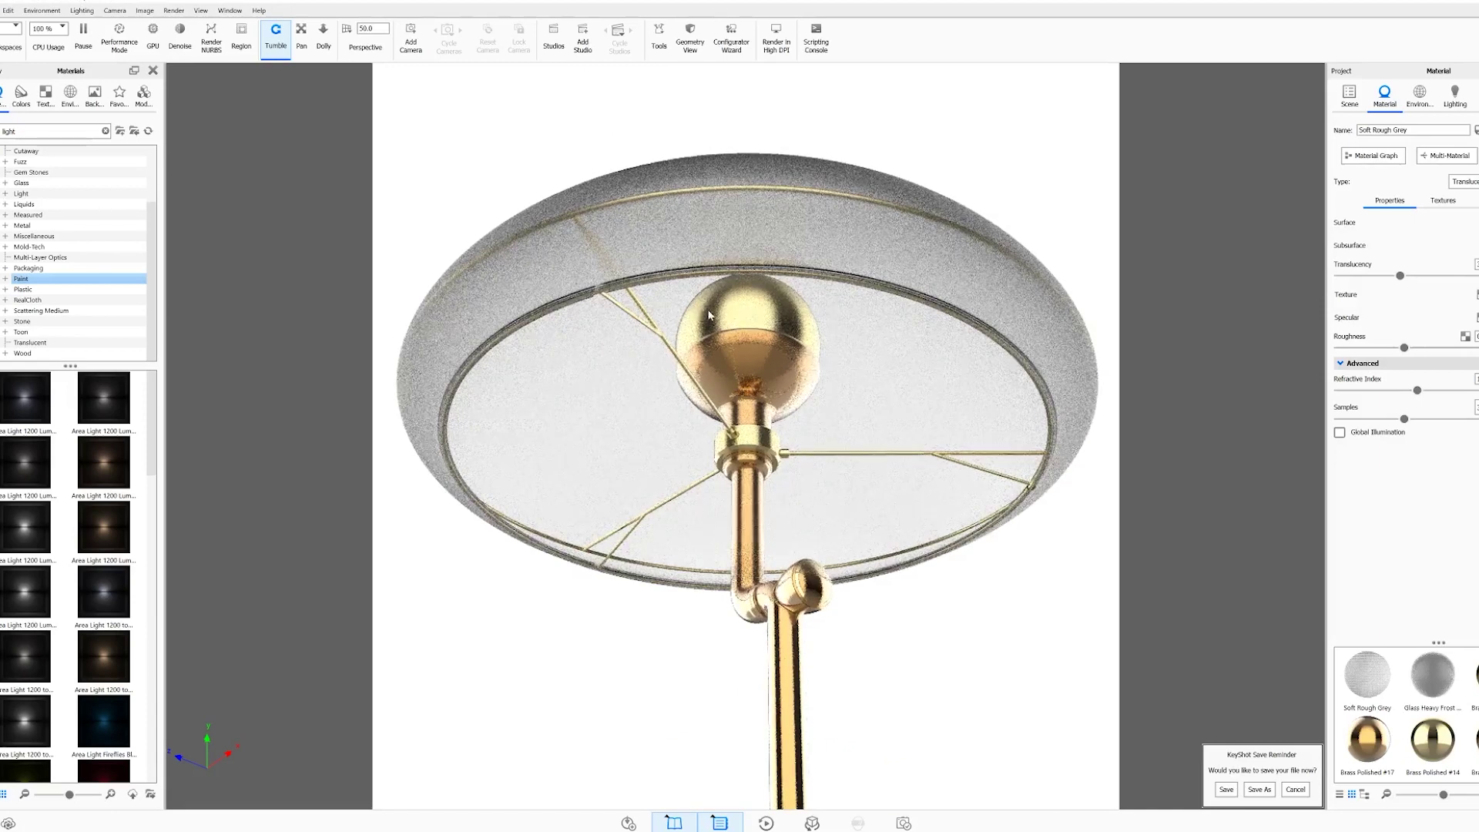
double_click(19, 131)
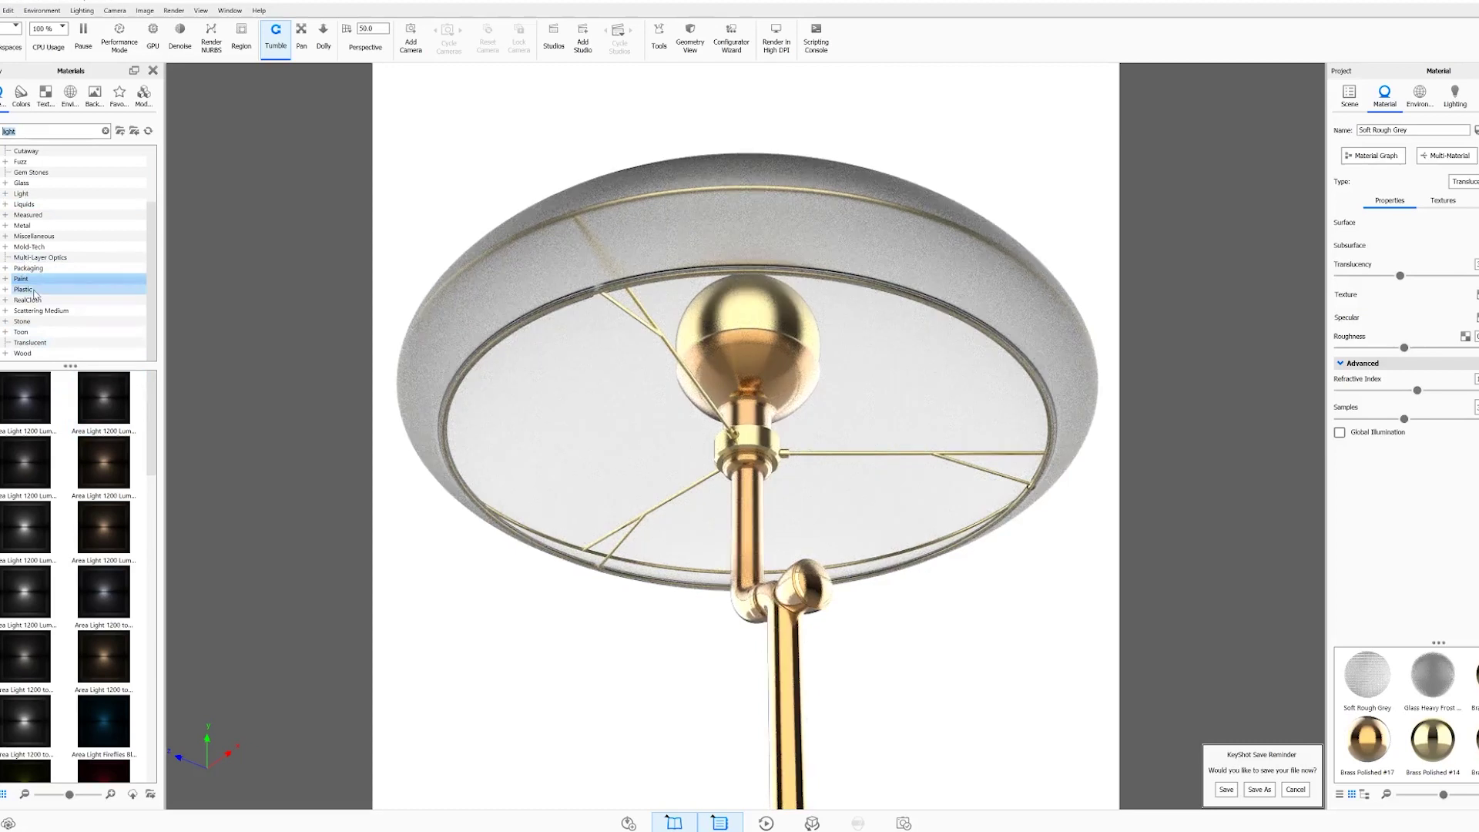
key(BackSpace)
click(21, 194)
scroll(29, 564, down, 5)
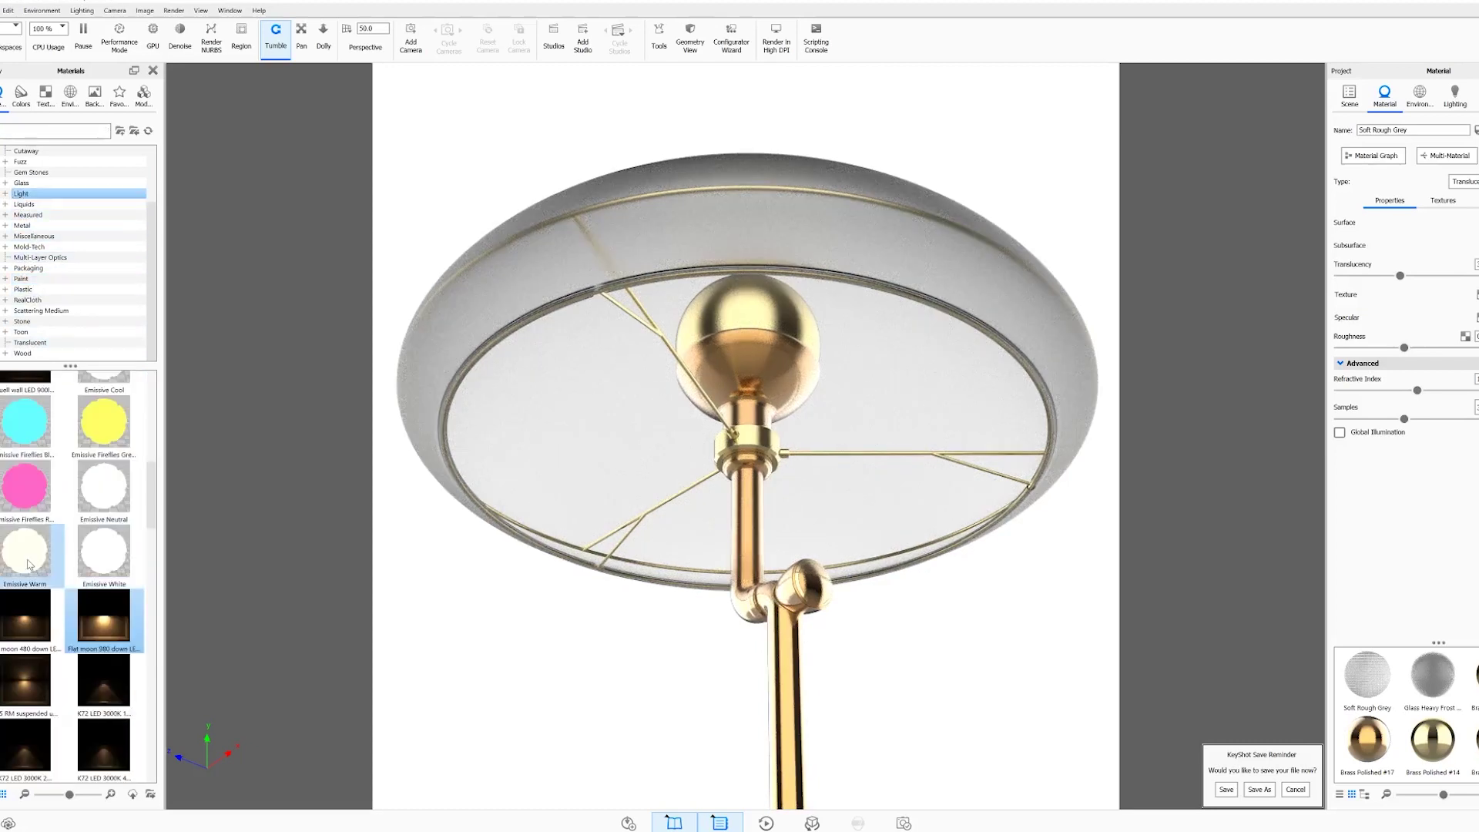
drag(27, 561, 752, 343)
Tint the lampshade's Glass Heavy Frost Grey material with the warm yellow color #E9CE7A
drag(876, 355, 799, 445)
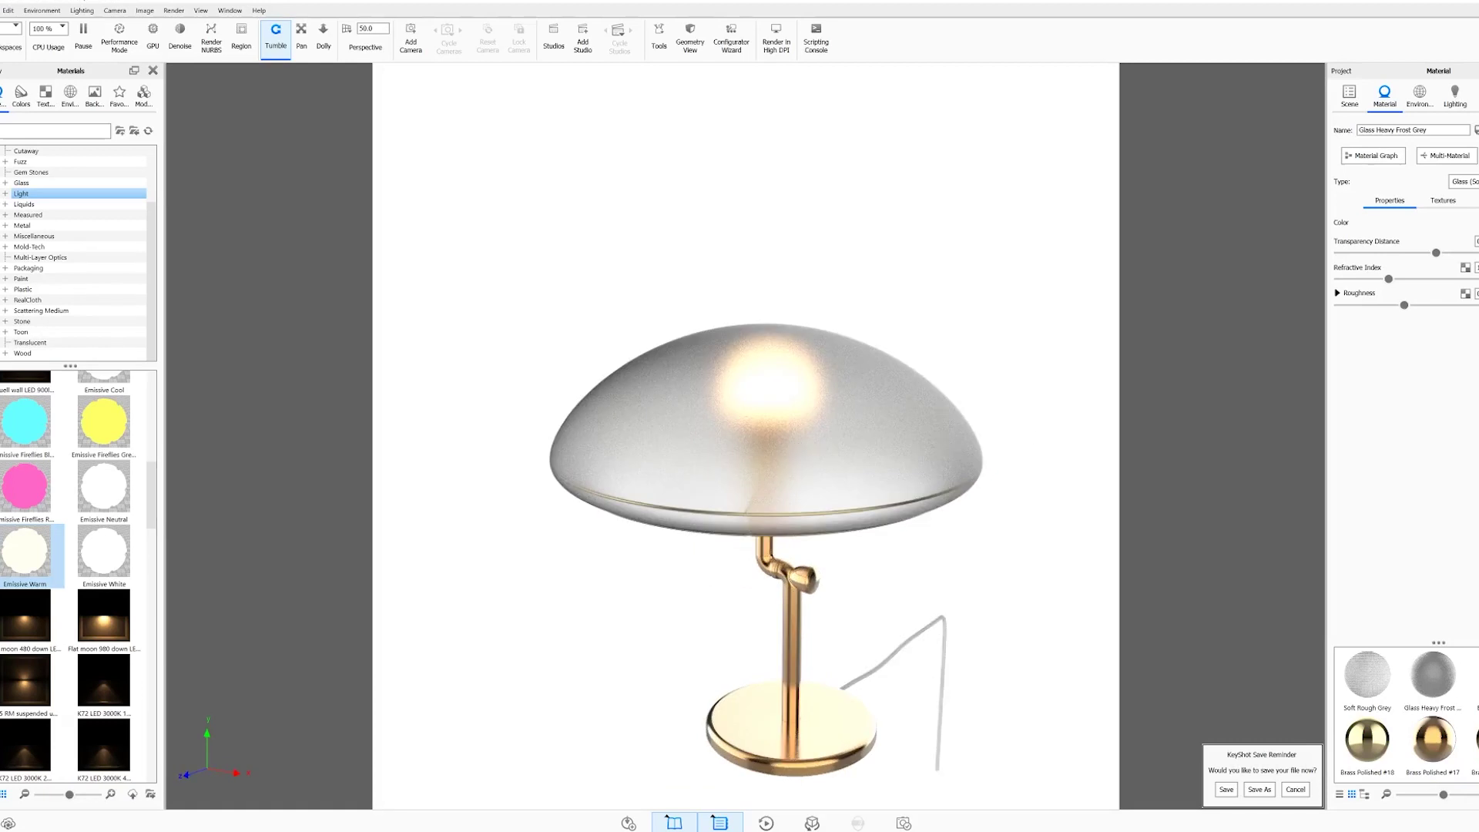
click(1472, 222)
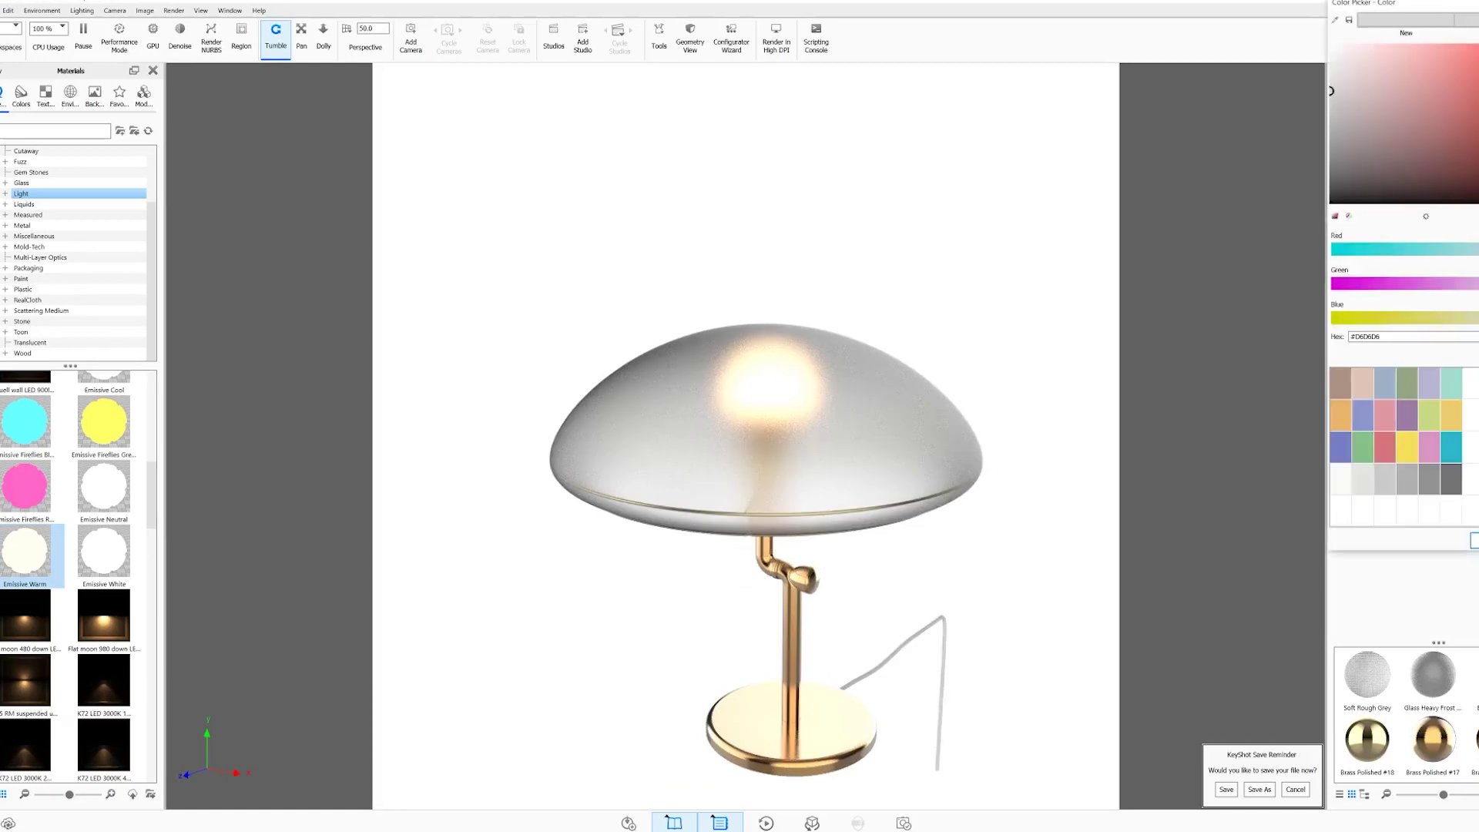
click(1399, 202)
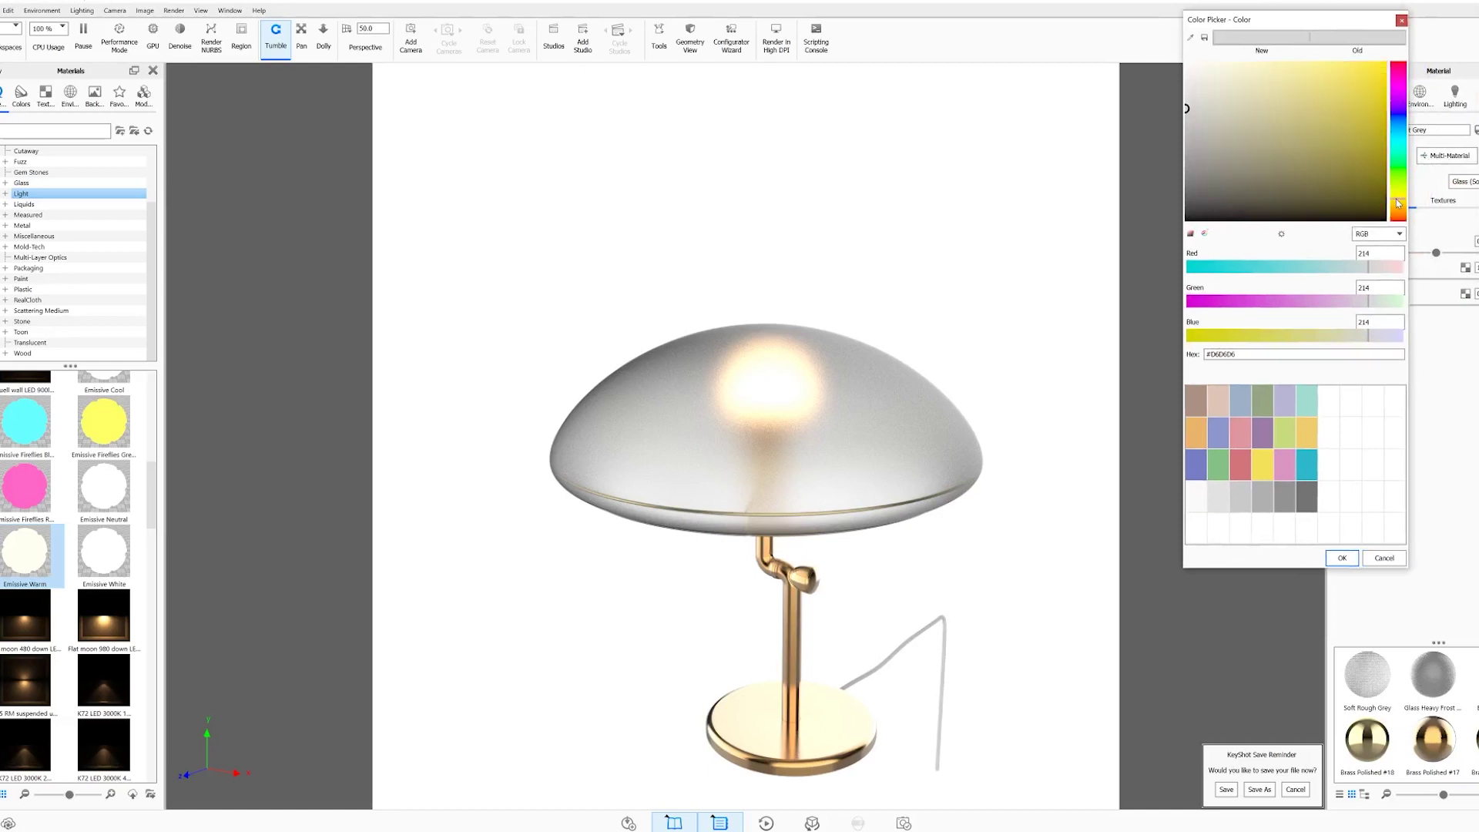
click(1330, 146)
click(1331, 86)
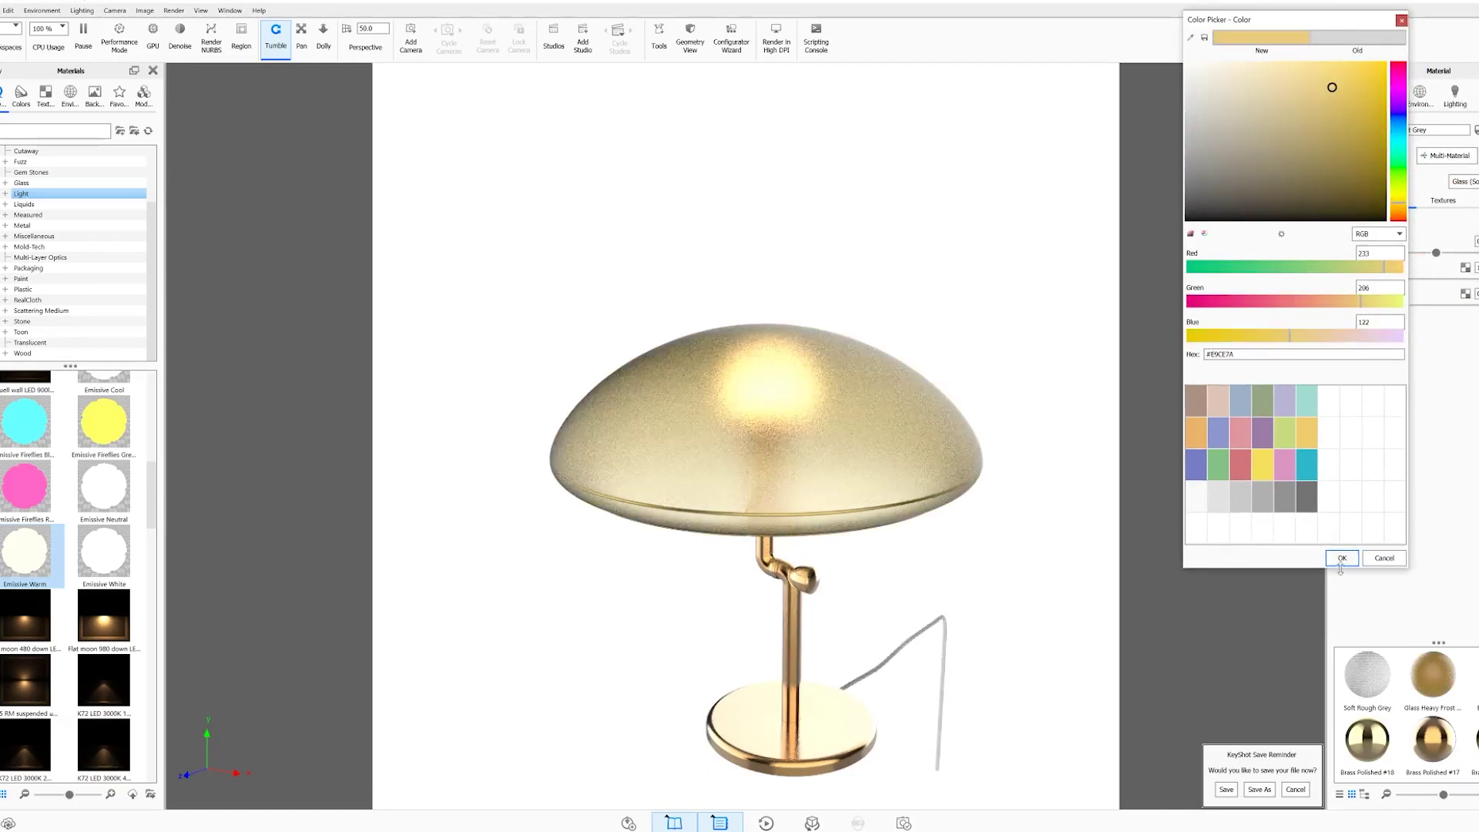
click(1342, 558)
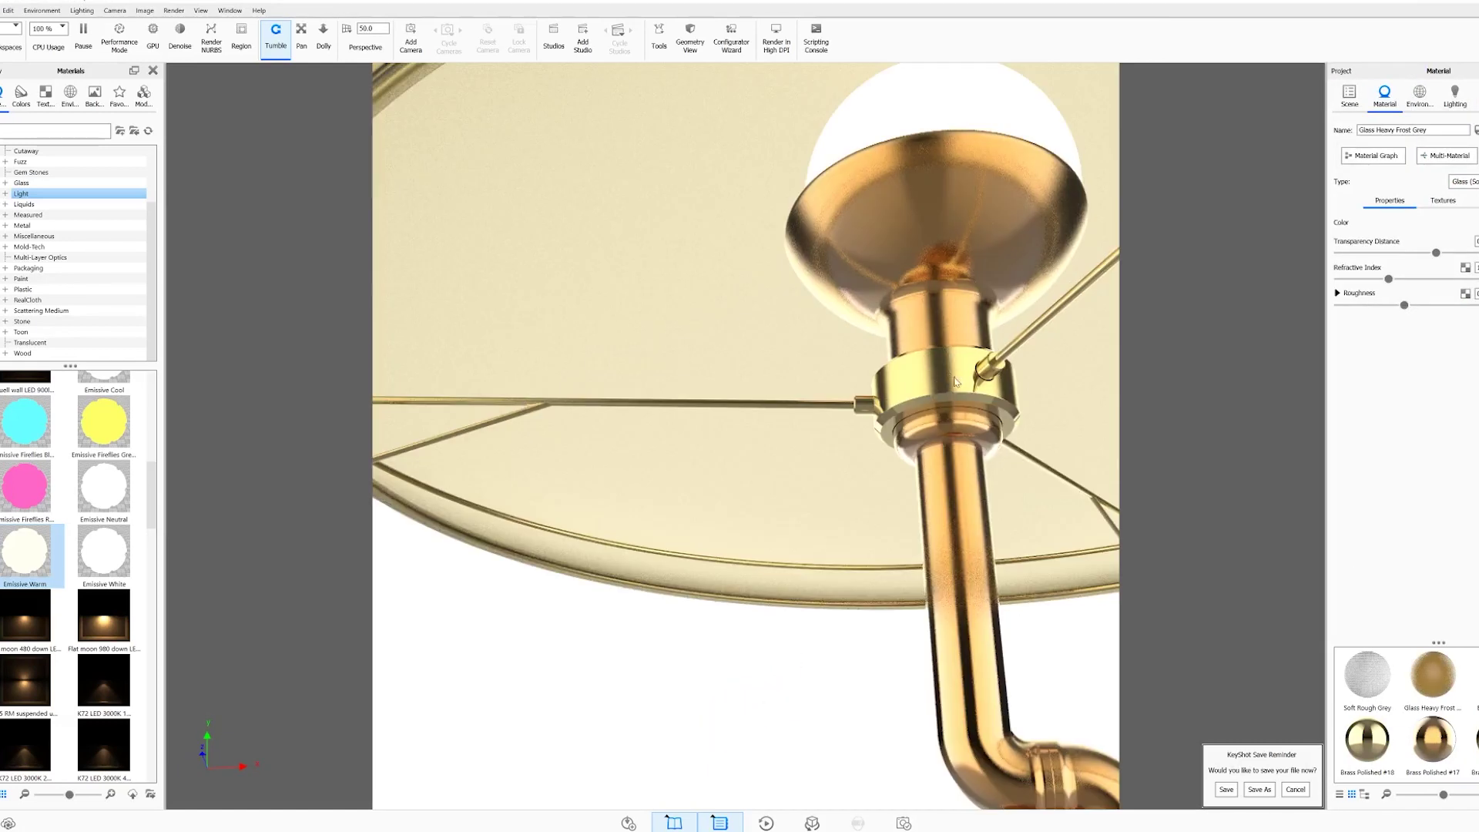
Switch the brass collar below the bulb socket to a custom metal color and set it to pale silver #DCD1D1
double_click(932, 379)
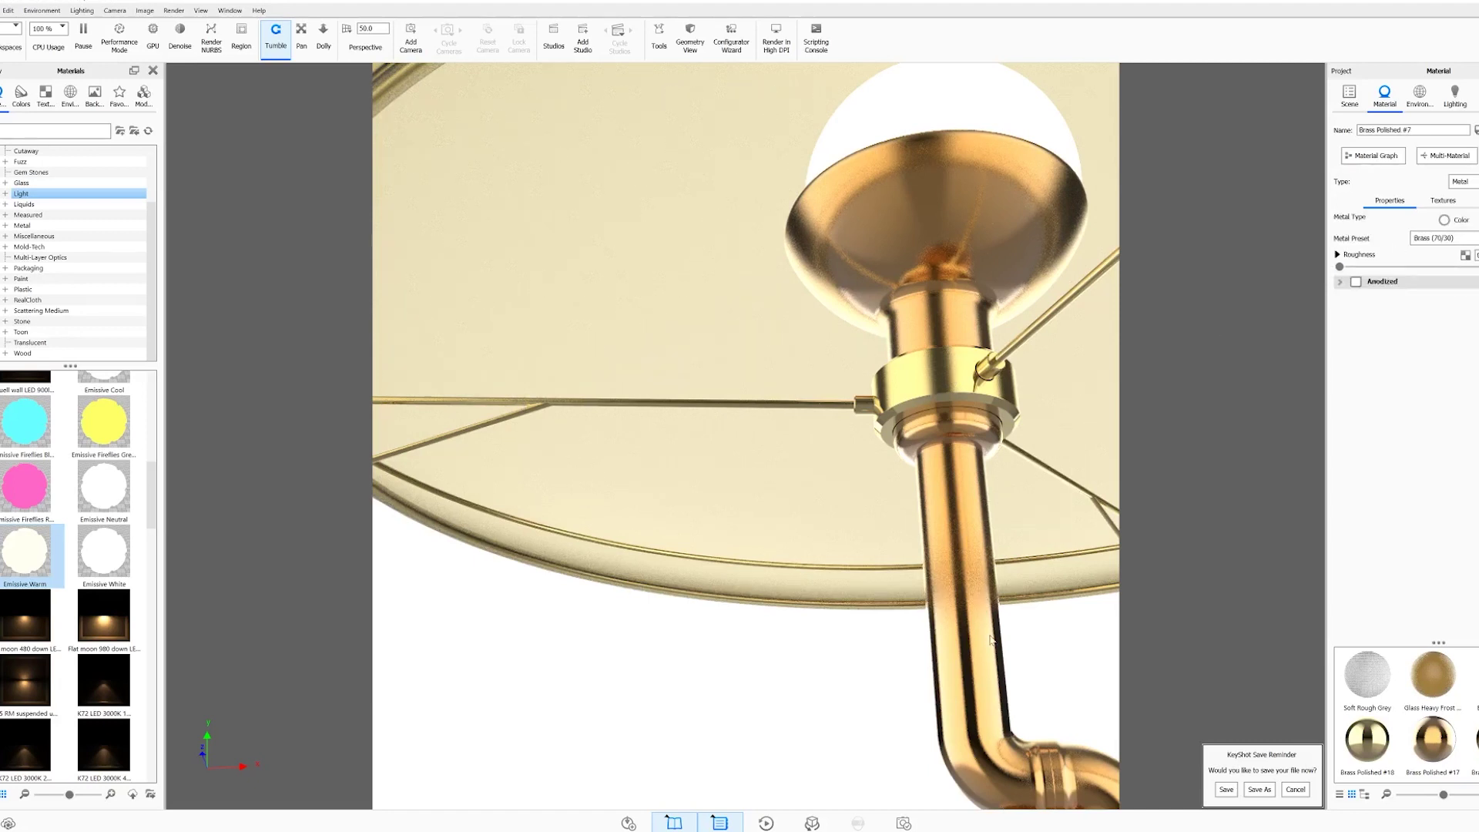
click(1445, 219)
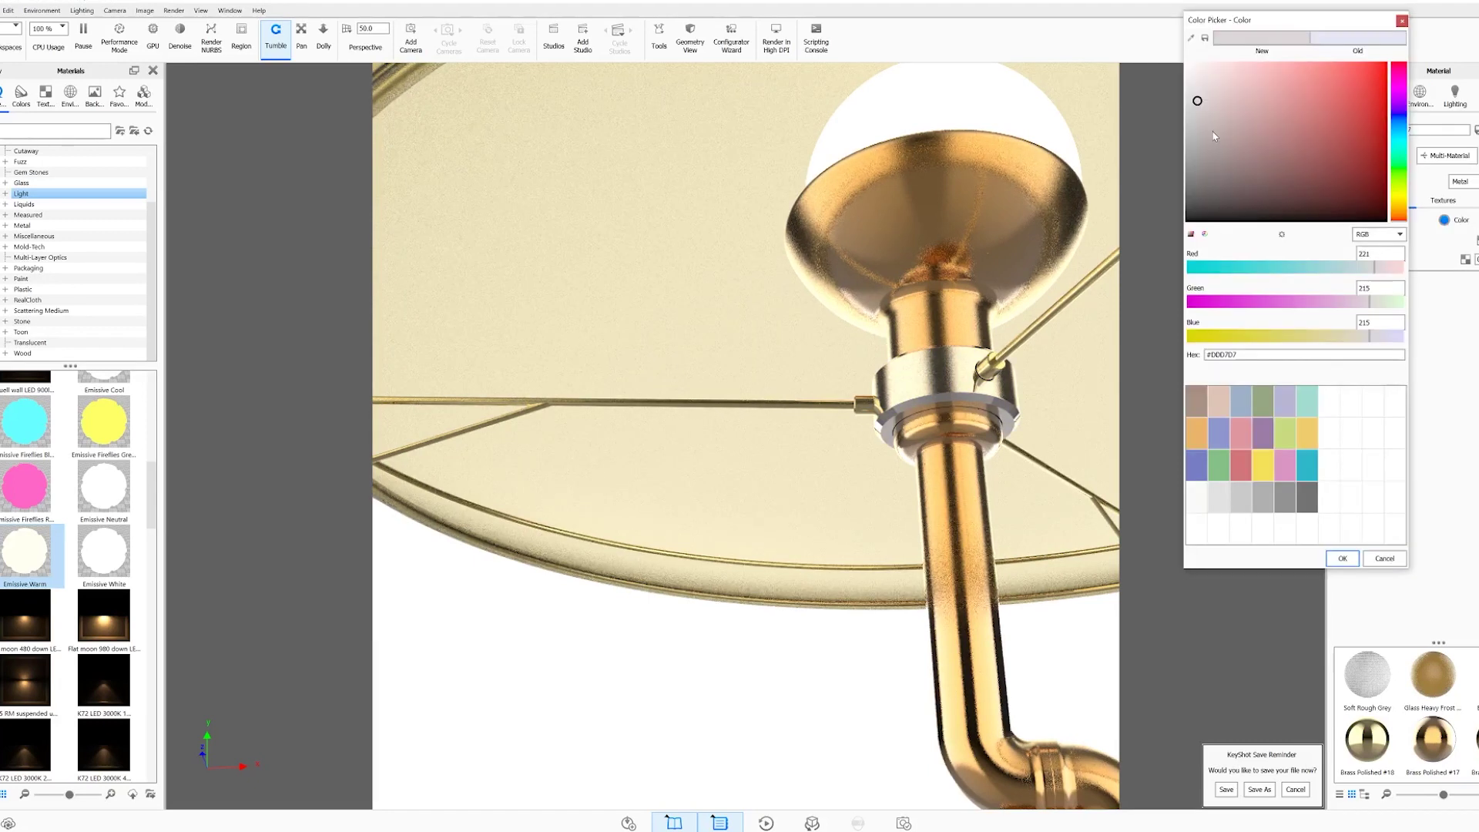
click(1232, 102)
click(1206, 103)
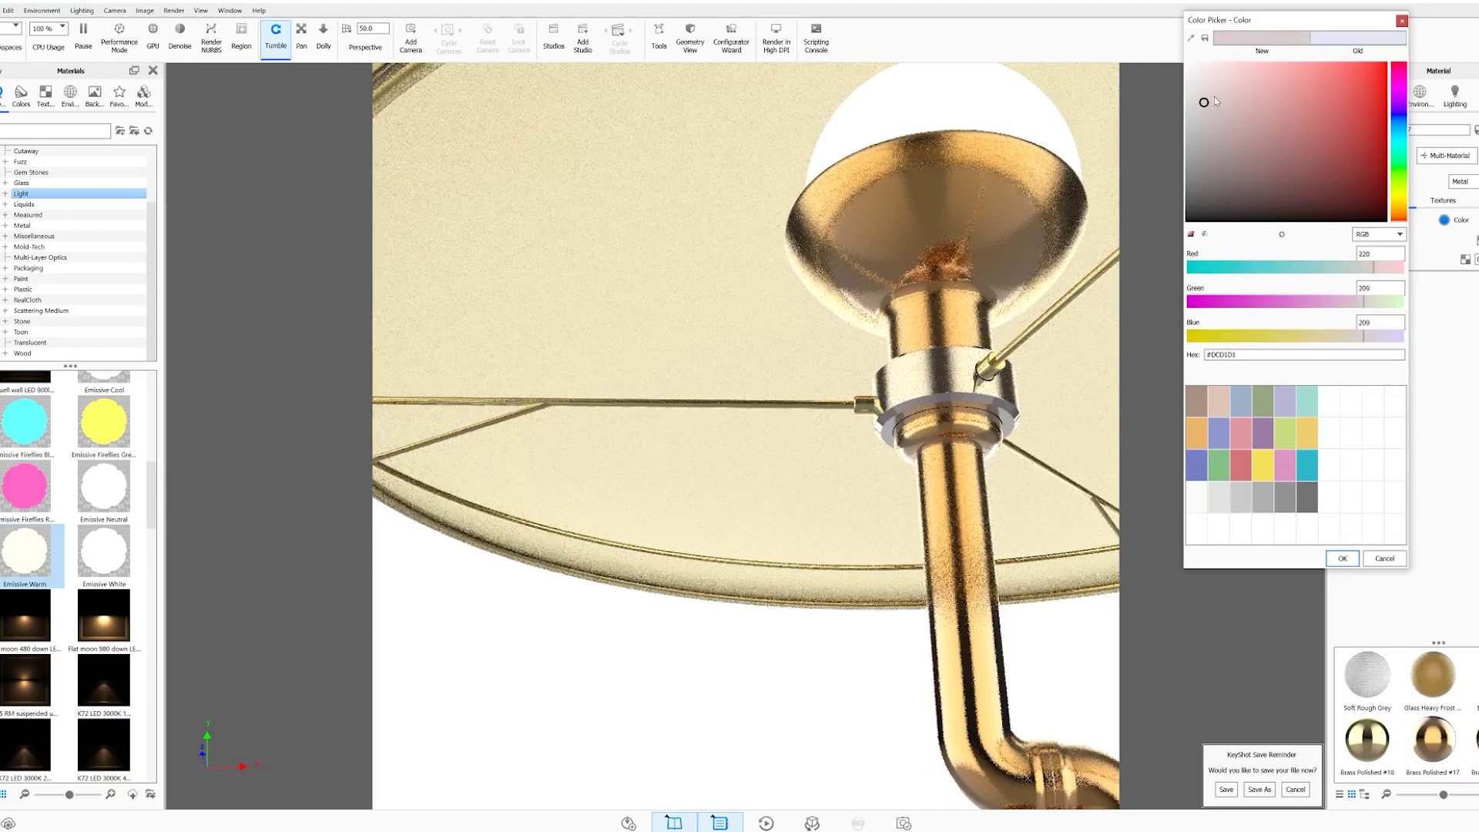
click(1339, 558)
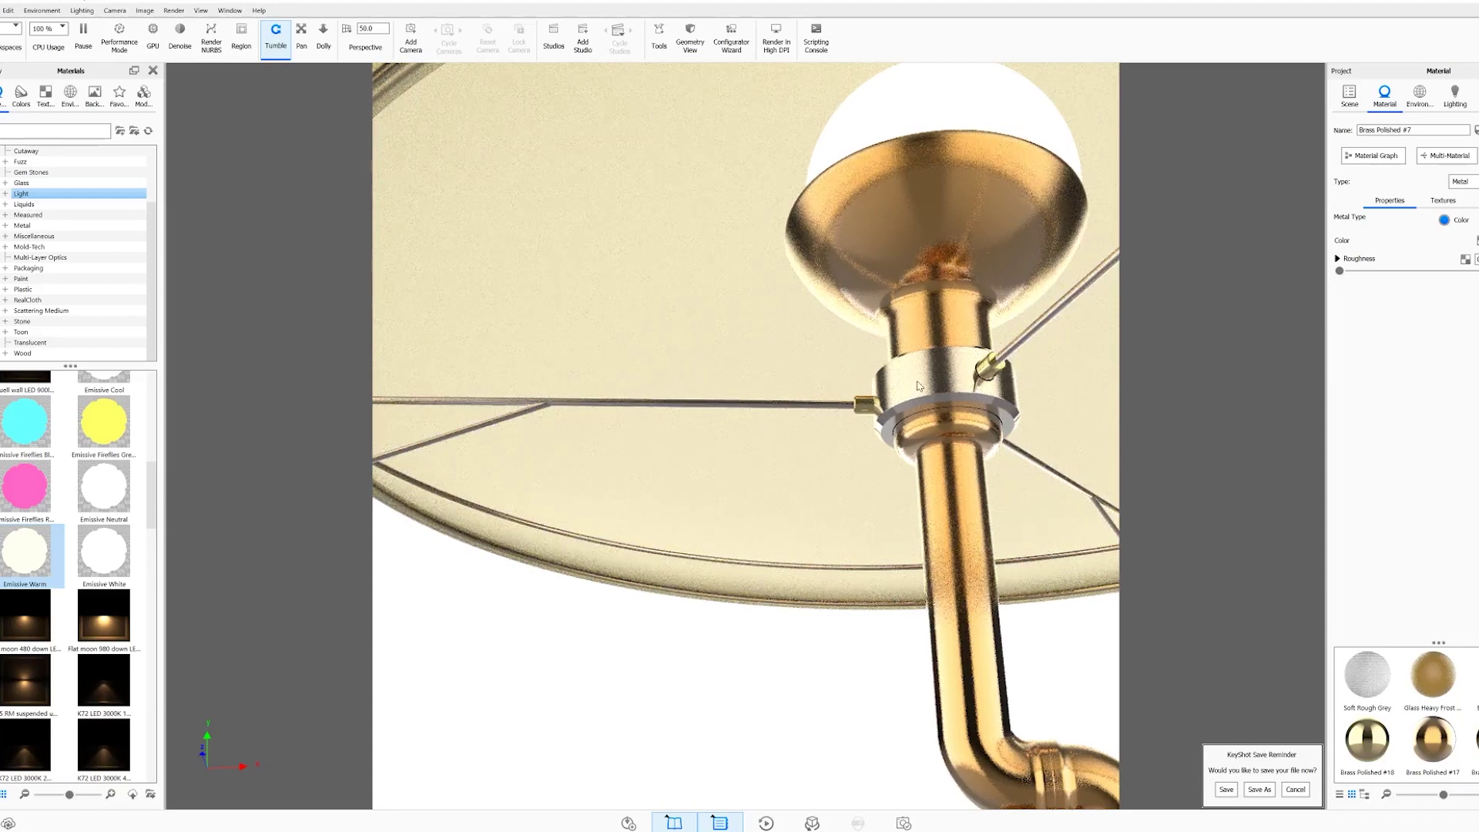
Switch the small brass connector between arm and collar to a custom metal color and set it to dark grey #666666
scroll(917, 385, up, 2)
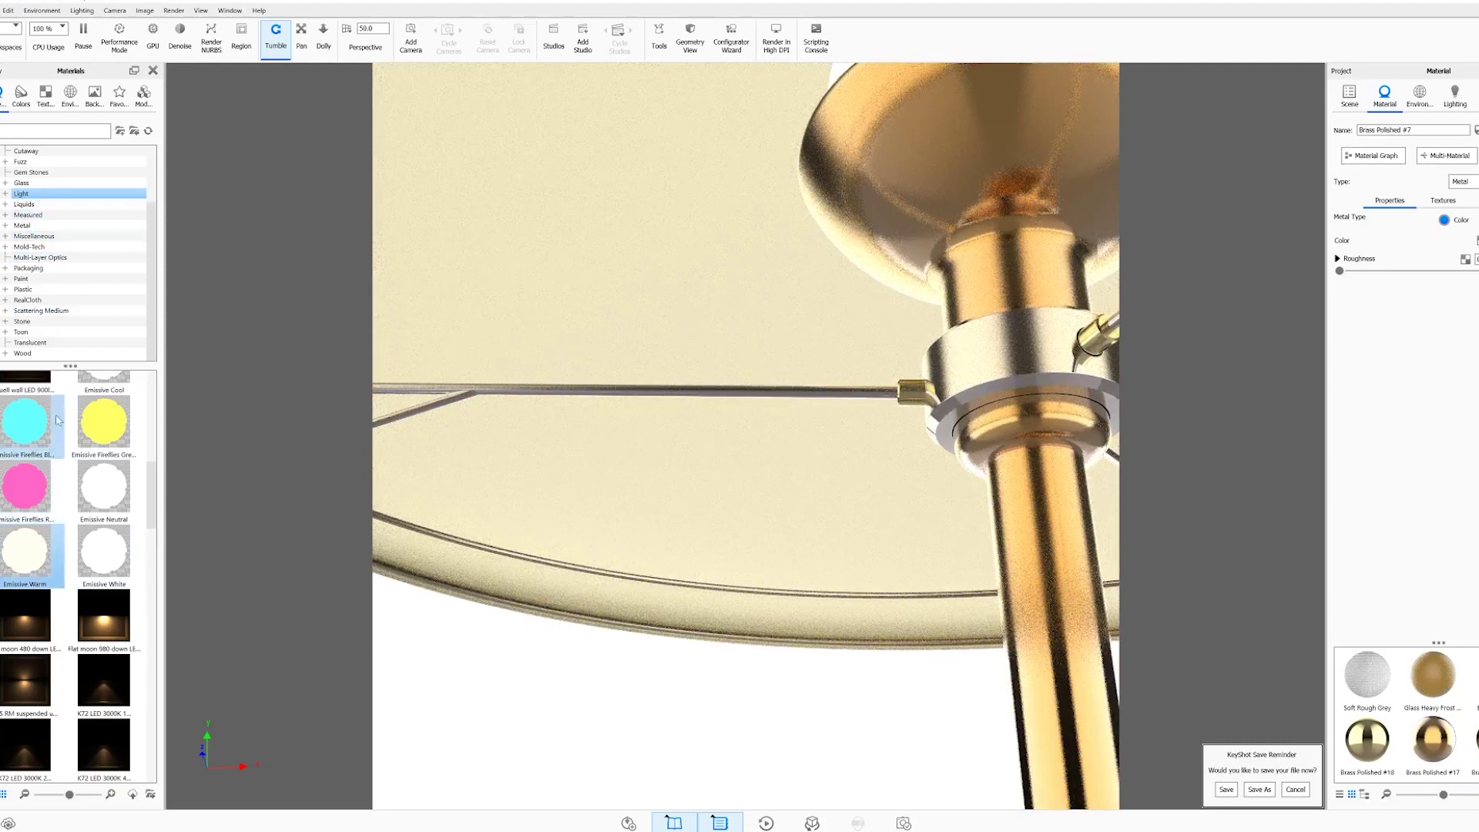
double_click(909, 391)
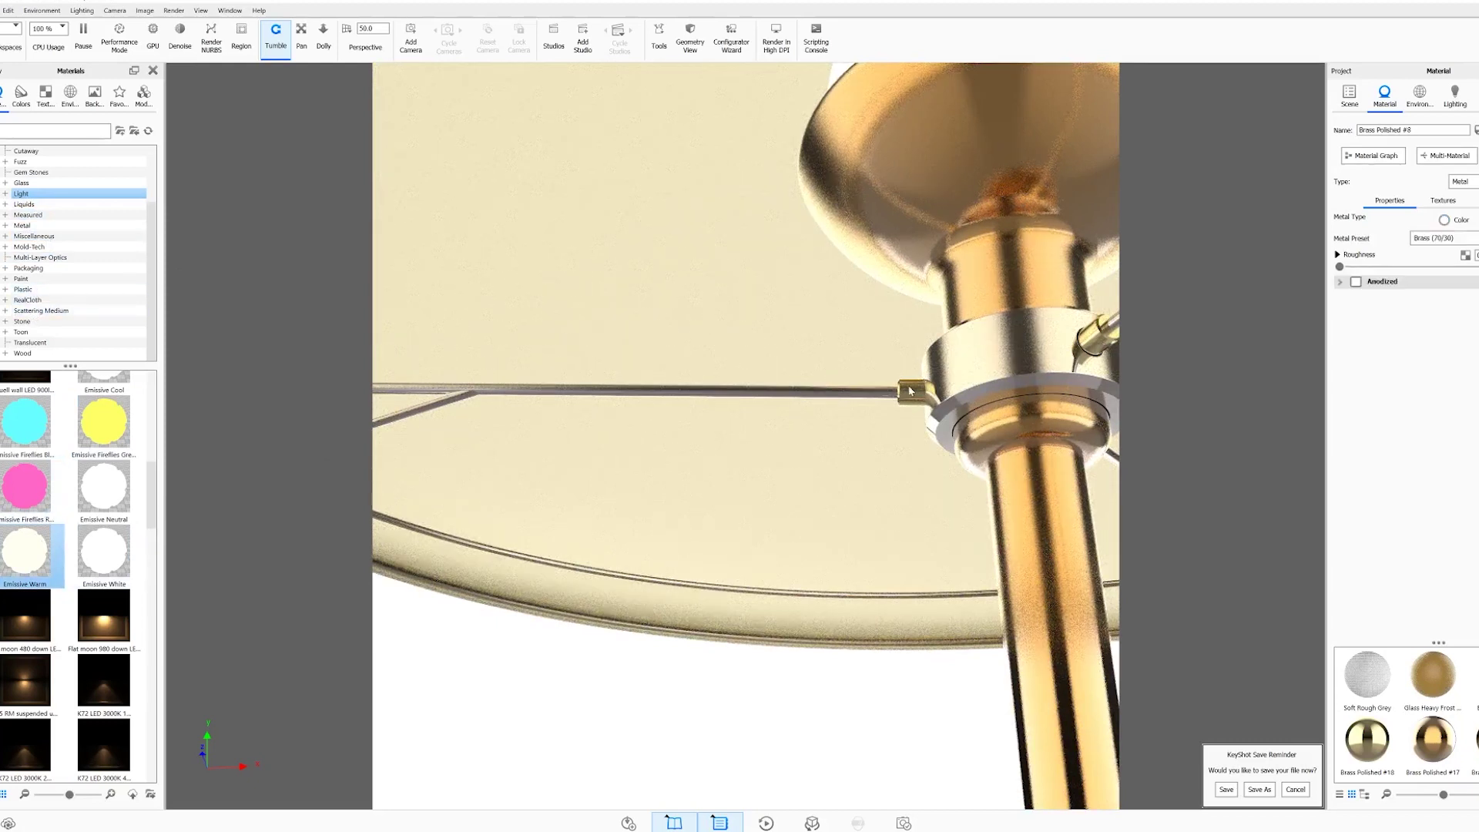
click(1460, 219)
click(1449, 238)
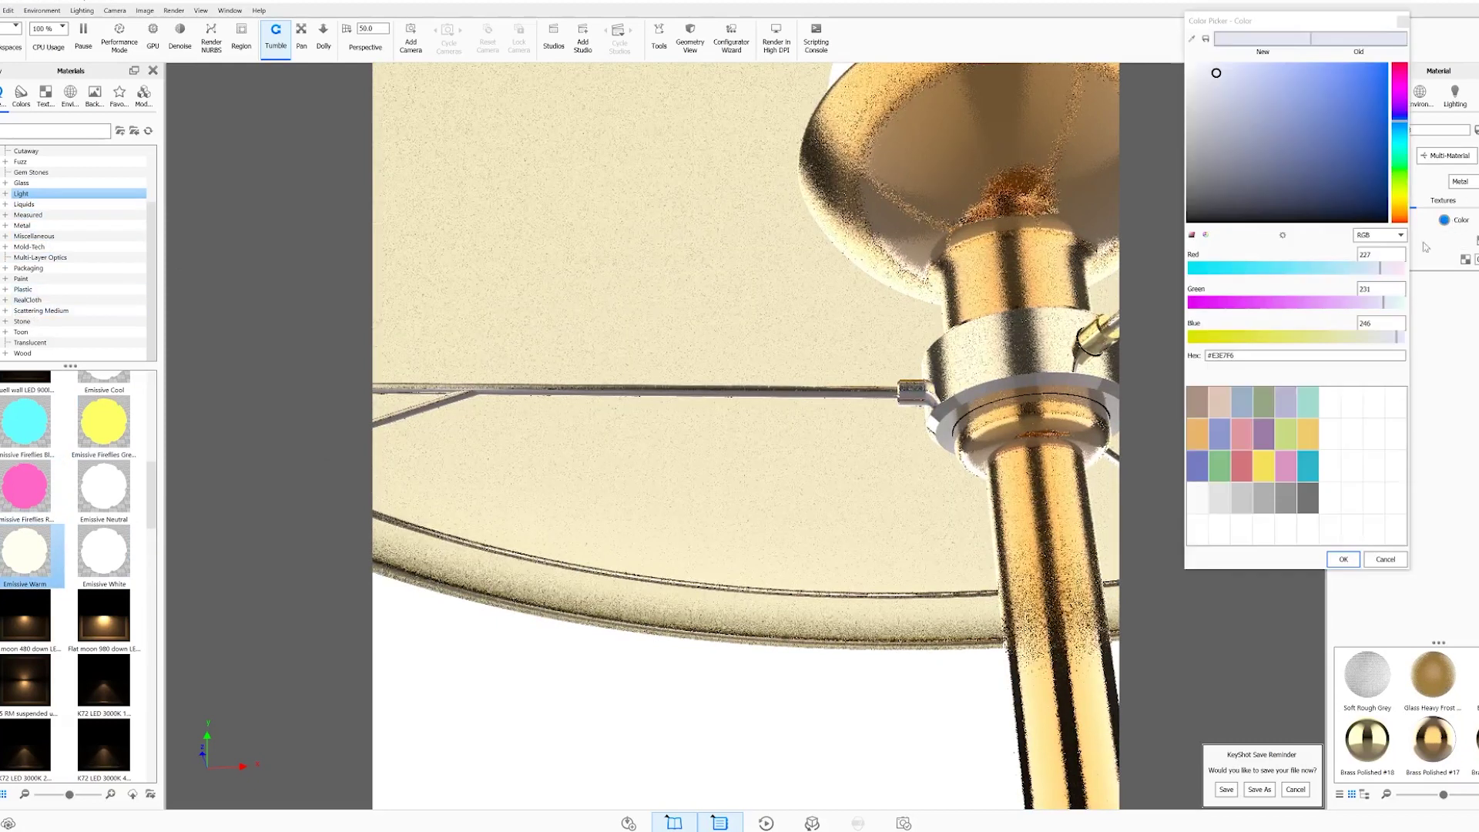
click(1187, 185)
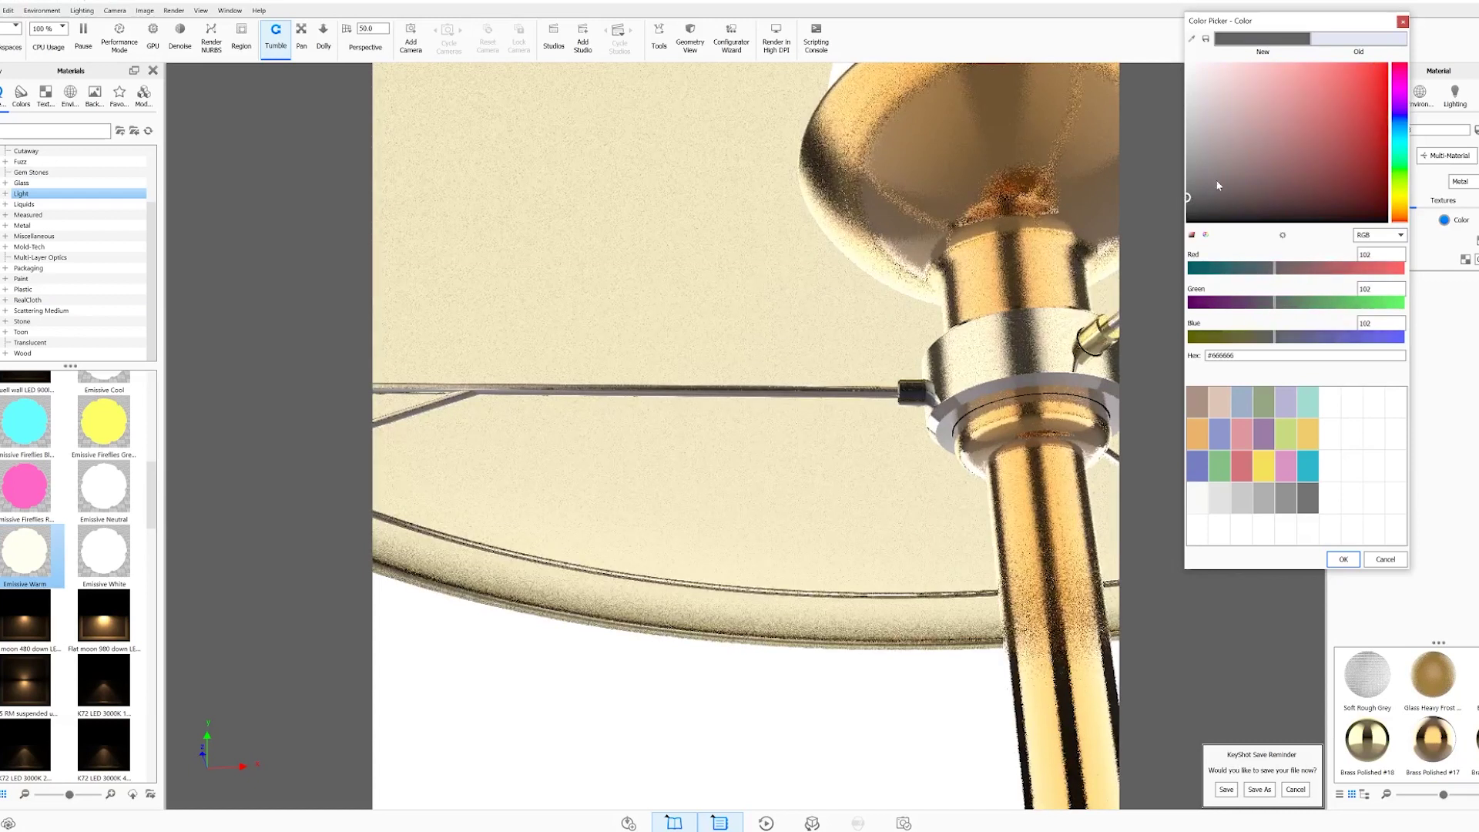
click(1340, 558)
Unlink the material of the curved inlay on the pivot knob and give it a dark grey custom metal color
drag(1076, 420, 808, 528)
scroll(808, 528, up, 10)
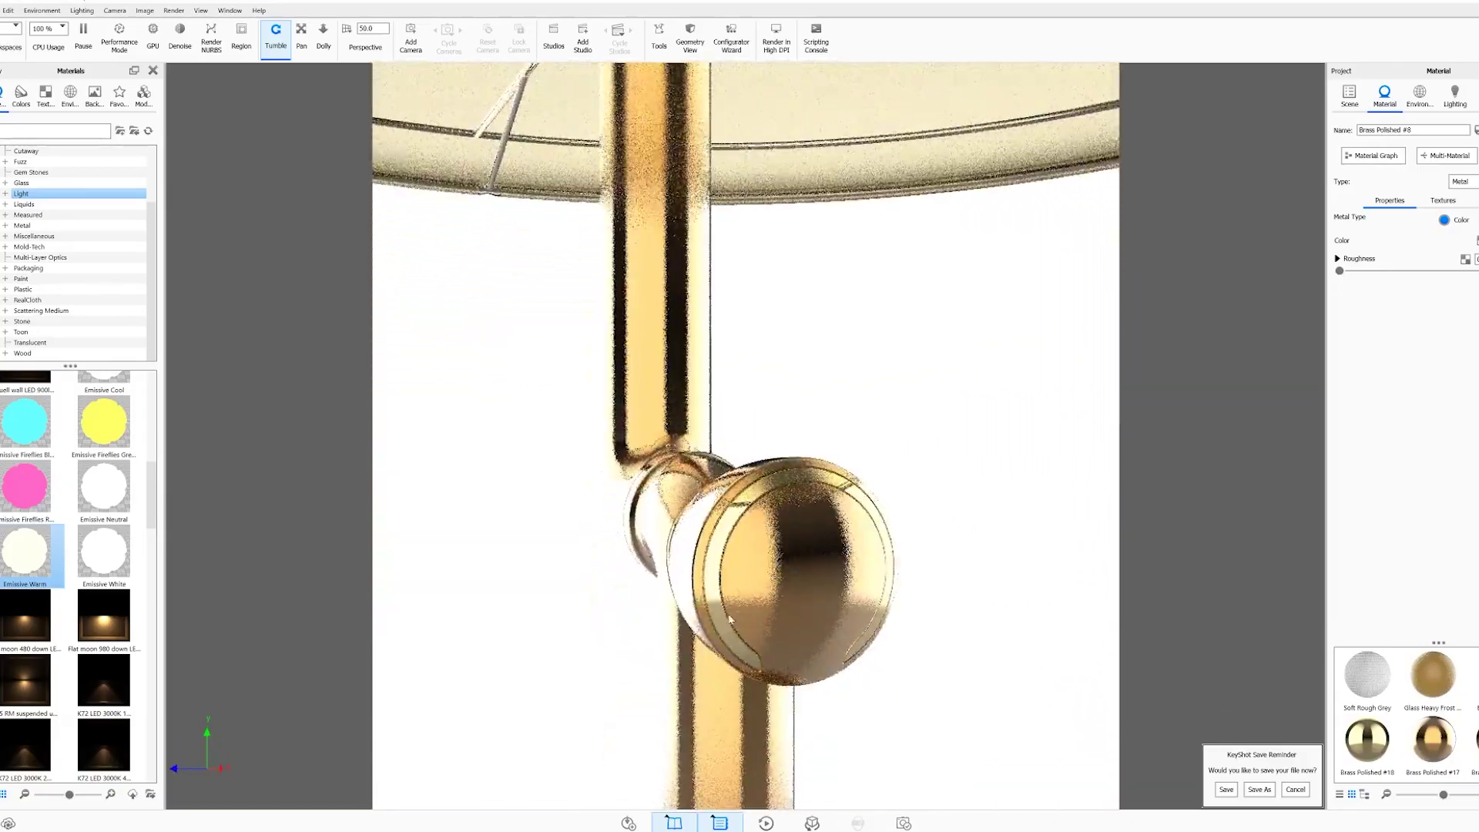
scroll(734, 431, down, 2)
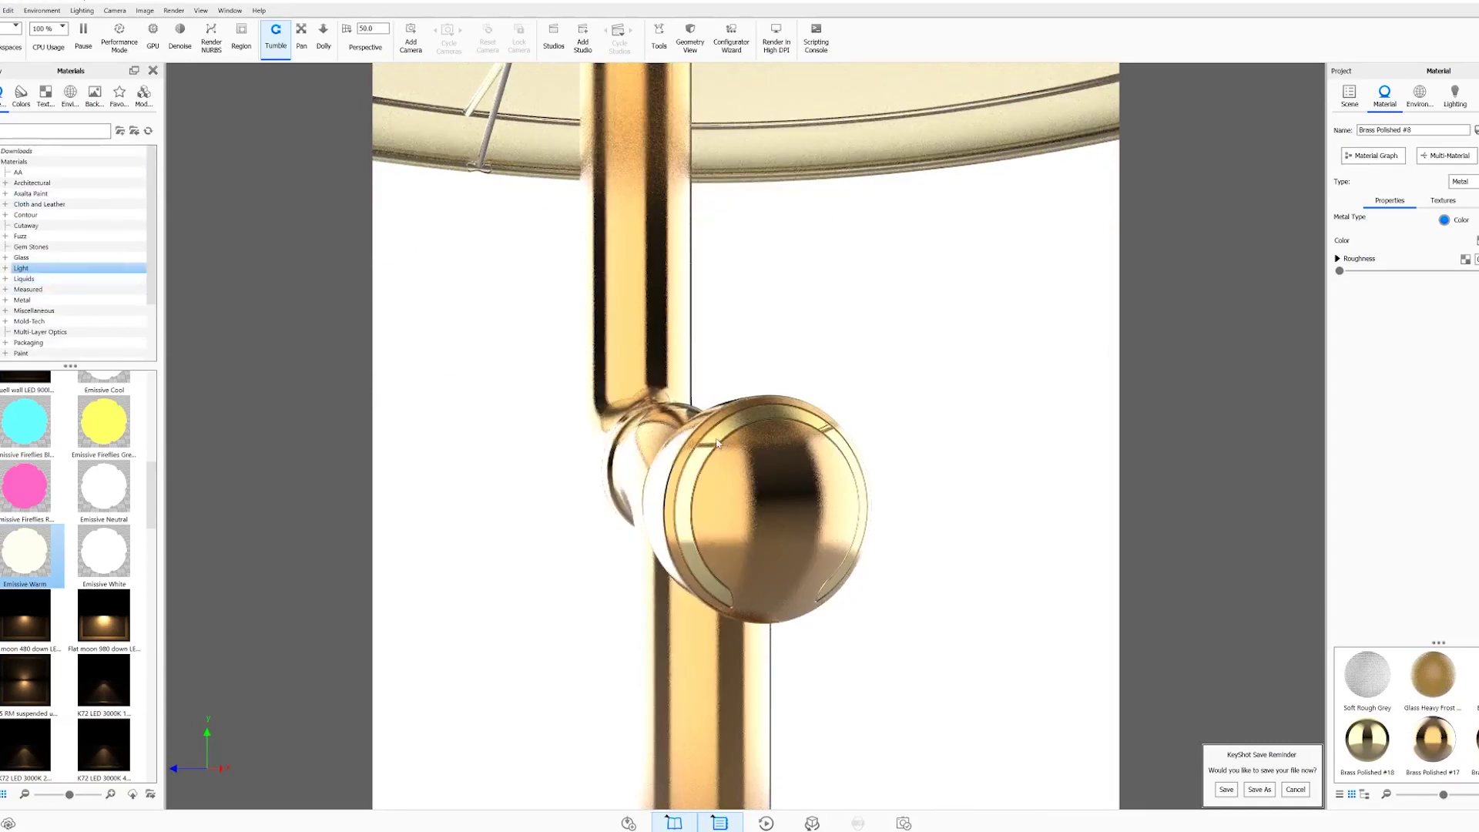
right_click(716, 443)
click(778, 80)
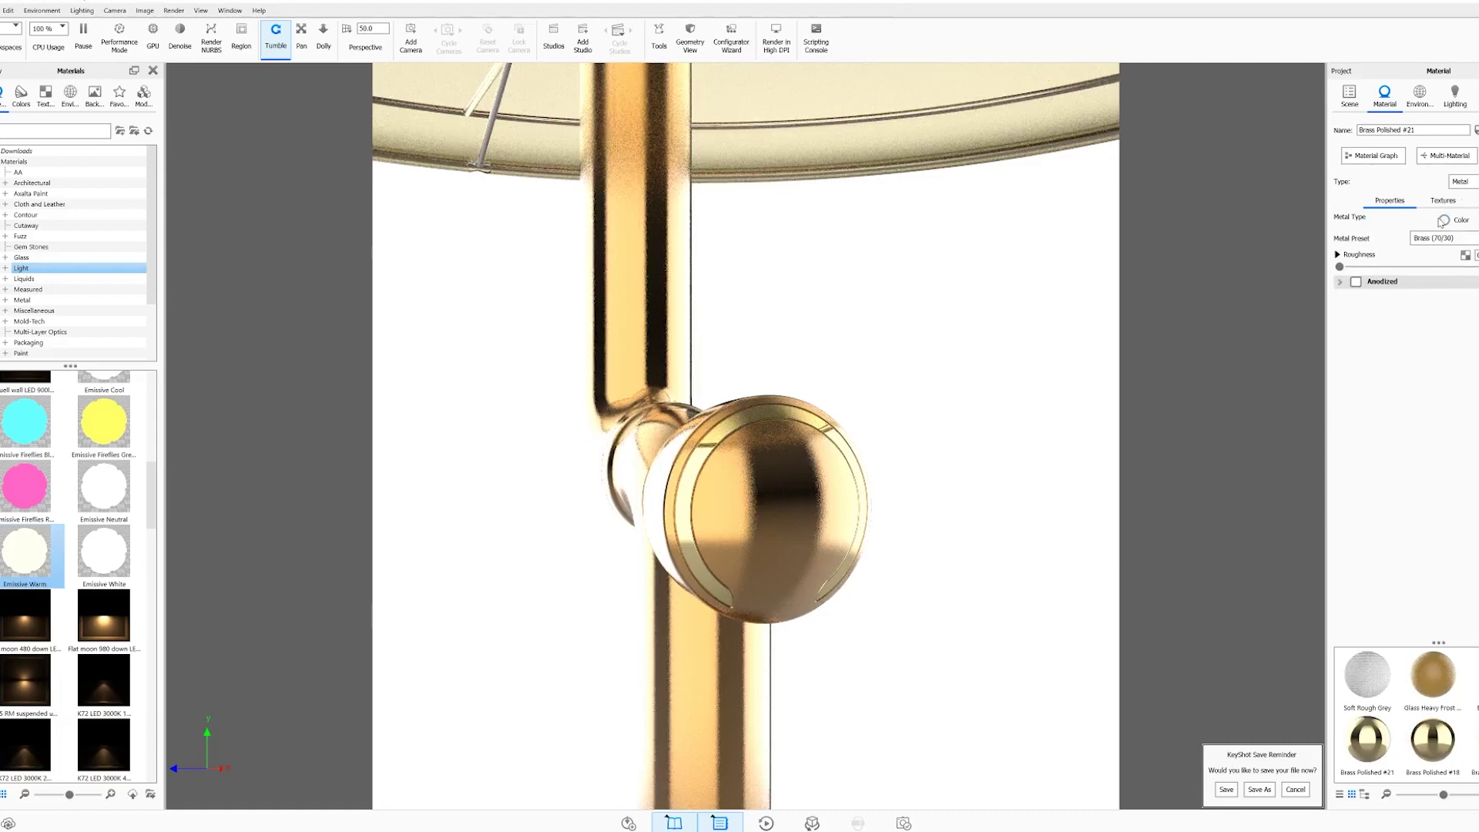
click(1443, 220)
click(1476, 240)
click(1071, 516)
Unlink the knob face's golden material and add the Off White (1) image to it as a texture label
drag(980, 514, 931, 551)
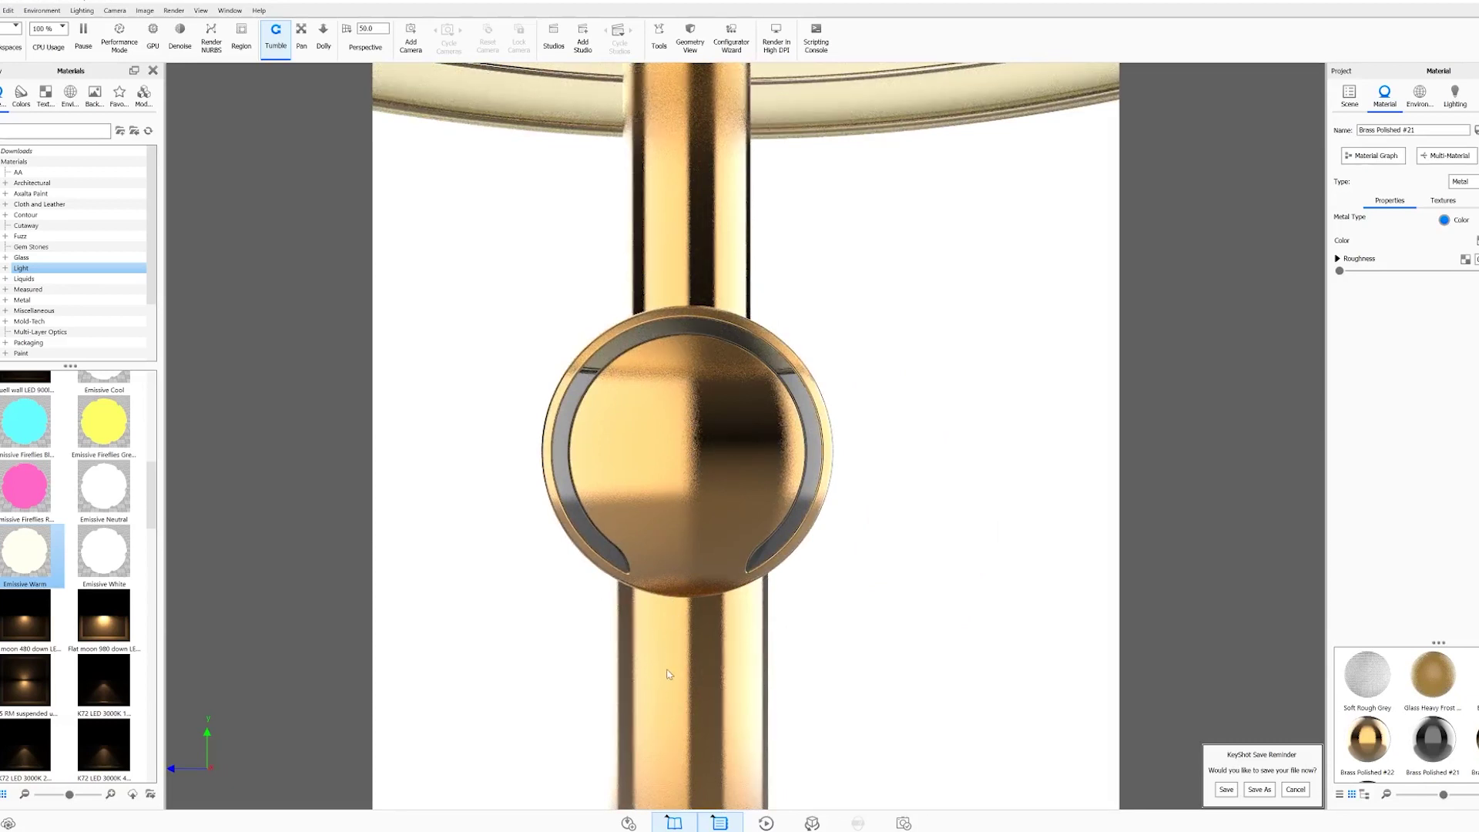
right_click(696, 427)
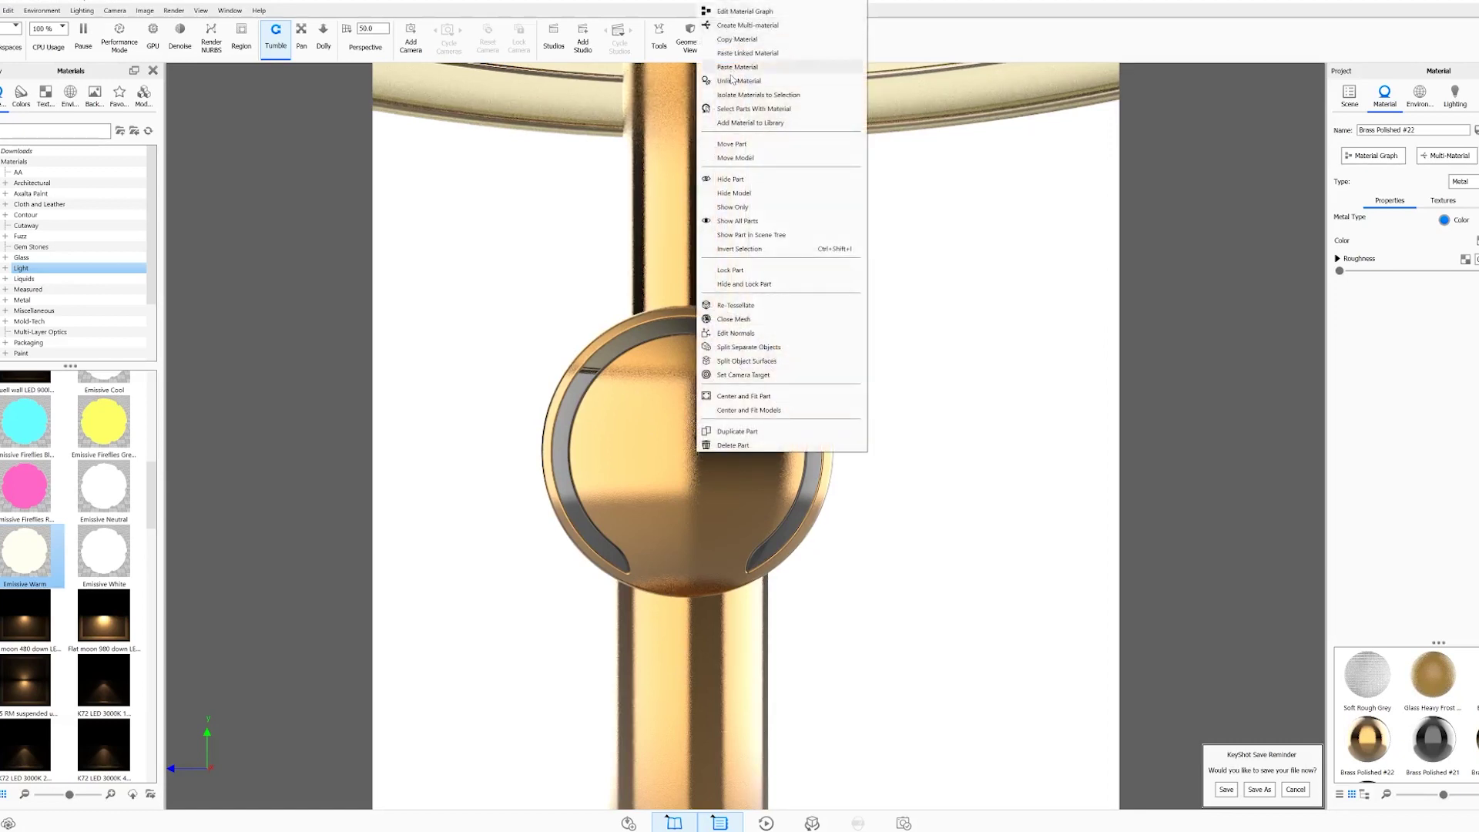
click(732, 81)
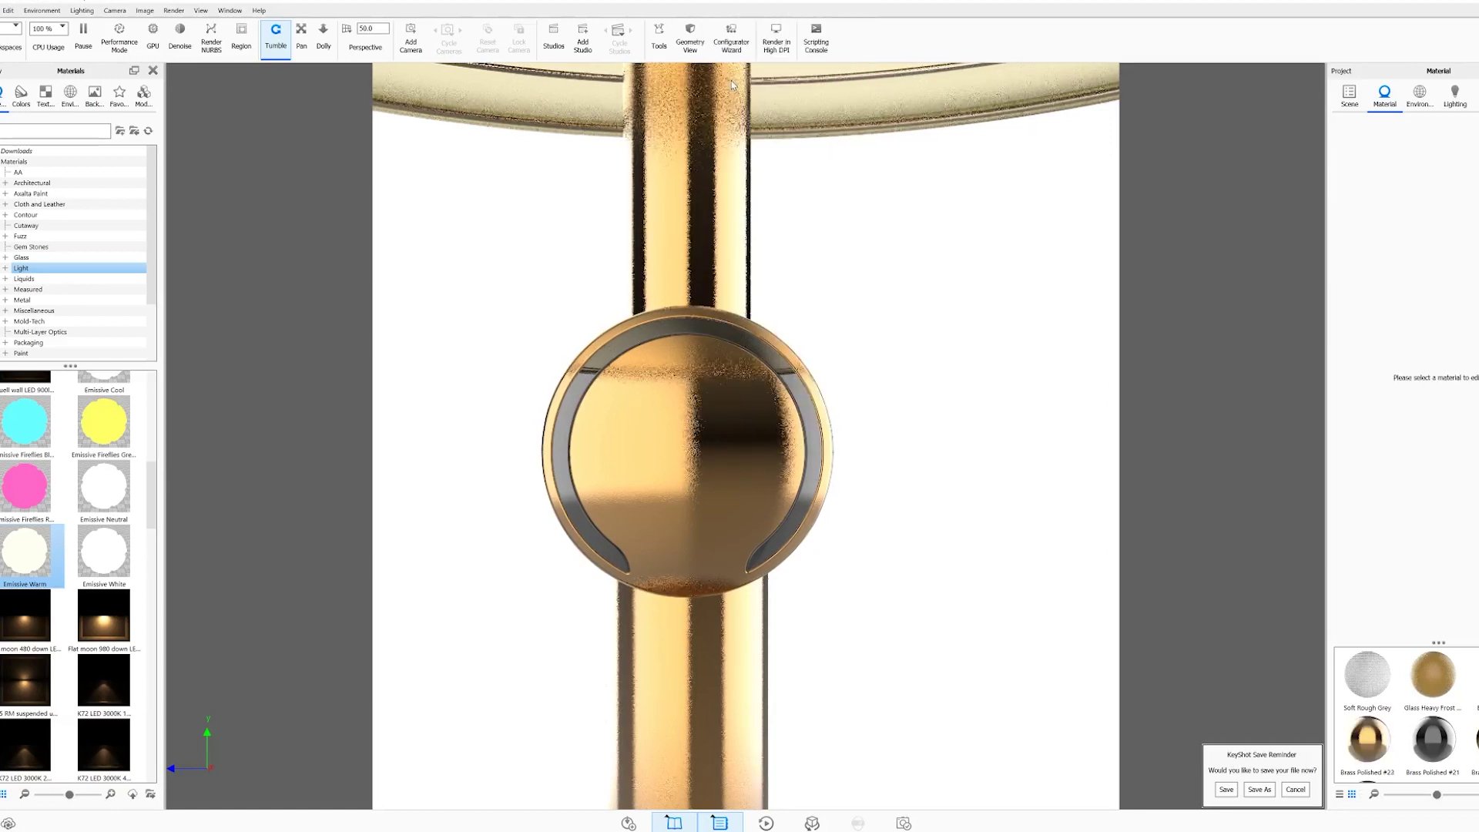
double_click(688, 457)
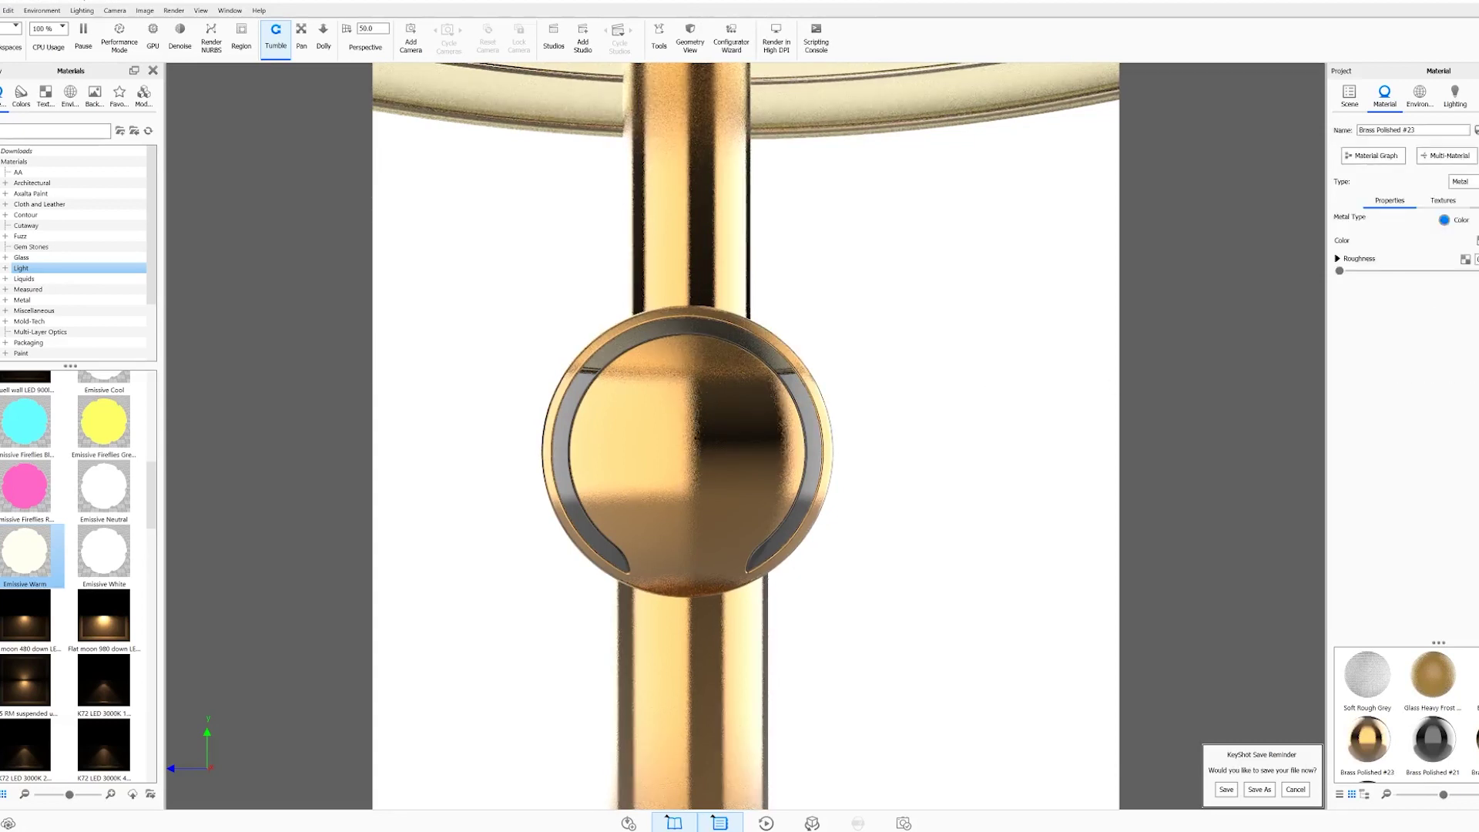
click(1471, 200)
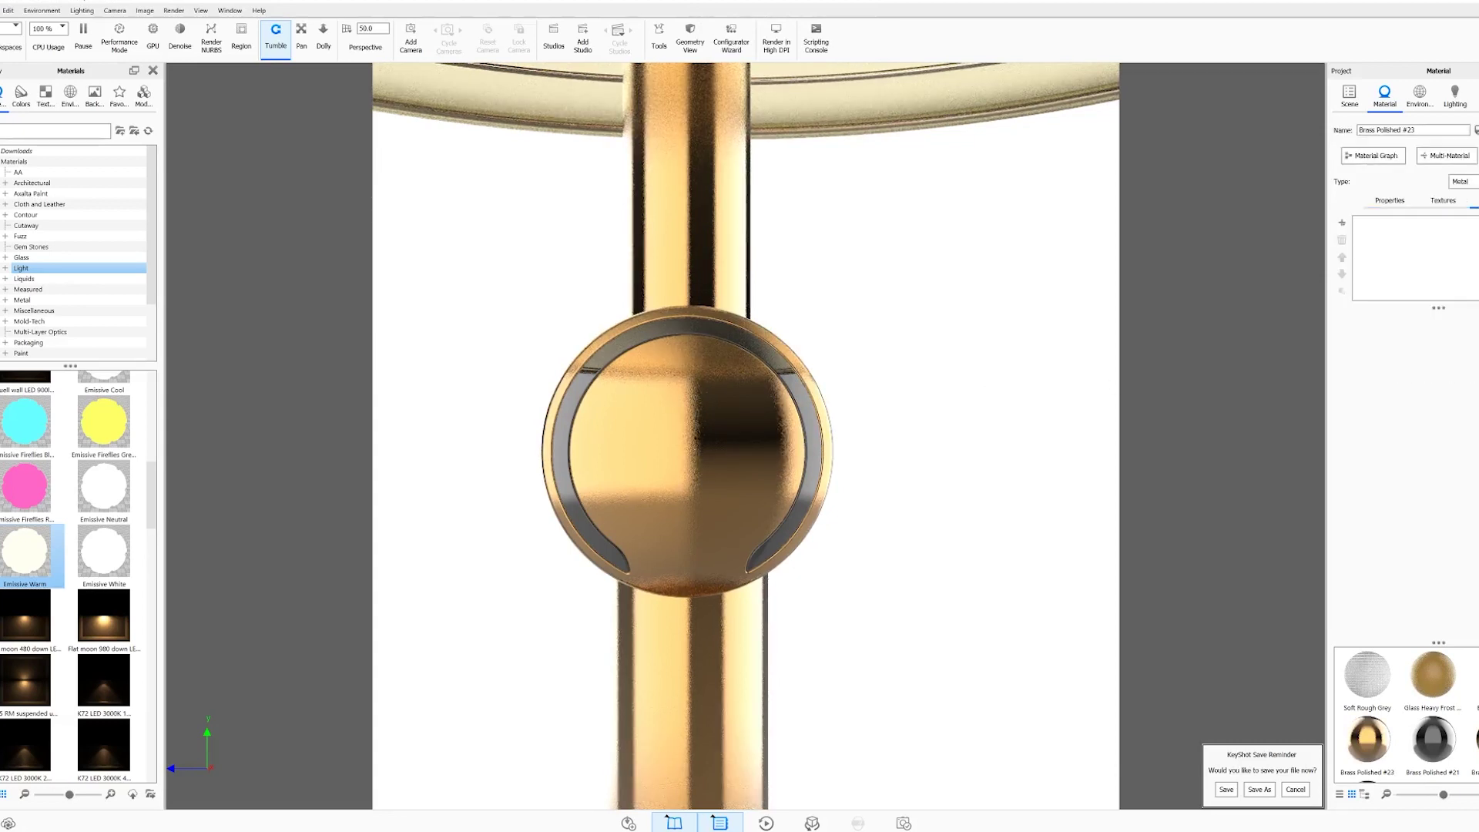
click(1343, 225)
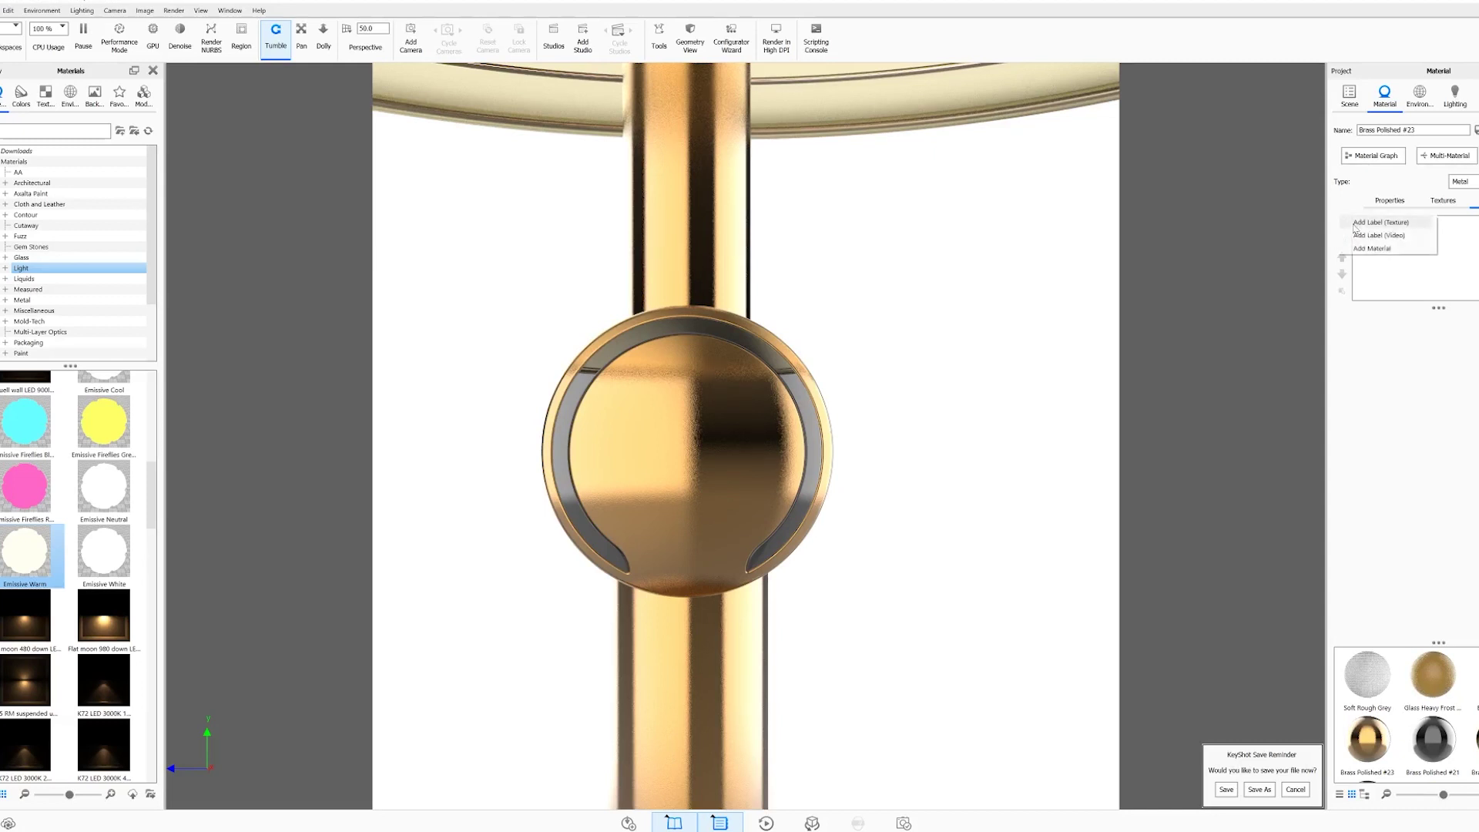
click(1357, 224)
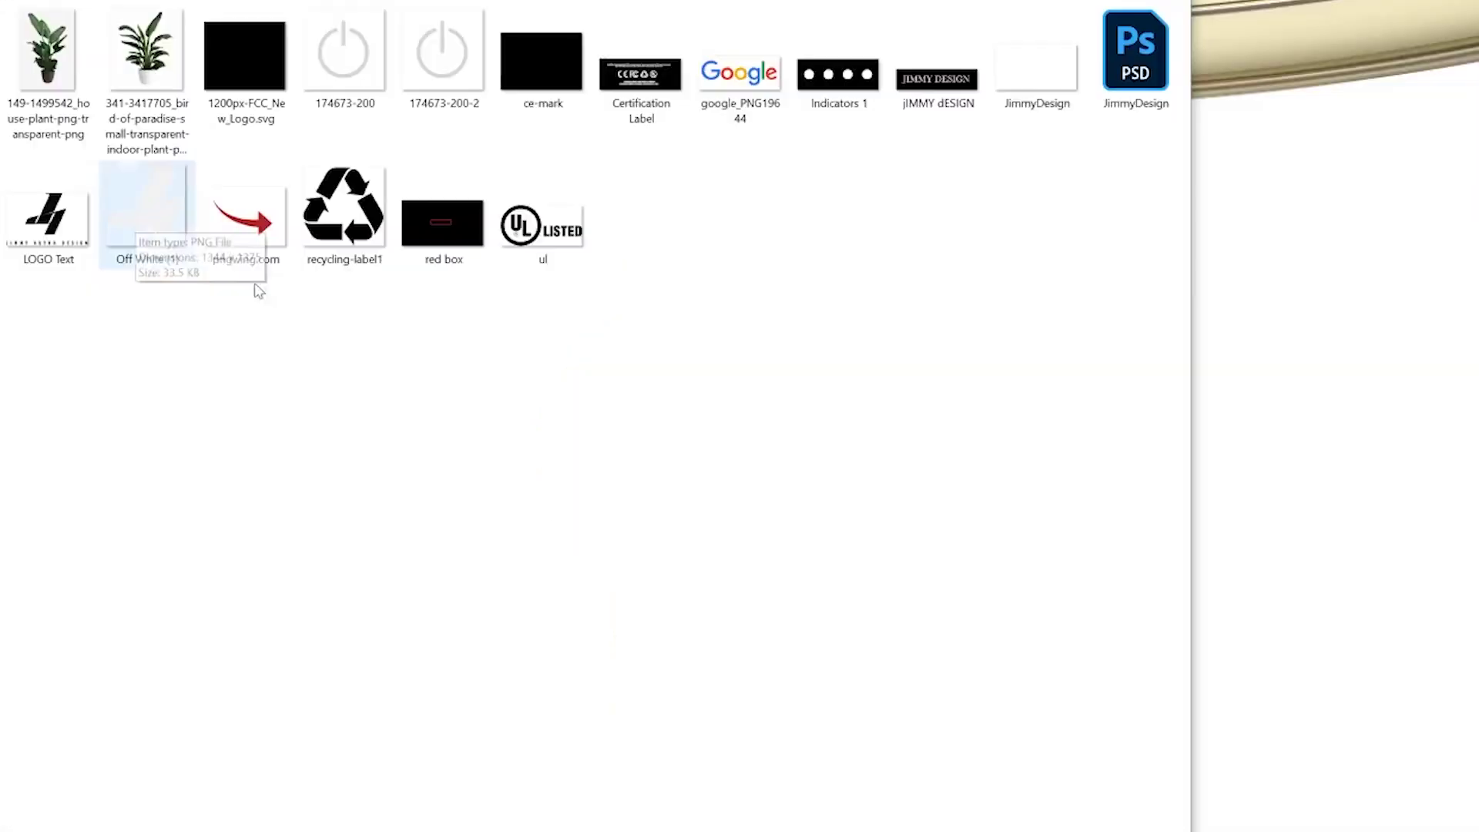
double_click(145, 212)
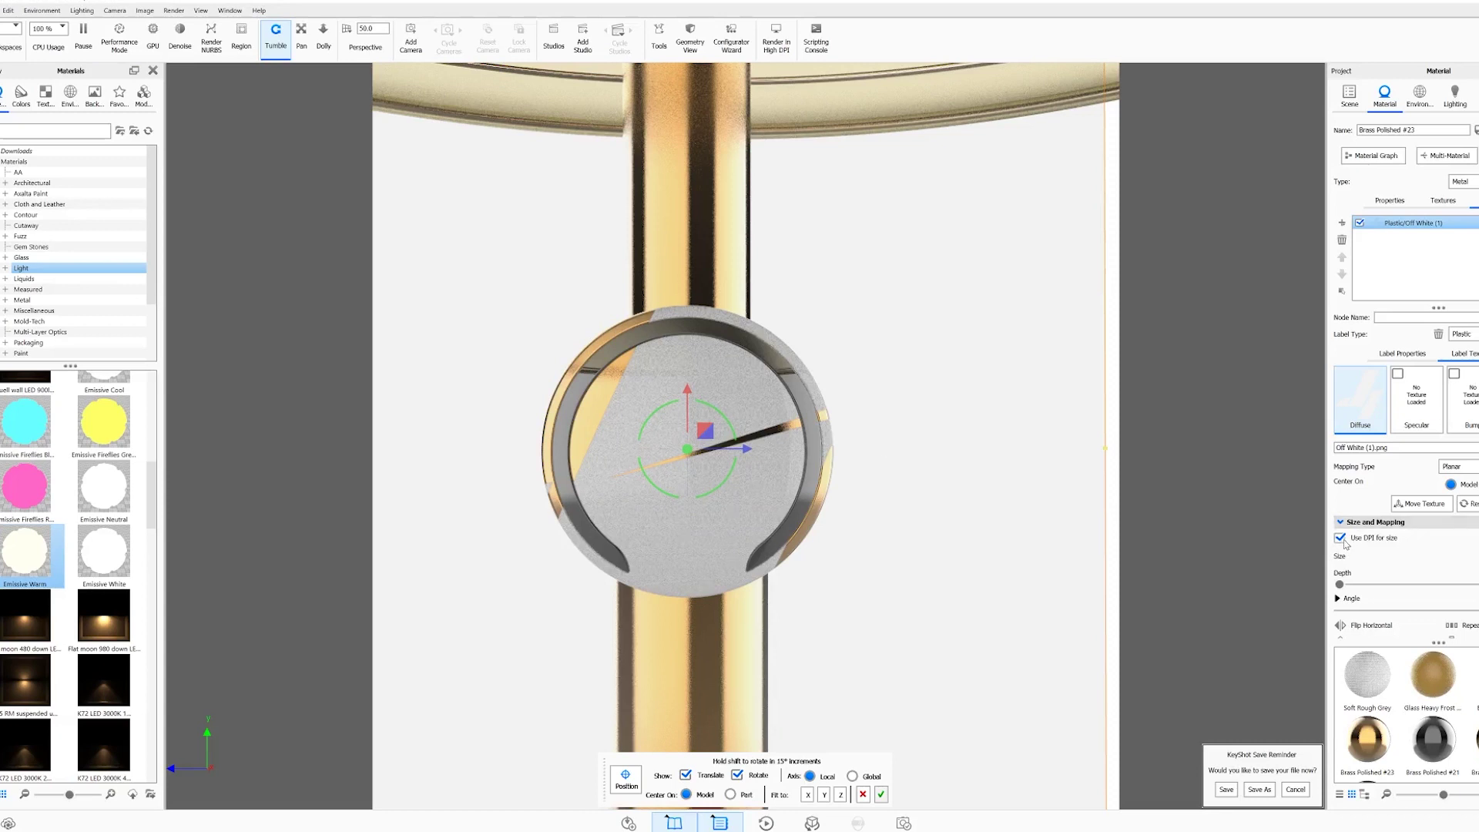
Turn off DPI sizing for the logo label, scale the logo down and center it on the knob face
click(1340, 538)
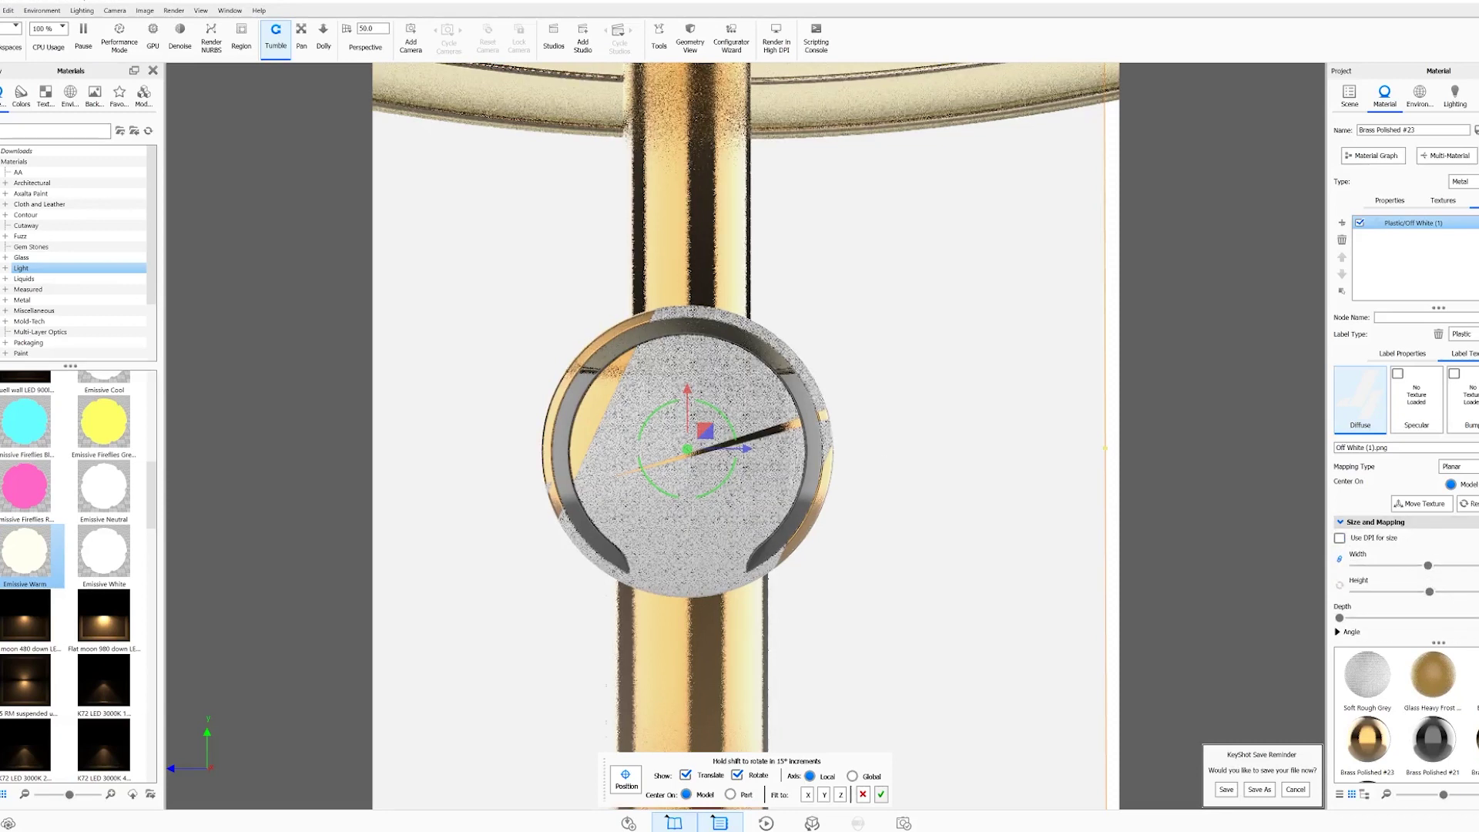
click(1447, 552)
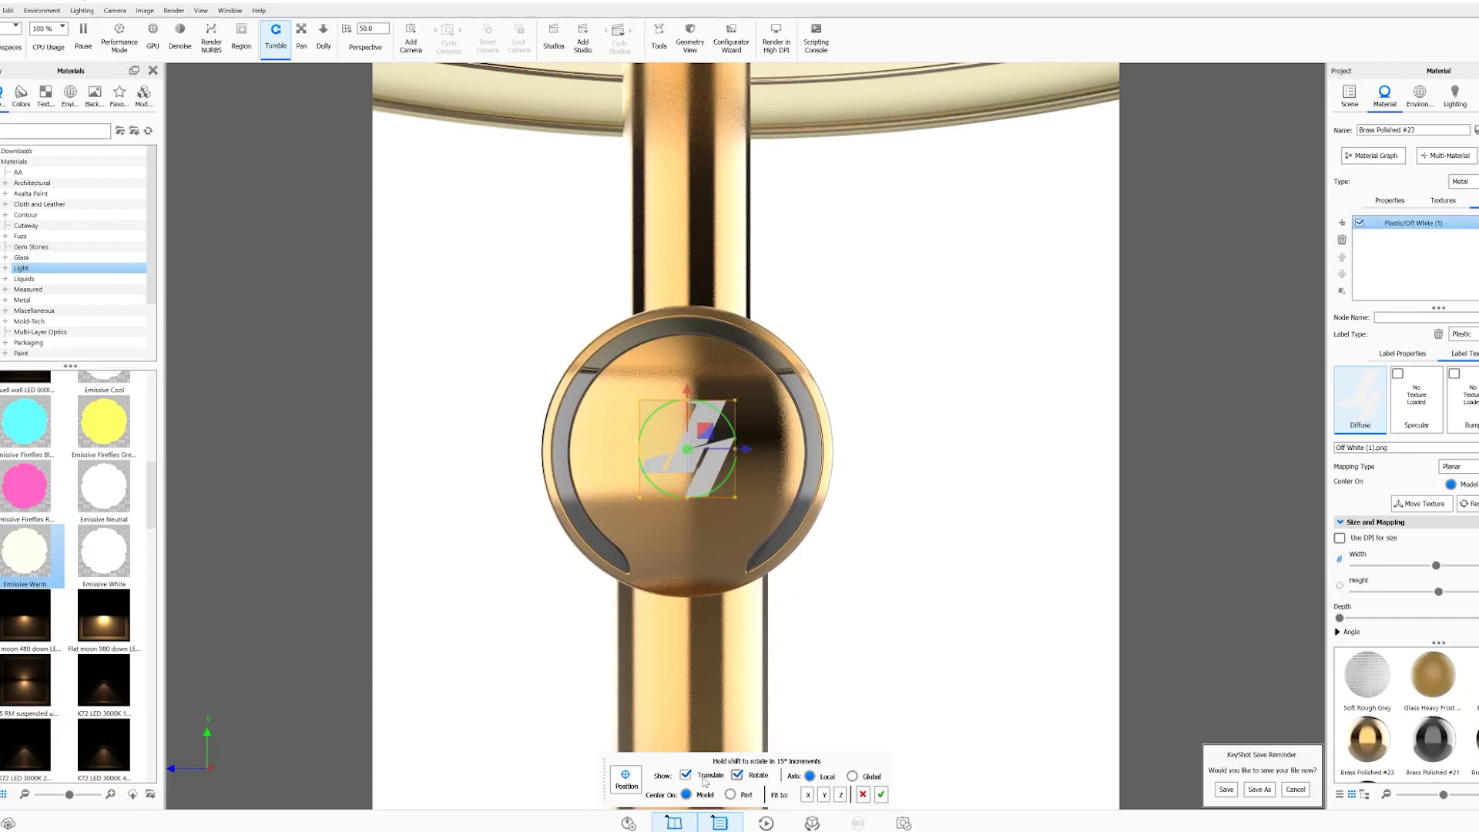
drag(688, 393, 683, 399)
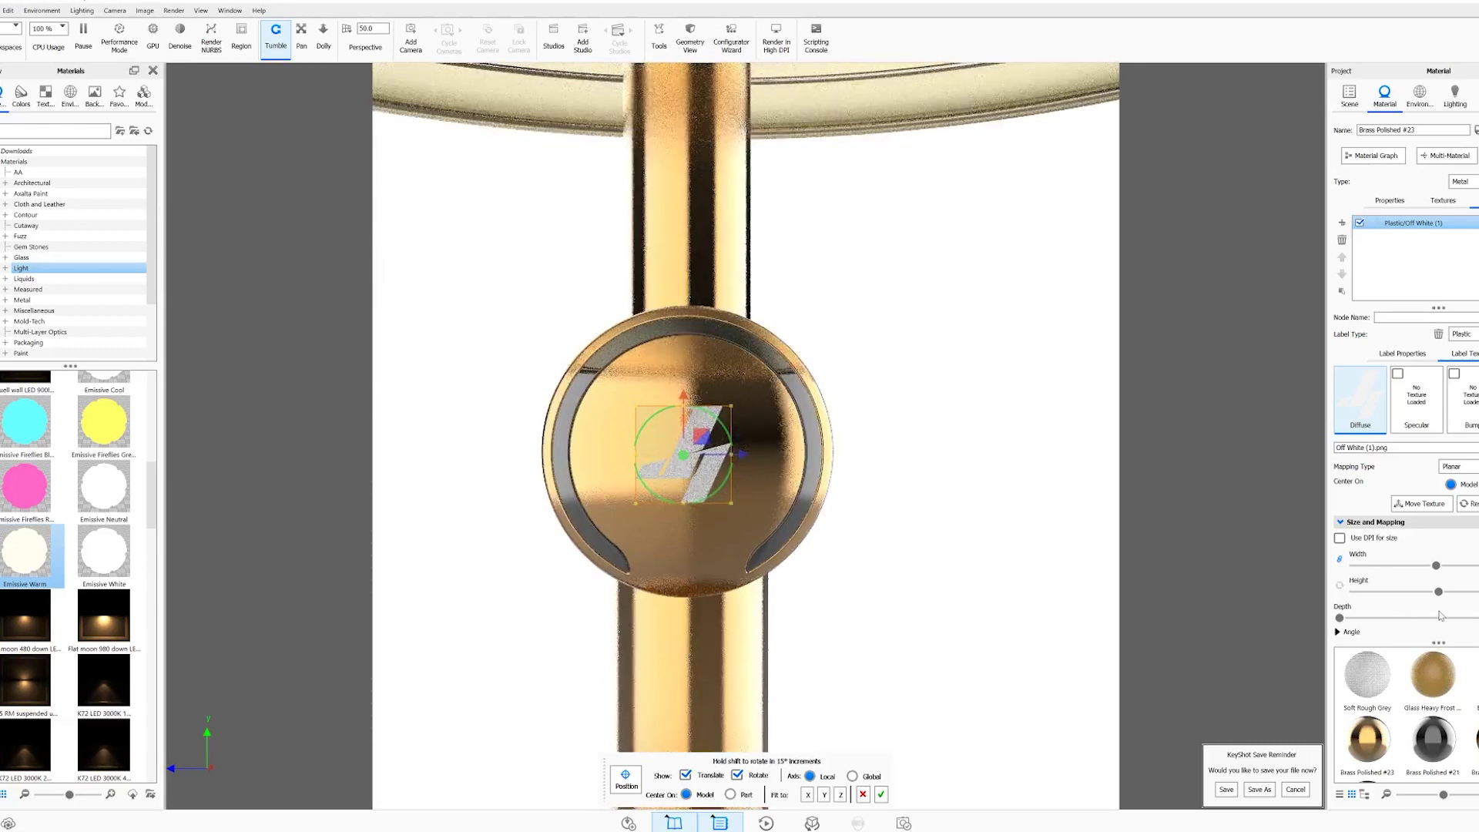
click(881, 795)
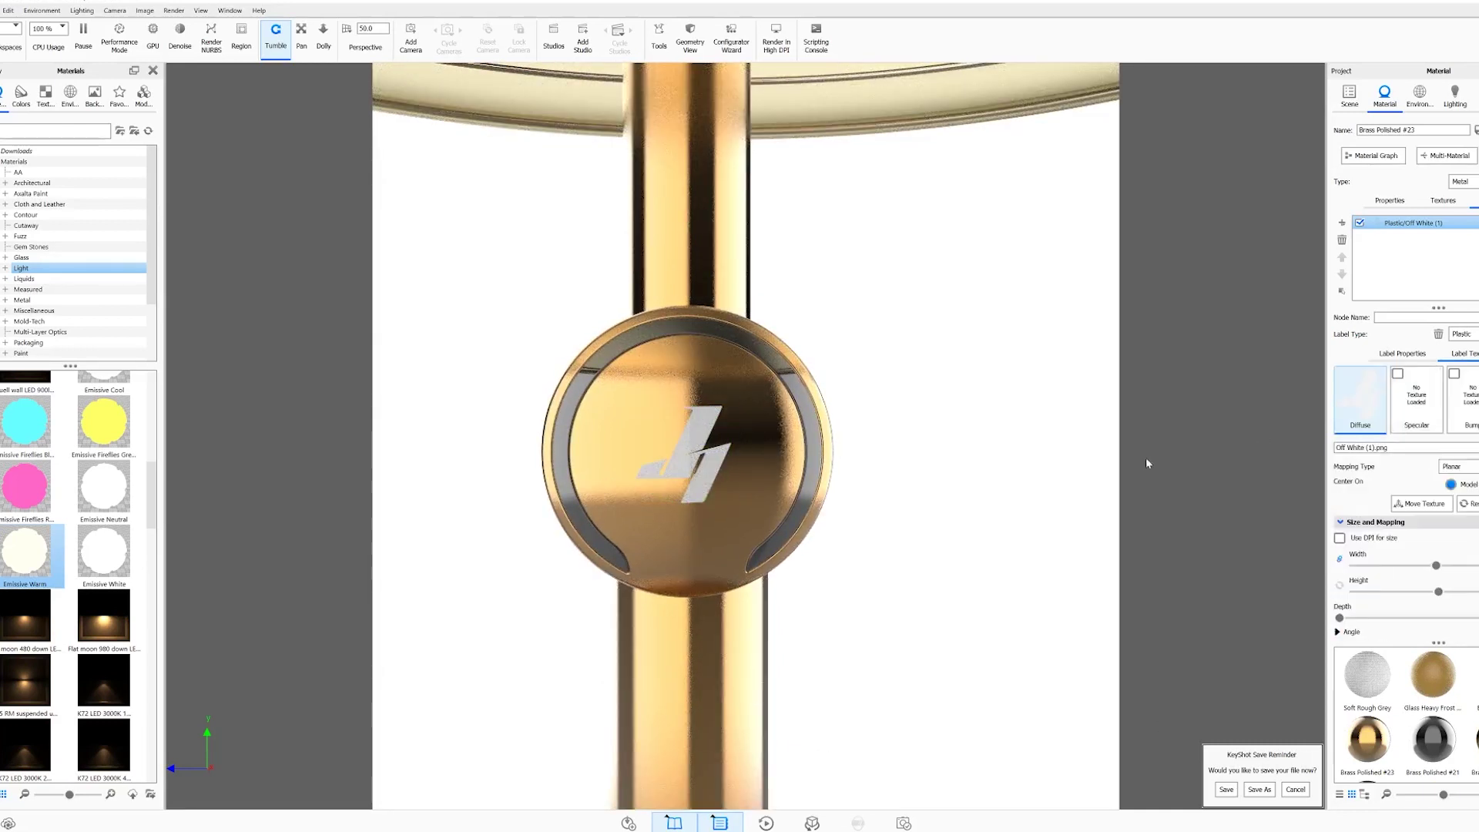
scroll(1368, 635, down, 3)
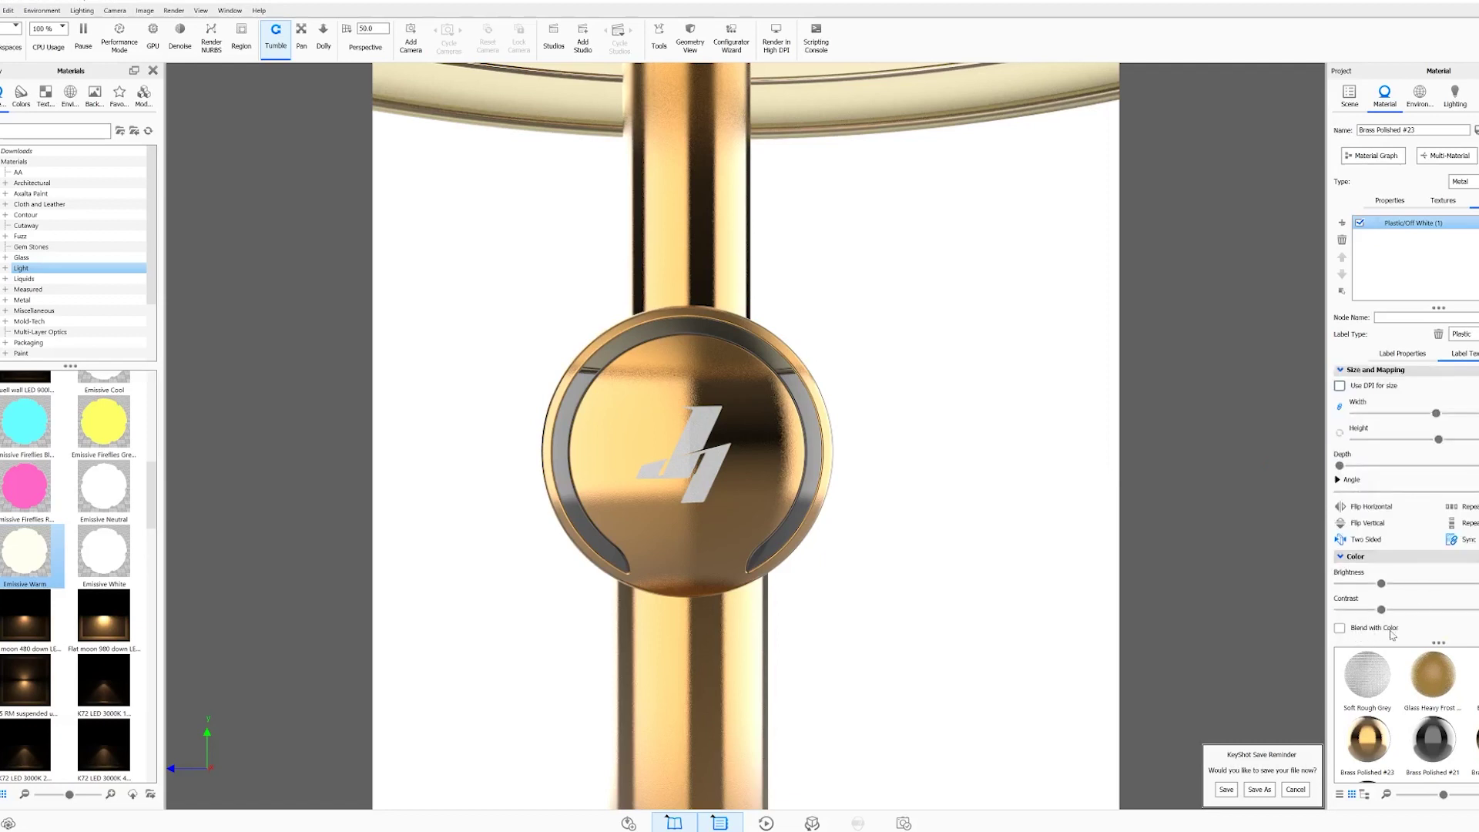
click(652, 395)
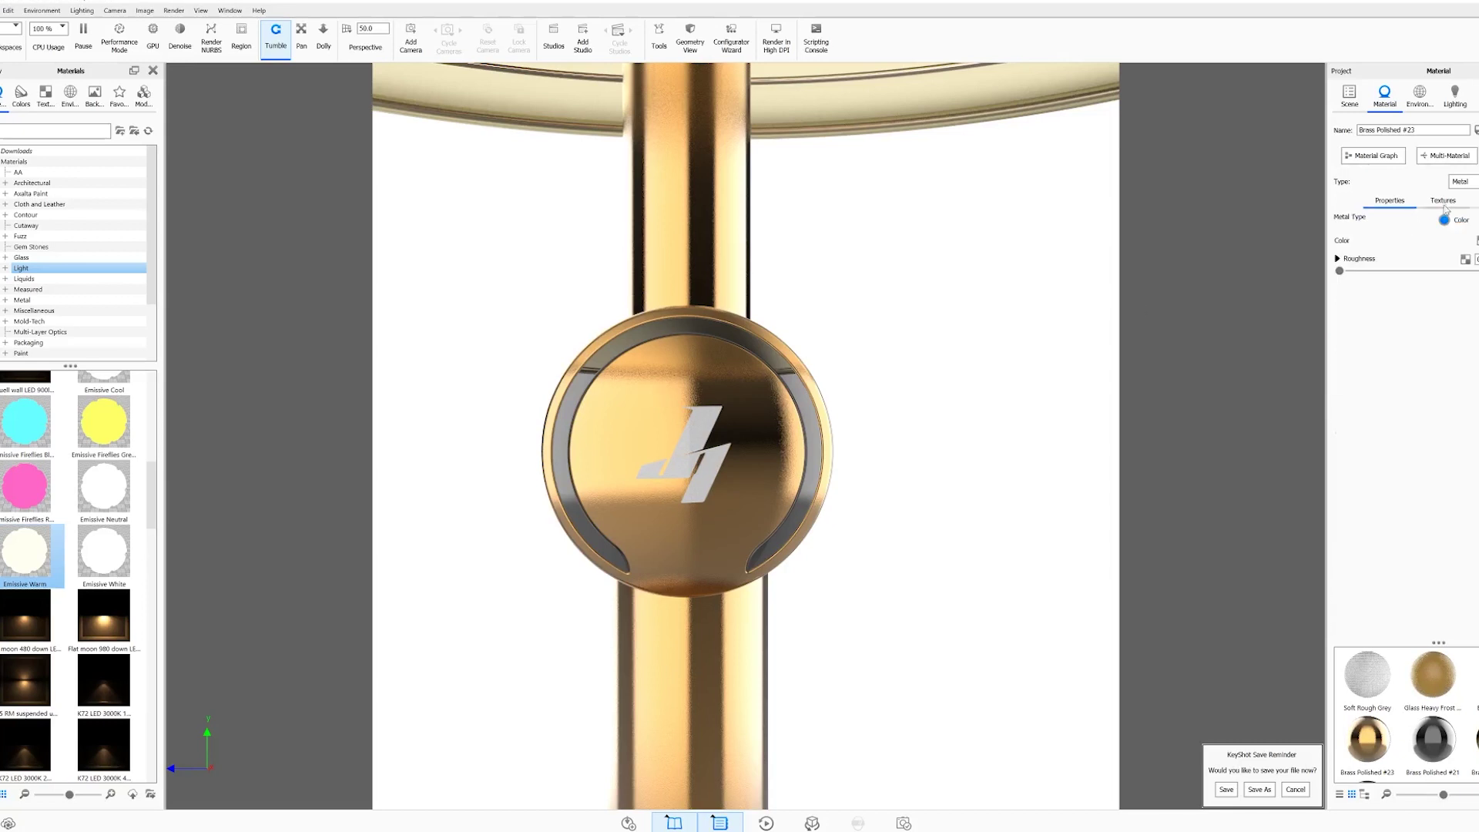
Set the logo label's blend color on the knob face to dark grey #3D3A3A
click(1470, 202)
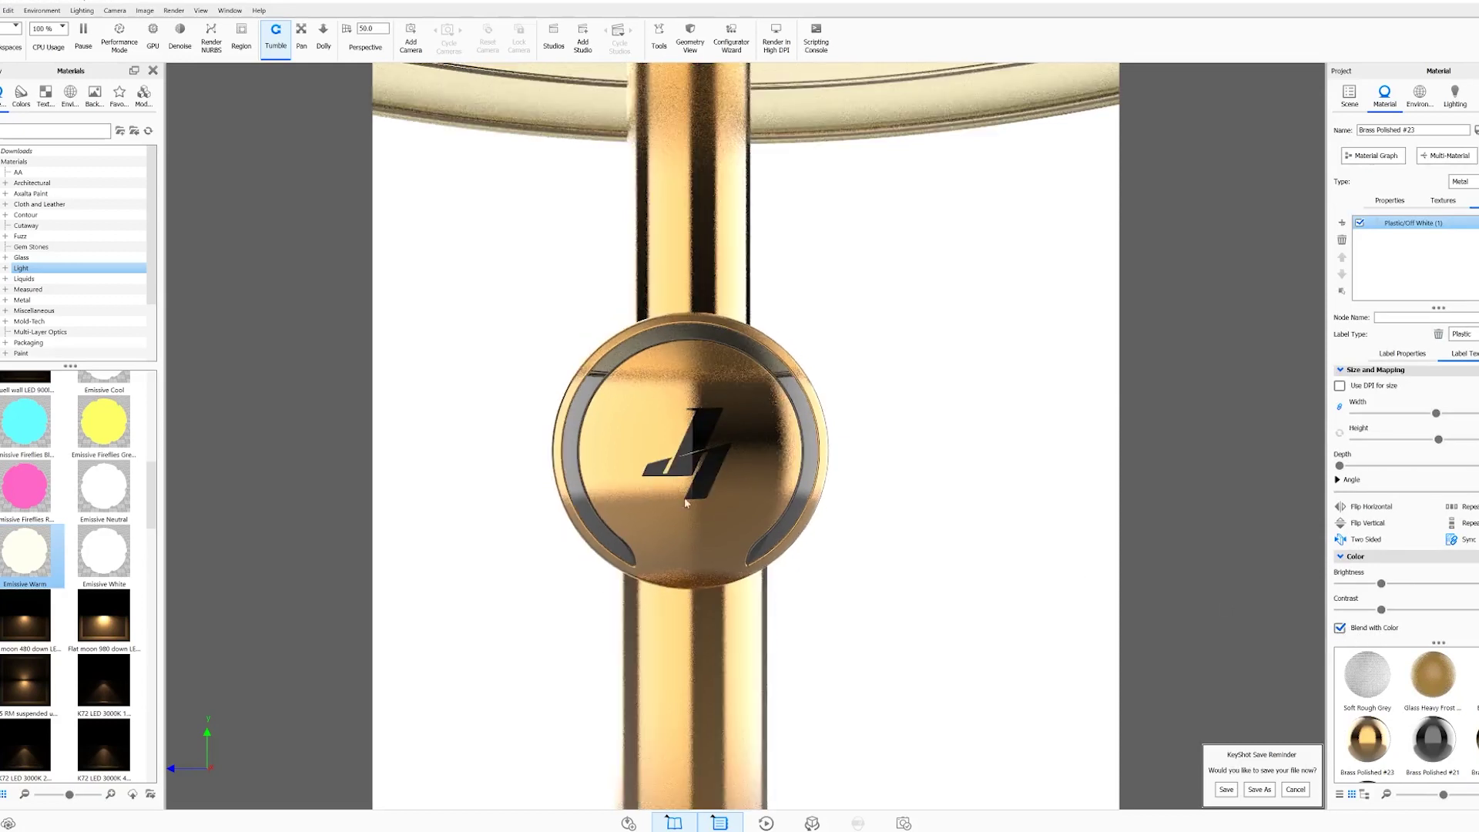
click(1192, 629)
click(1191, 216)
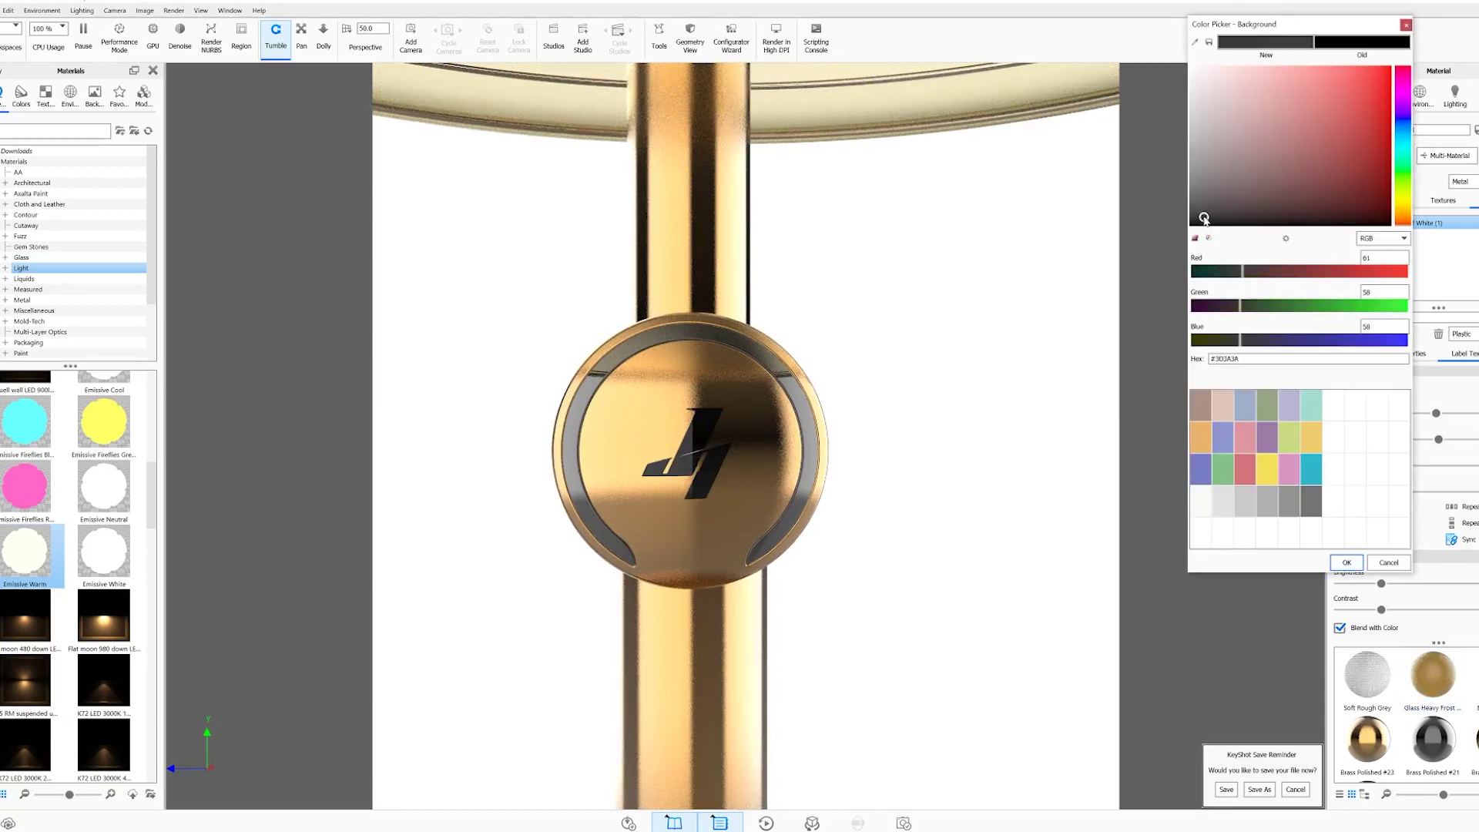
click(1346, 562)
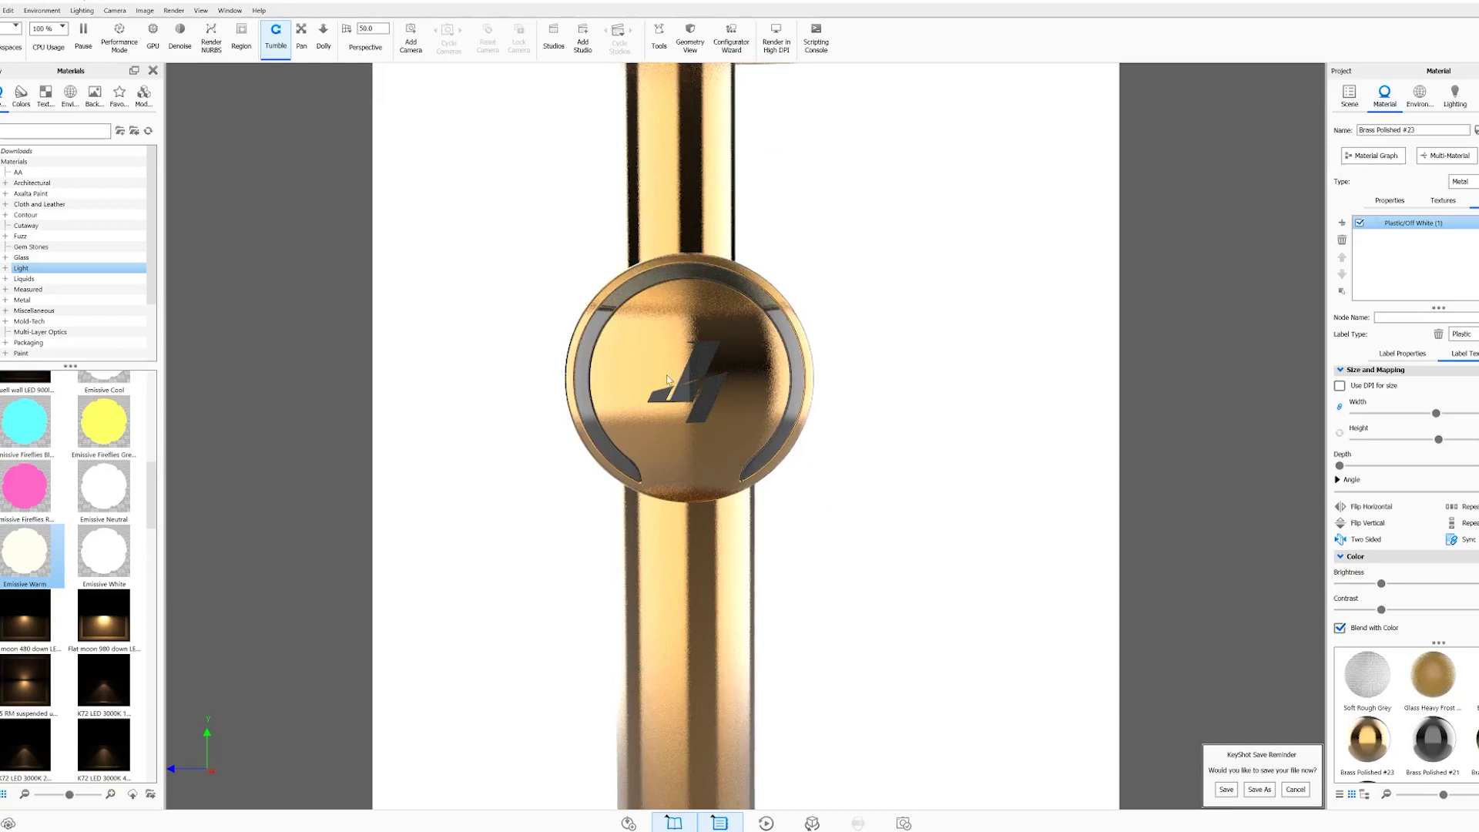
Reuse the logo label's Off White (1).png diffuse texture as its bump texture
drag(720, 437, 894, 534)
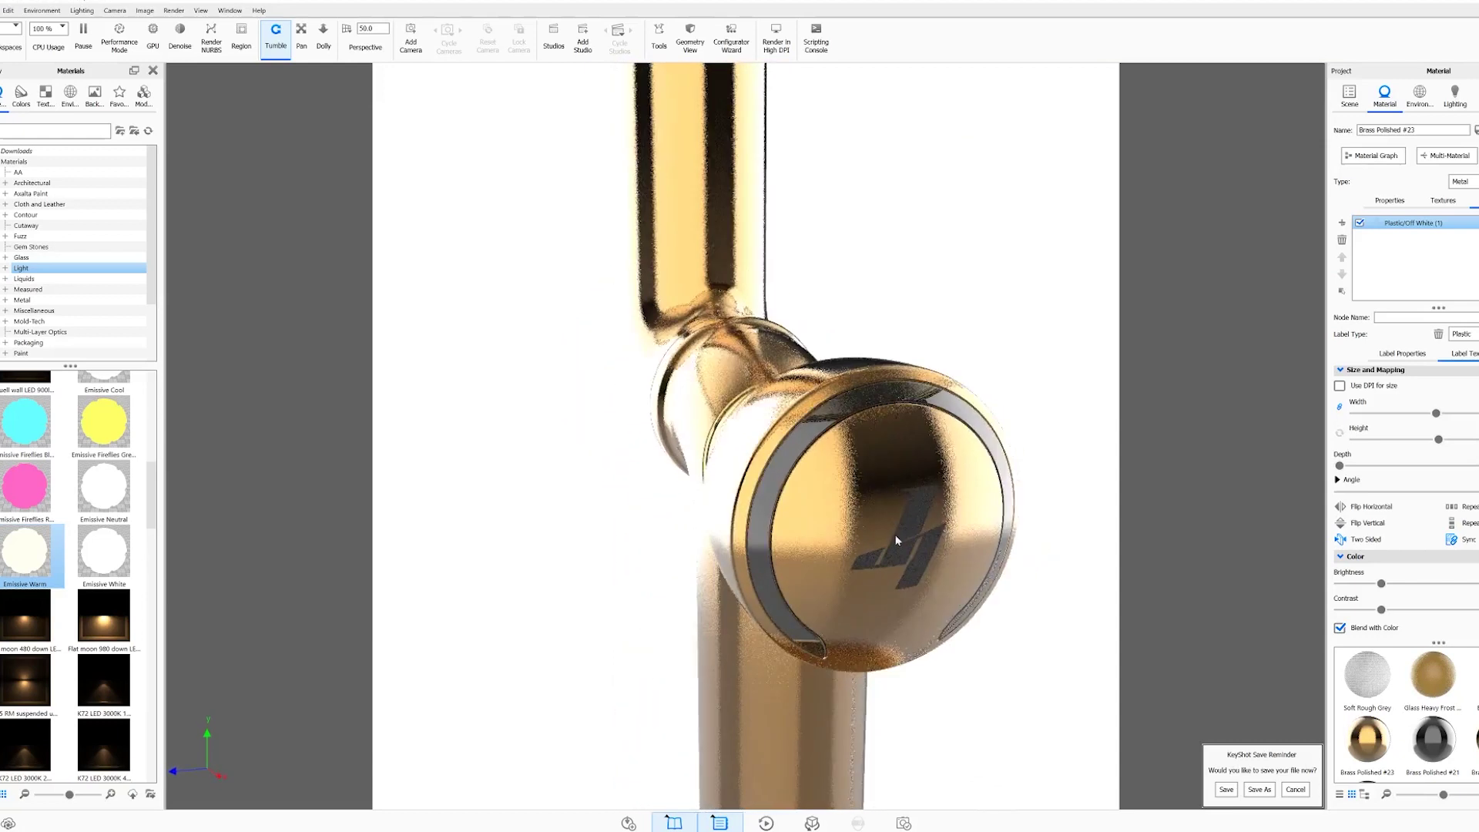
scroll(1011, 571, up, 2)
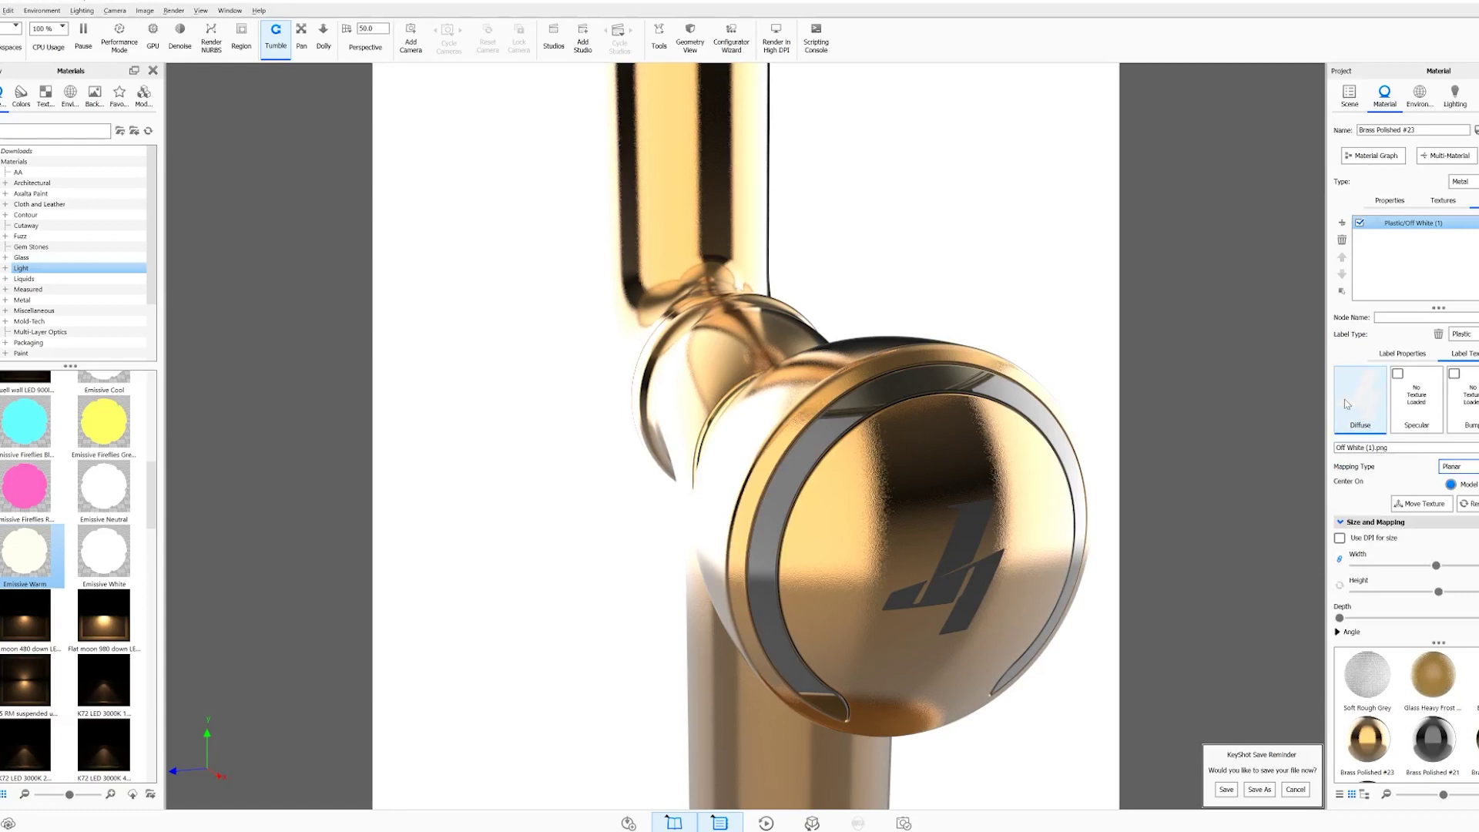
drag(1347, 404, 1462, 407)
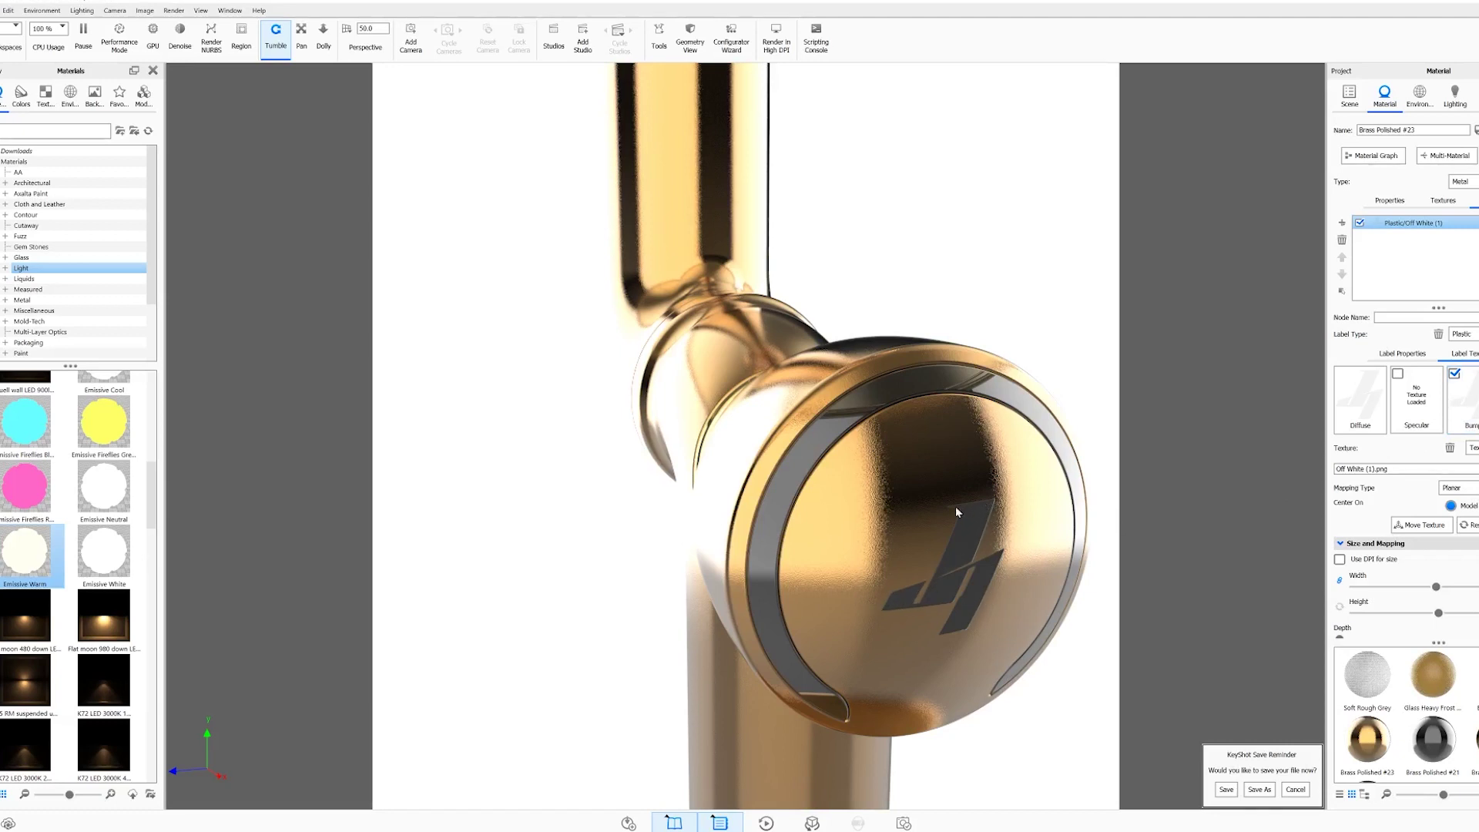
Reduce the scale and bump height of the noise bump texture on the pivot knob's brass material
scroll(952, 565, down, 5)
drag(940, 494, 949, 393)
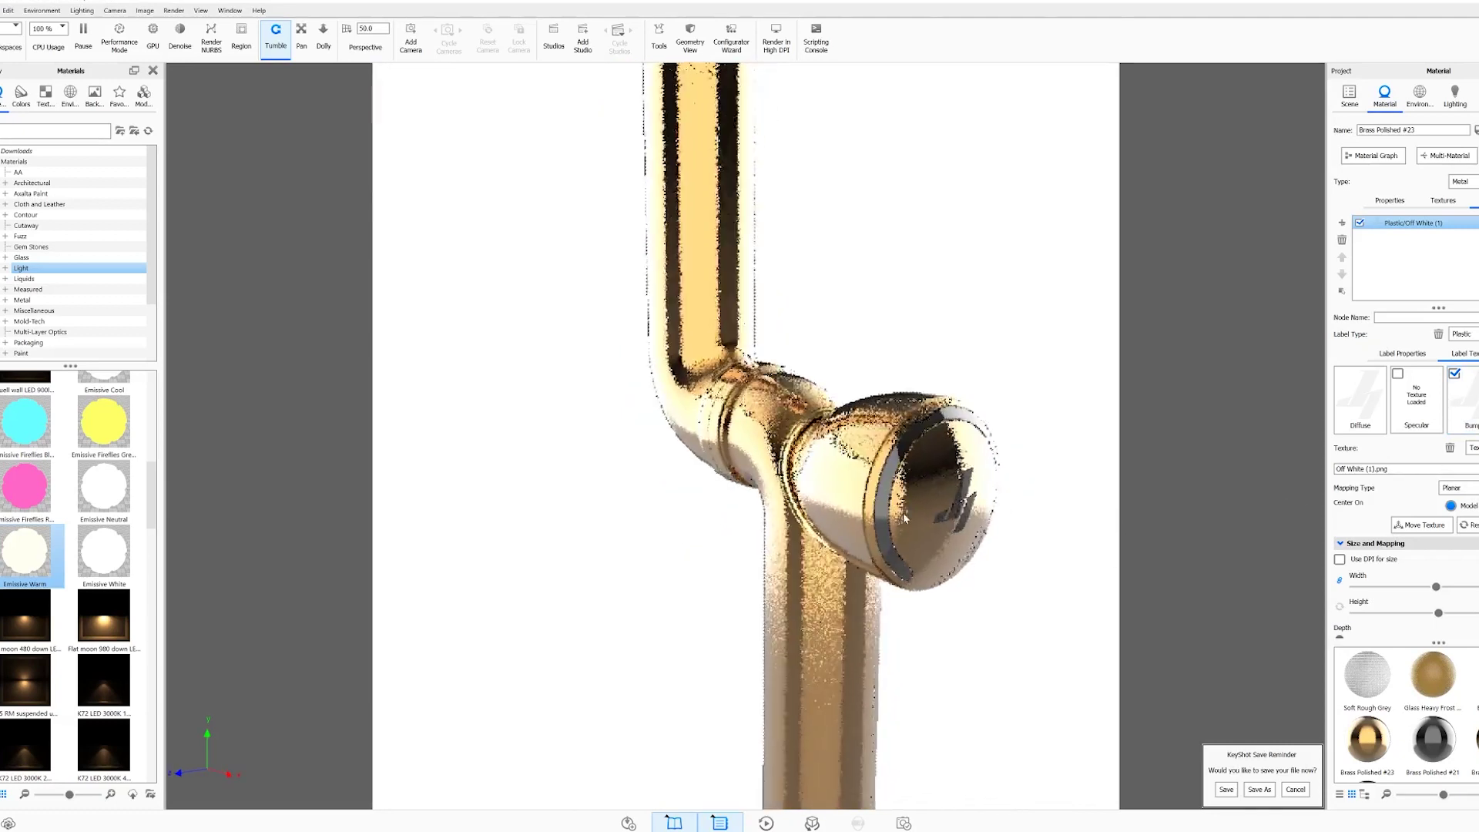
click(949, 393)
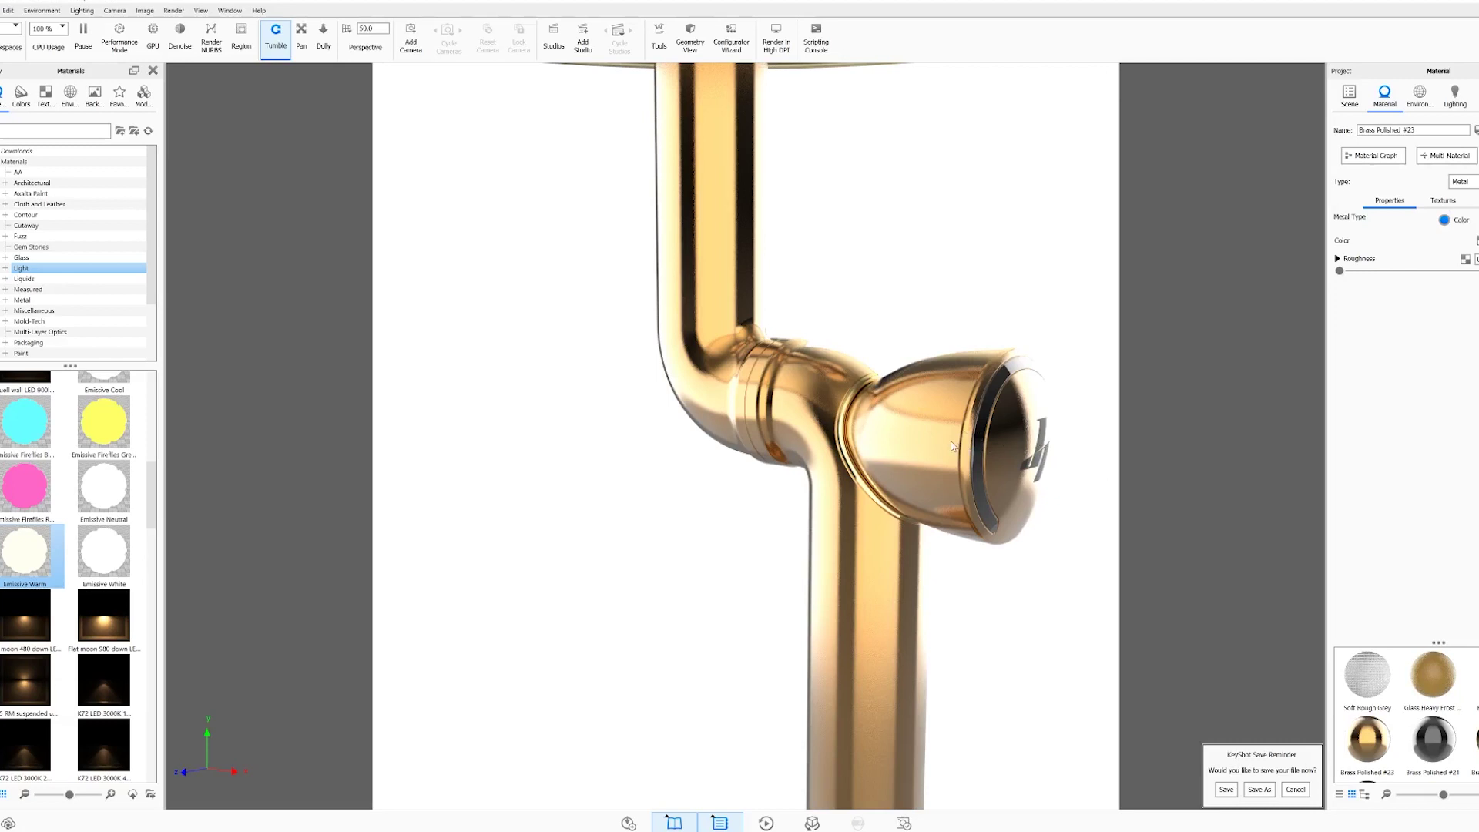
click(1442, 201)
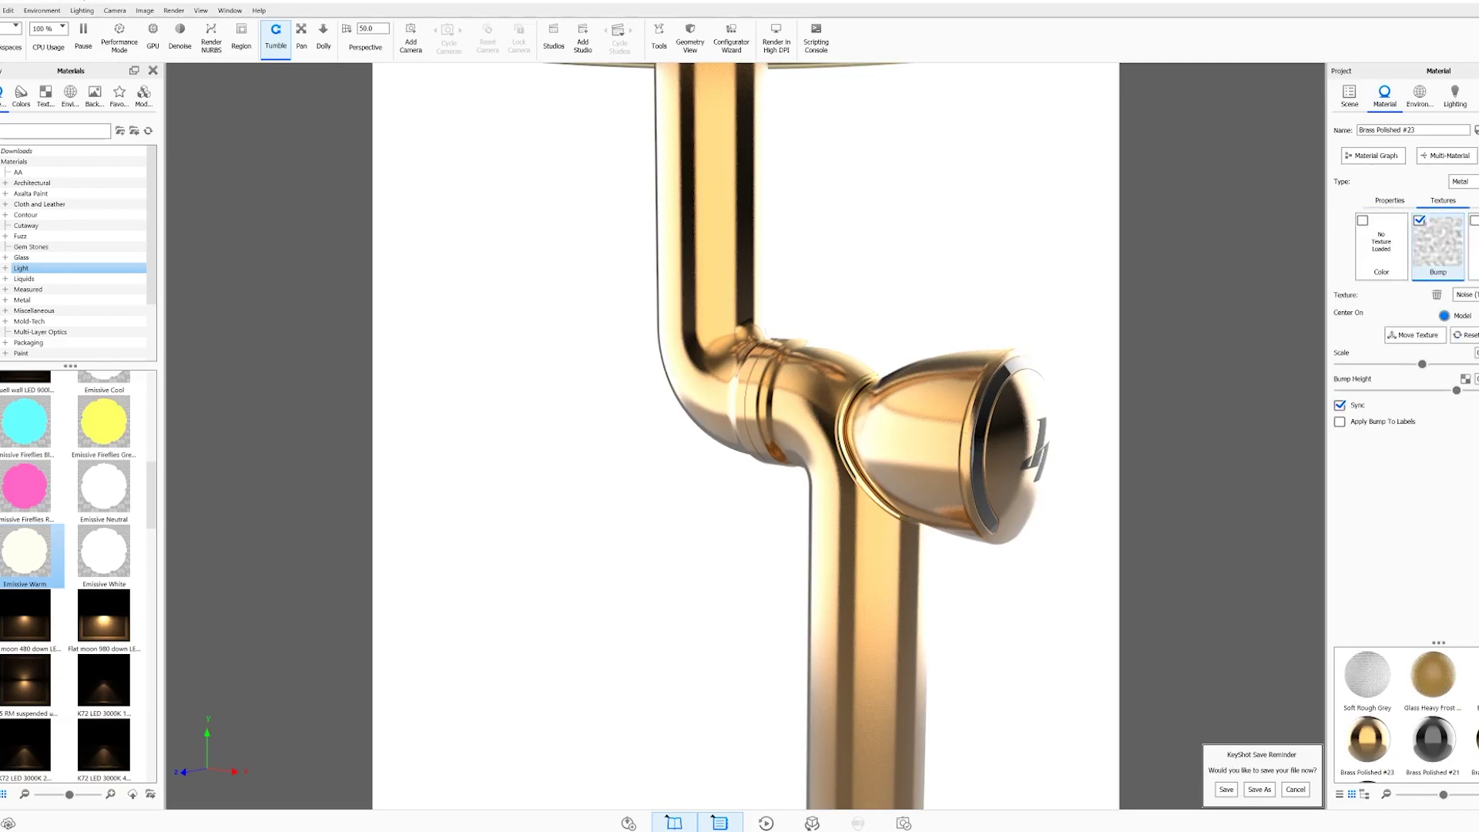
drag(1422, 364, 1380, 363)
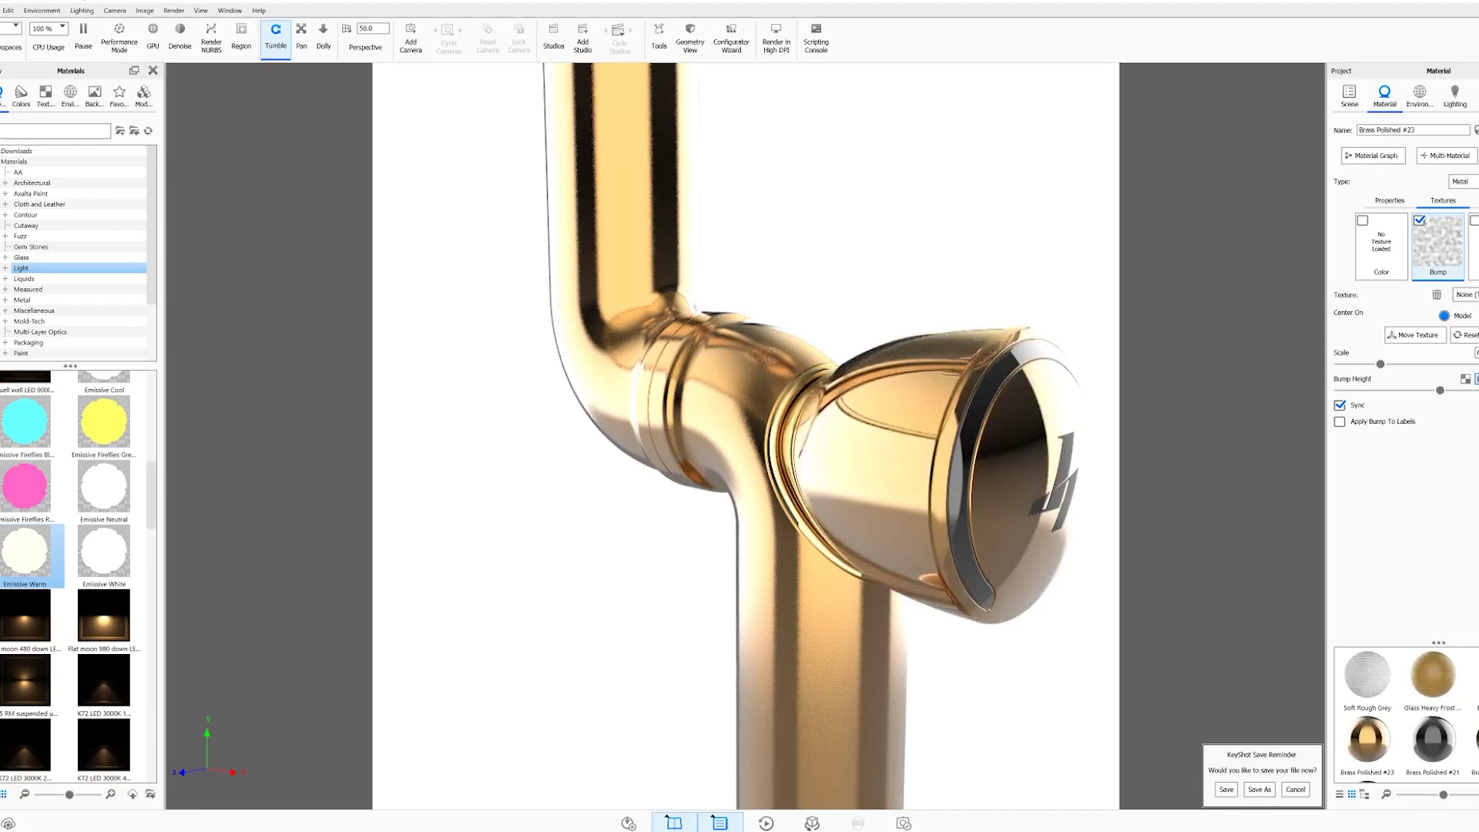
Examine the brass surface texture of the pivot joint and knob up close and from different angles
scroll(954, 520, down, 5)
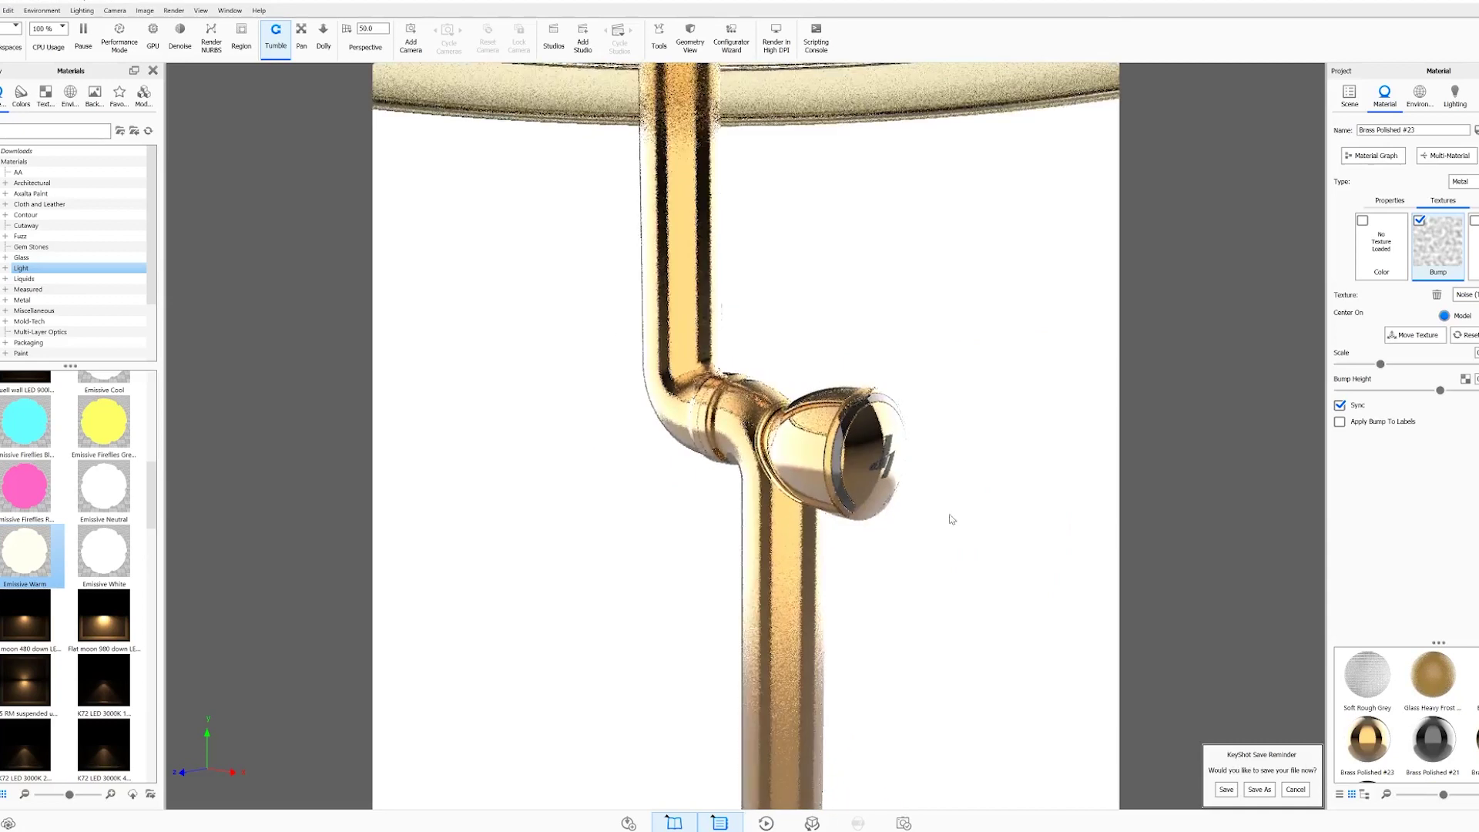
drag(955, 520, 963, 462)
scroll(974, 395, up, 5)
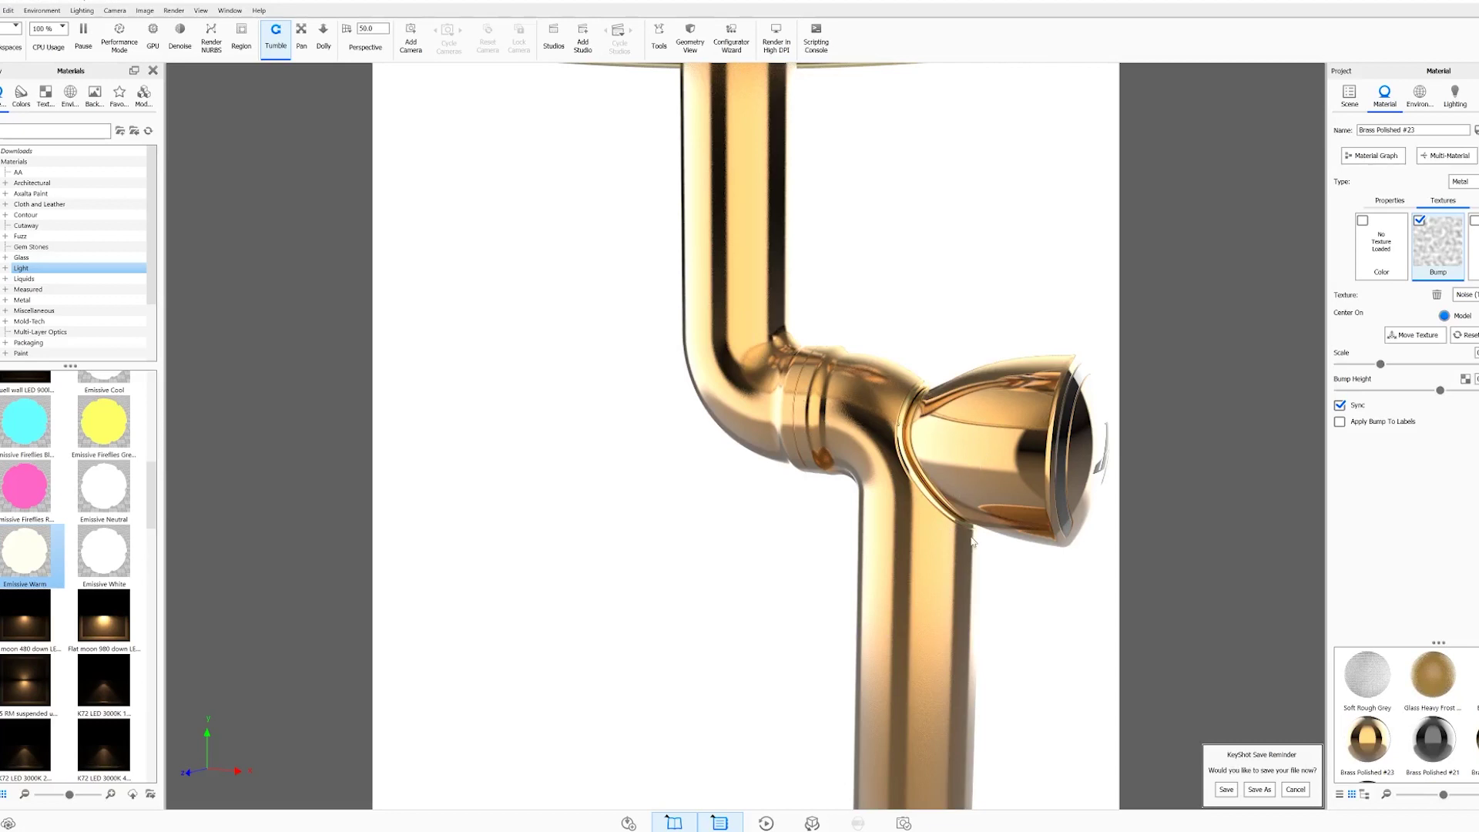
scroll(972, 542, up, 10)
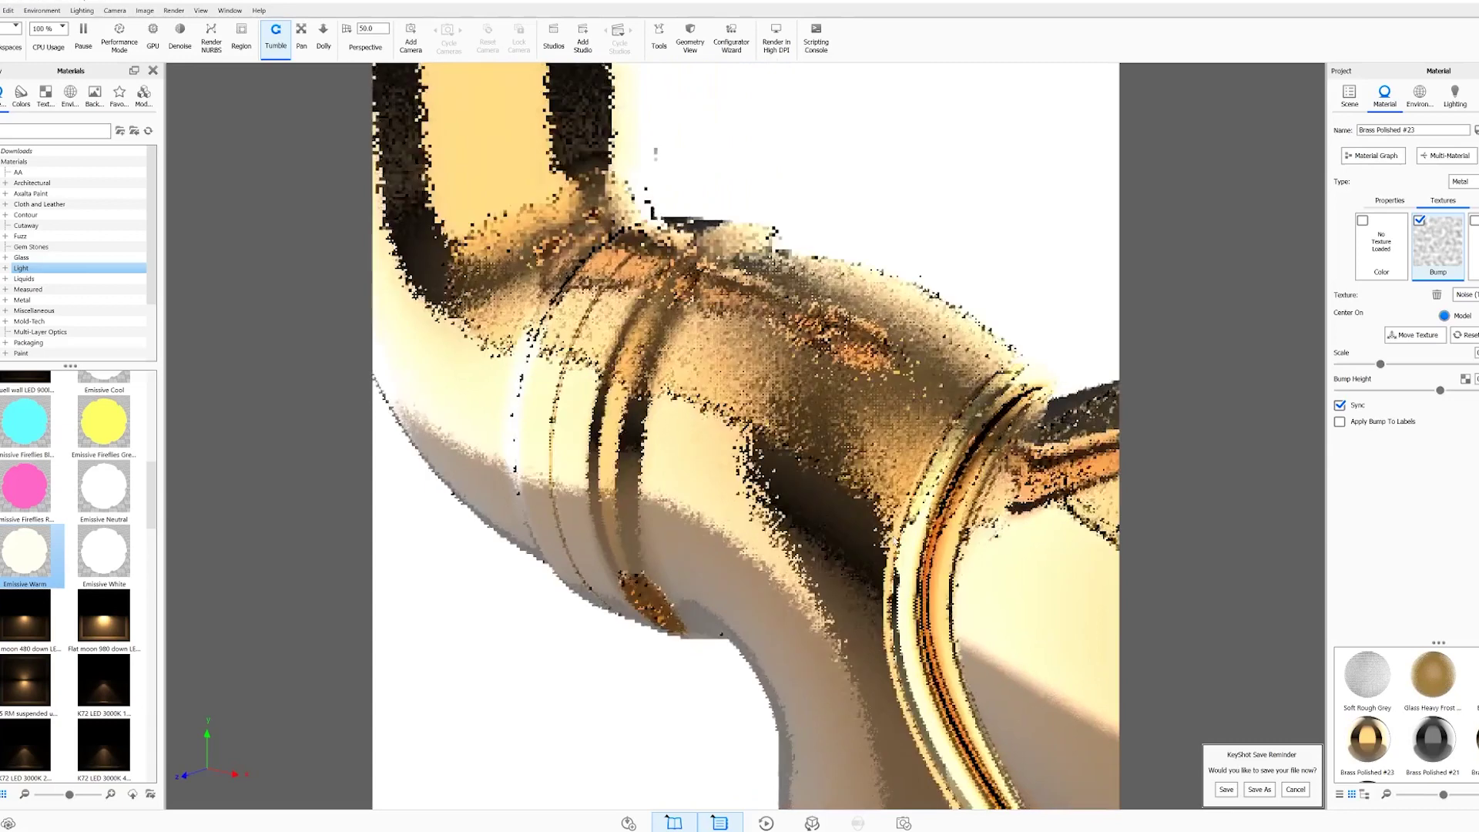
scroll(718, 287, up, 3)
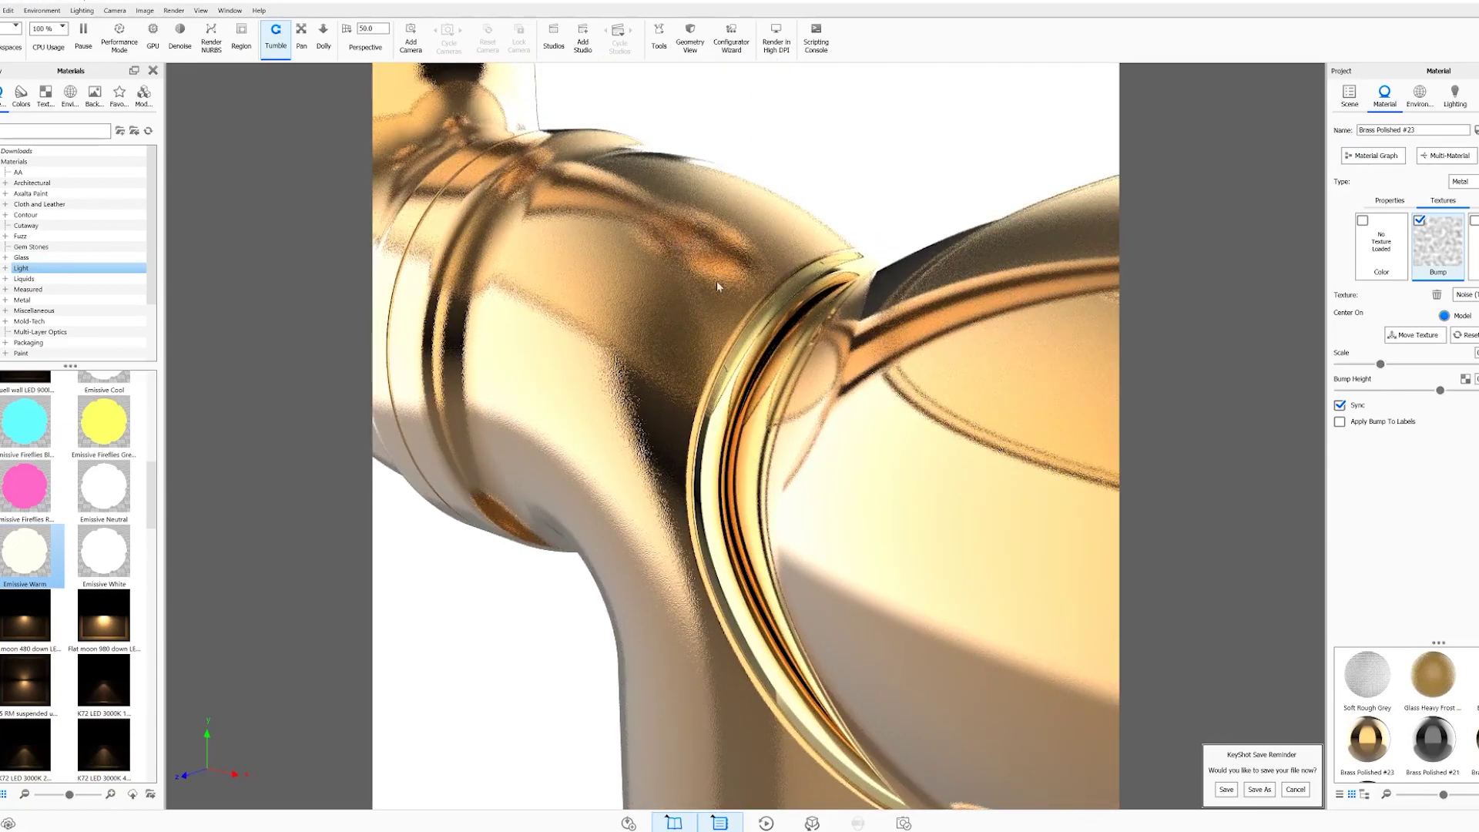
scroll(717, 286, down, 2)
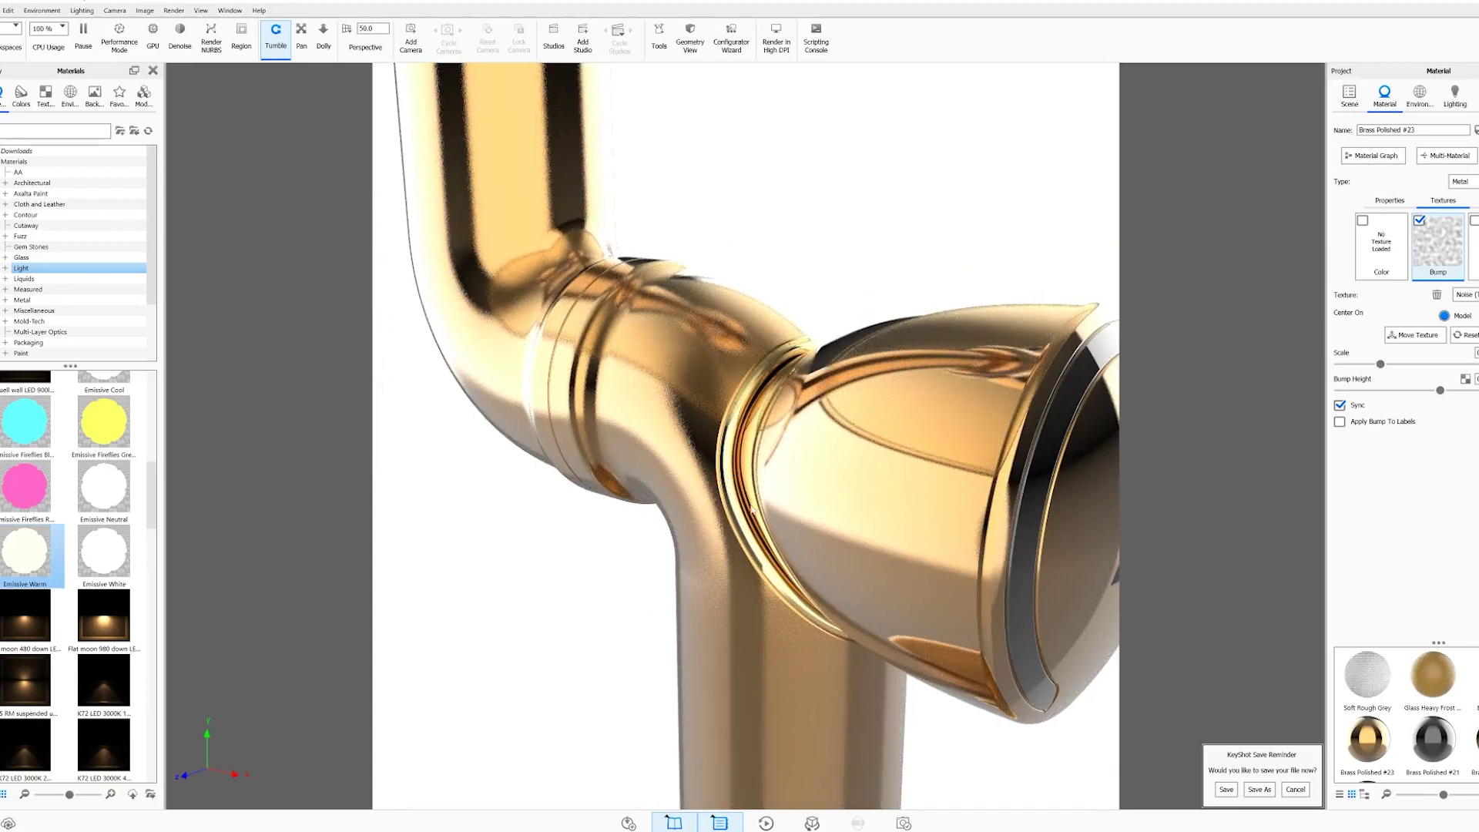
scroll(732, 453, down, 2)
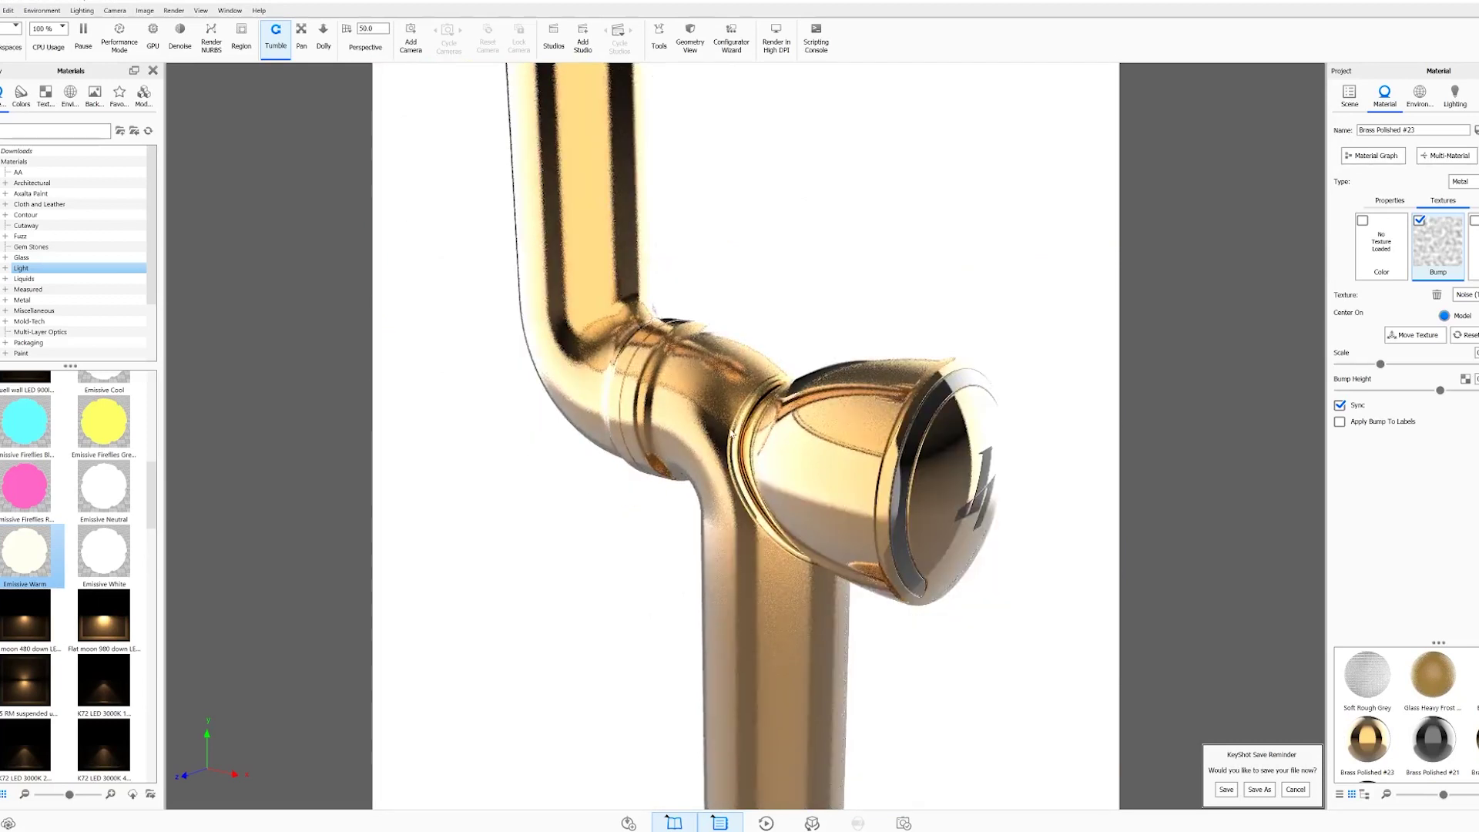
Unlink the material of the thin ring between the pivot joint and the knob and make it dark grey metal
scroll(724, 438, up, 4)
right_click(724, 437)
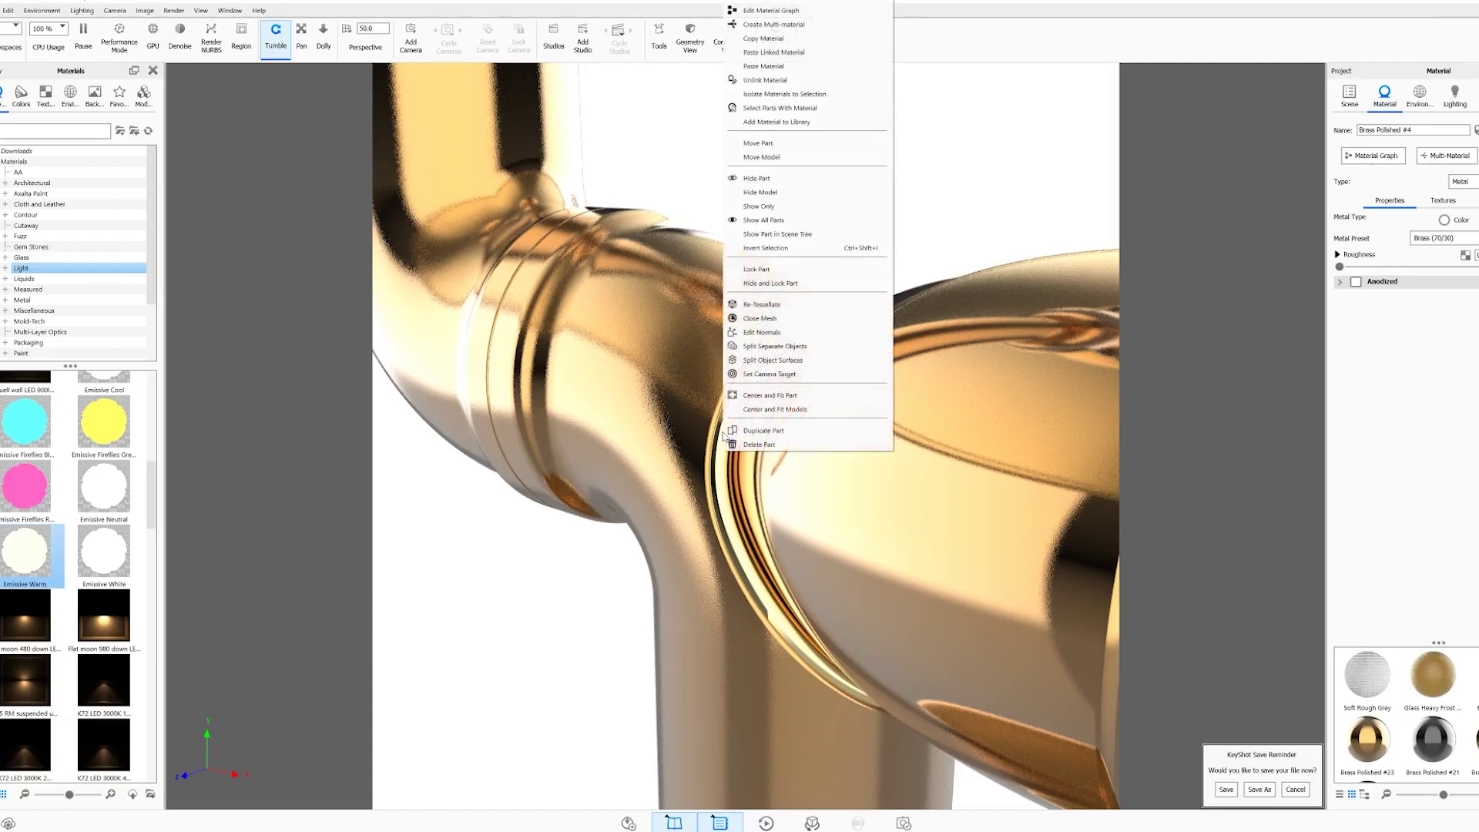
click(765, 80)
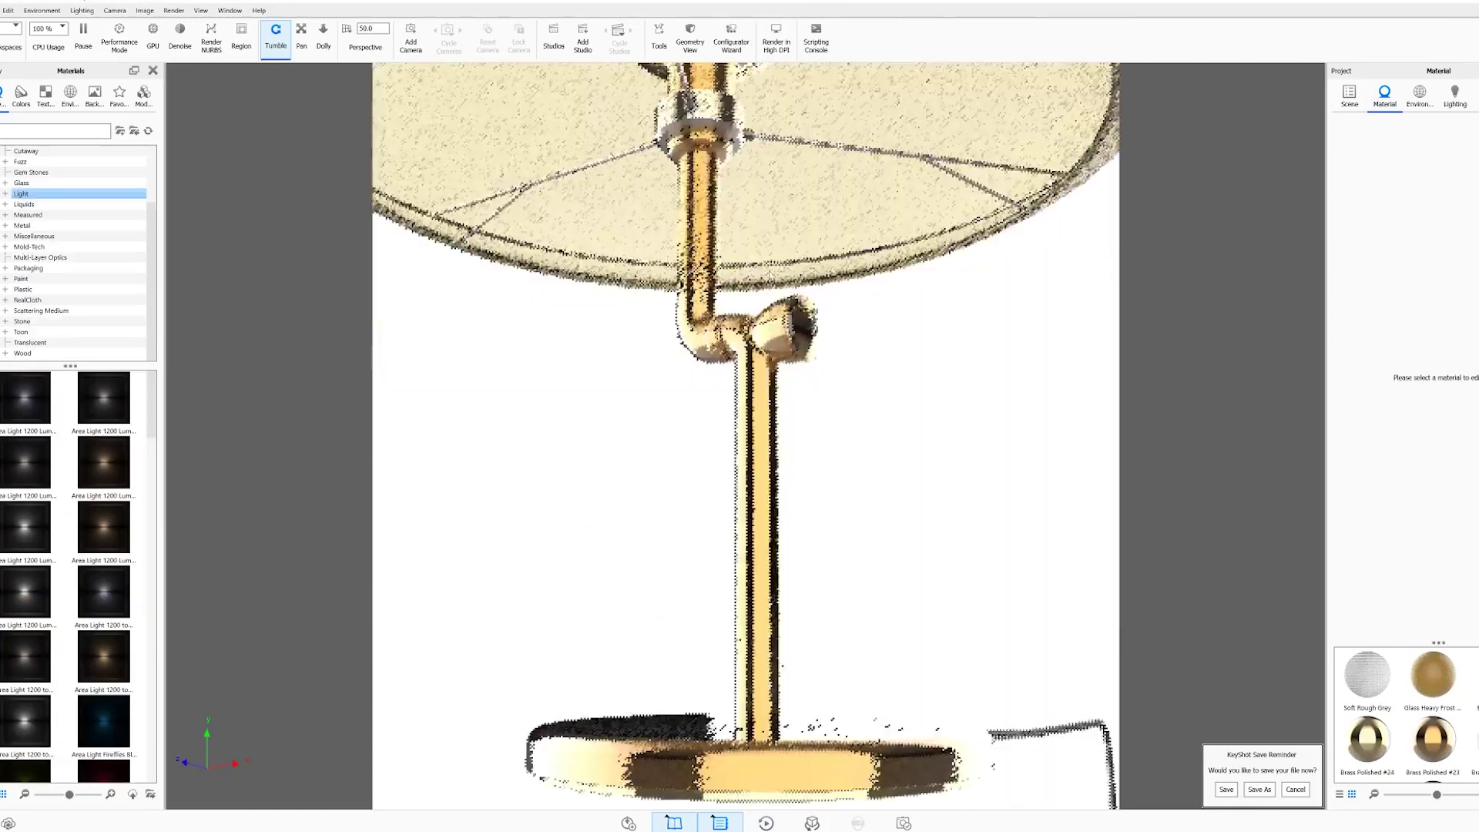
scroll(737, 195, up, 2)
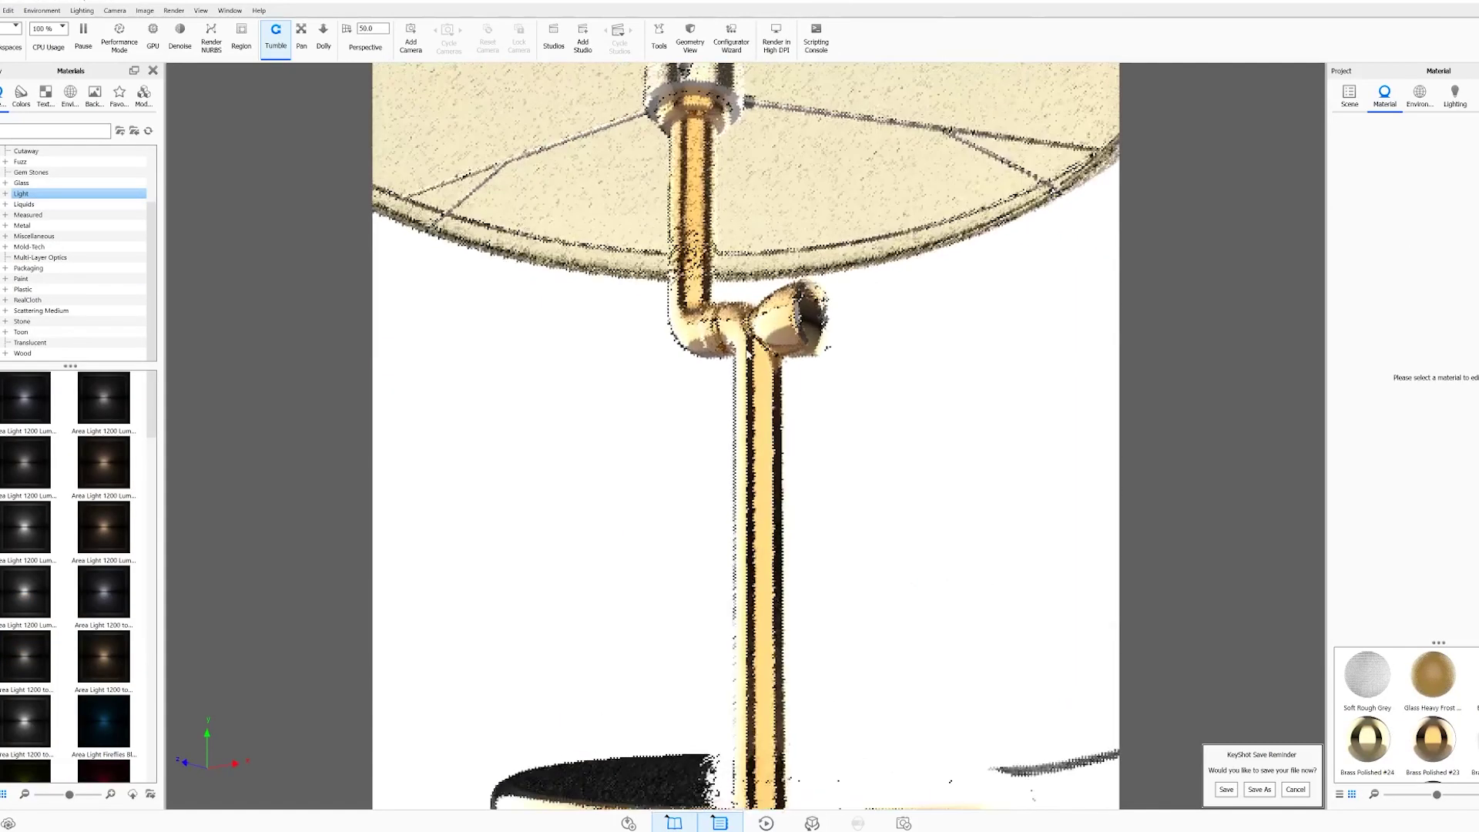
drag(737, 194, 670, 138)
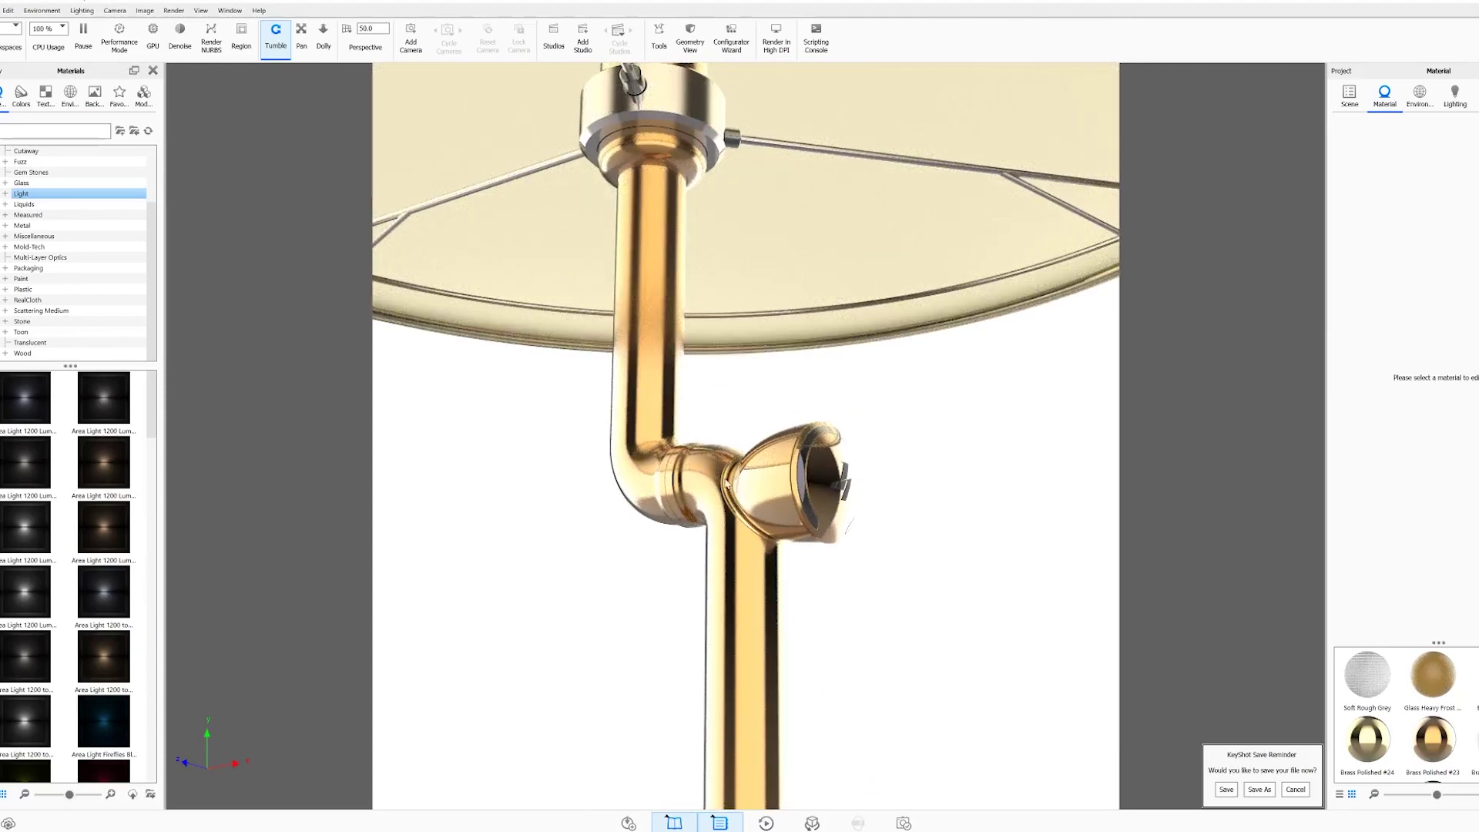
scroll(726, 483, up, 5)
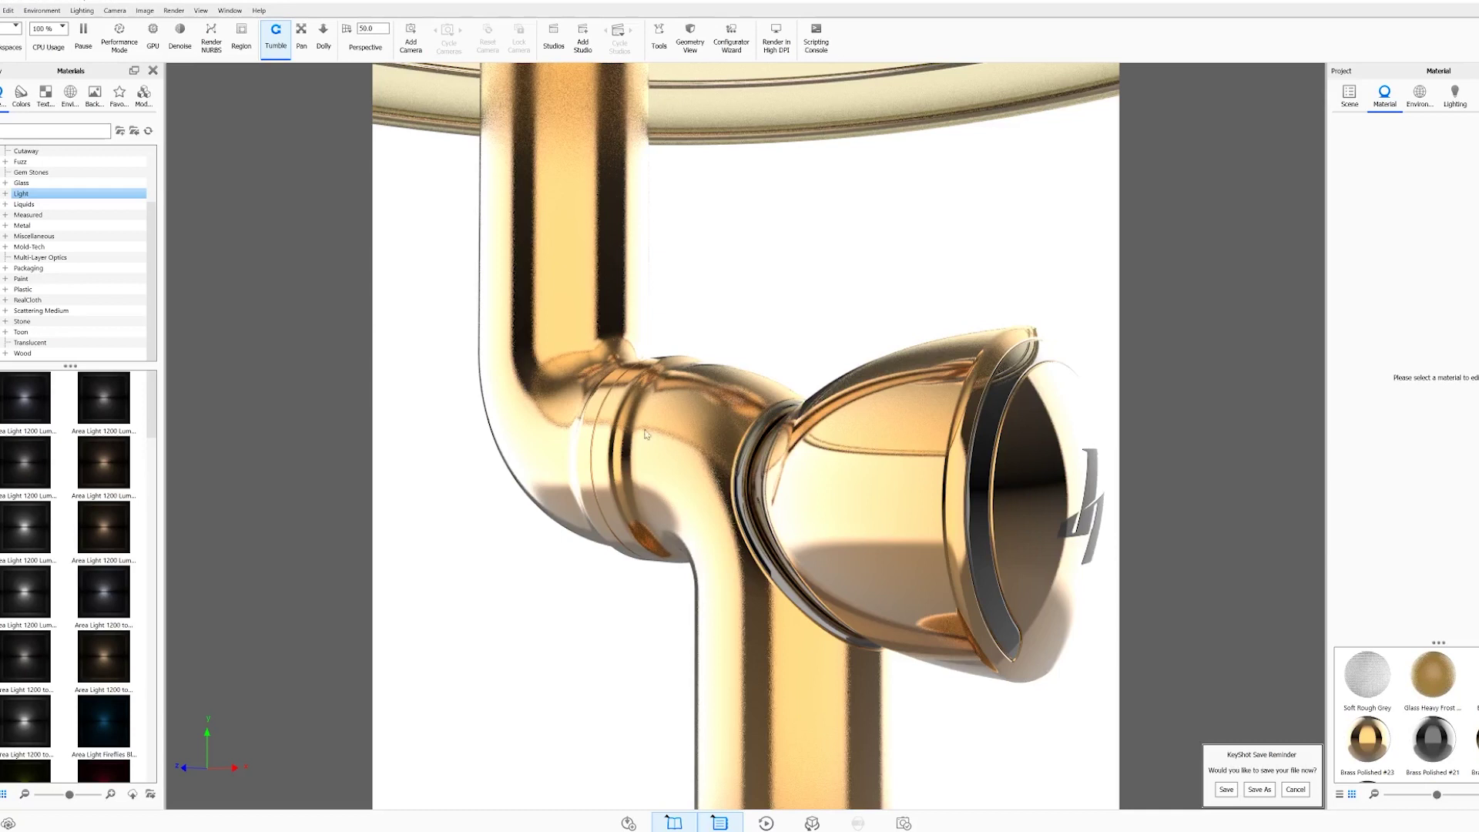
Frame the whole lamp from a low angle that shows the shade's underside, the pivot and the base
scroll(870, 438, down, 4)
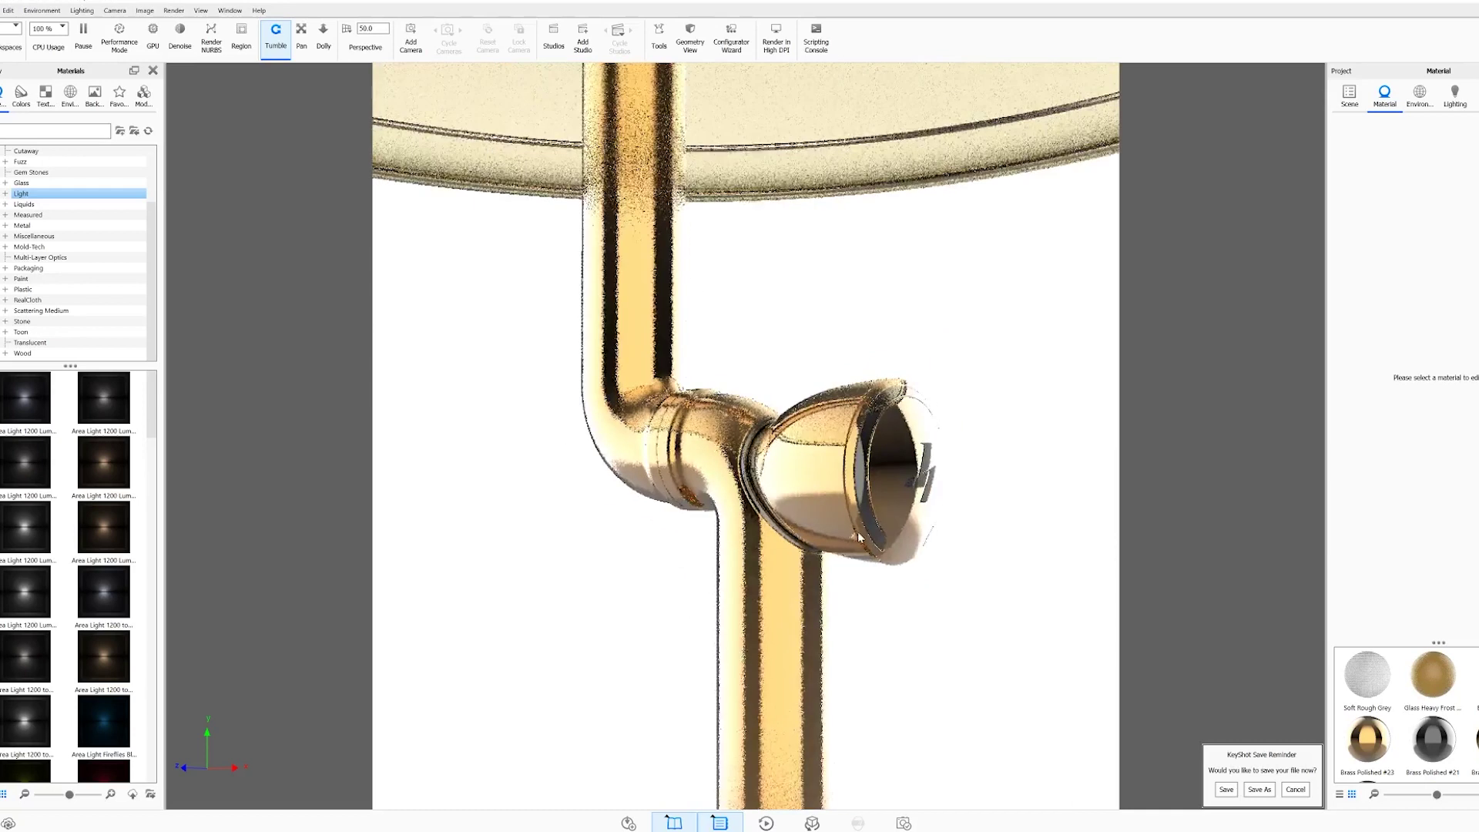
drag(858, 530, 697, 591)
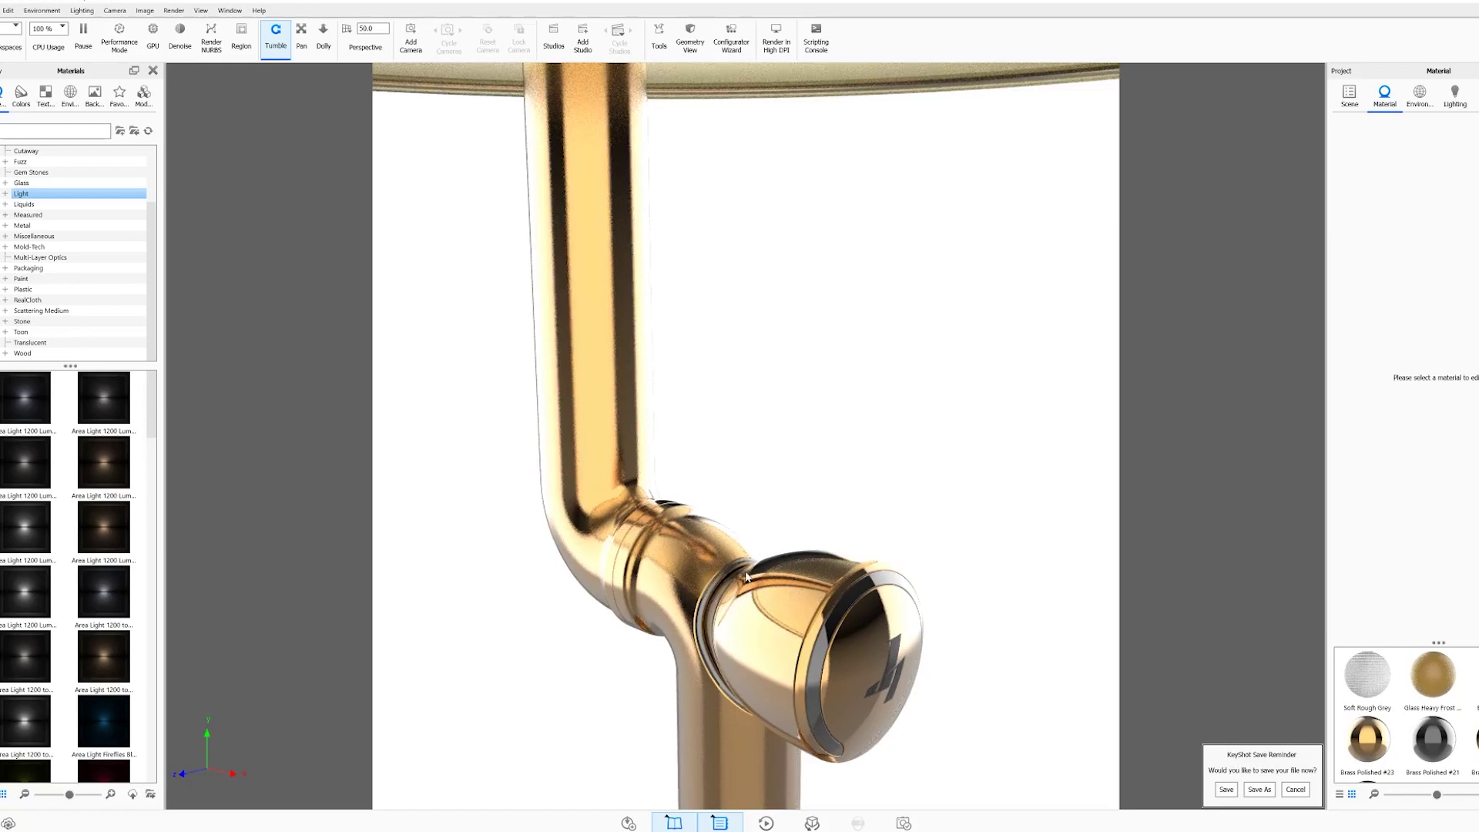
scroll(746, 577, down, 6)
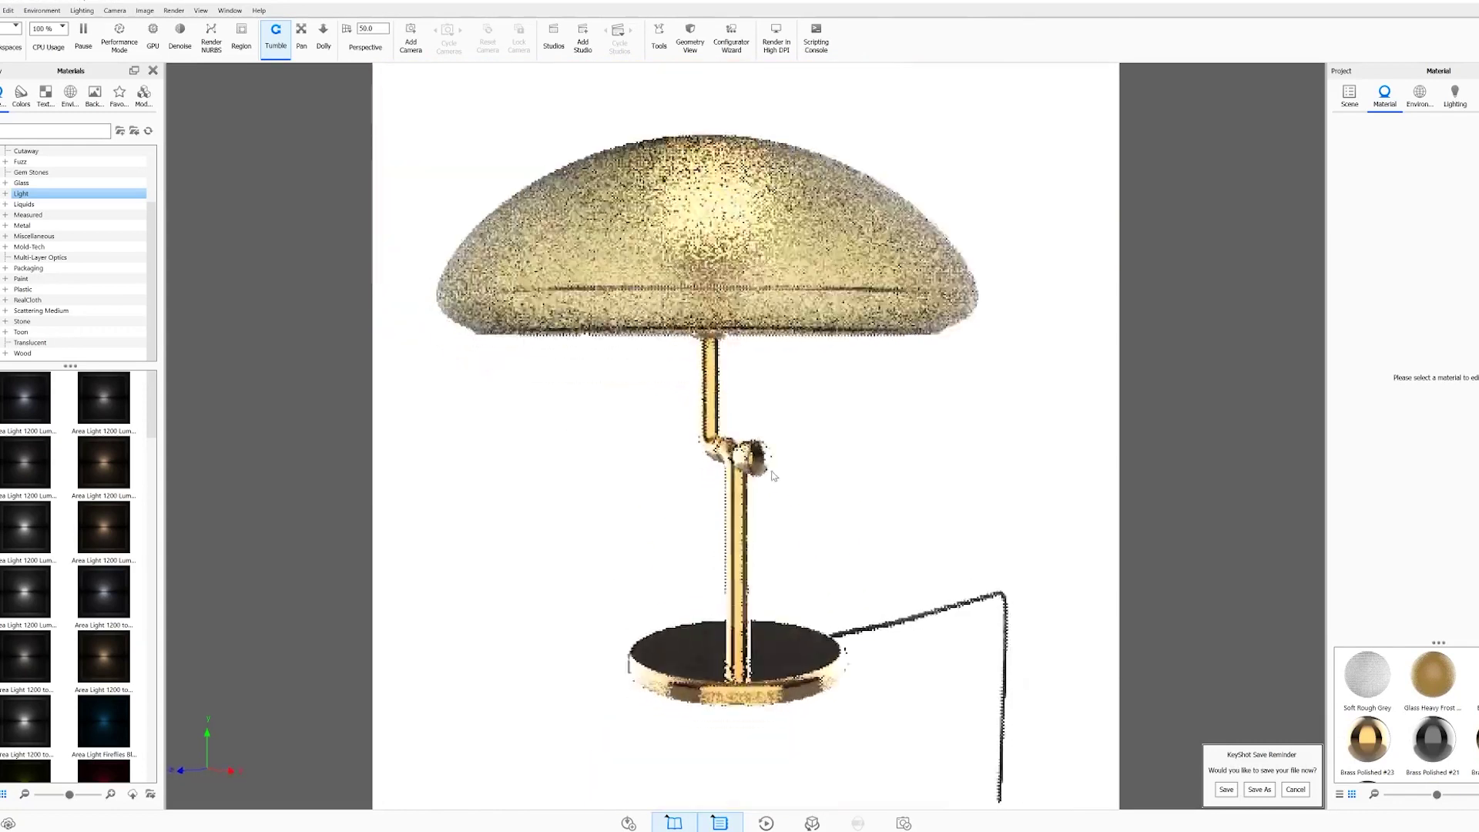
drag(793, 479, 792, 509)
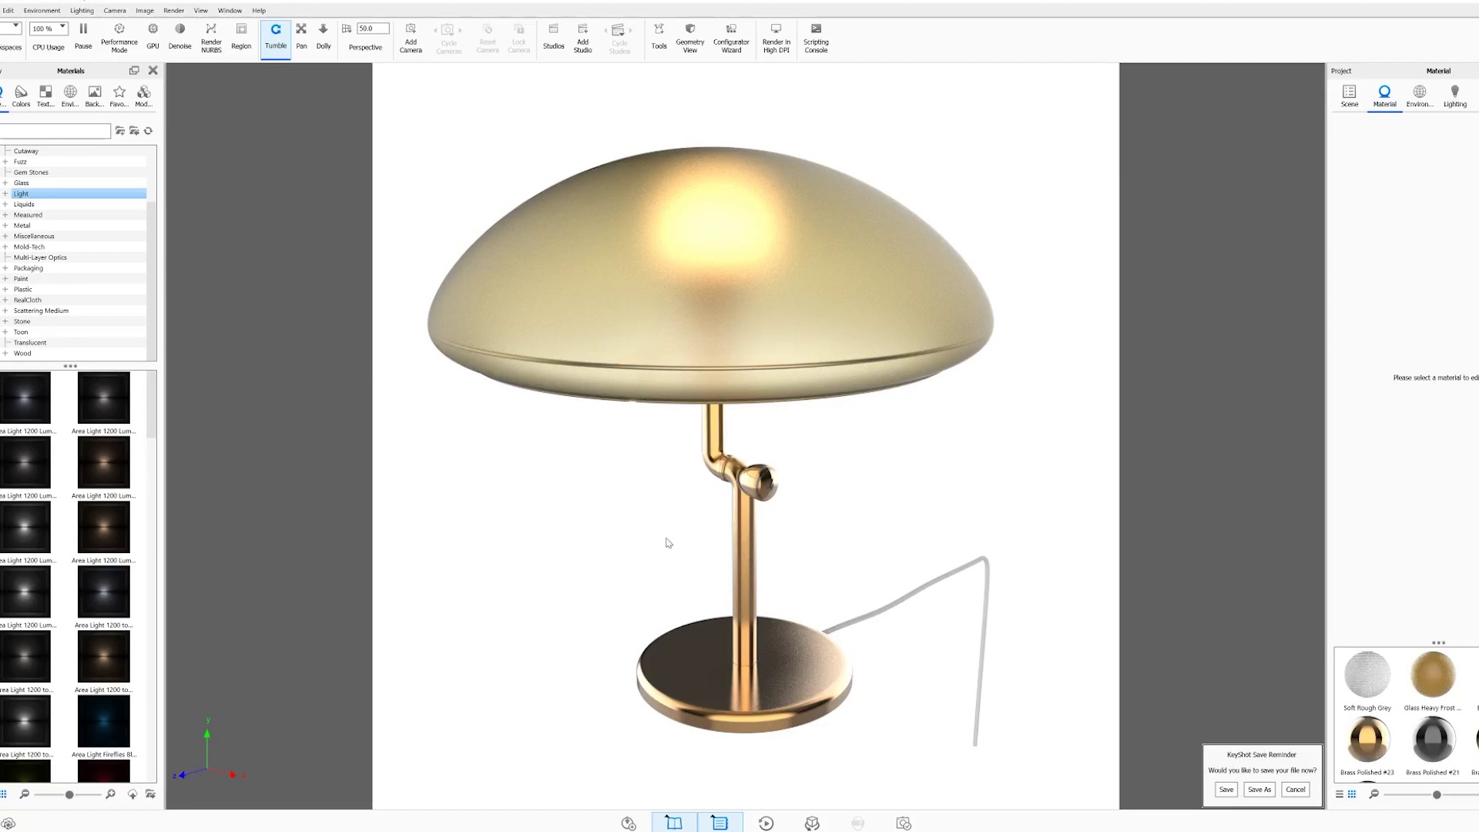
drag(653, 565, 924, 547)
drag(871, 465, 698, 433)
drag(810, 502, 801, 403)
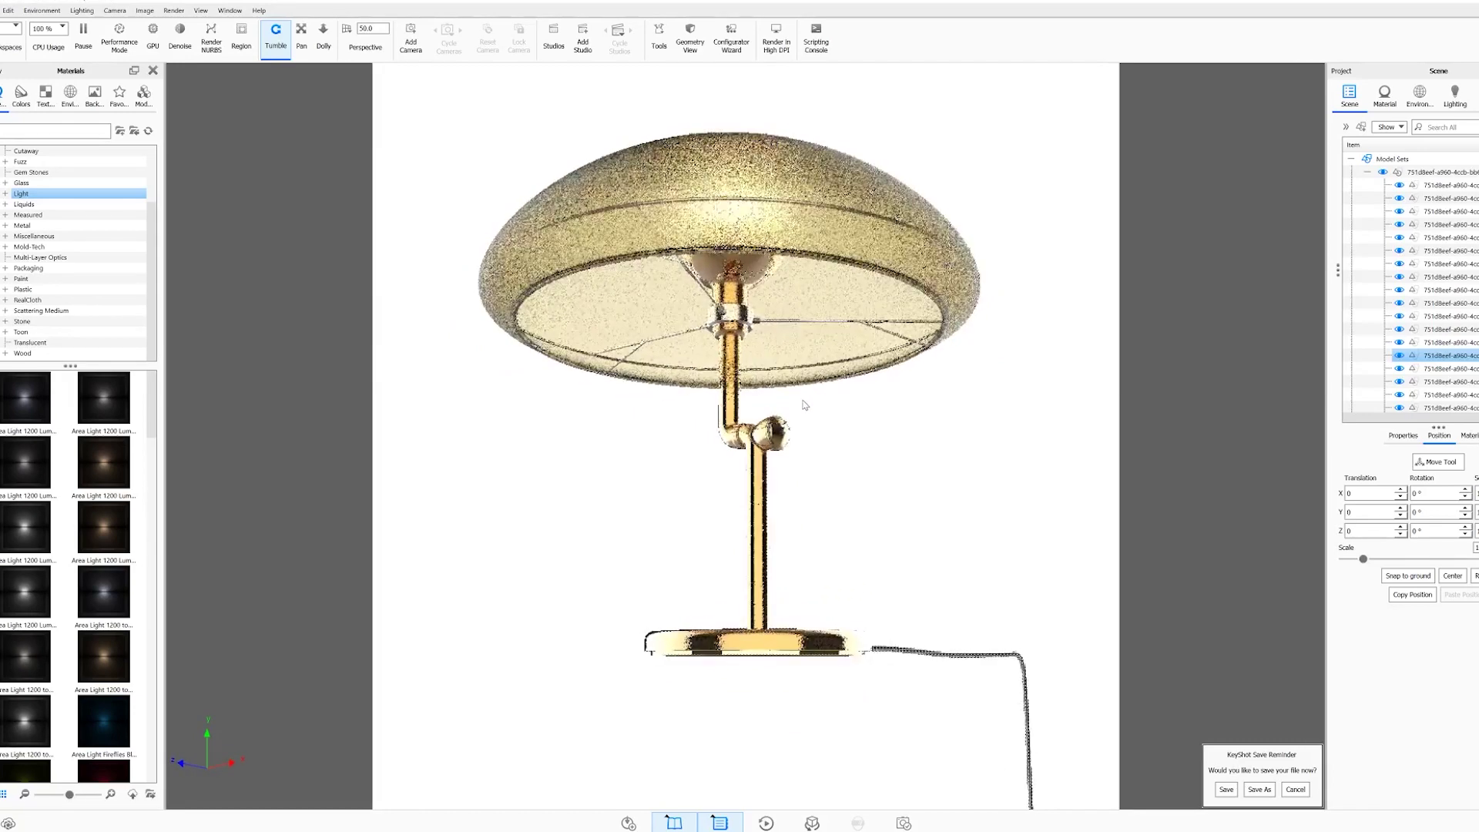
drag(1017, 522, 1196, 609)
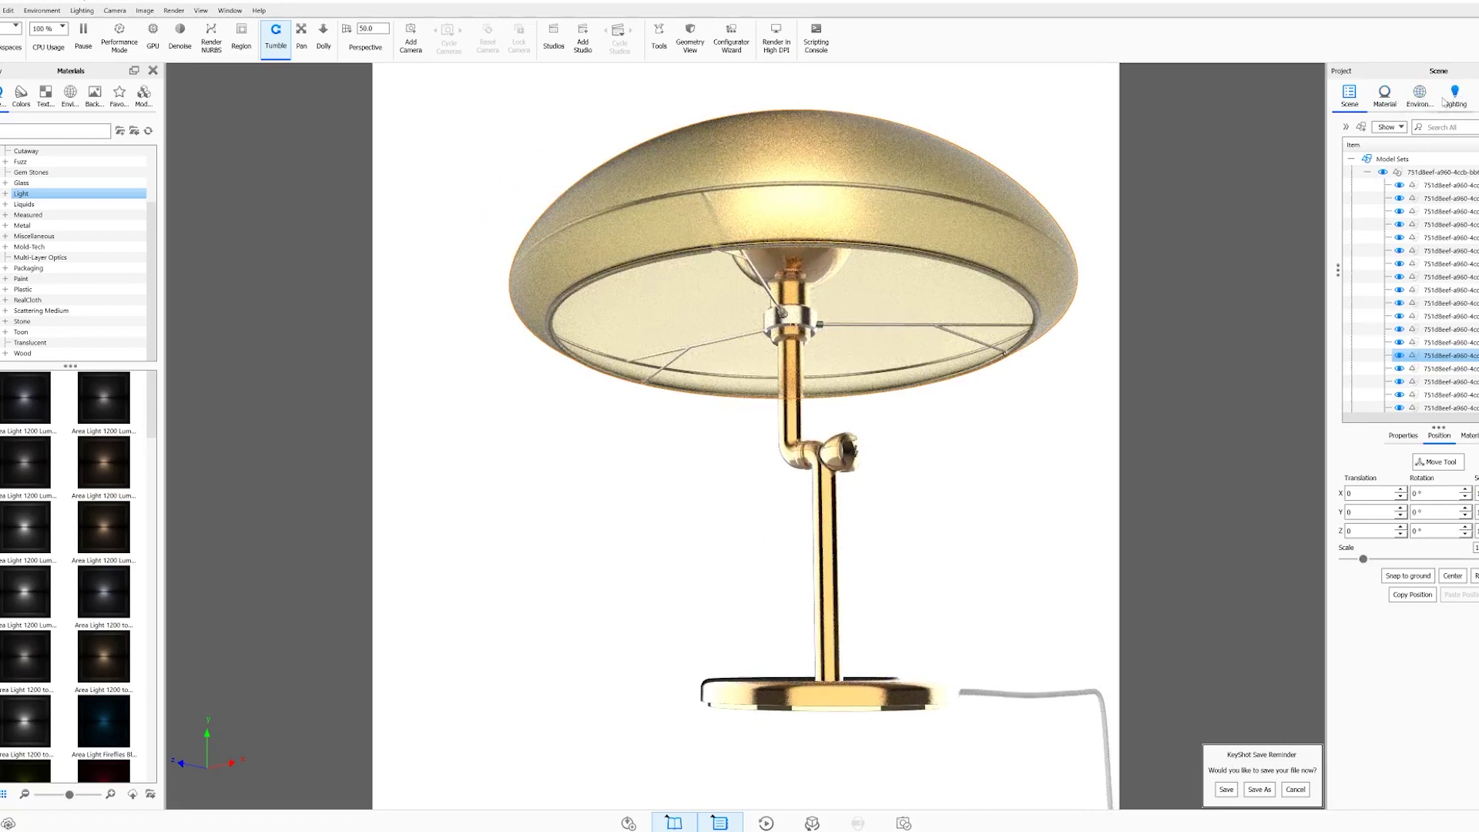
Lower the environment brightness slightly and increase the roughness of the metal on the lamp base's bottom
click(1419, 94)
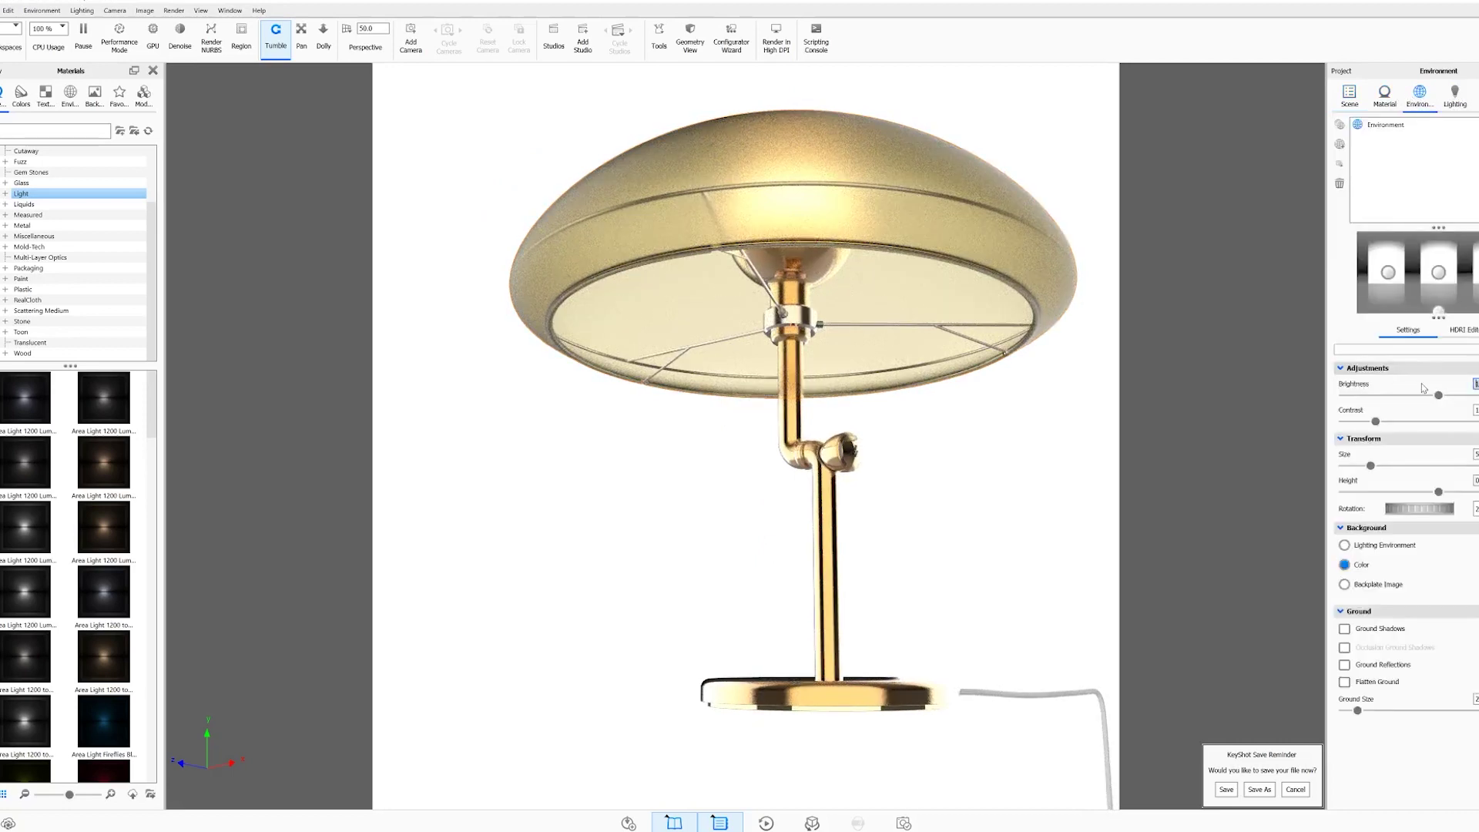
click(1420, 394)
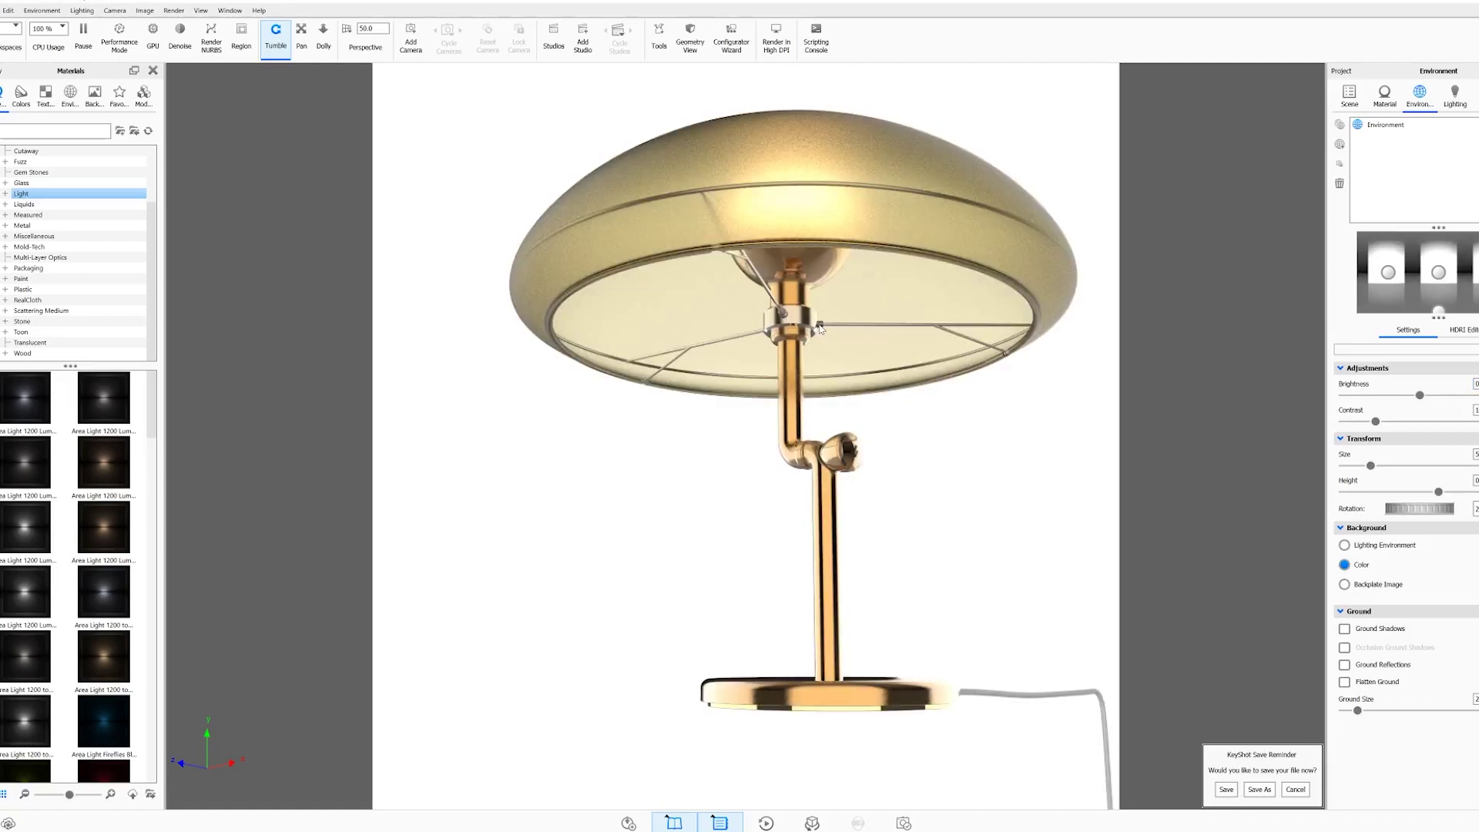
double_click(823, 714)
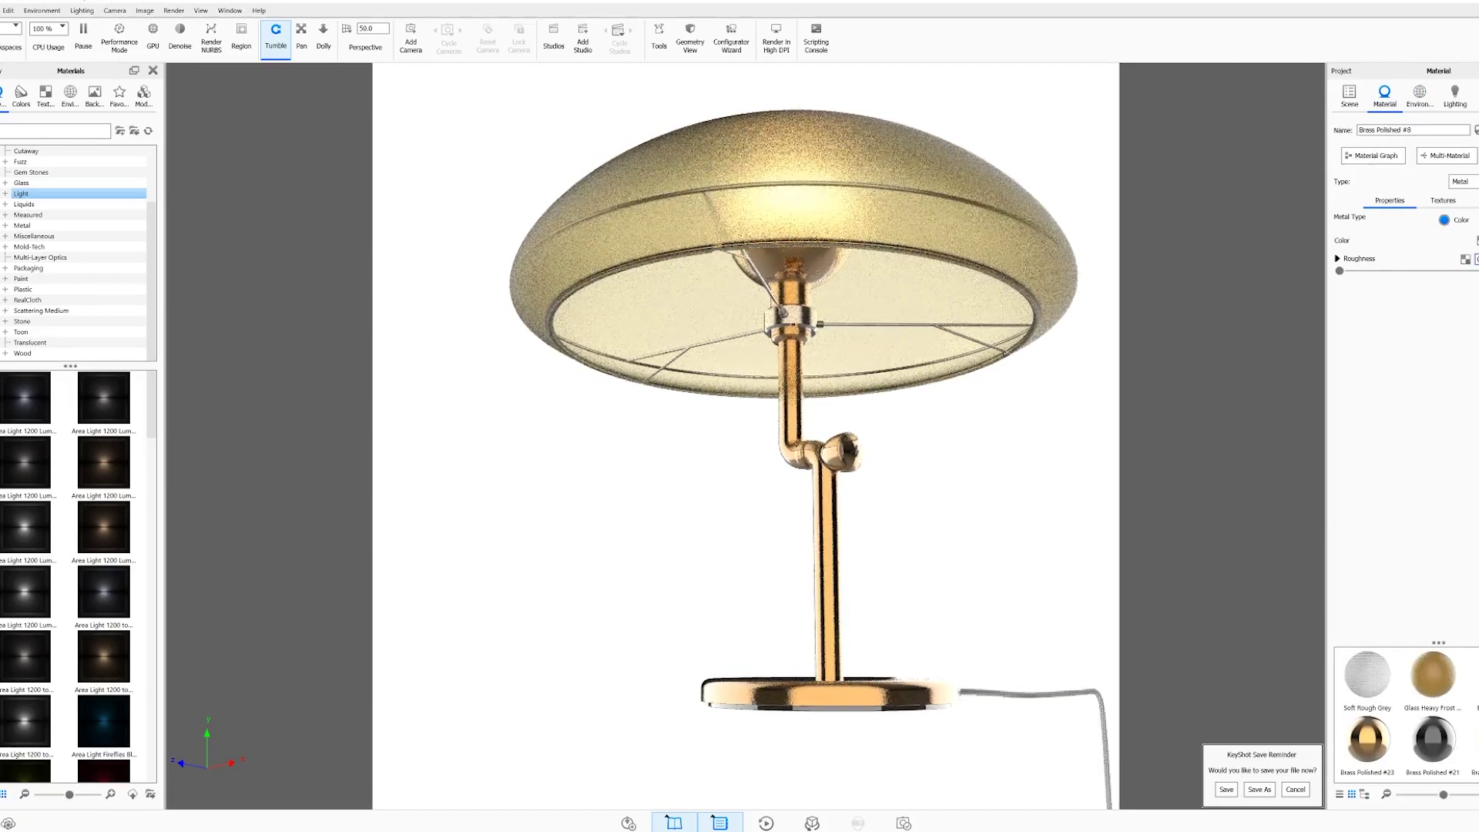
drag(1340, 270, 1436, 270)
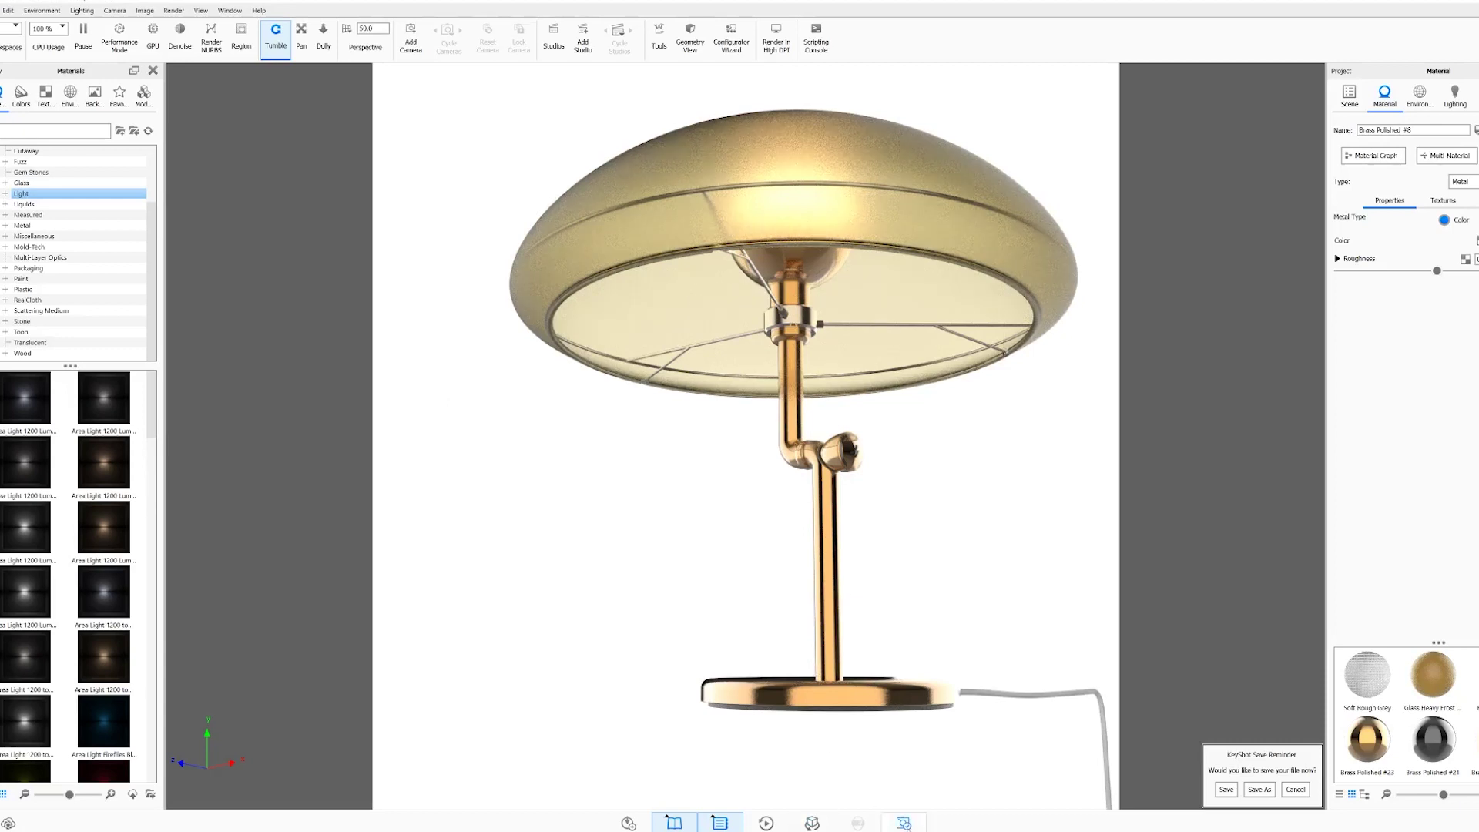
Set up a still image render in PNG format with alpha transparency at 1920 x 1920 px
key(ctrl+p)
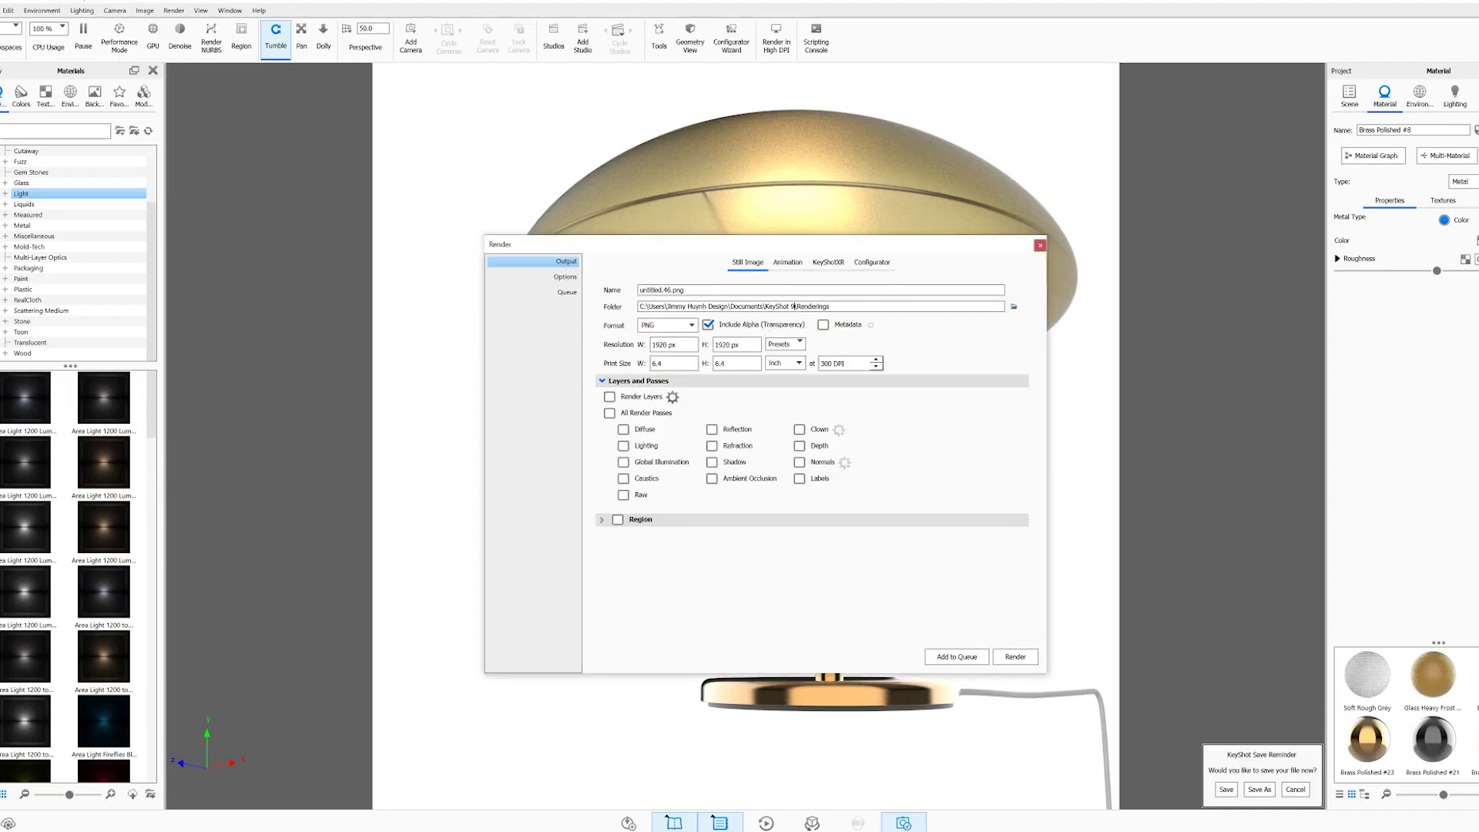
click(666, 325)
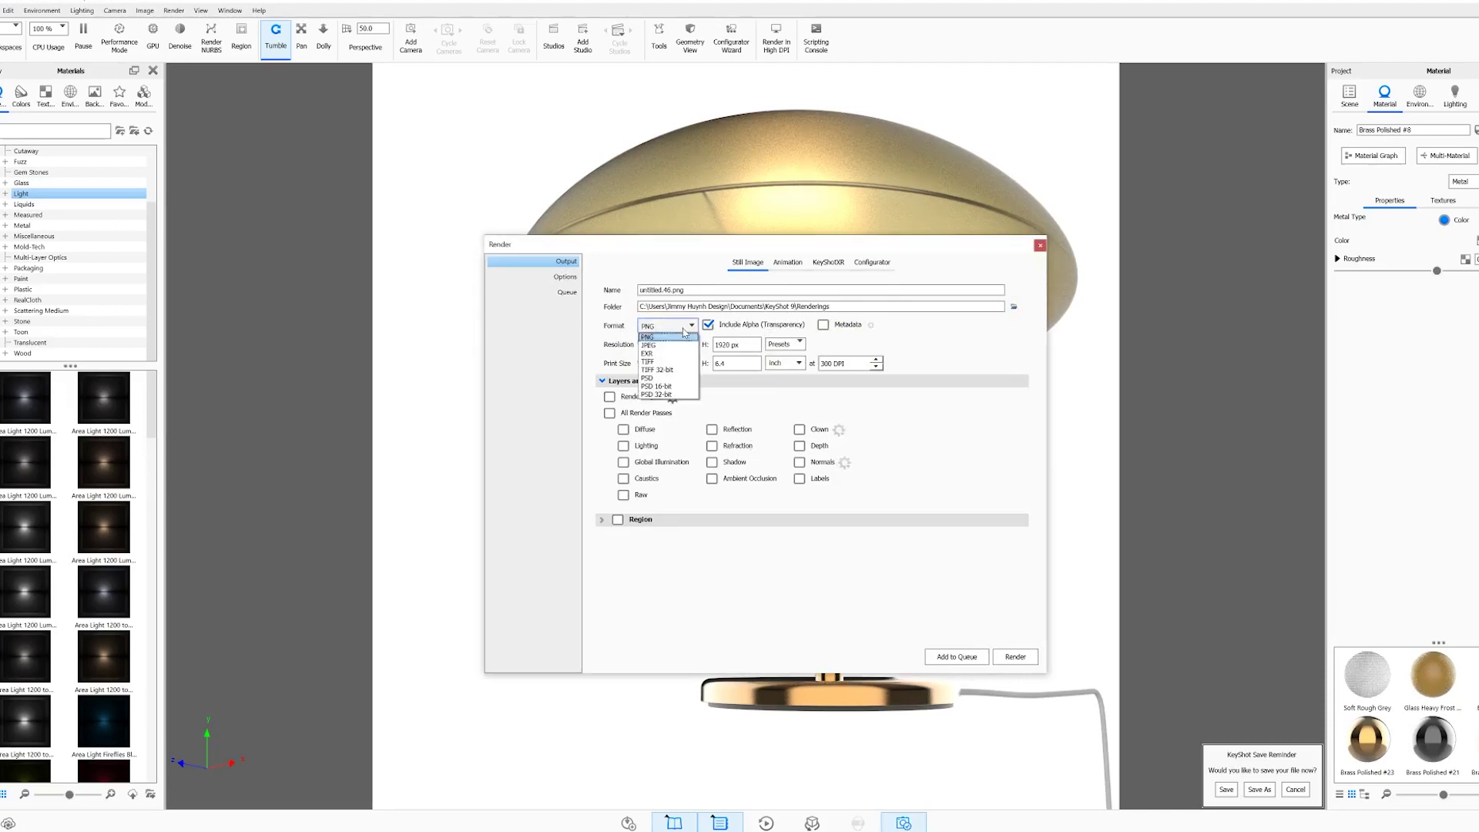
click(667, 342)
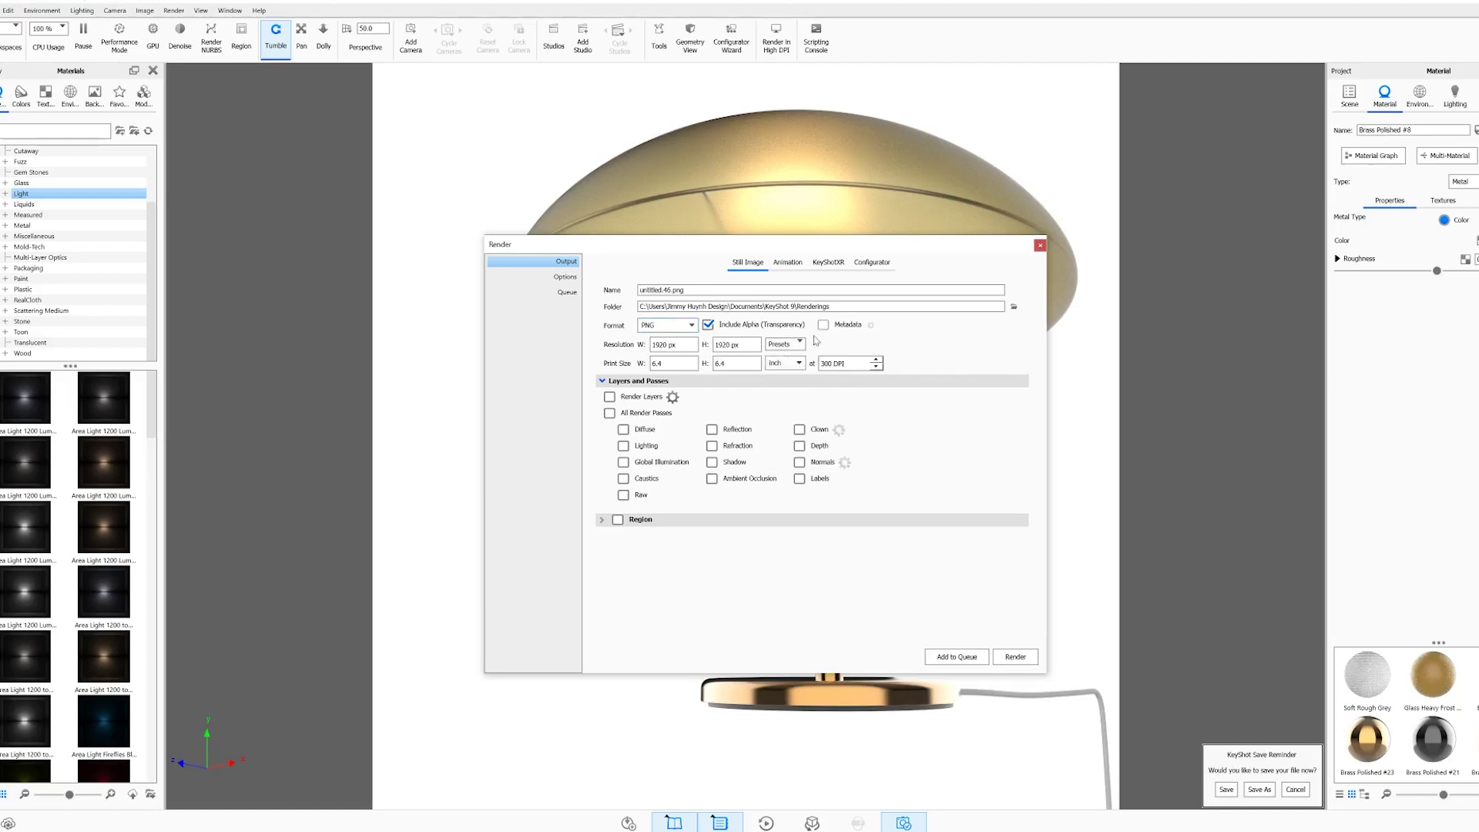
click(784, 344)
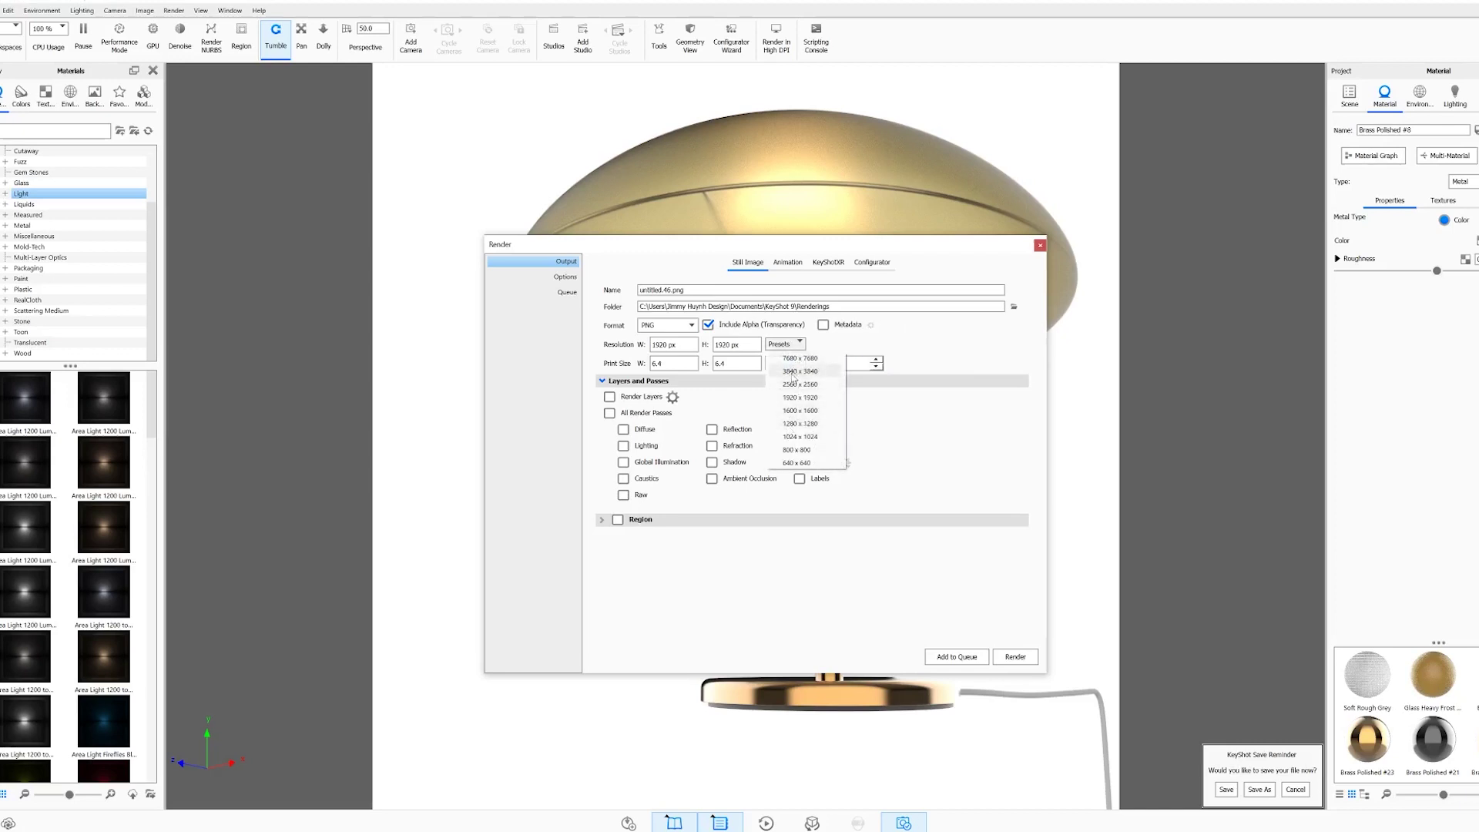
click(776, 347)
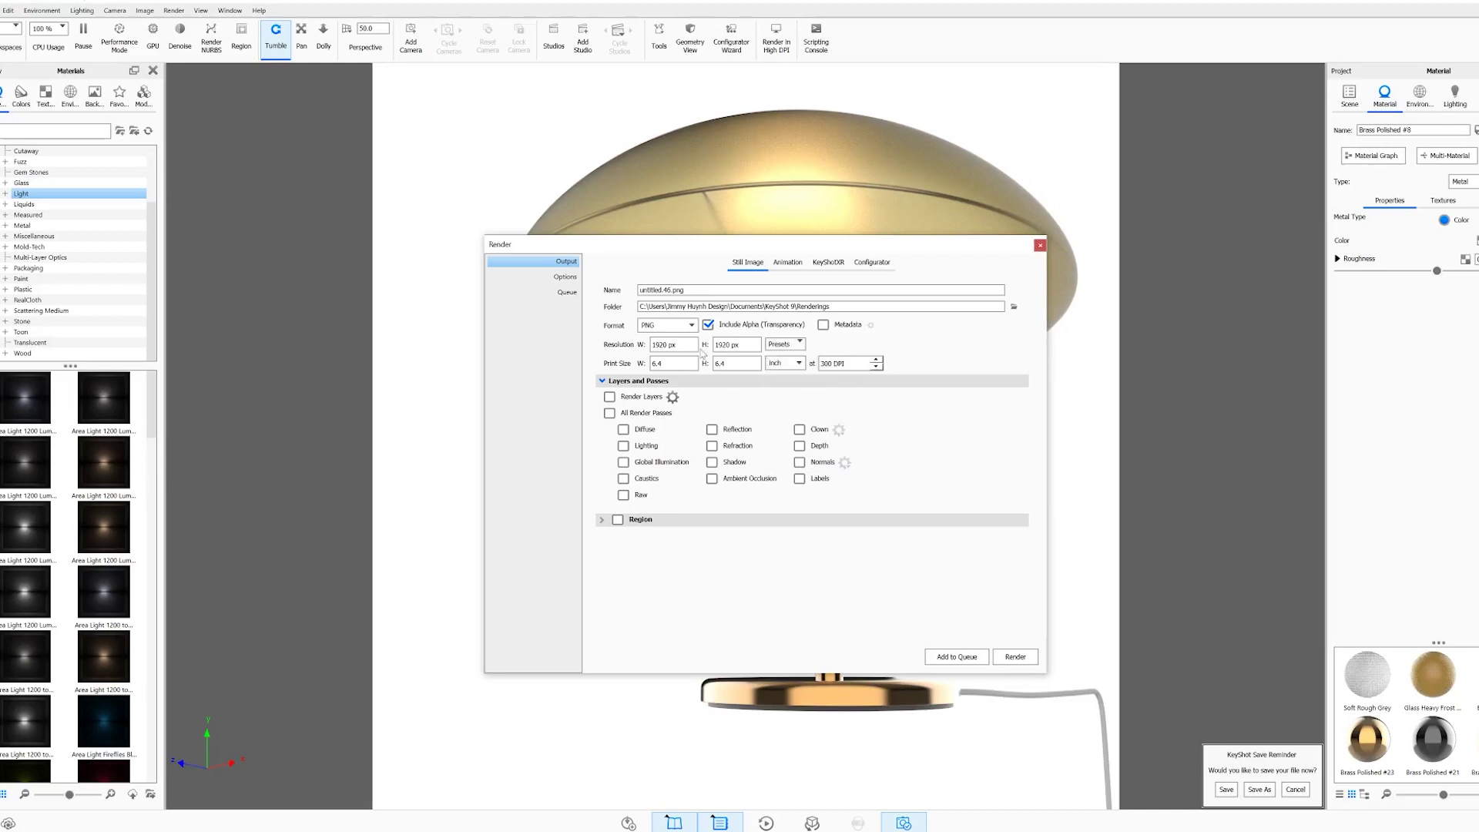
Render the lamp image in Default mode with Maximum Samples quality at 500 samples
click(570, 278)
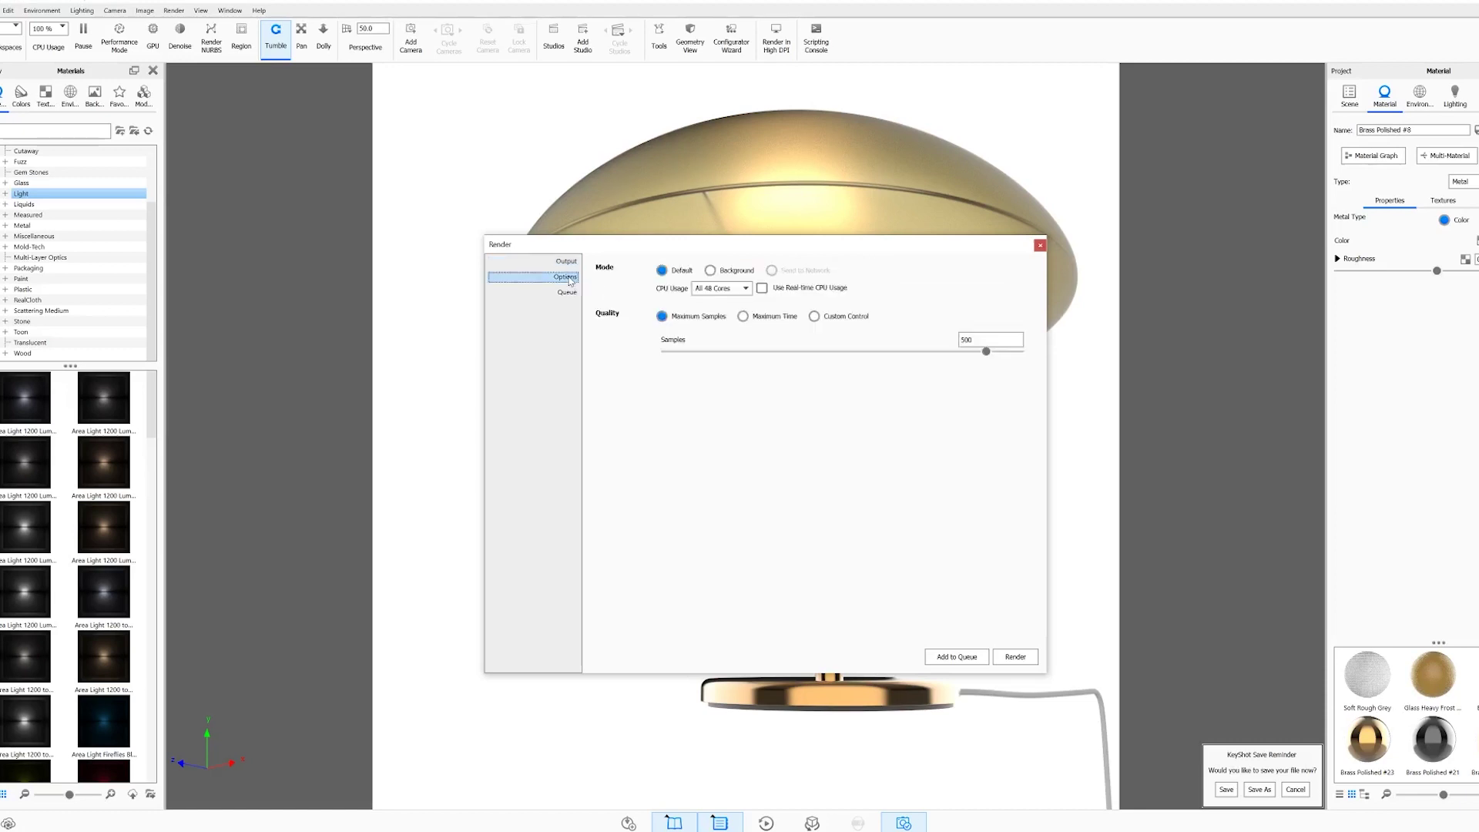
key(Tab)
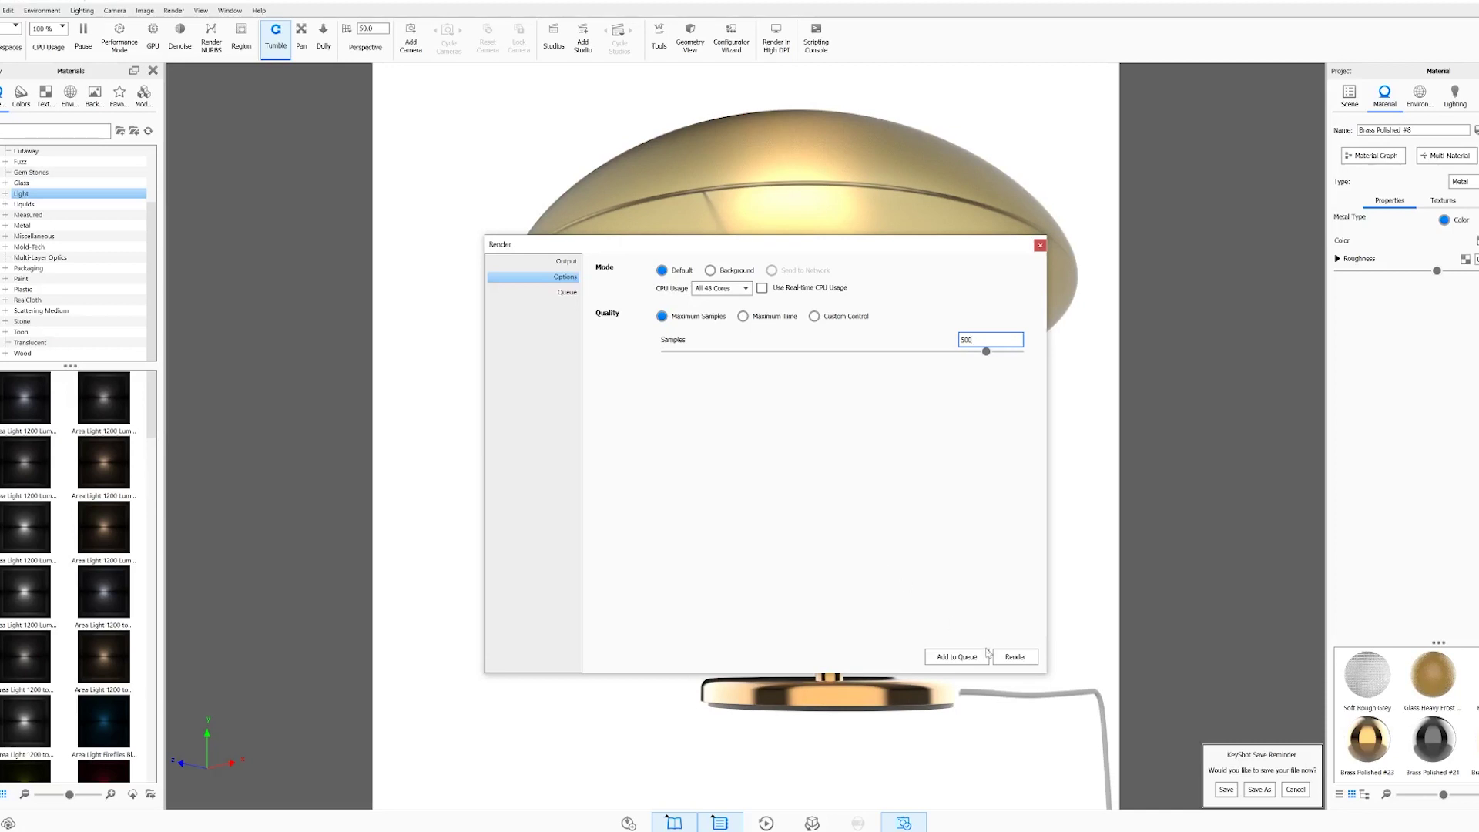
click(1015, 658)
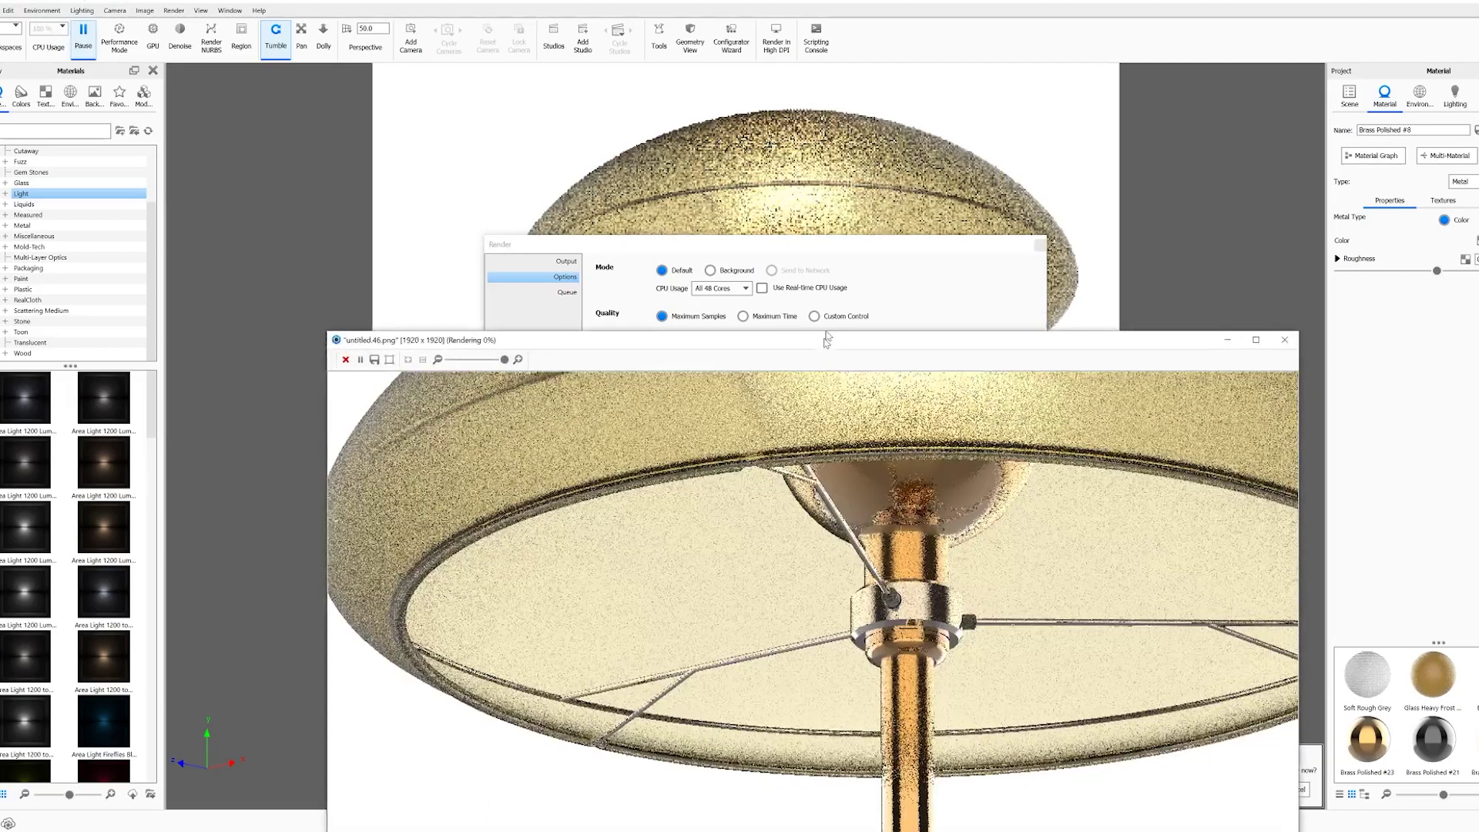
drag(827, 340, 824, 188)
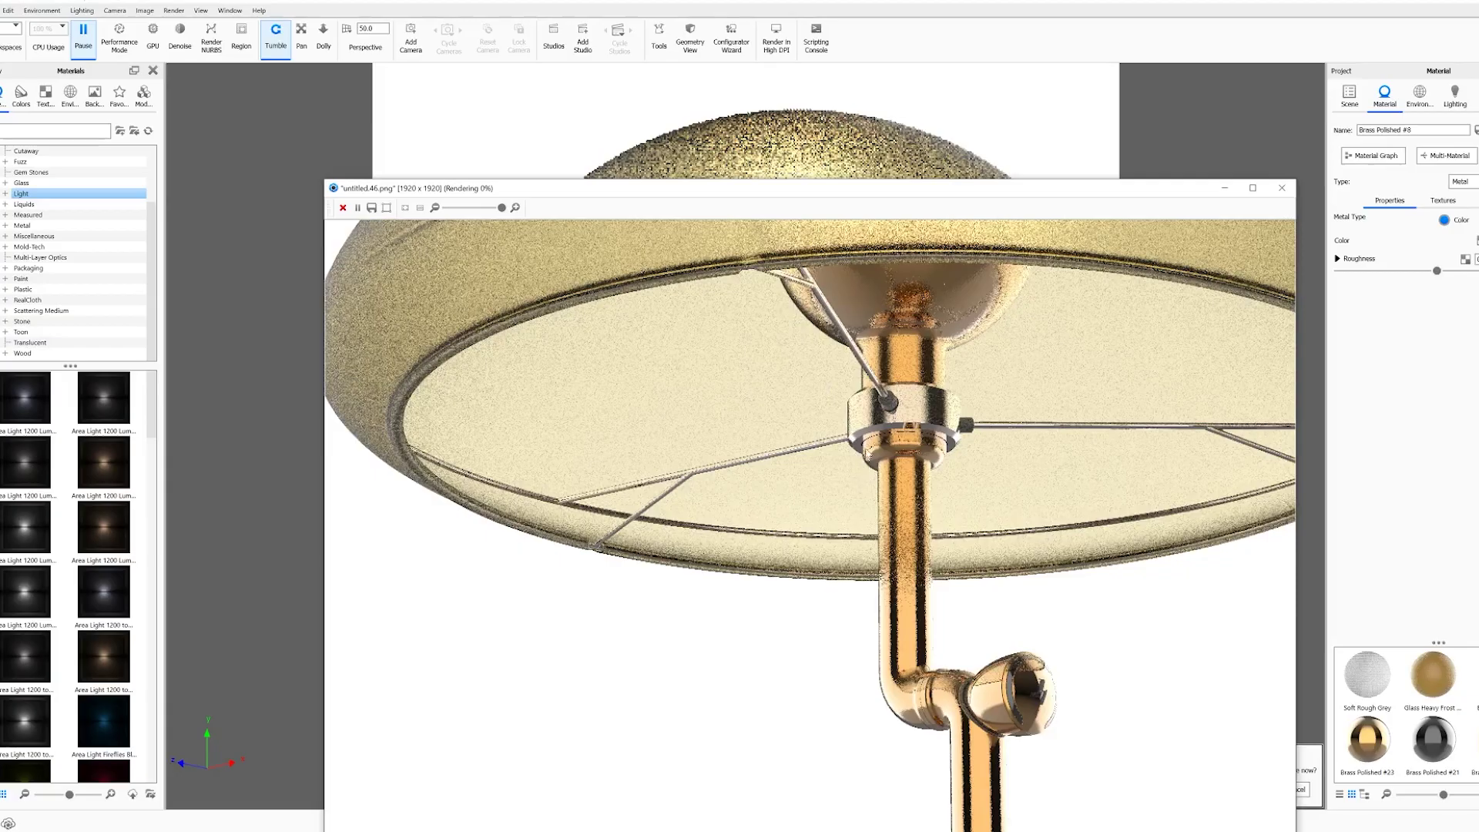